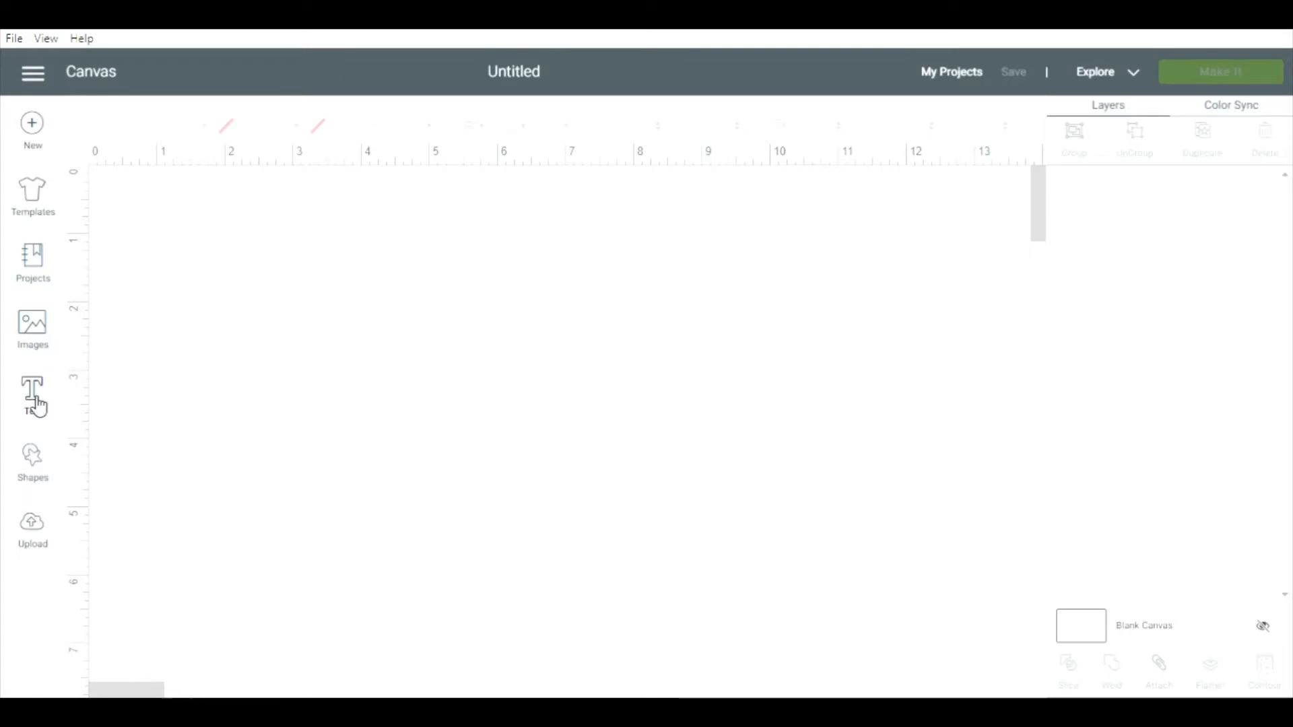
Add a text object reading "Readers", "Become" and "Leaders" on three separate lines.
{"action": "left_click", "coordinate": [38, 403]}
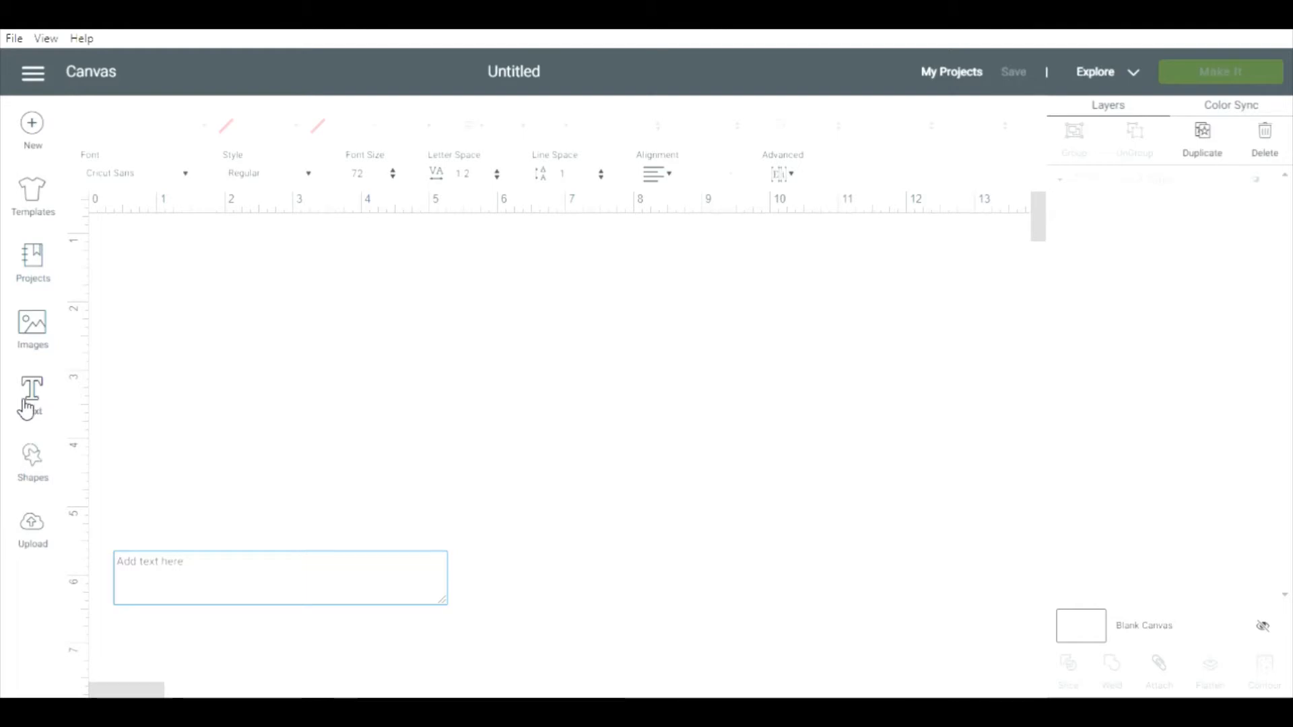
{"action": "type", "text": "Rea"}
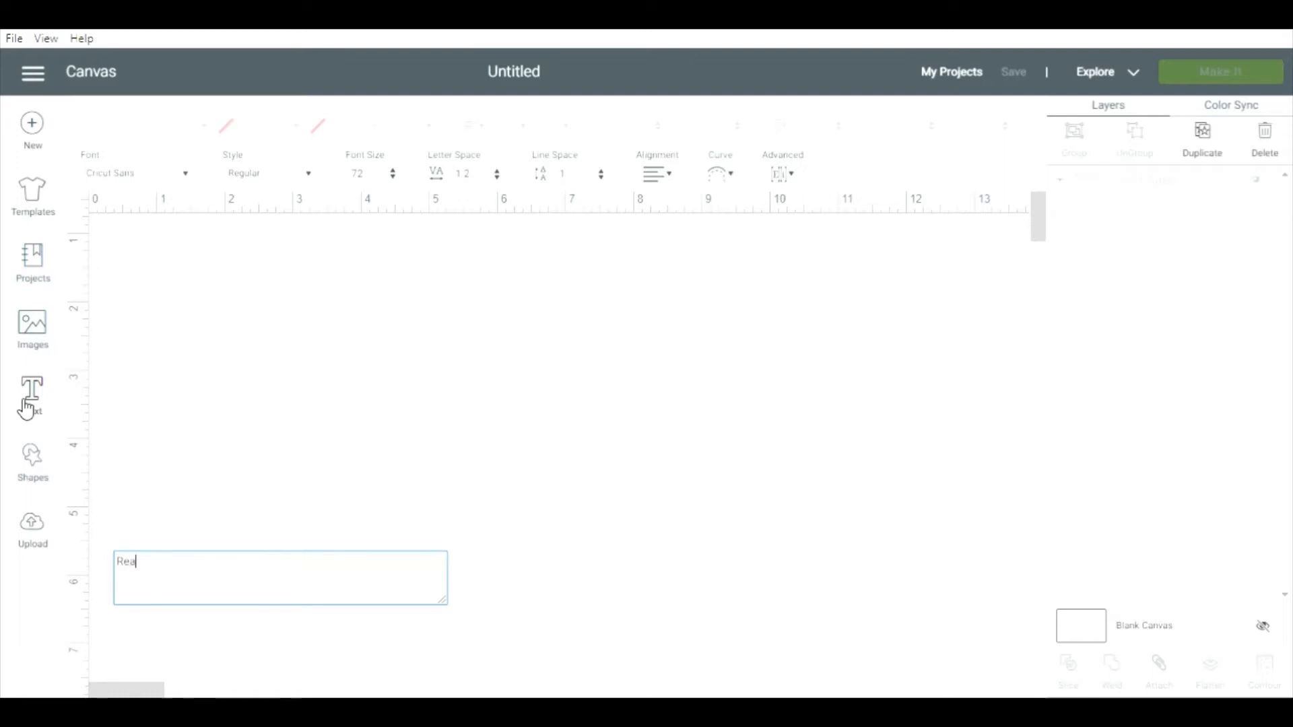
{"action": "type", "text": "ders "}
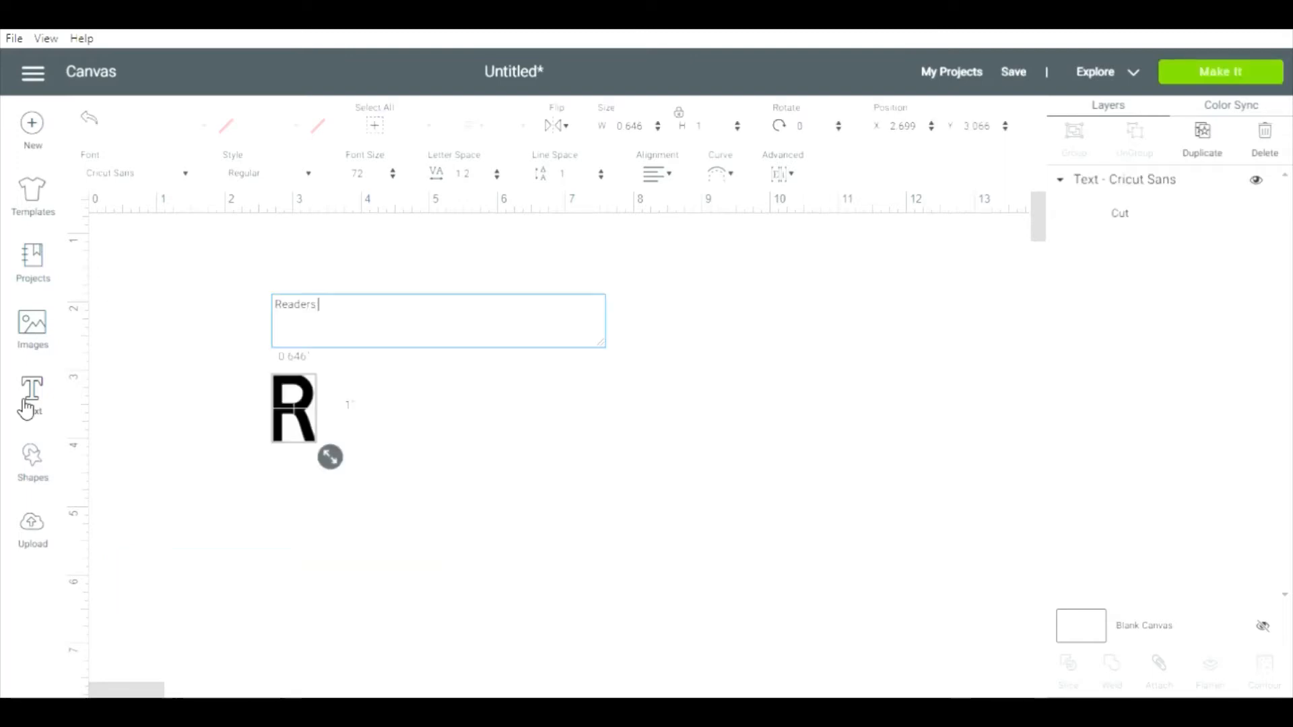
{"action": "type", "text": "Become "}
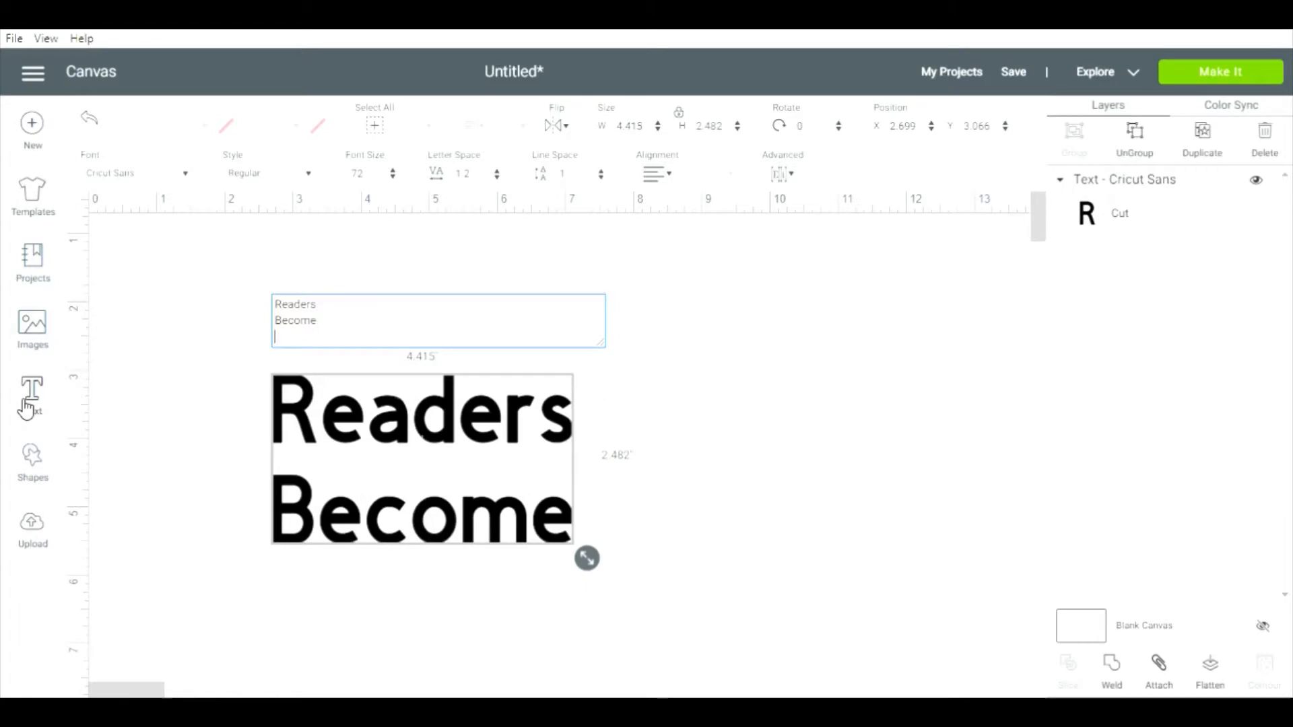
{"action": "type", "text": "Lea"}
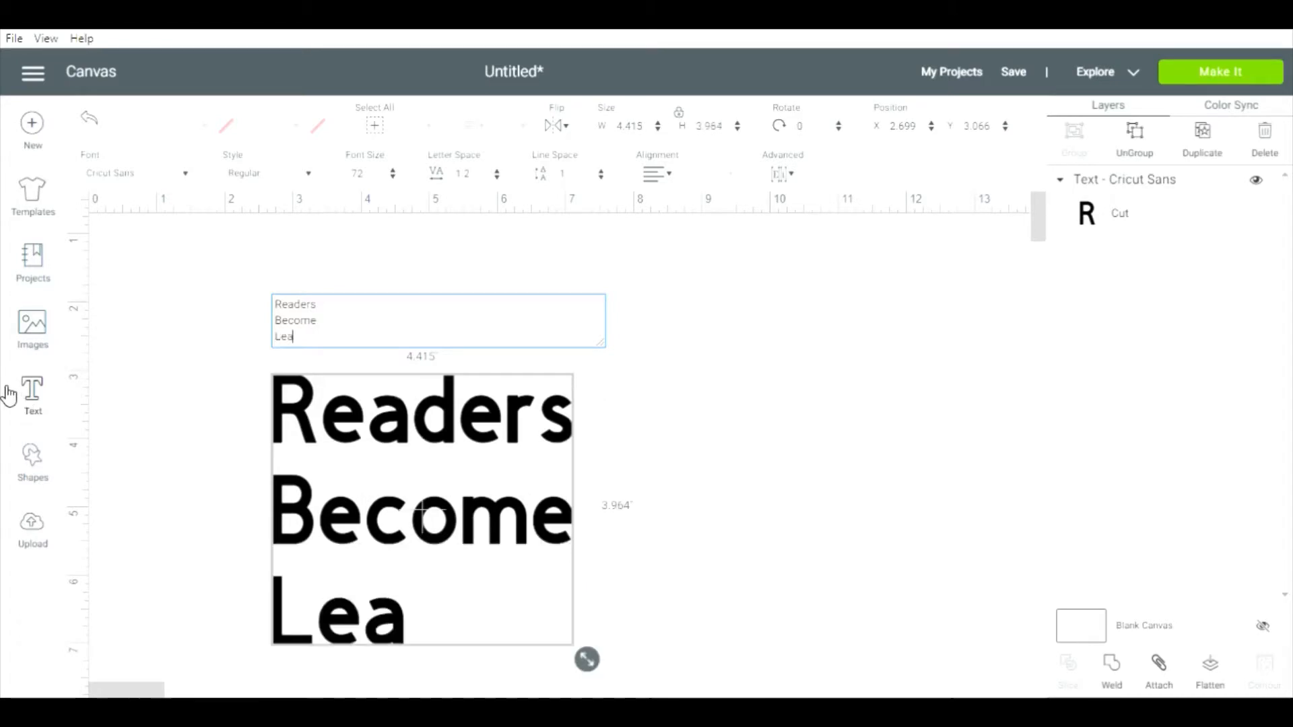
{"action": "type", "text": "ders"}
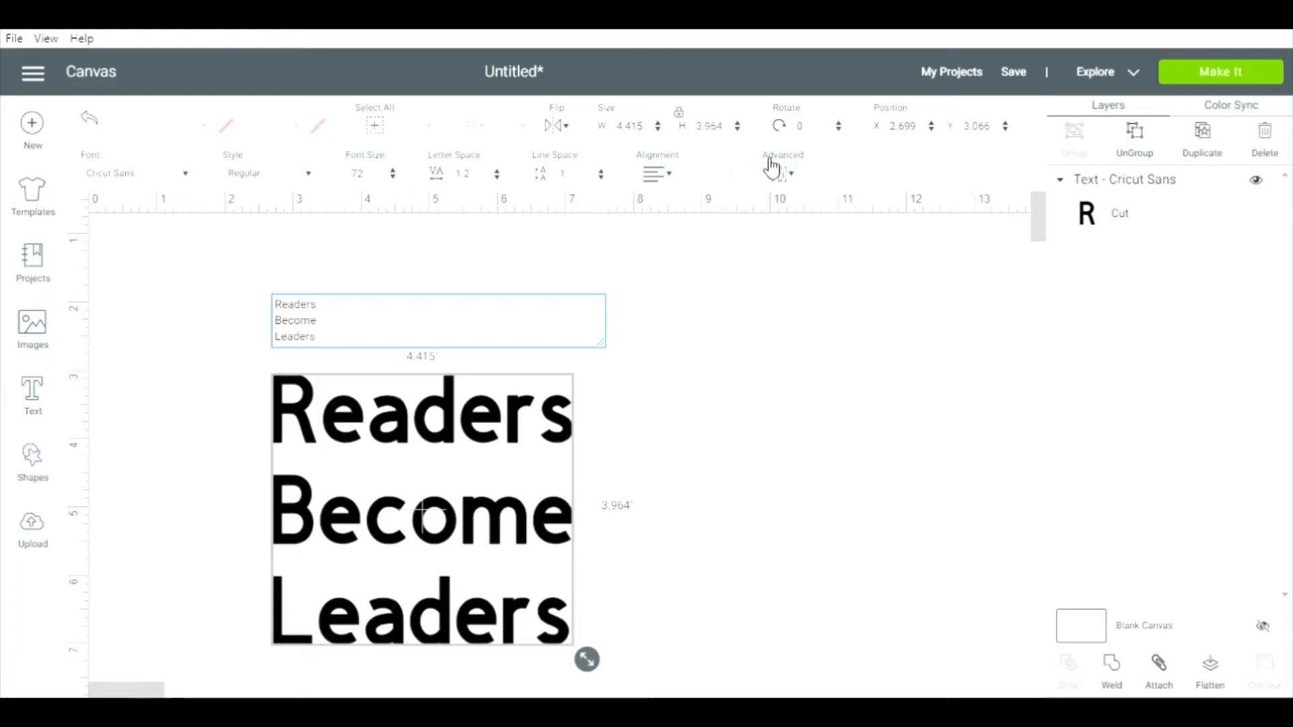
Ungroup the text to lines and move the word "Readers" up, away from the other two words.
{"action": "left_click", "coordinate": [790, 175]}
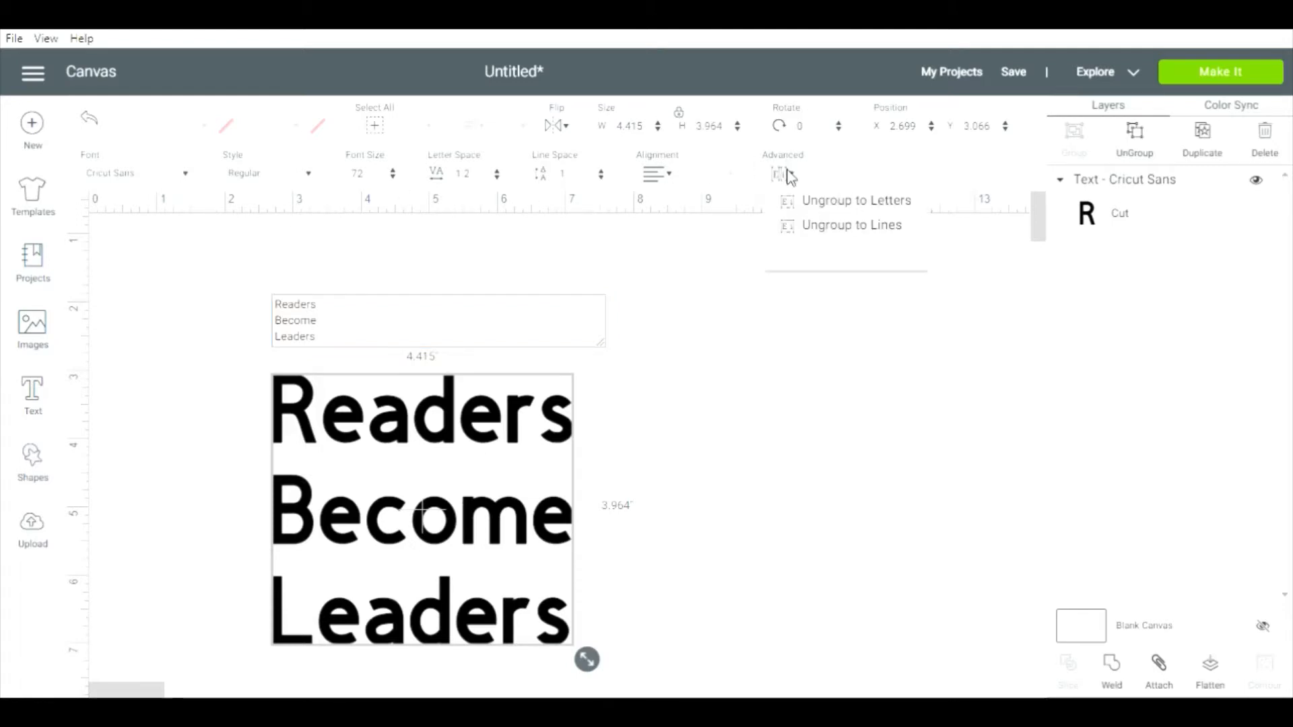
{"action": "left_click", "coordinate": [827, 231]}
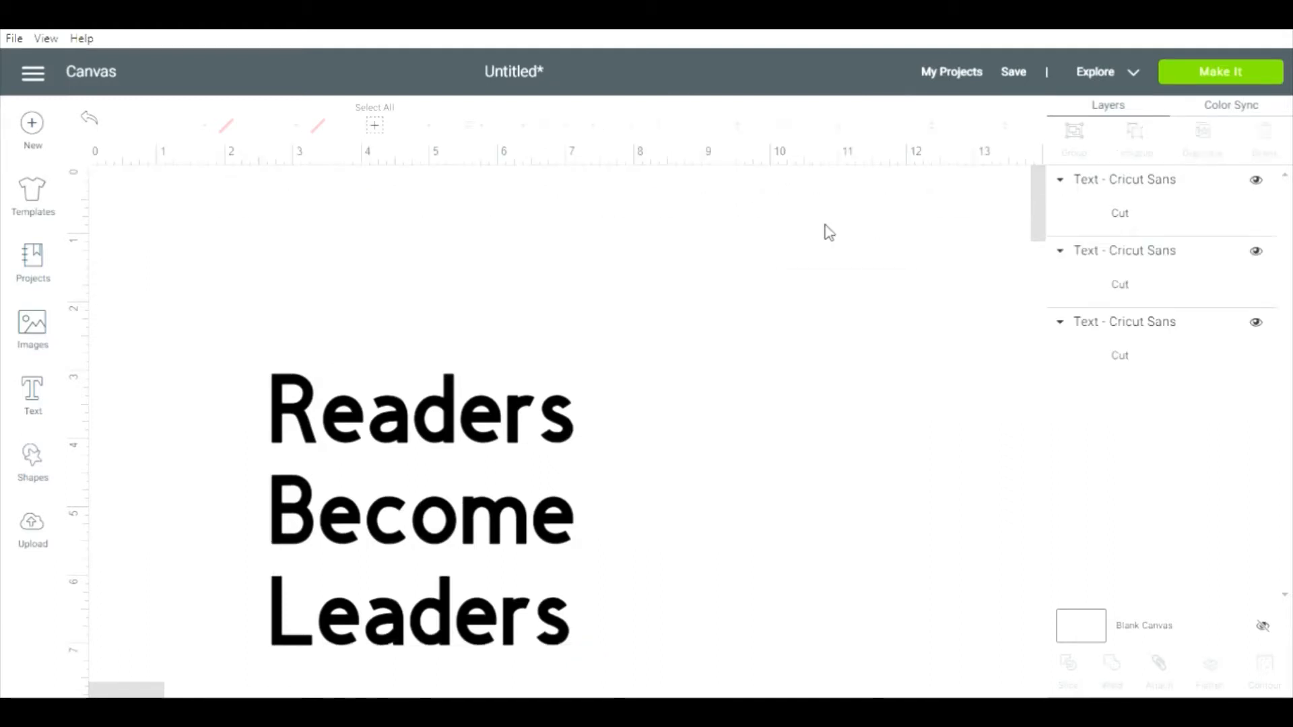
{"action": "left_click_drag", "start_coordinate": [441, 423], "coordinate": [477, 340]}
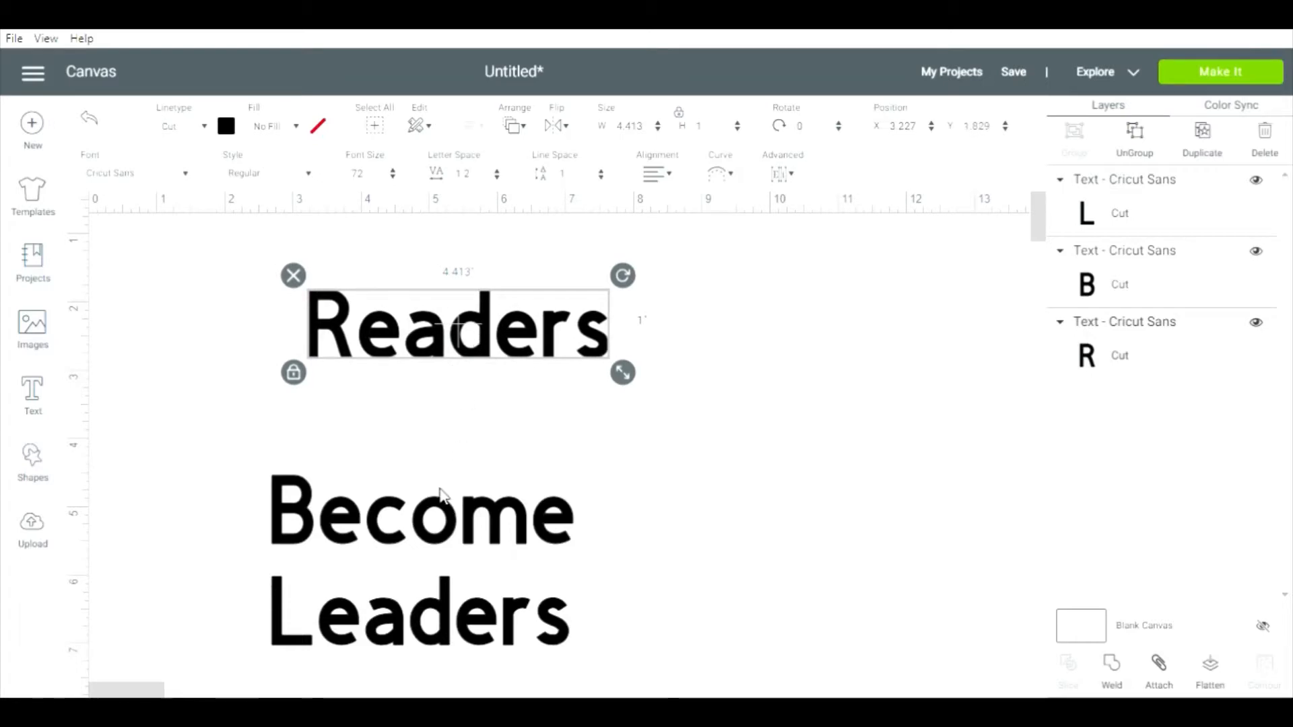
Set the font of "Readers" to the system font Ahoyaha.
{"action": "left_click", "coordinate": [188, 175]}
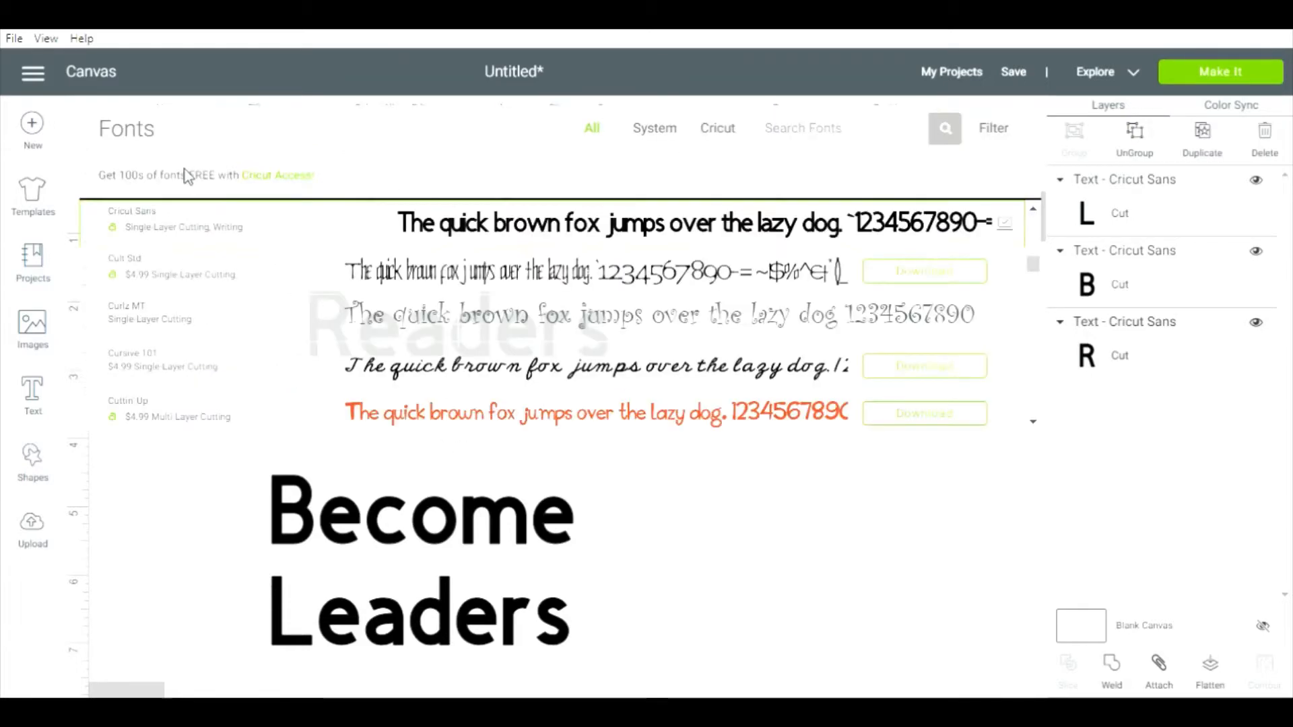
{"action": "left_click", "coordinate": [646, 128]}
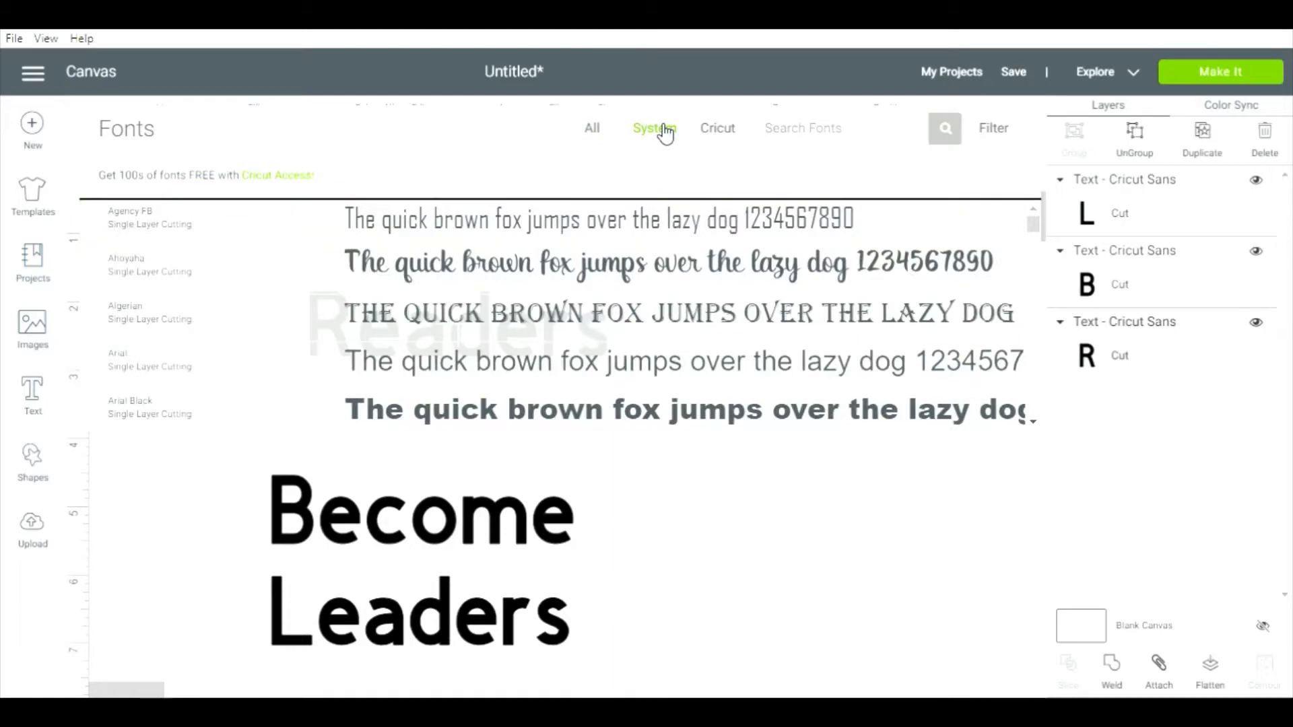
{"action": "left_click", "coordinate": [696, 263]}
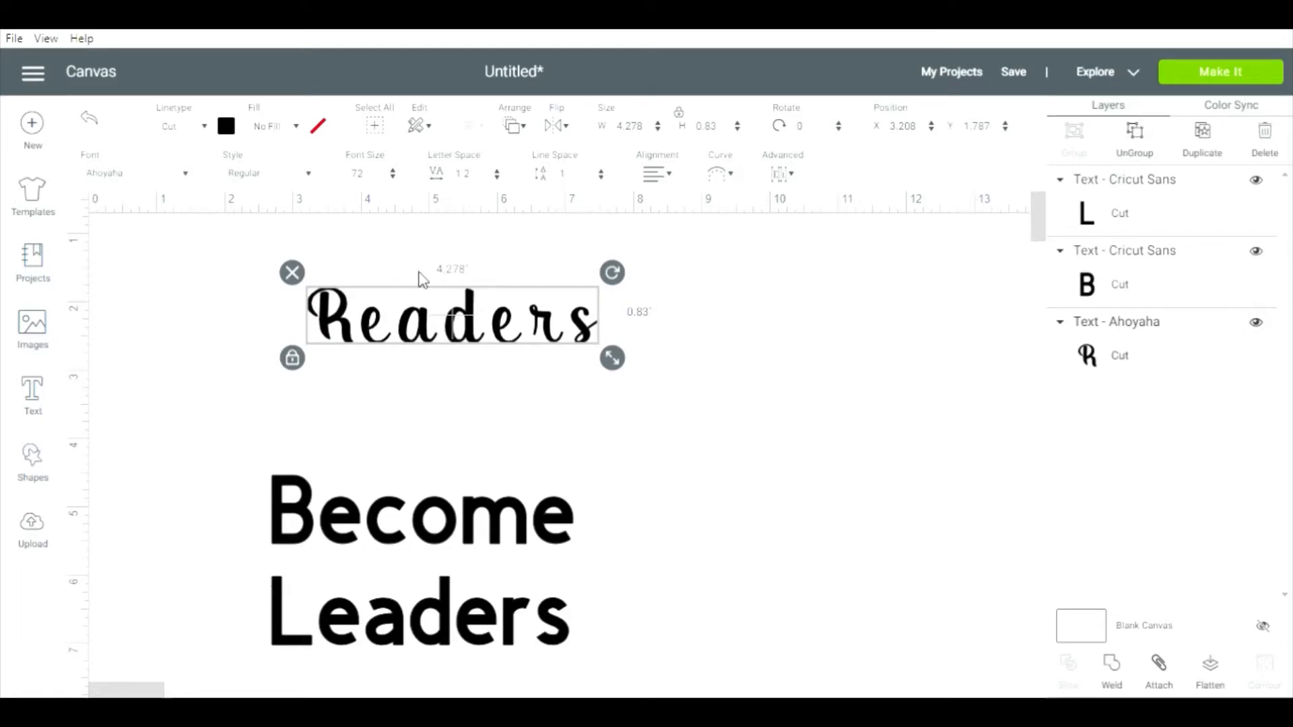
Reduce the letter spacing of "Readers" so its script letters sit closer together.
{"action": "left_click", "coordinate": [461, 177]}
{"action": "key", "text": "BackSpace"}
{"action": "key", "text": "Return"}
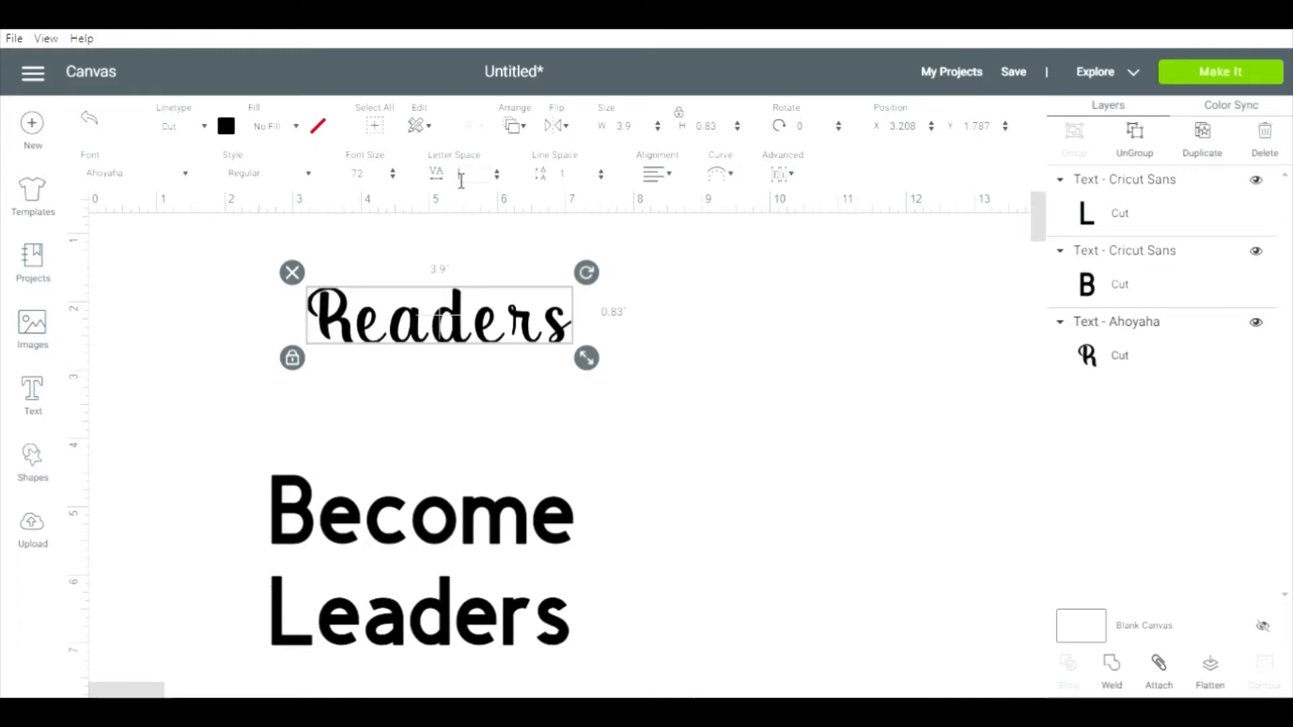
{"action": "key", "text": "Return"}
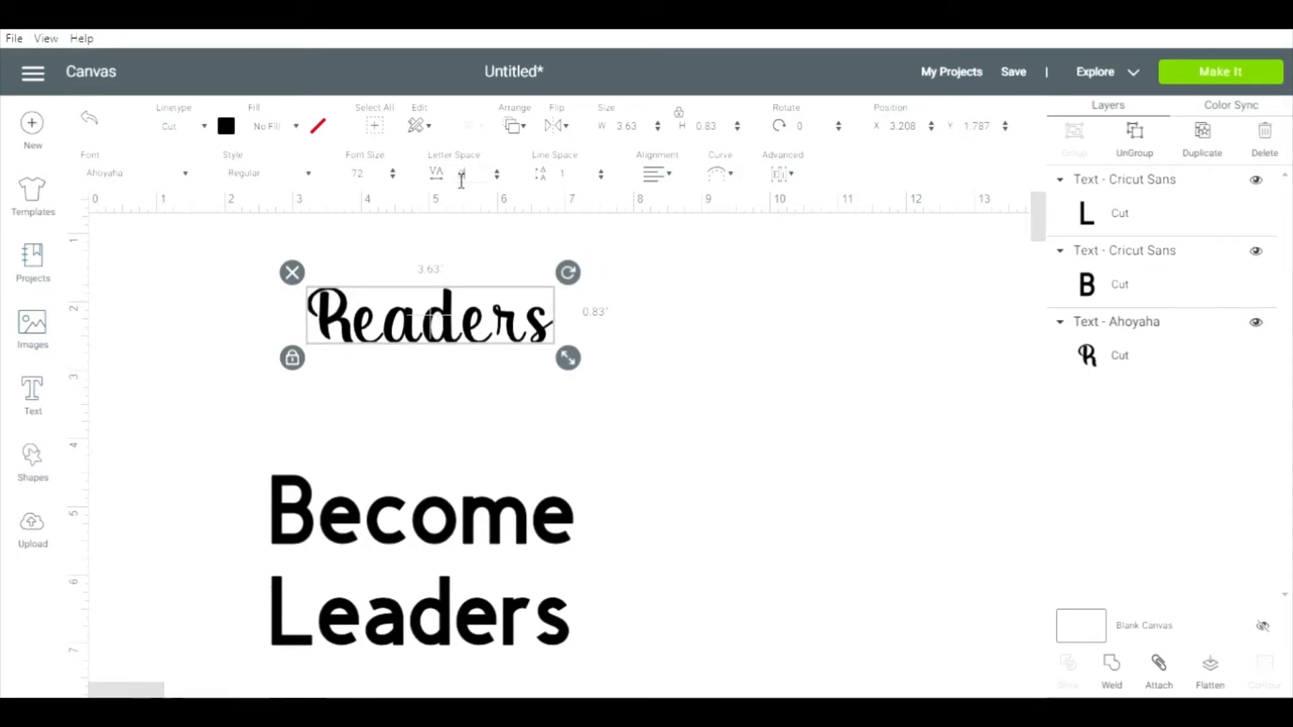
Change the font of "Readers" to the system font Montana.
{"action": "left_click", "coordinate": [162, 181]}
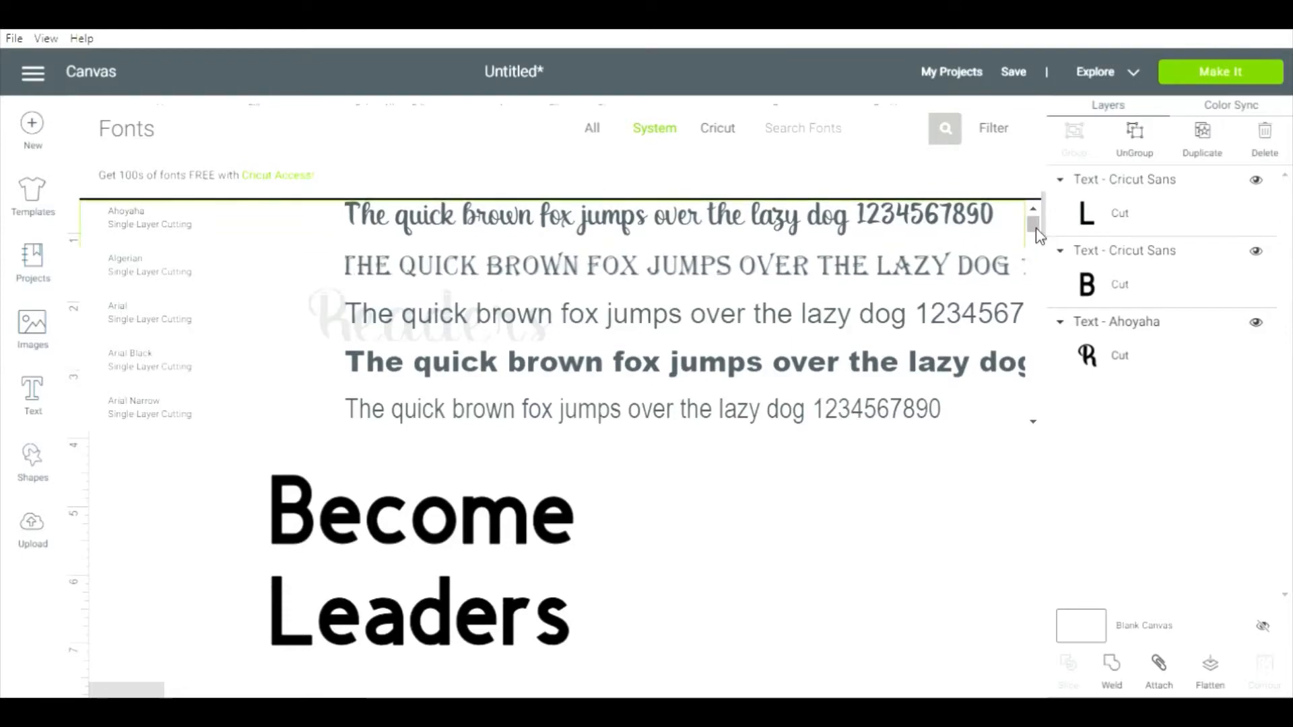
{"action": "left_click_drag", "start_coordinate": [1036, 221], "coordinate": [1046, 258]}
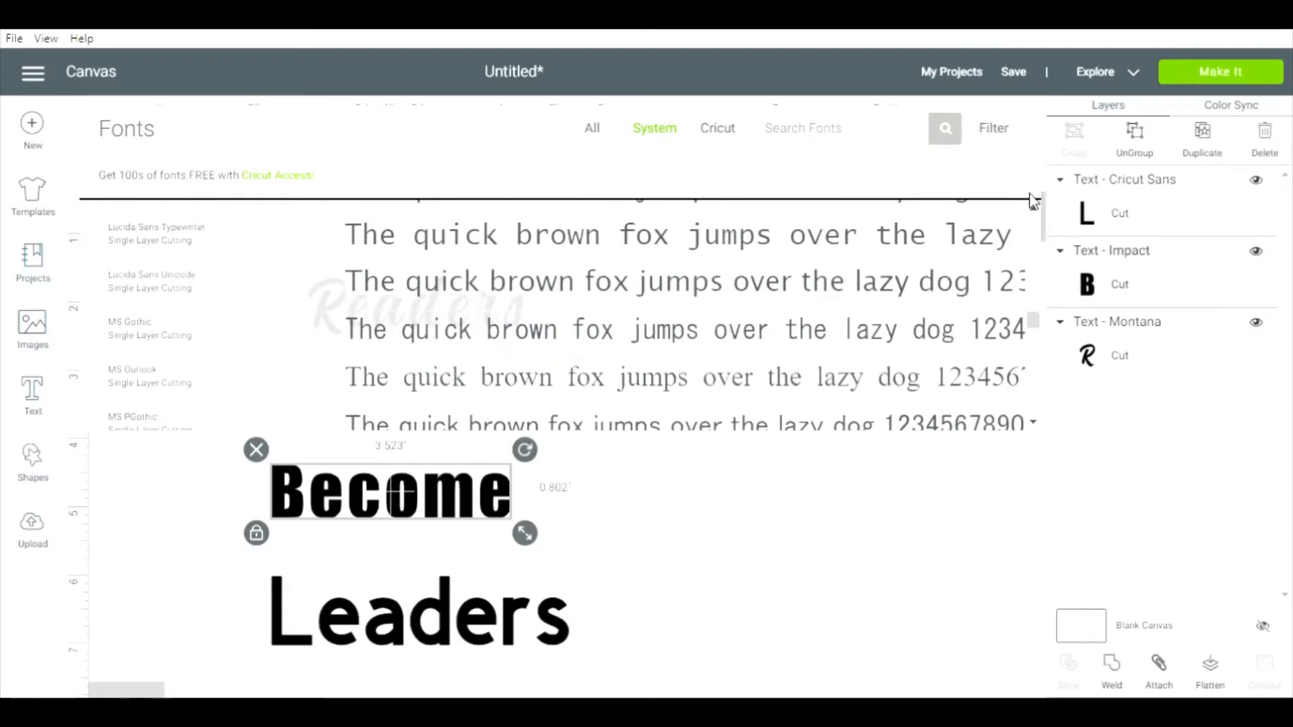
Set the font of "Become" to the system font BadaBoom BB.
{"action": "left_click_drag", "start_coordinate": [1036, 322], "coordinate": [1036, 226]}
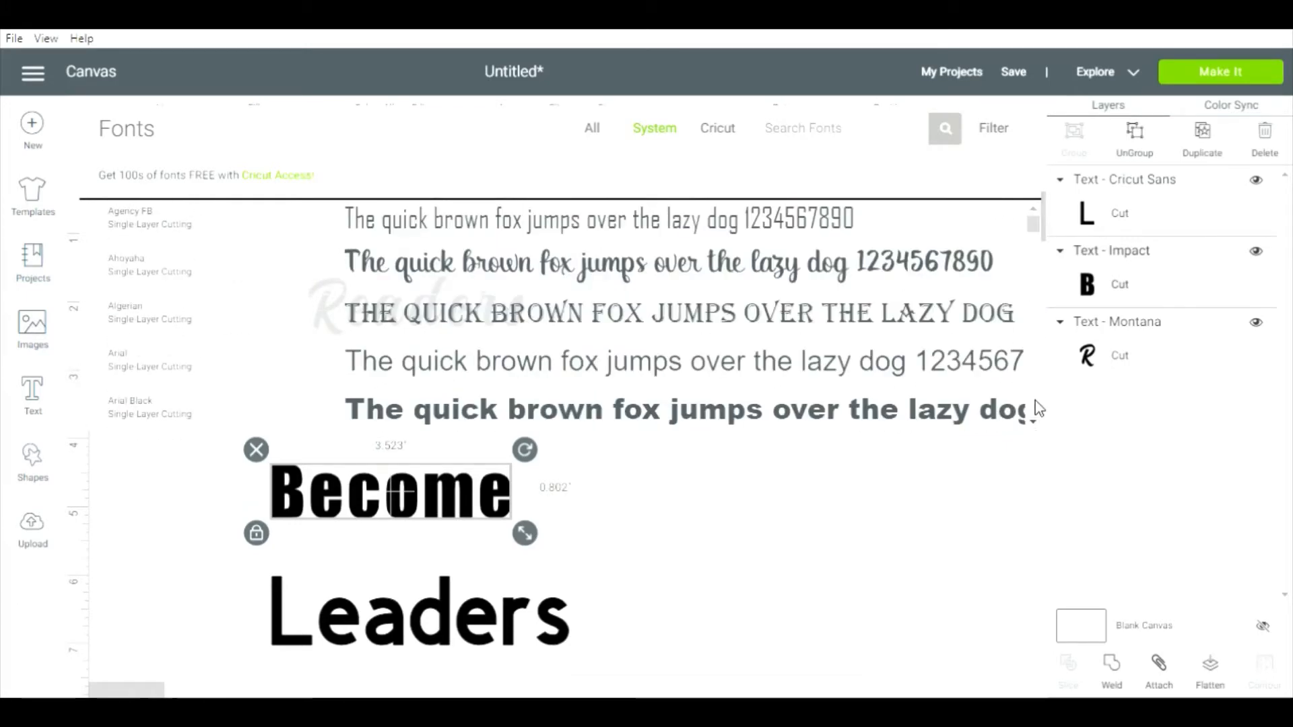
{"action": "scroll", "coordinate": [1037, 428], "scroll_direction": "down", "scroll_amount": 5}
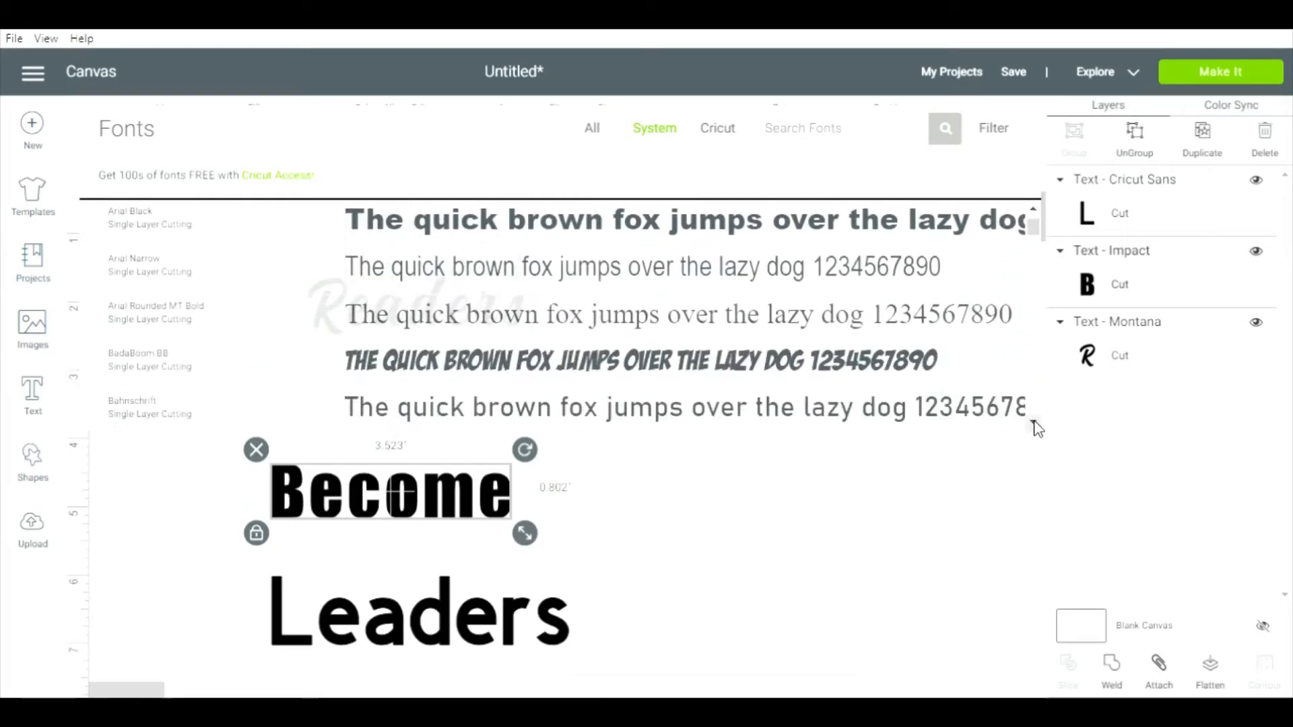
{"action": "left_click", "coordinate": [847, 344]}
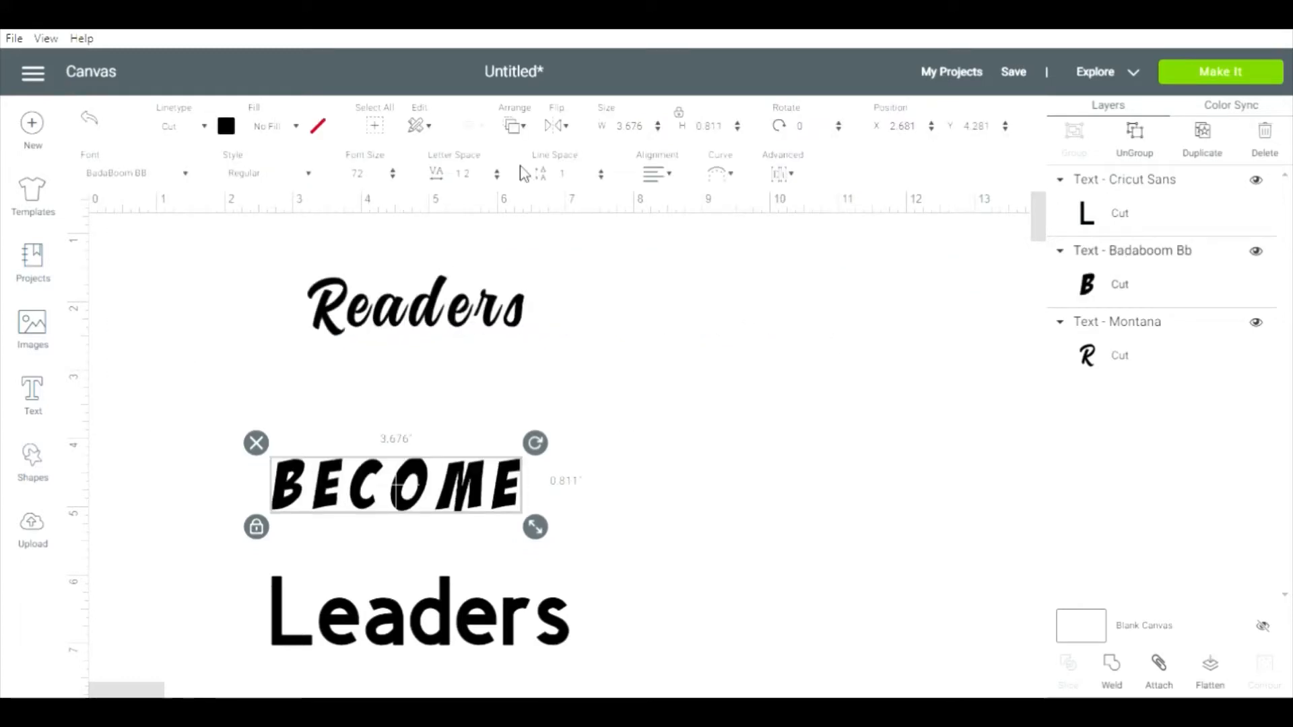
Set the letter spacing of "Become" to 0 and move the word directly beneath "Readers".
{"action": "left_click_drag", "start_coordinate": [483, 175], "coordinate": [450, 175]}
{"action": "type", "text": "0"}
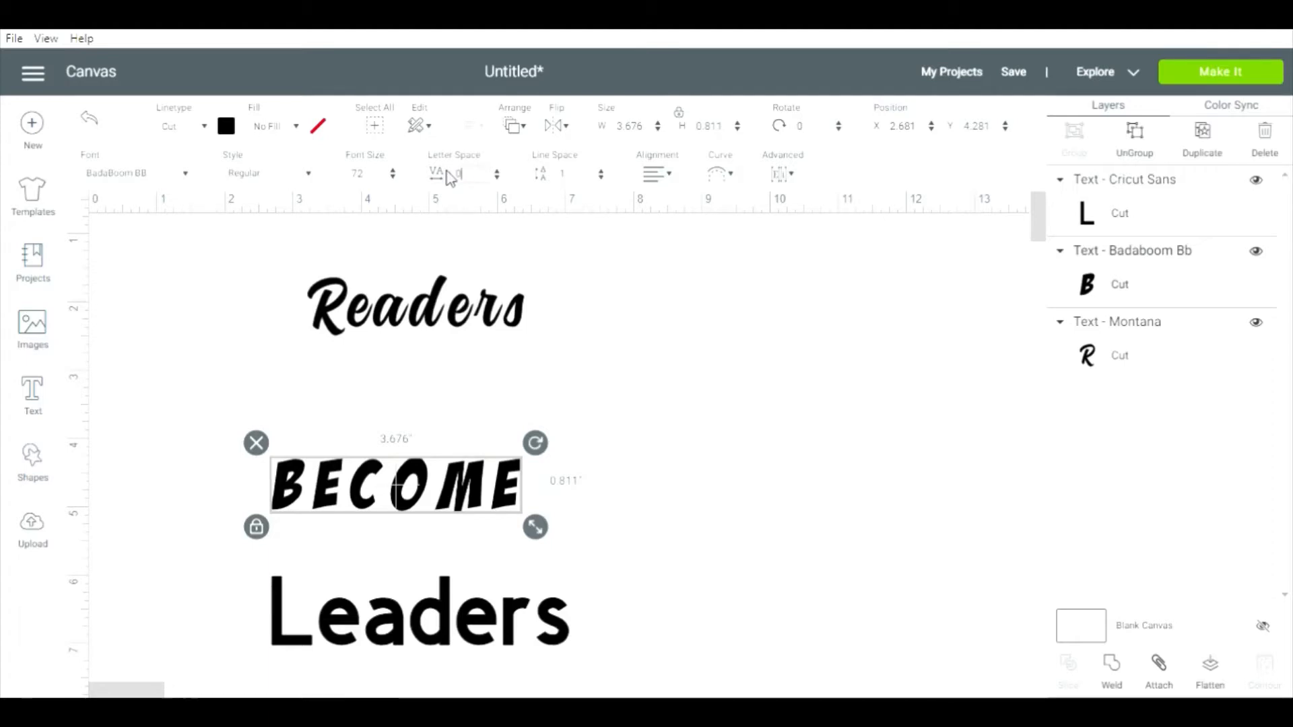
{"action": "key", "text": "Return"}
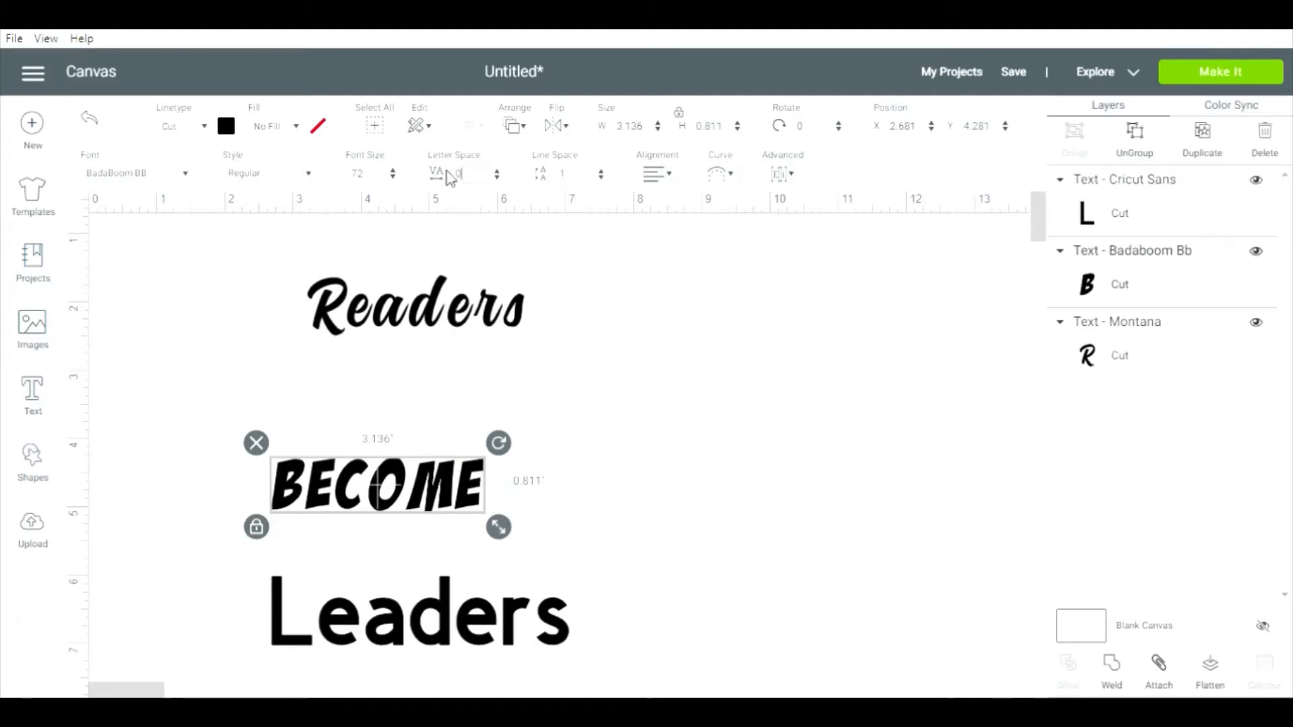
{"action": "left_click", "coordinate": [369, 495]}
{"action": "left_click_drag", "start_coordinate": [369, 495], "coordinate": [402, 387]}
{"action": "left_click", "coordinate": [585, 405]}
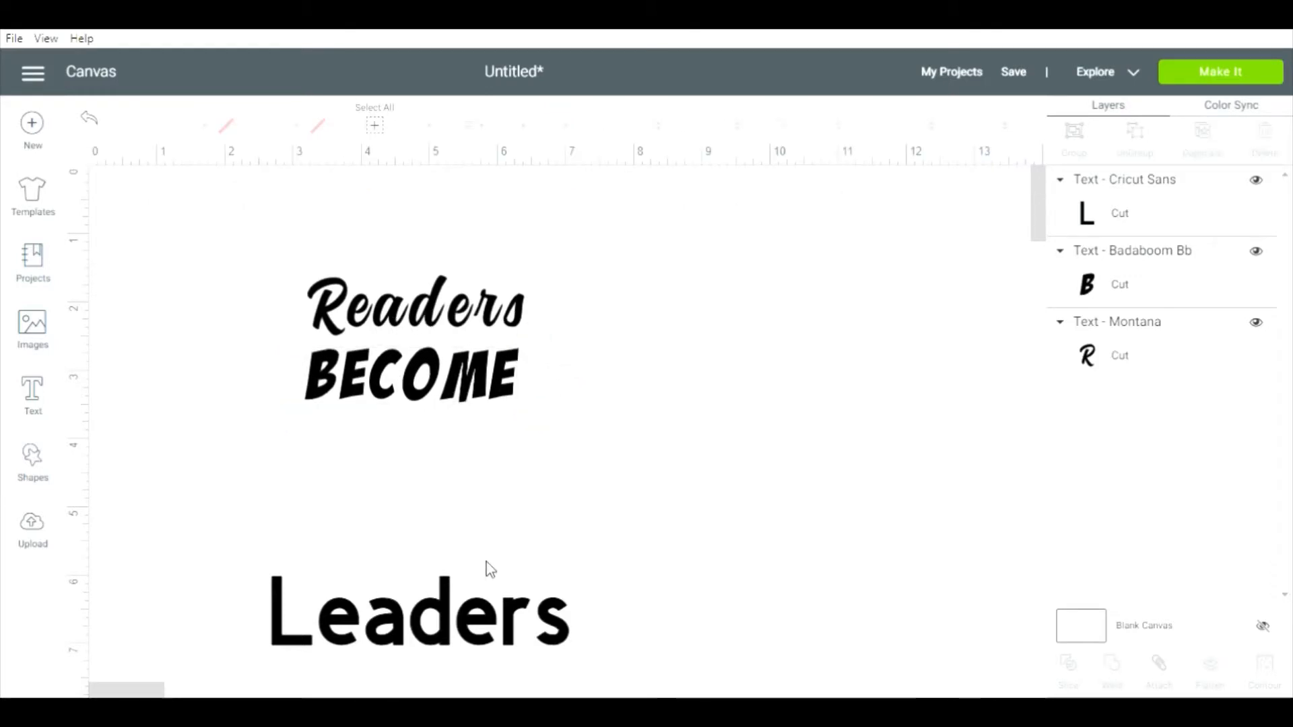
Move "Leaders" up beneath "Become" and set its font to the system font Montana.
{"action": "left_click_drag", "start_coordinate": [456, 614], "coordinate": [436, 449]}
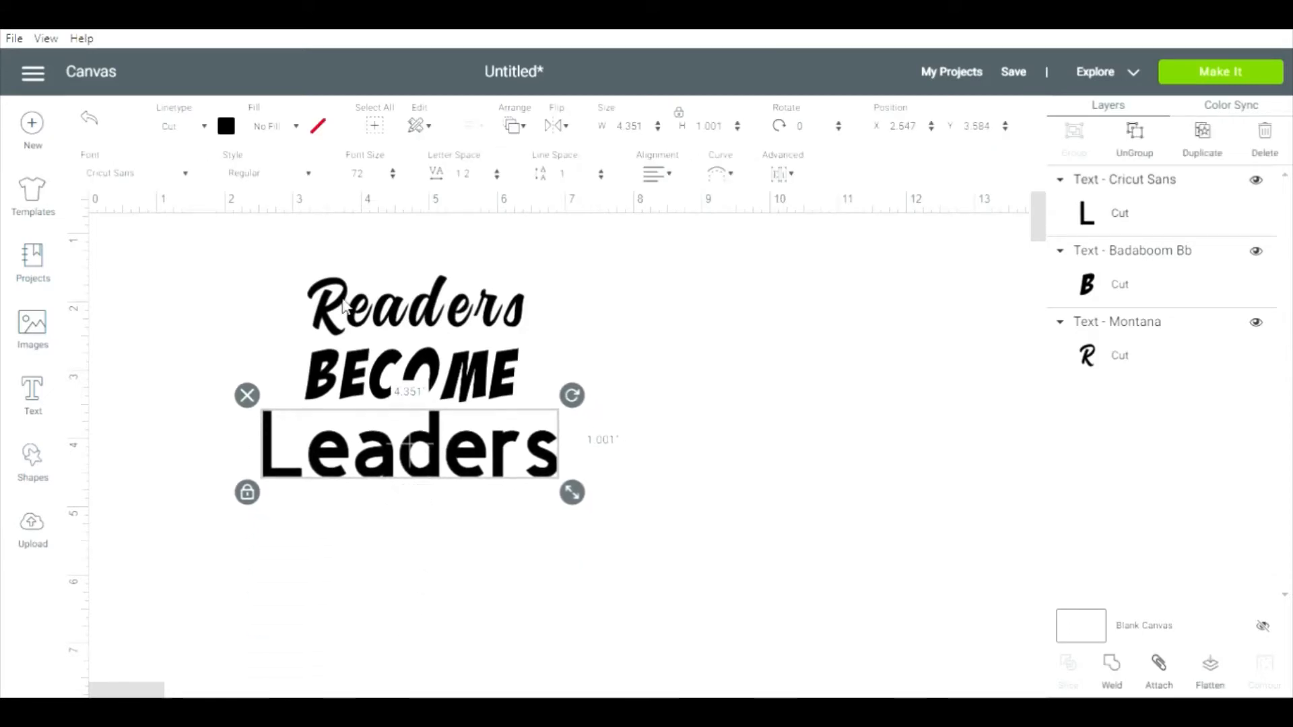
{"action": "left_click", "coordinate": [188, 175]}
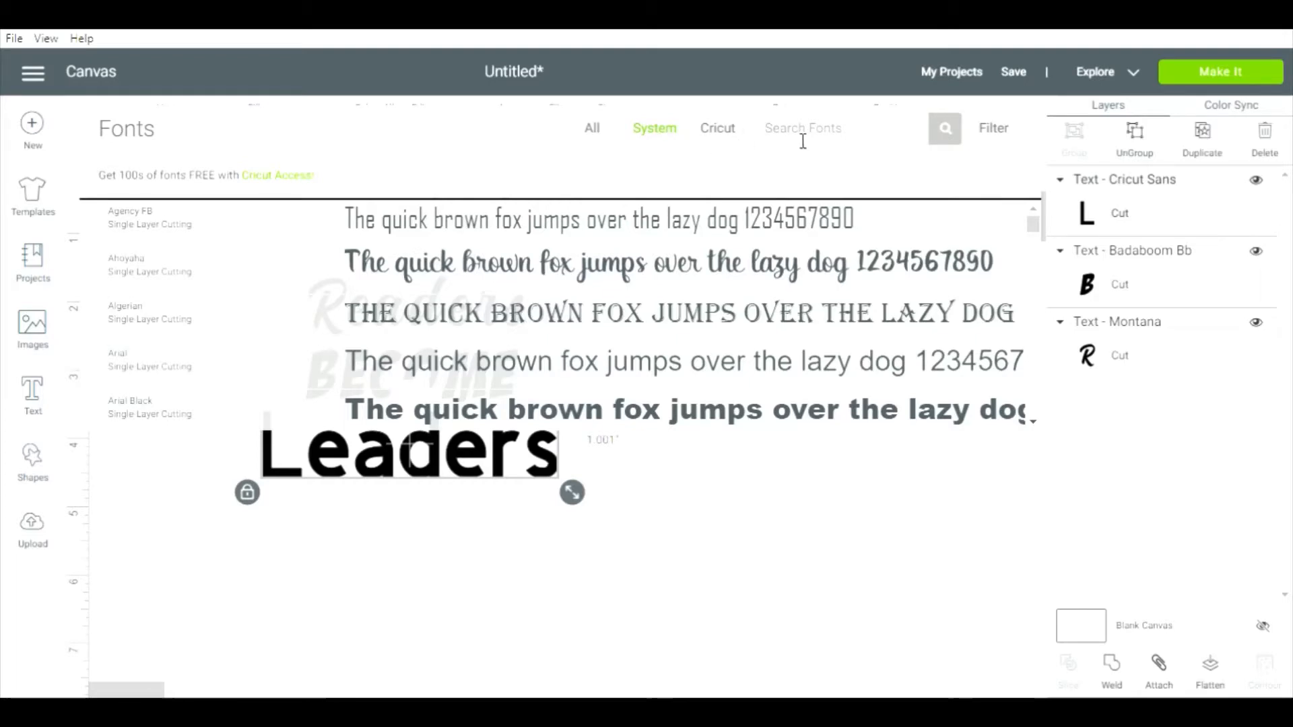
{"action": "type", "text": "mon"}
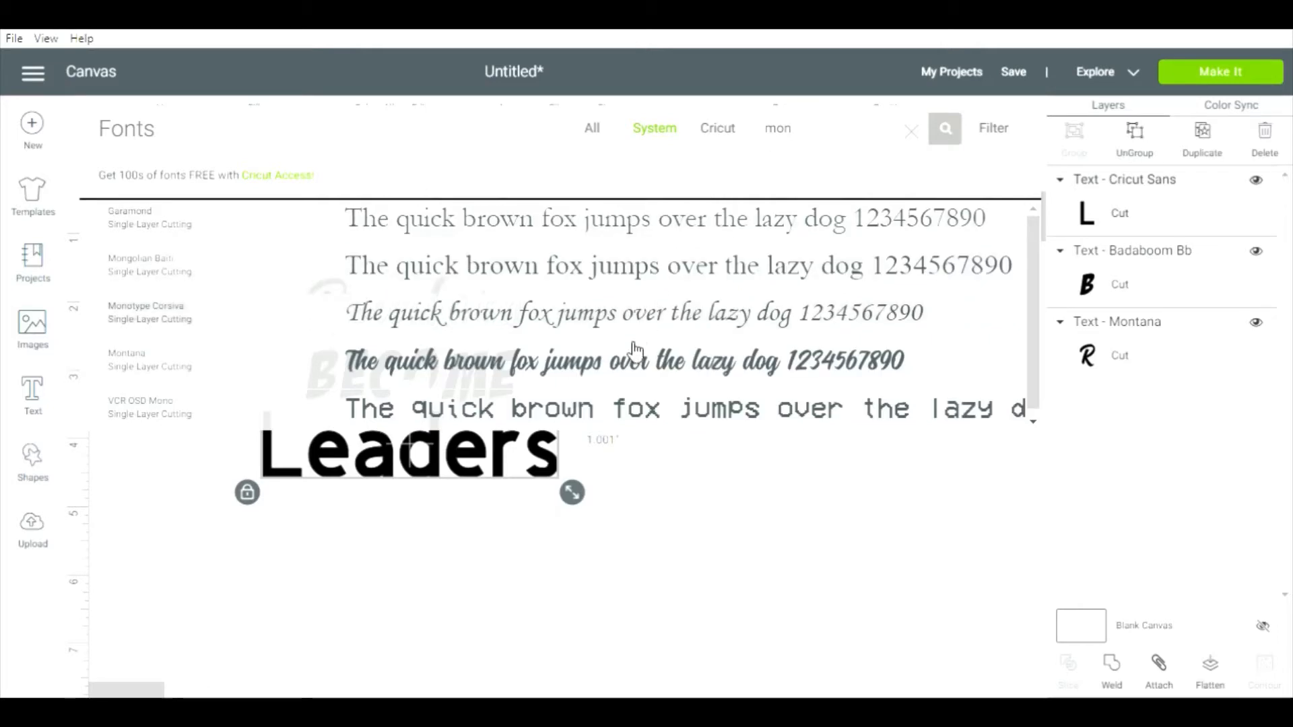
{"action": "left_click", "coordinate": [632, 368]}
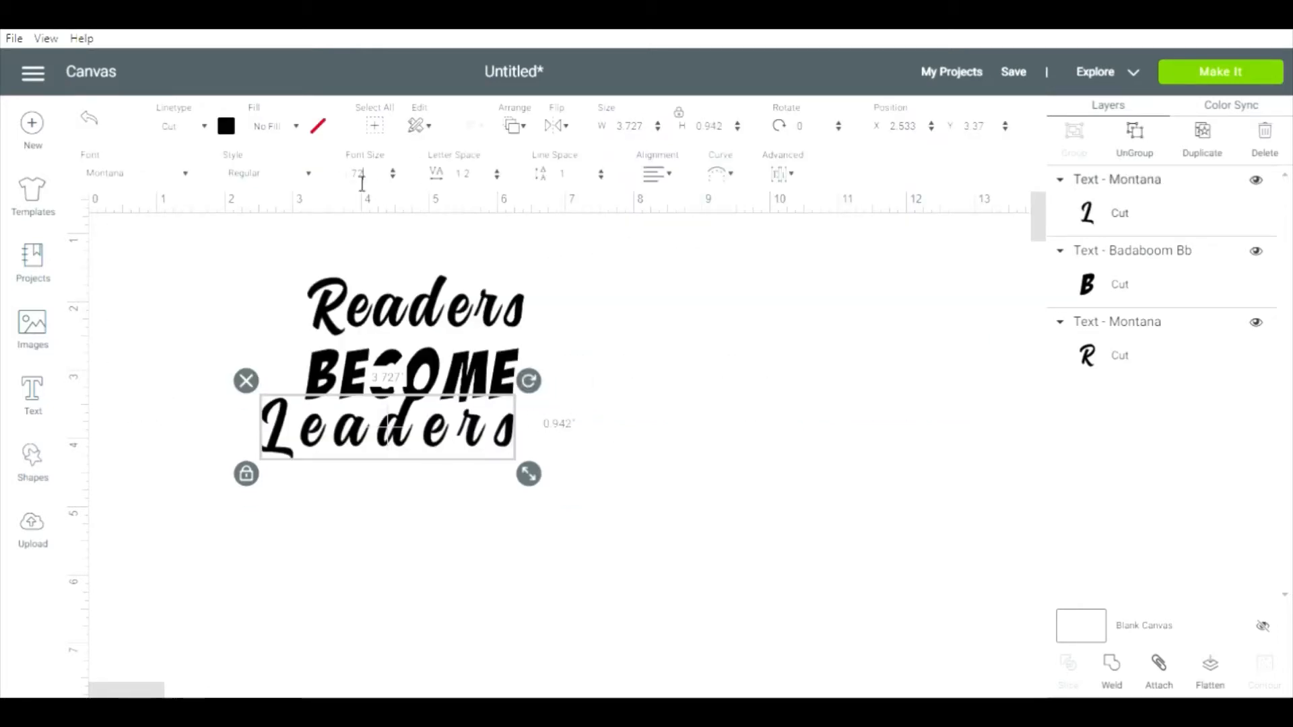
Set the letter spacing of "Leaders" to 0 and reposition the word just below "Become".
{"action": "left_click", "coordinate": [463, 173]}
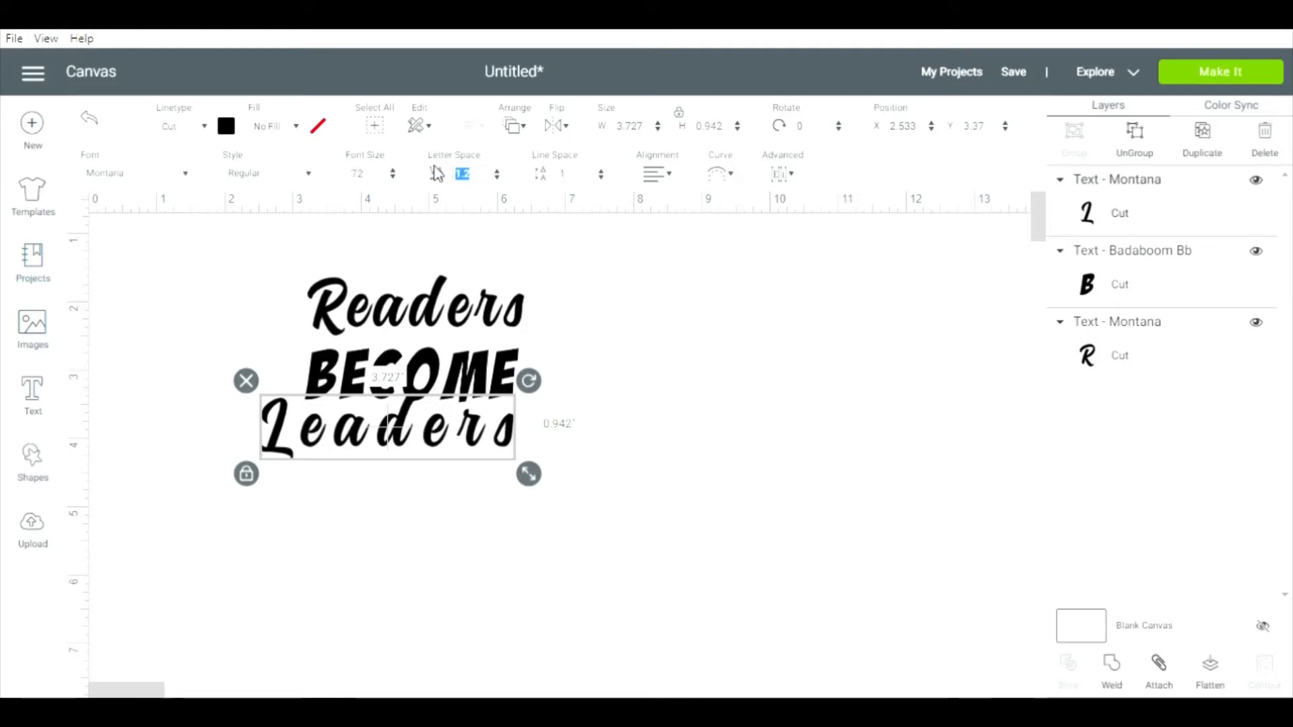
{"action": "type", "text": "0"}
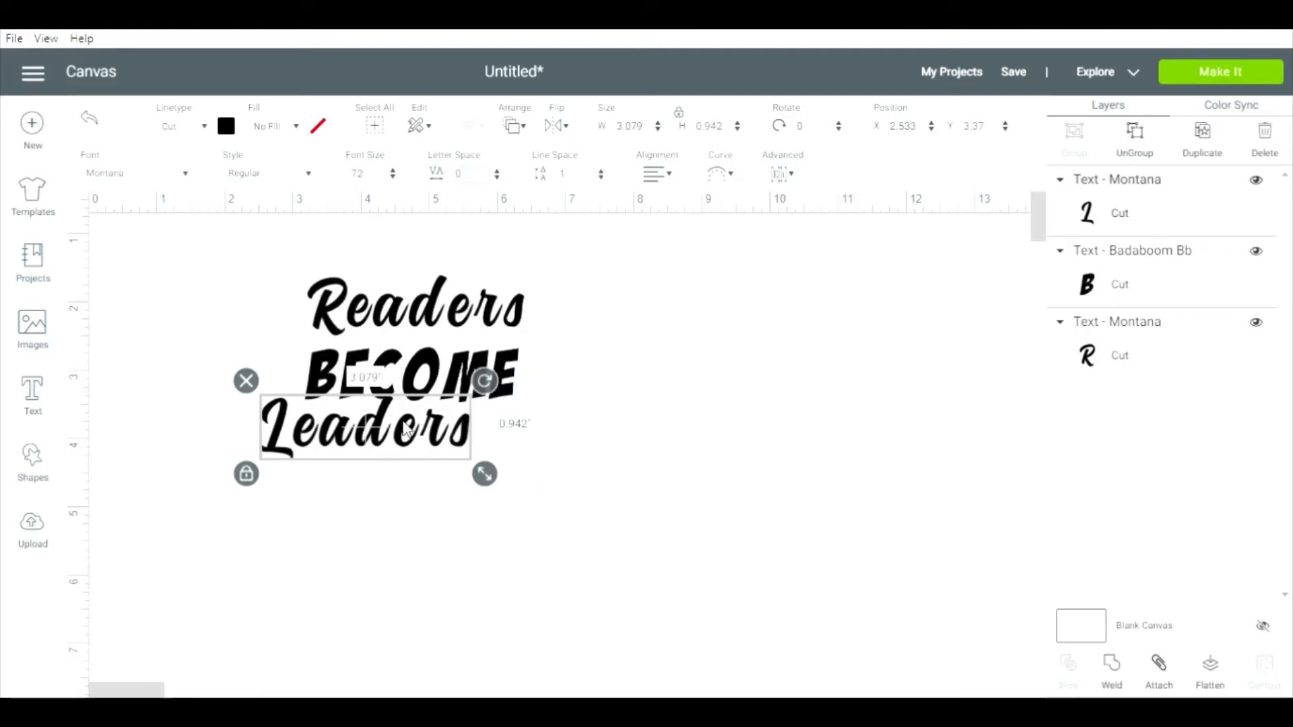
{"action": "left_click_drag", "start_coordinate": [400, 423], "coordinate": [439, 435]}
Change the font of "Become" to the system font Ahoyaha and center the word between "Readers" and "Leaders".
{"action": "left_click", "coordinate": [432, 368]}
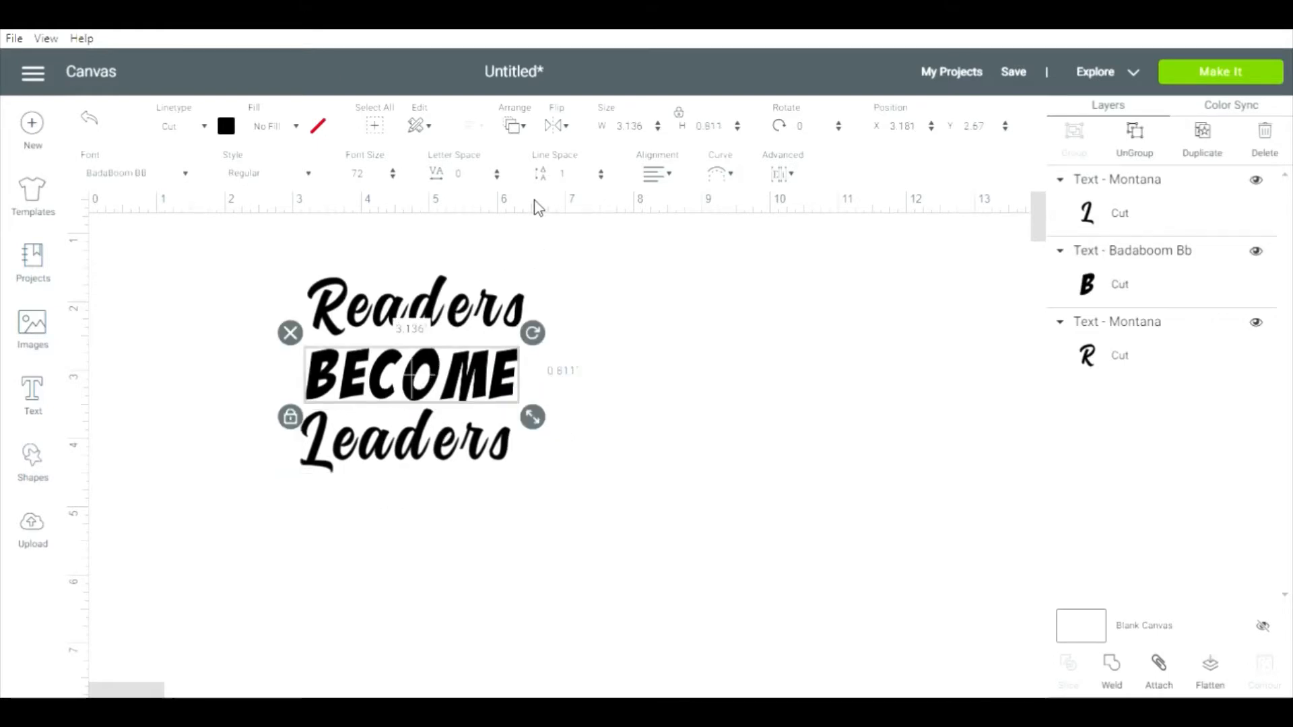
{"action": "left_click", "coordinate": [168, 179]}
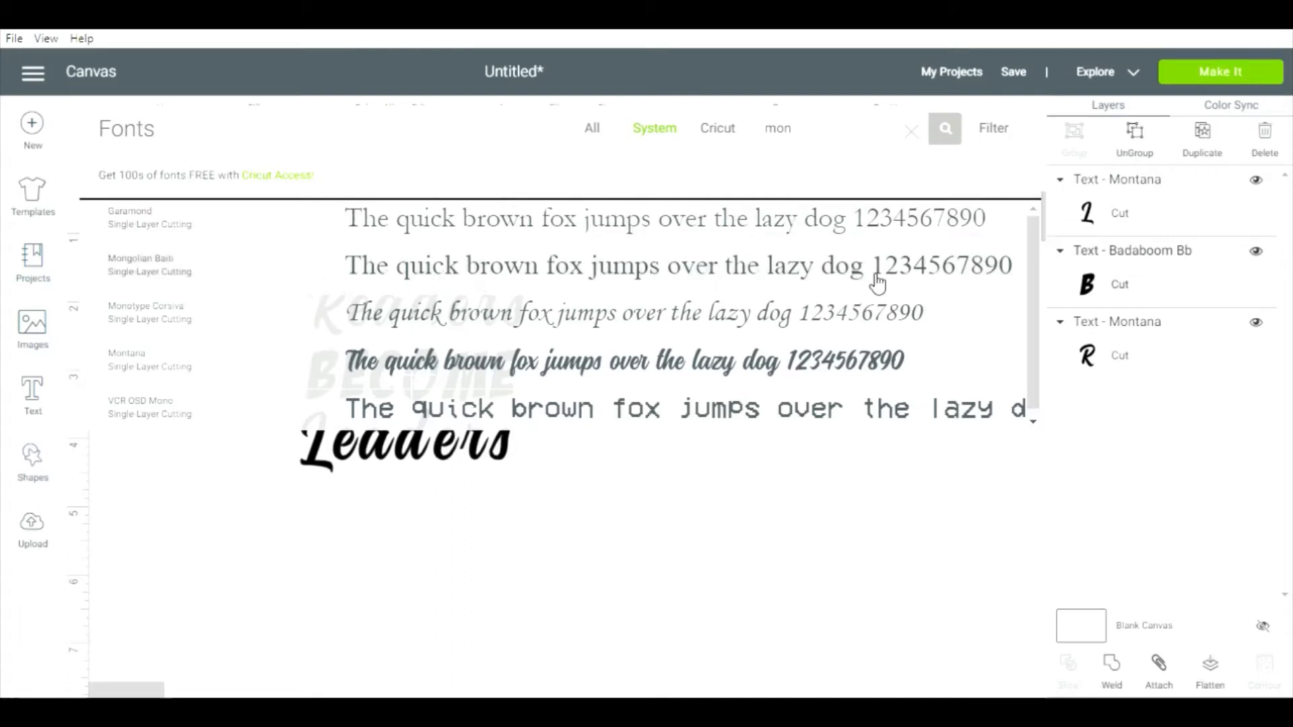
{"action": "left_click", "coordinate": [913, 132]}
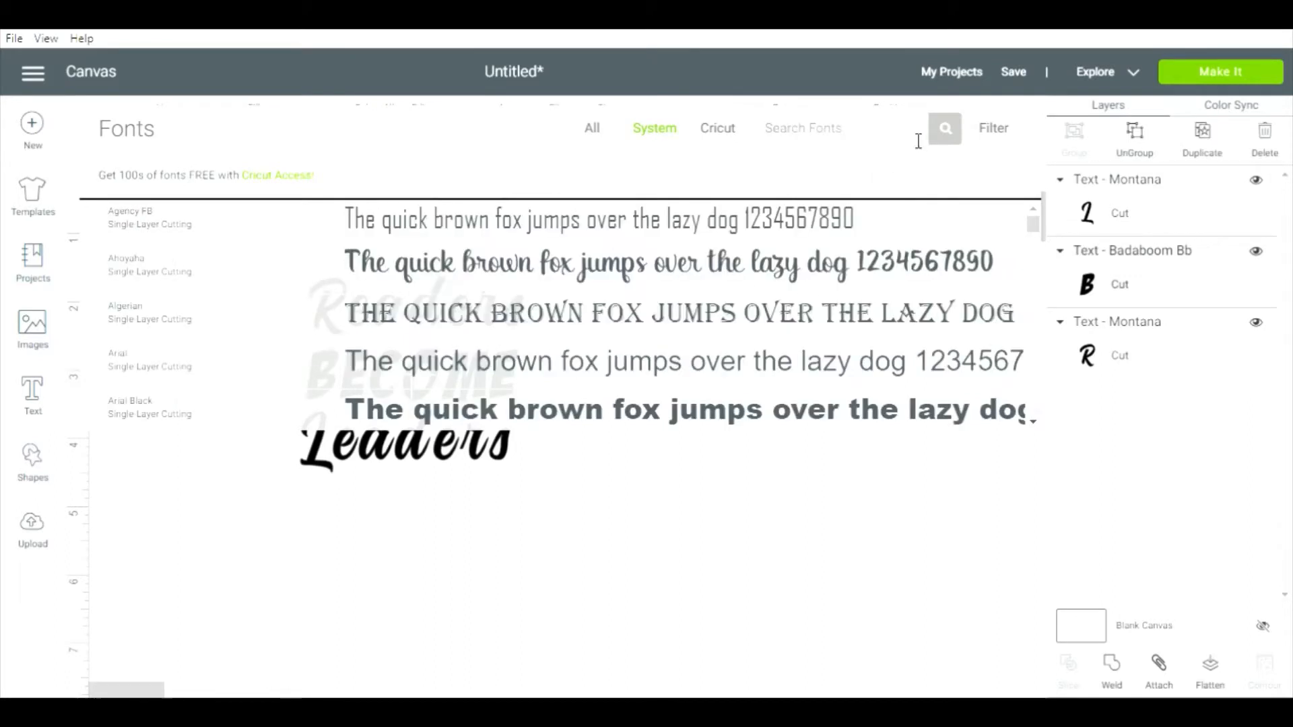
{"action": "left_click", "coordinate": [679, 275]}
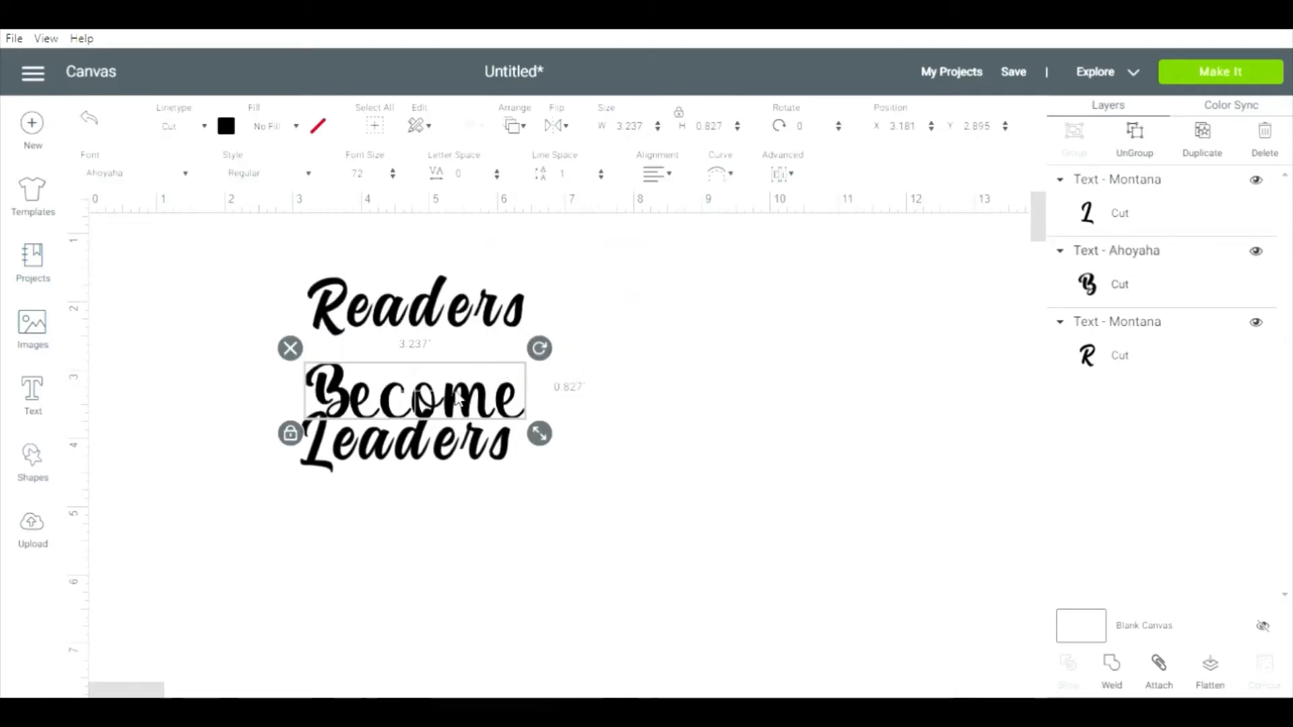
{"action": "left_click_drag", "start_coordinate": [458, 398], "coordinate": [458, 377]}
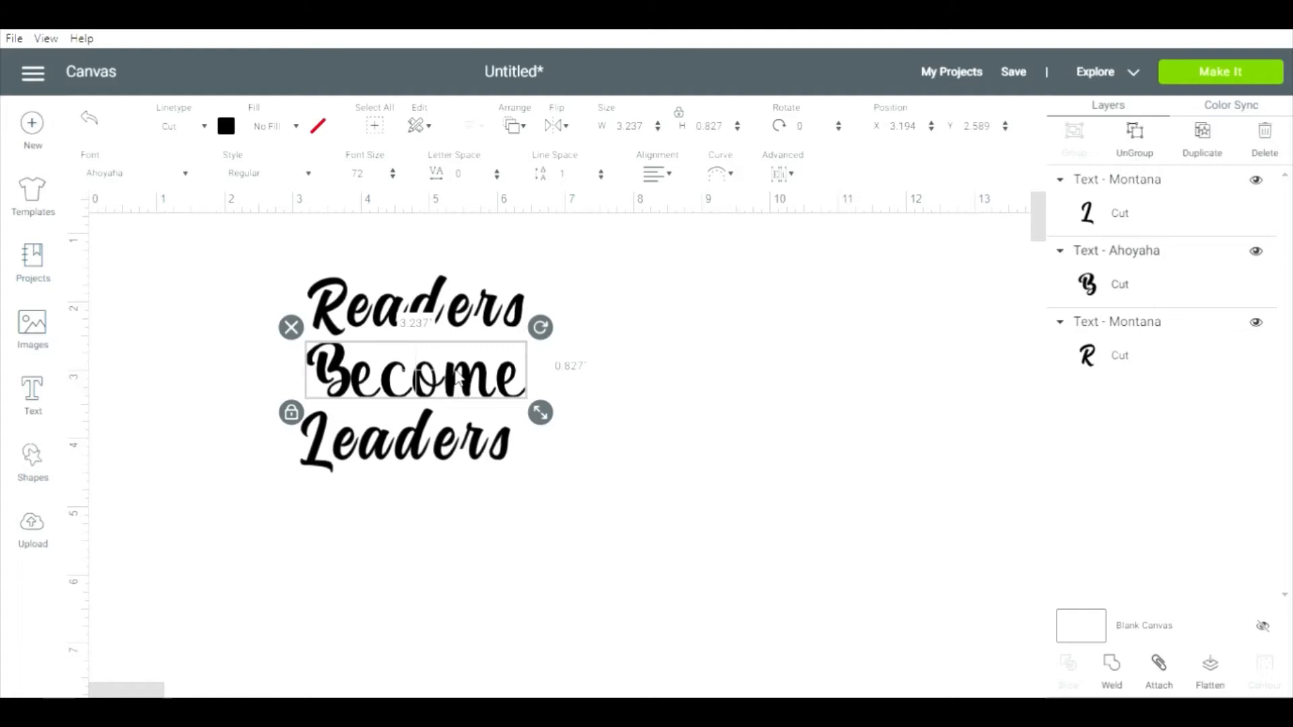
{"action": "left_click", "coordinate": [647, 372]}
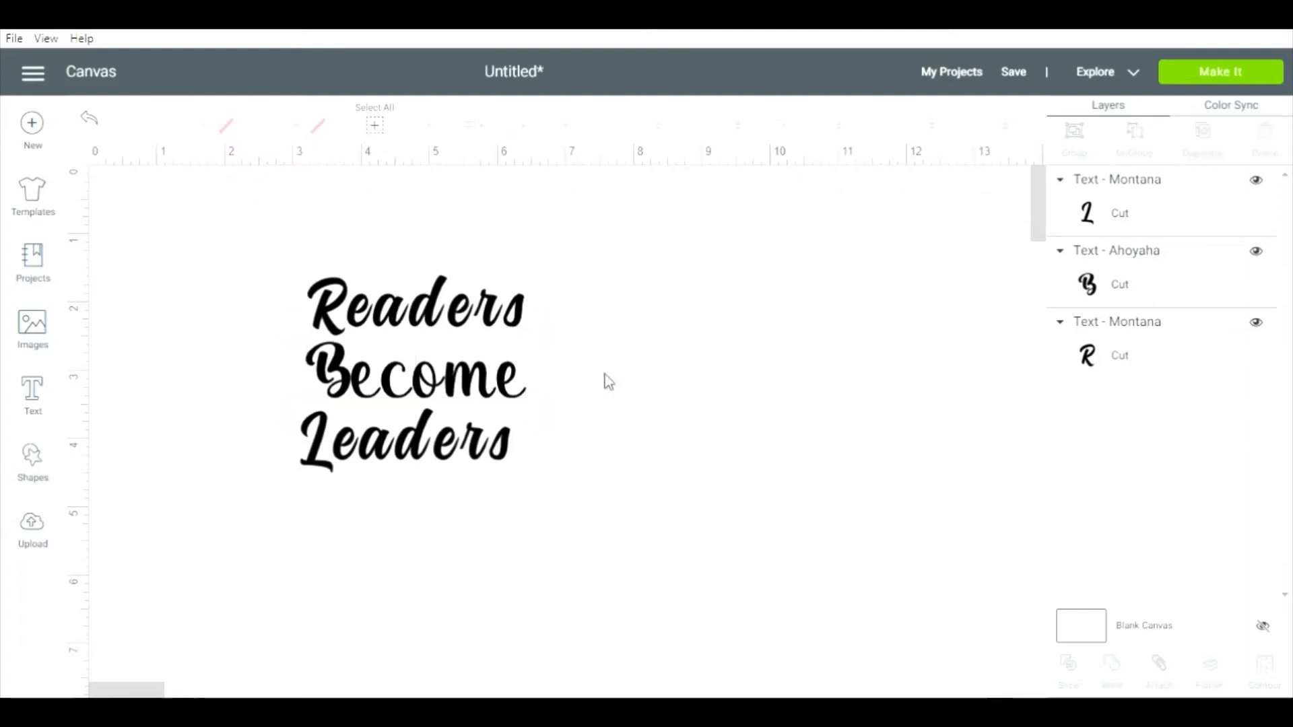
Change the font of "Become" to the system font Bernard MT Condensed and move the word midway between "Readers" and "Leaders".
{"action": "left_click", "coordinate": [482, 384]}
{"action": "left_click", "coordinate": [184, 176]}
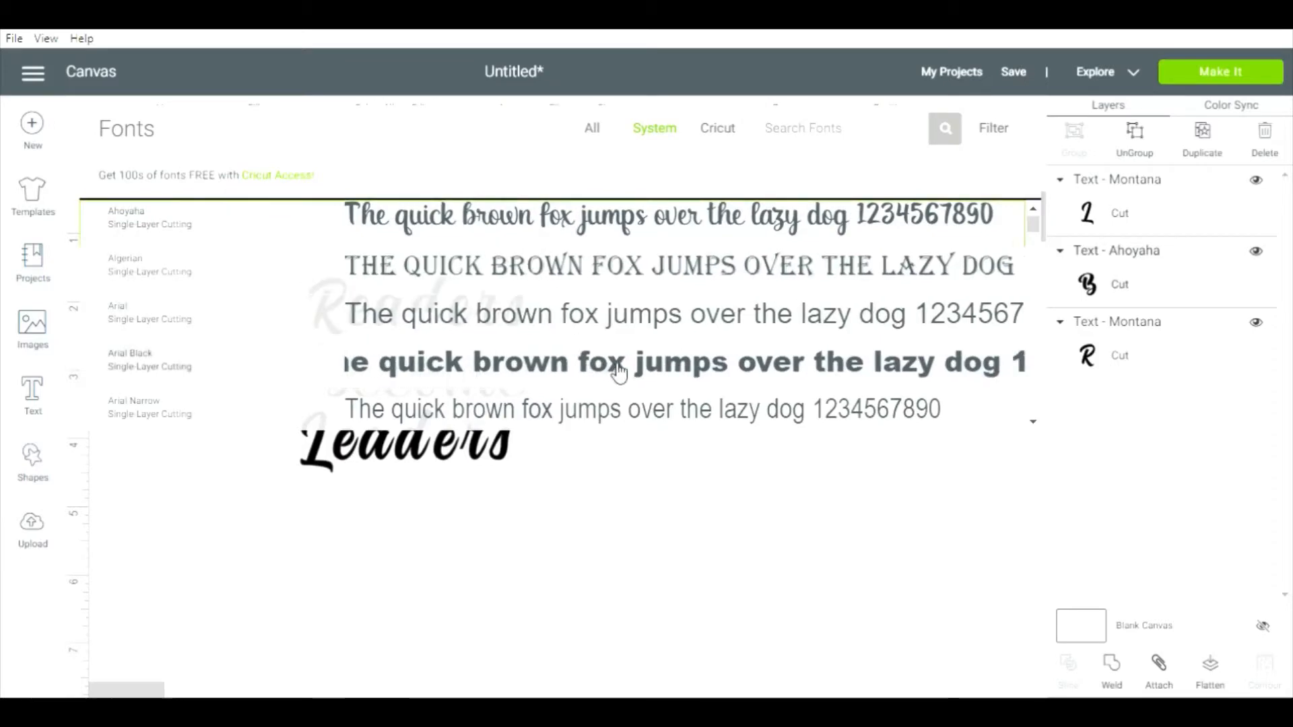
{"action": "left_click", "coordinate": [1033, 424]}
{"action": "left_click", "coordinate": [1033, 424]}
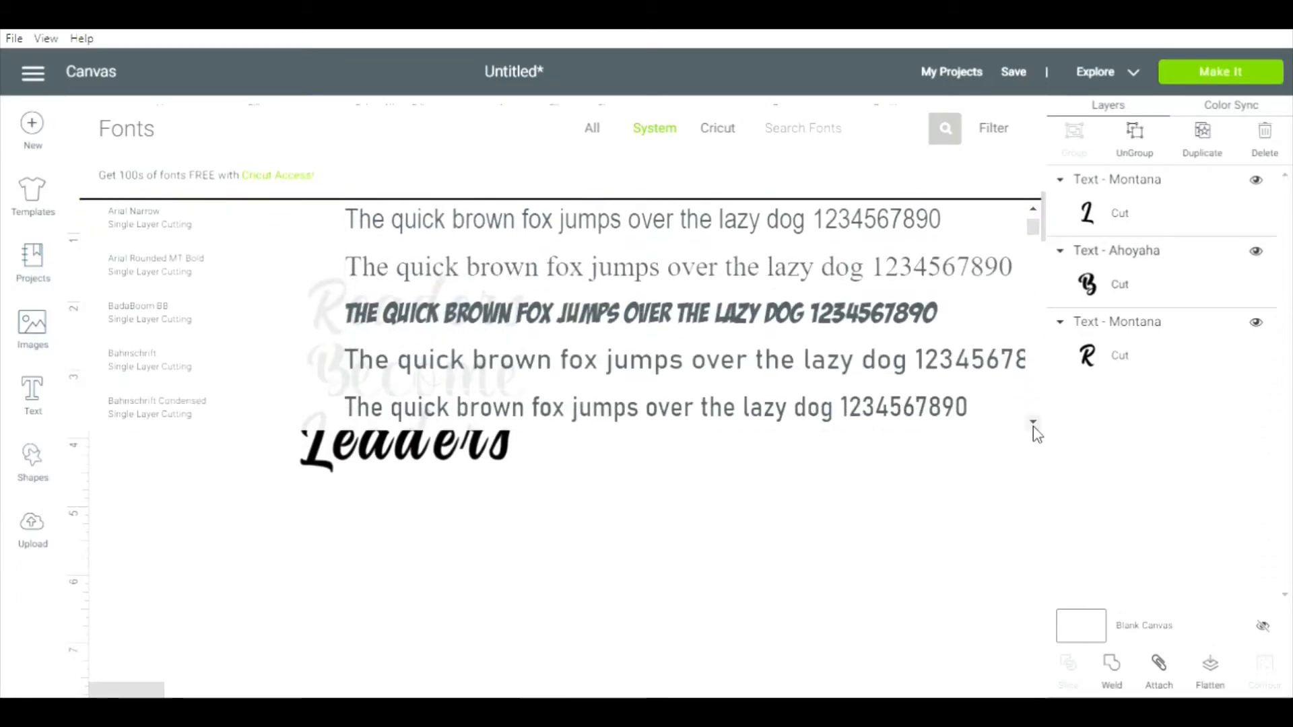
{"action": "left_click", "coordinate": [1033, 424]}
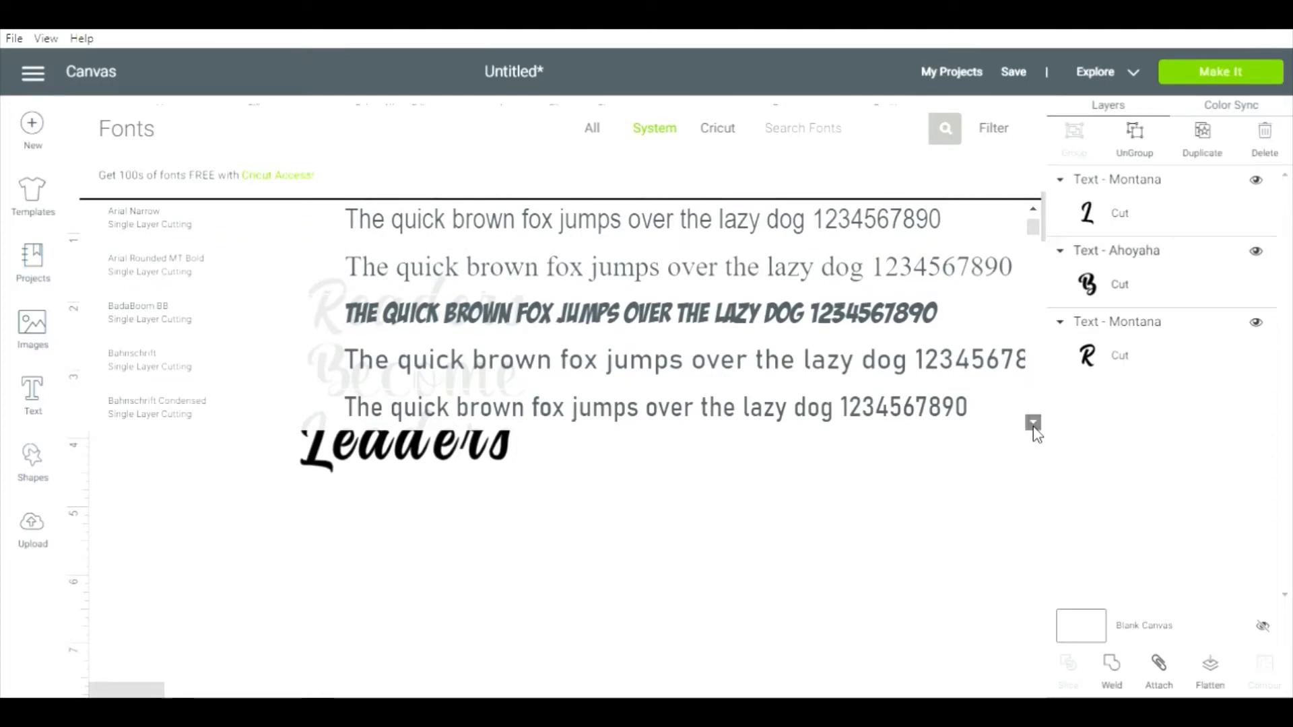
{"action": "left_click", "coordinate": [1033, 424]}
{"action": "left_click", "coordinate": [1033, 425]}
{"action": "left_click", "coordinate": [1033, 424]}
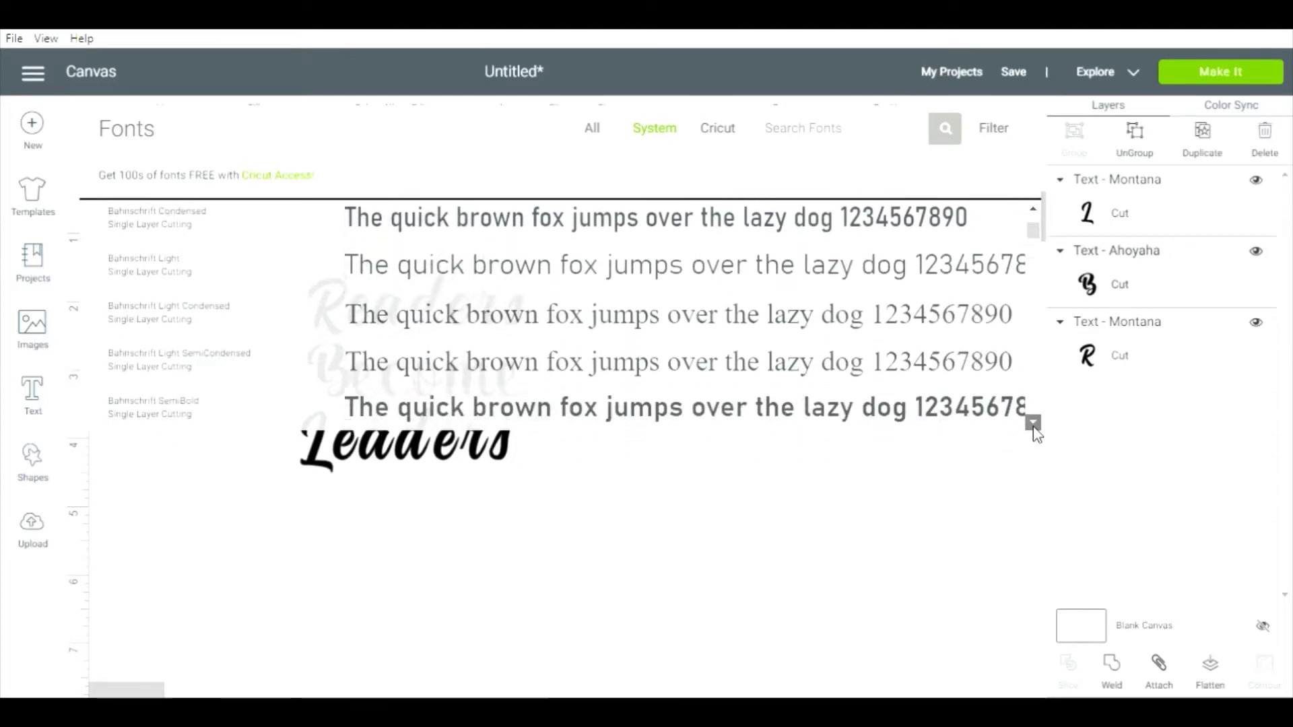
{"action": "left_click", "coordinate": [1033, 424]}
{"action": "left_click", "coordinate": [1033, 425]}
{"action": "left_click", "coordinate": [1033, 425]}
{"action": "left_click", "coordinate": [1033, 425]}
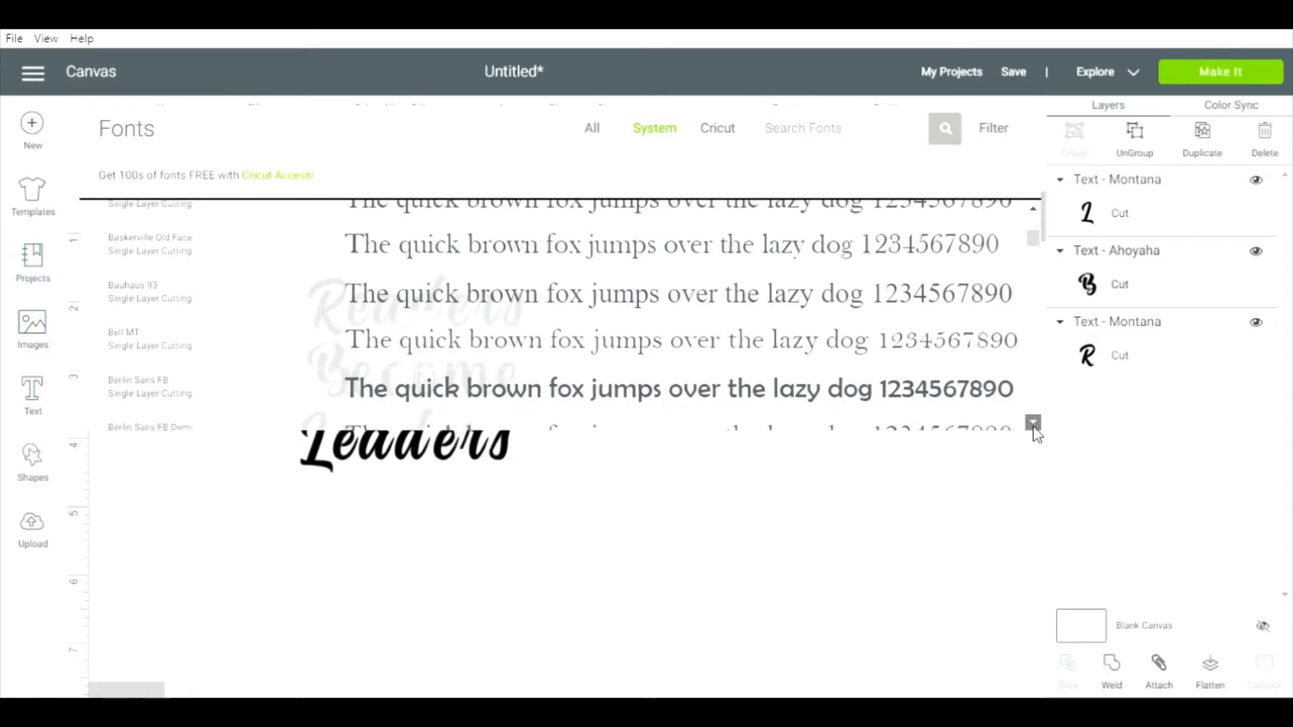
{"action": "left_click", "coordinate": [1033, 425]}
{"action": "left_click", "coordinate": [1033, 424]}
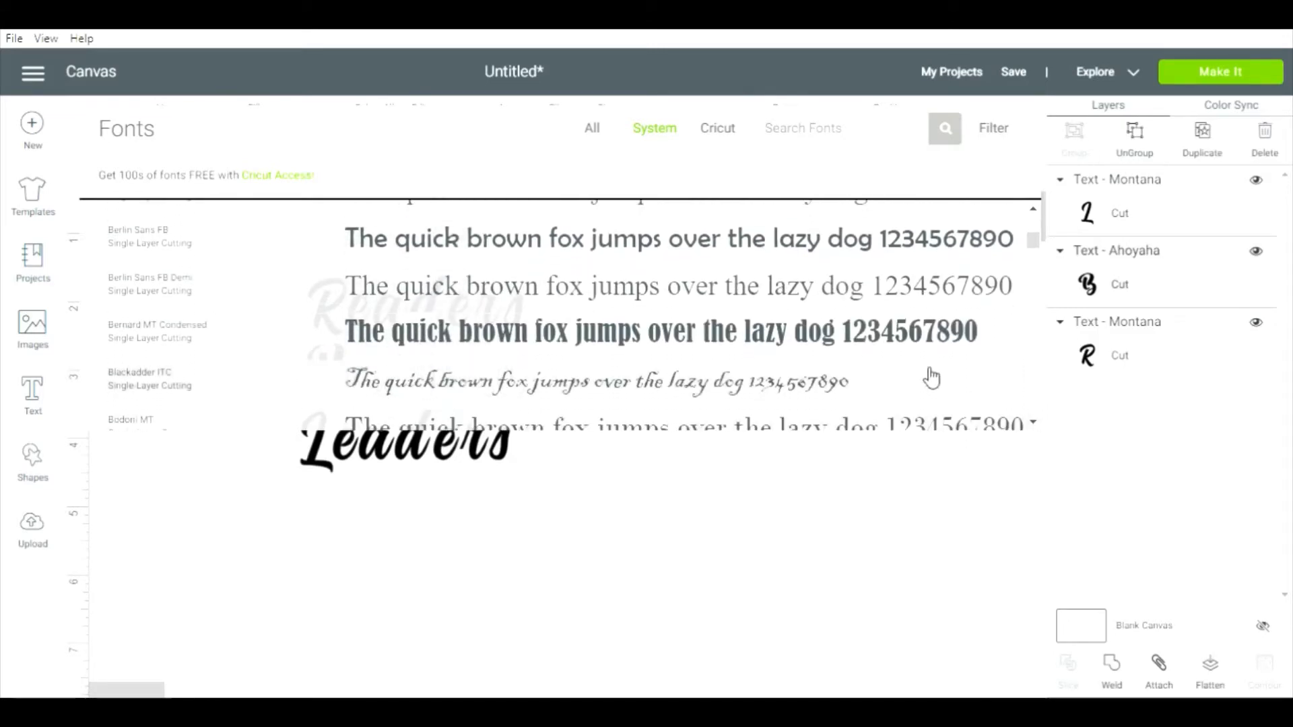
{"action": "left_click", "coordinate": [900, 340]}
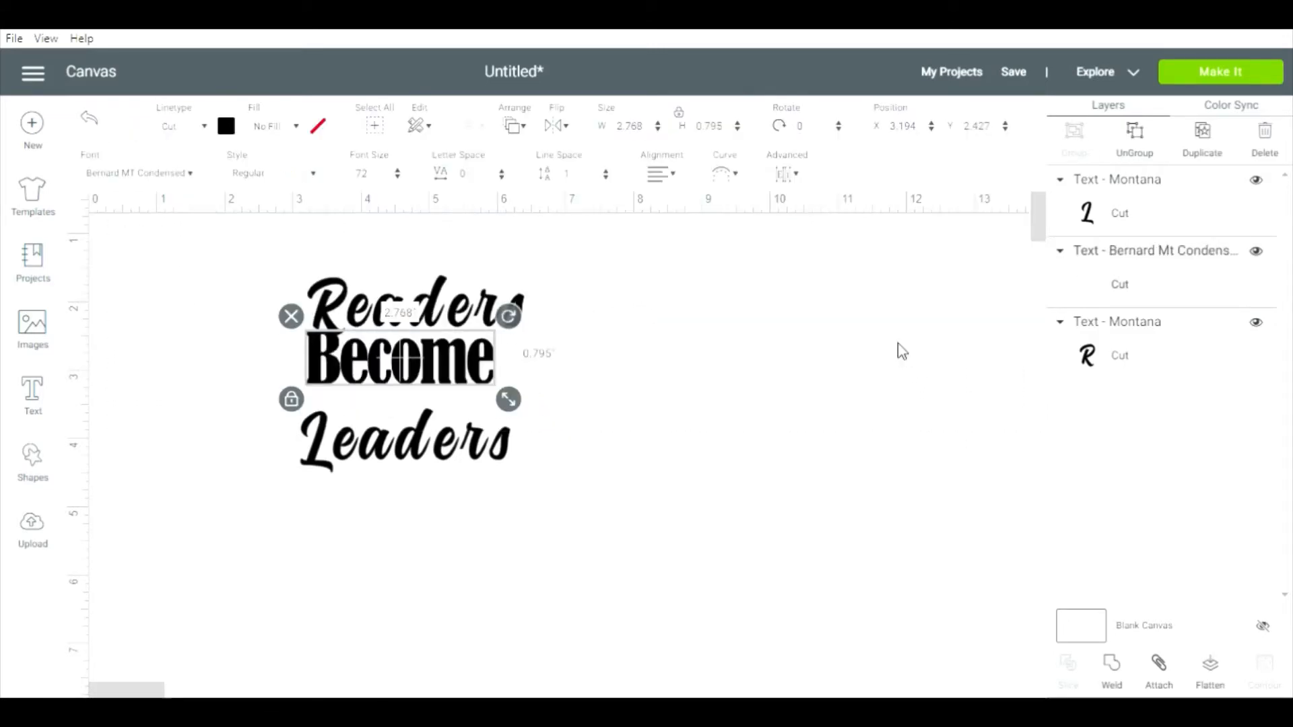
{"action": "left_click_drag", "start_coordinate": [407, 364], "coordinate": [443, 377]}
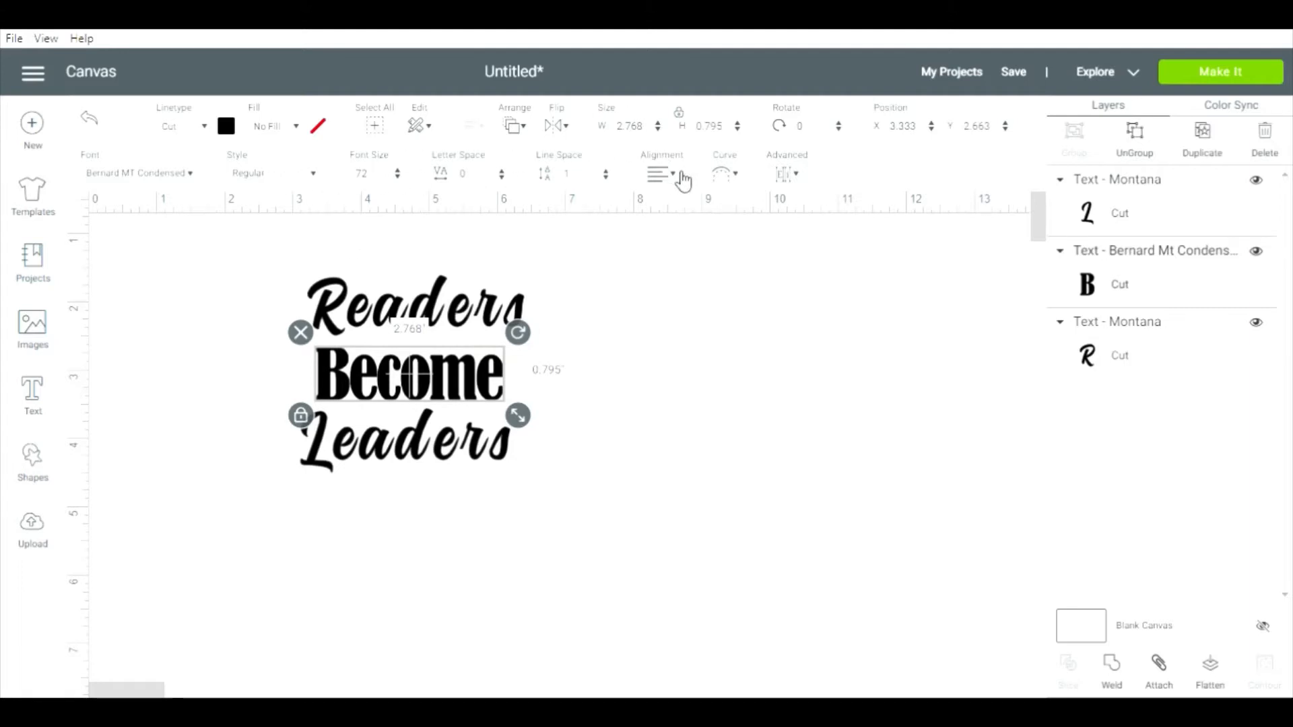
Set the style of "Become" to Italic and its letter spacing to 0.5.
{"action": "left_click", "coordinate": [311, 175]}
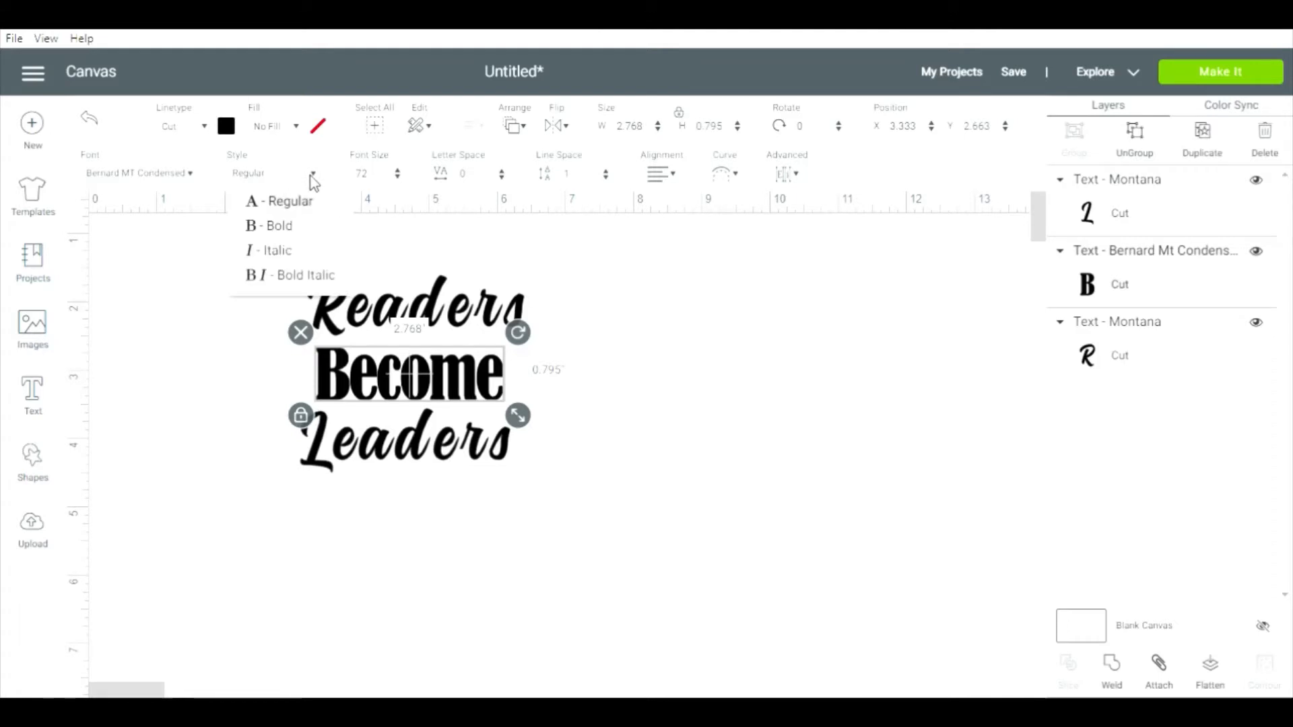
{"action": "left_click", "coordinate": [312, 255]}
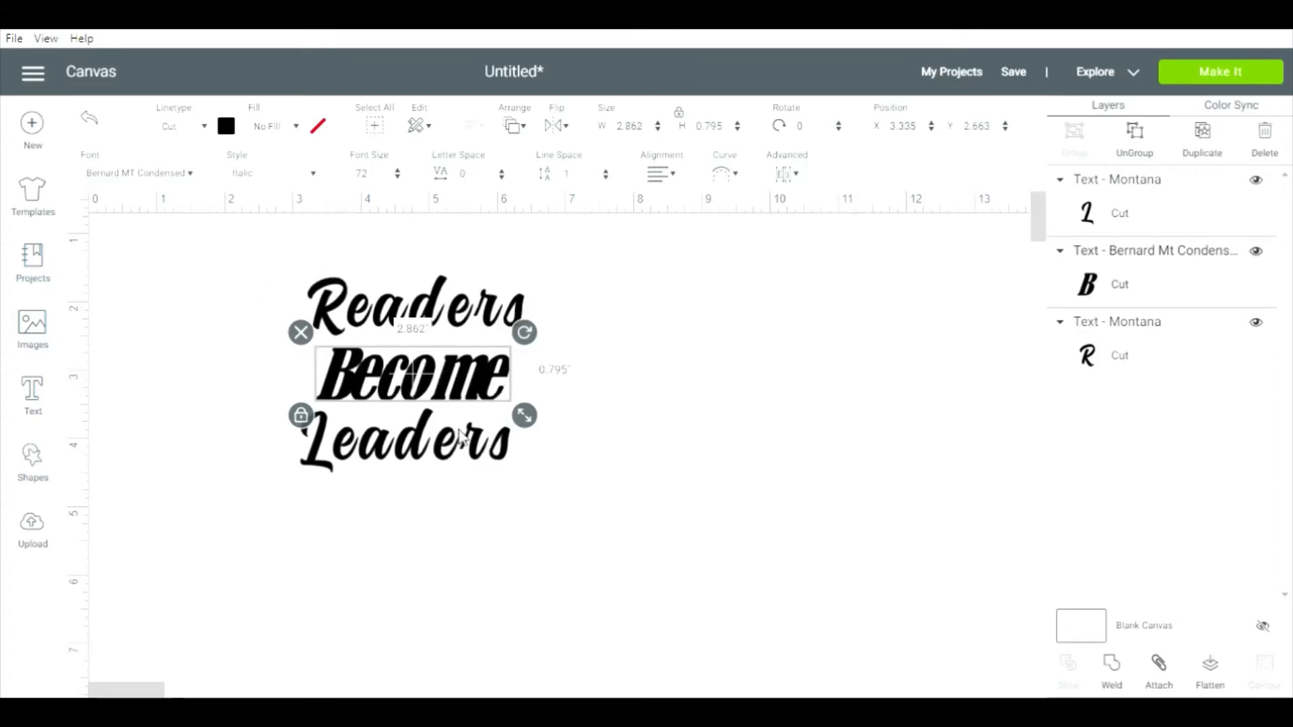
{"action": "left_click", "coordinate": [489, 181]}
{"action": "type", "text": ".5"}
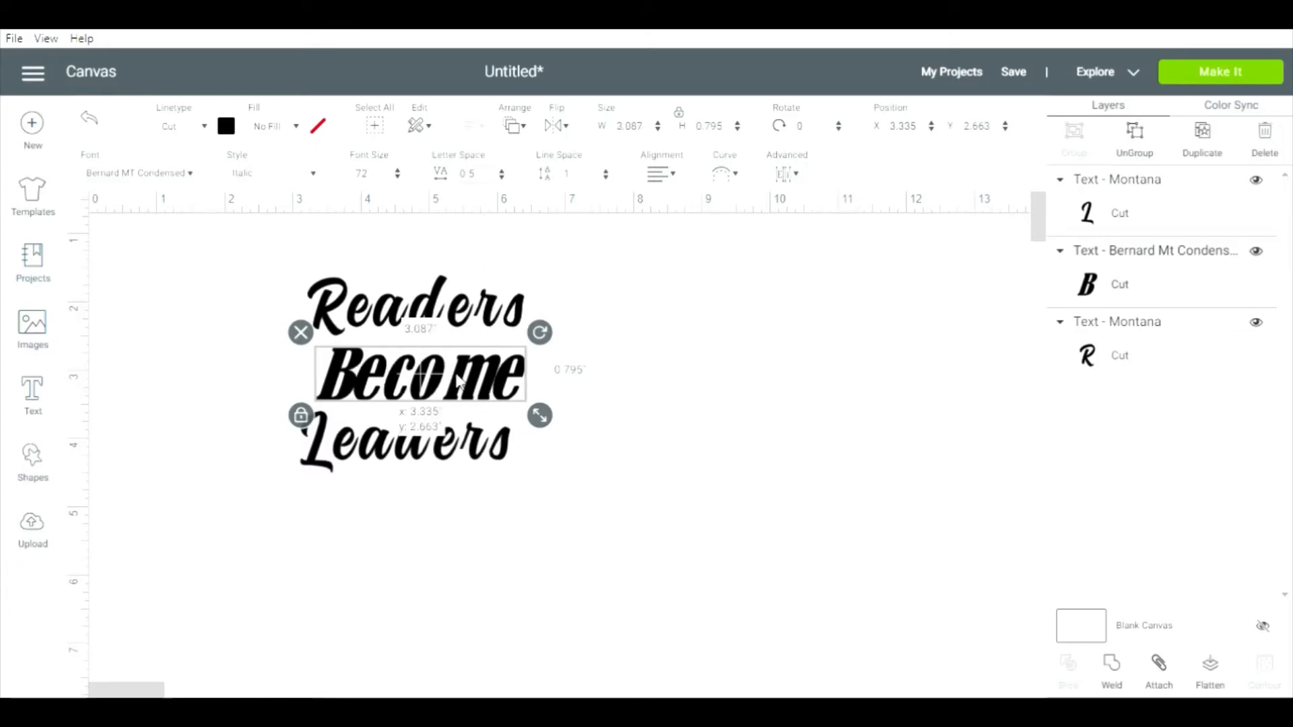
Enlarge "Become" to about 0.87 inches high and set its letter spacing to 0.75, keeping the word centered beneath "Readers".
{"action": "left_click_drag", "start_coordinate": [460, 381], "coordinate": [443, 377]}
{"action": "left_click_drag", "start_coordinate": [519, 412], "coordinate": [544, 419]}
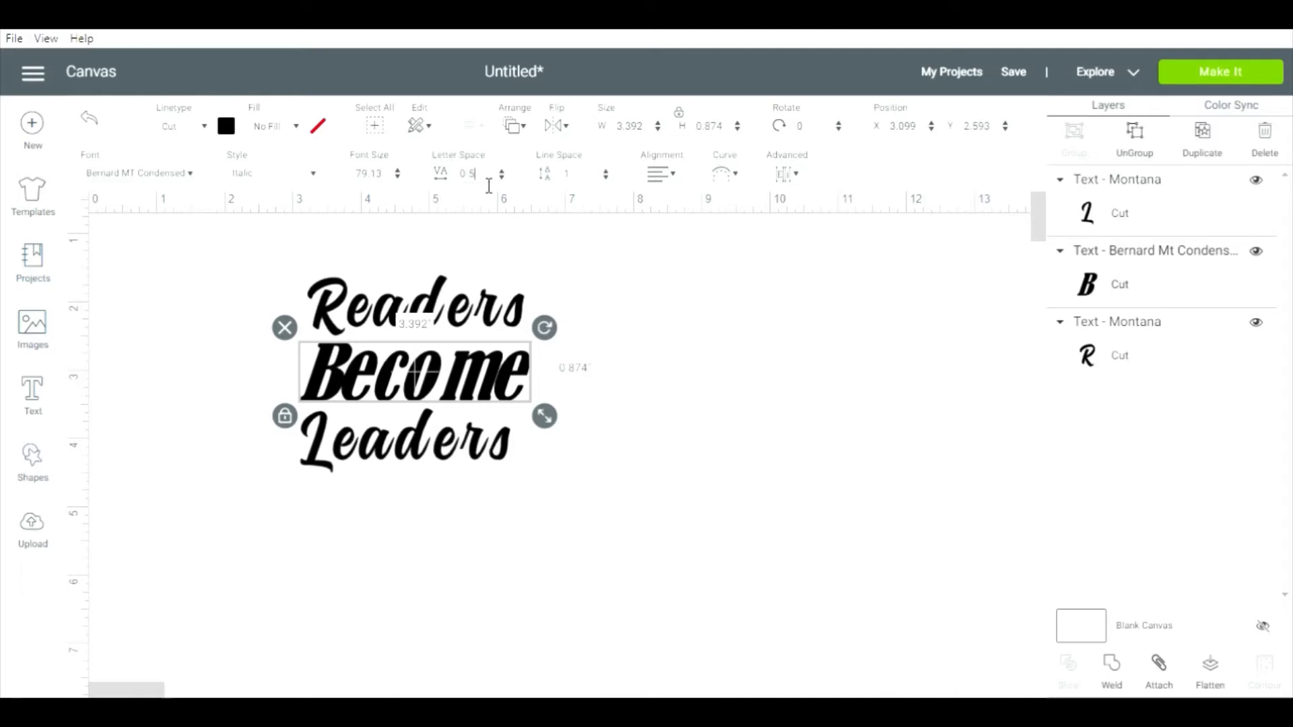
{"action": "type", "text": ".75"}
{"action": "key", "text": "Return"}
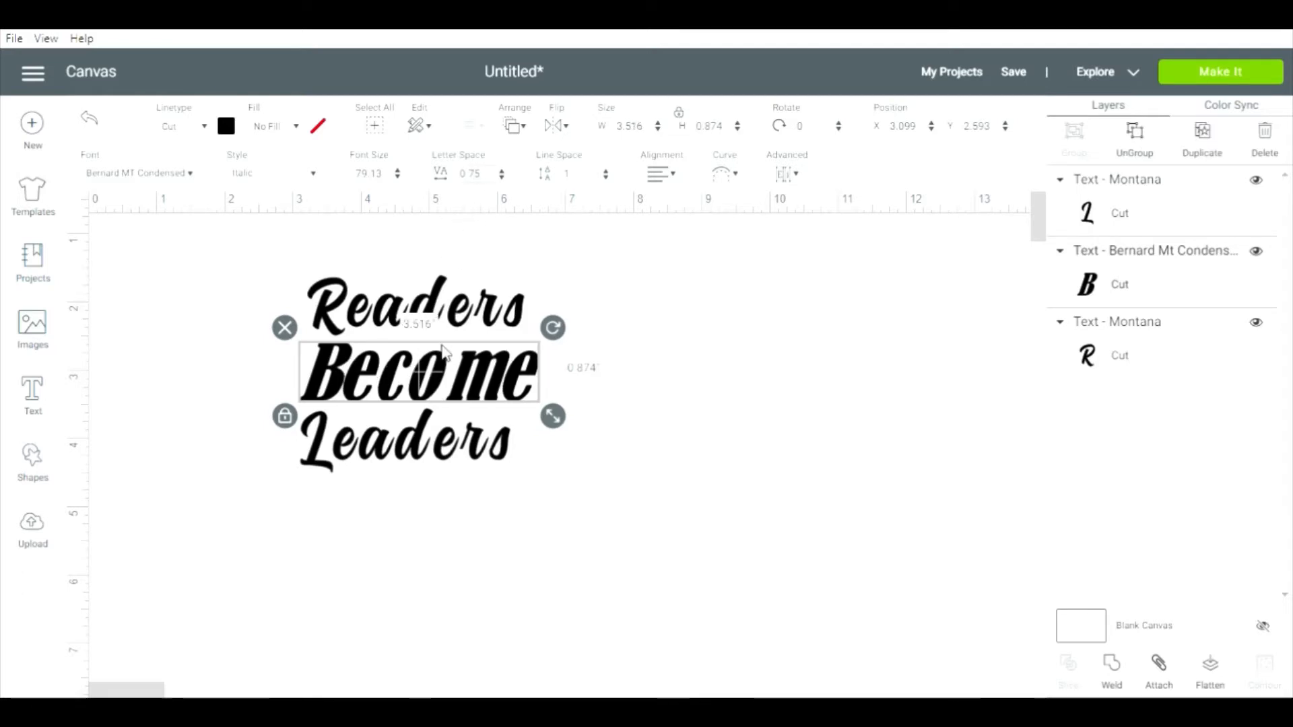
{"action": "left_click_drag", "start_coordinate": [491, 388], "coordinate": [484, 388]}
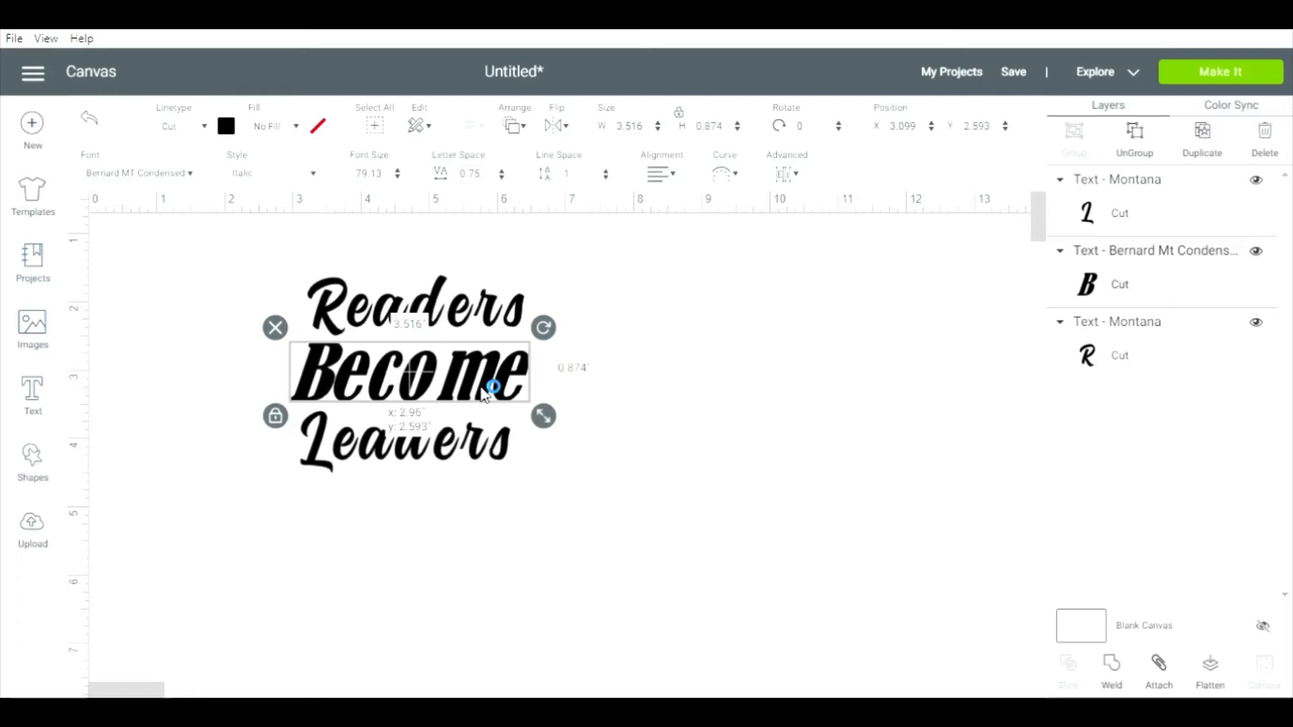
{"action": "left_click", "coordinate": [688, 397]}
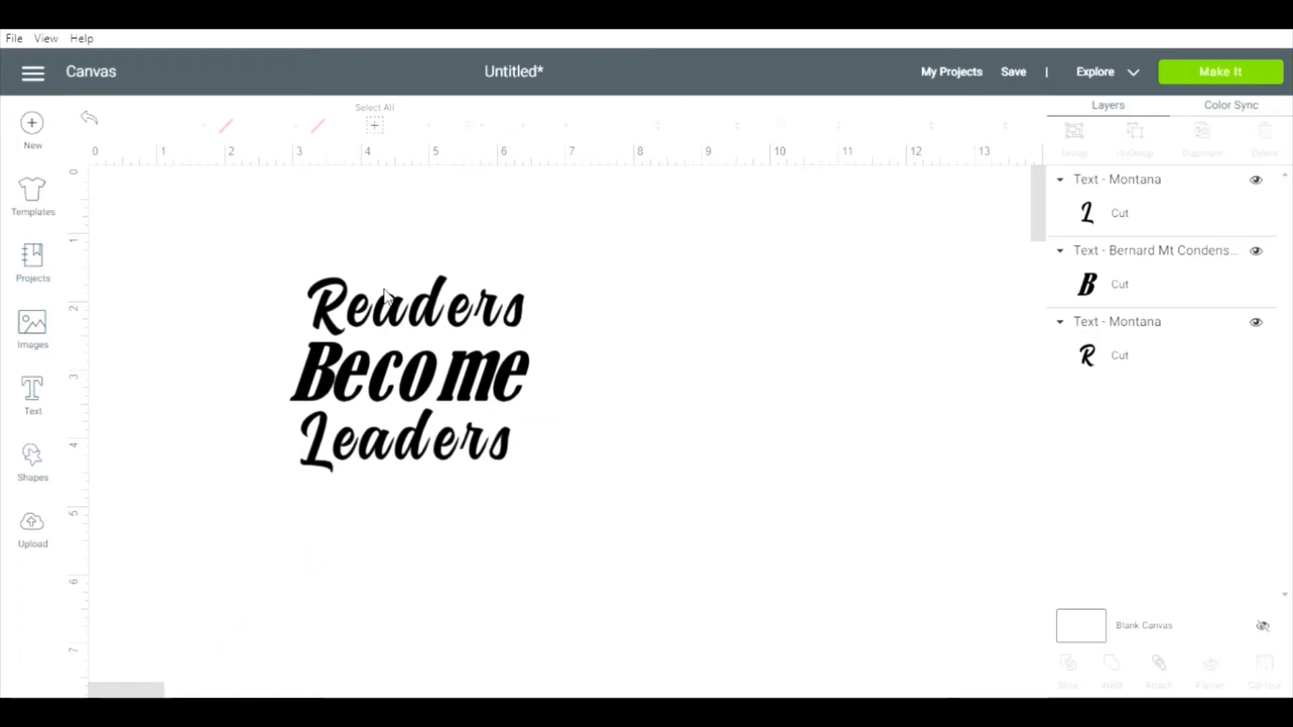
Enlarge all three words together until "Readers" is about 5.72 inches wide.
{"action": "left_click_drag", "start_coordinate": [247, 257], "coordinate": [737, 641]}
{"action": "left_click", "coordinate": [848, 508]}
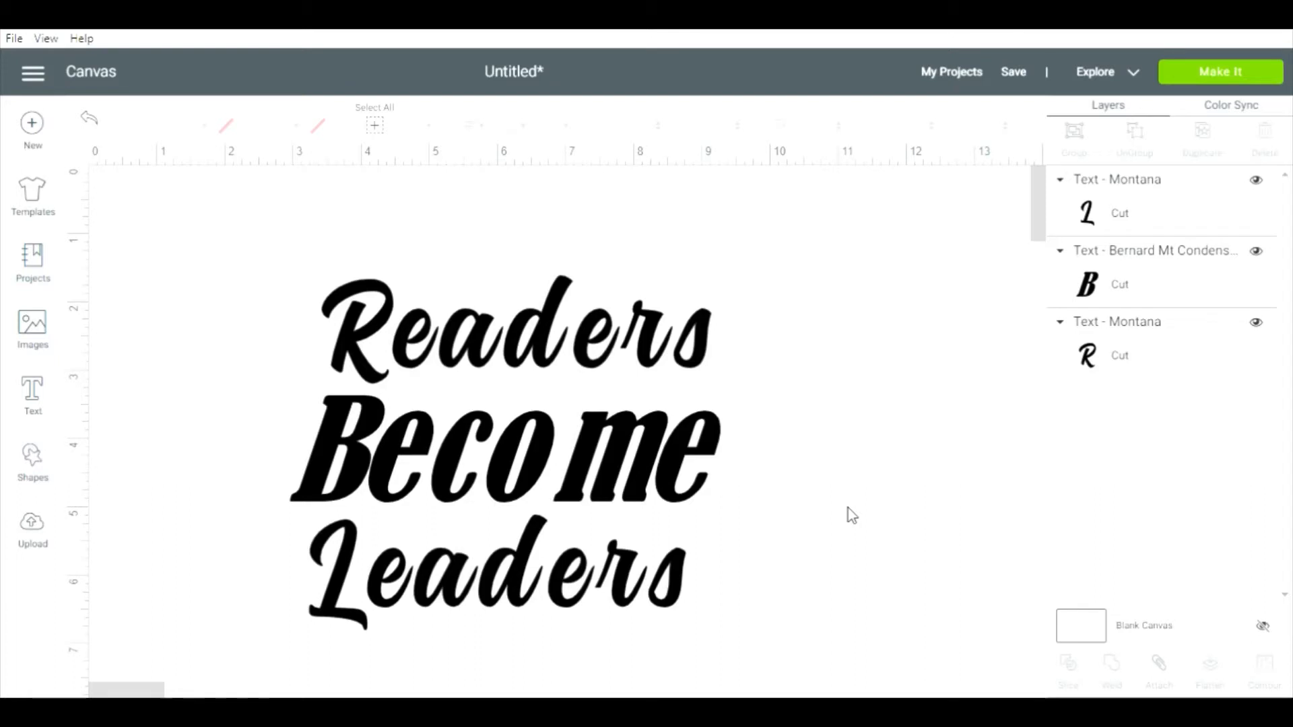
Ungroup the word "Readers" into individual letters.
{"action": "left_click", "coordinate": [480, 328]}
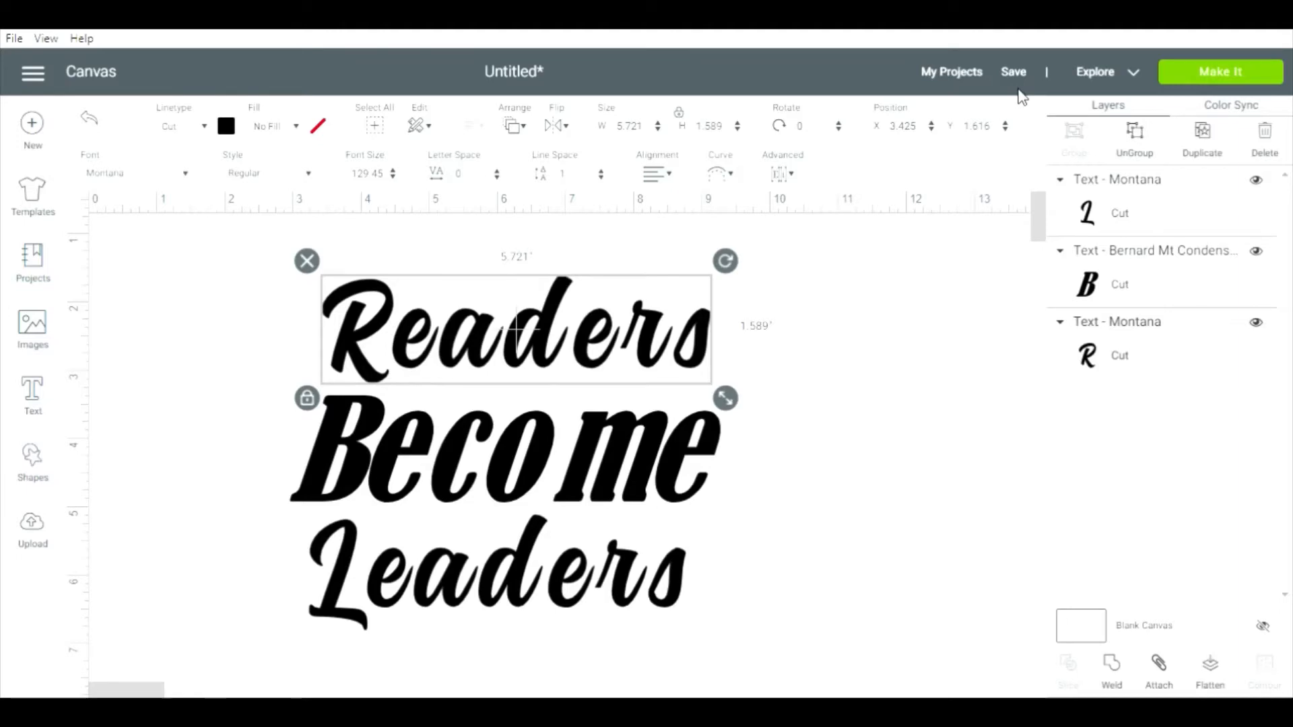
{"action": "right_click", "coordinate": [627, 335]}
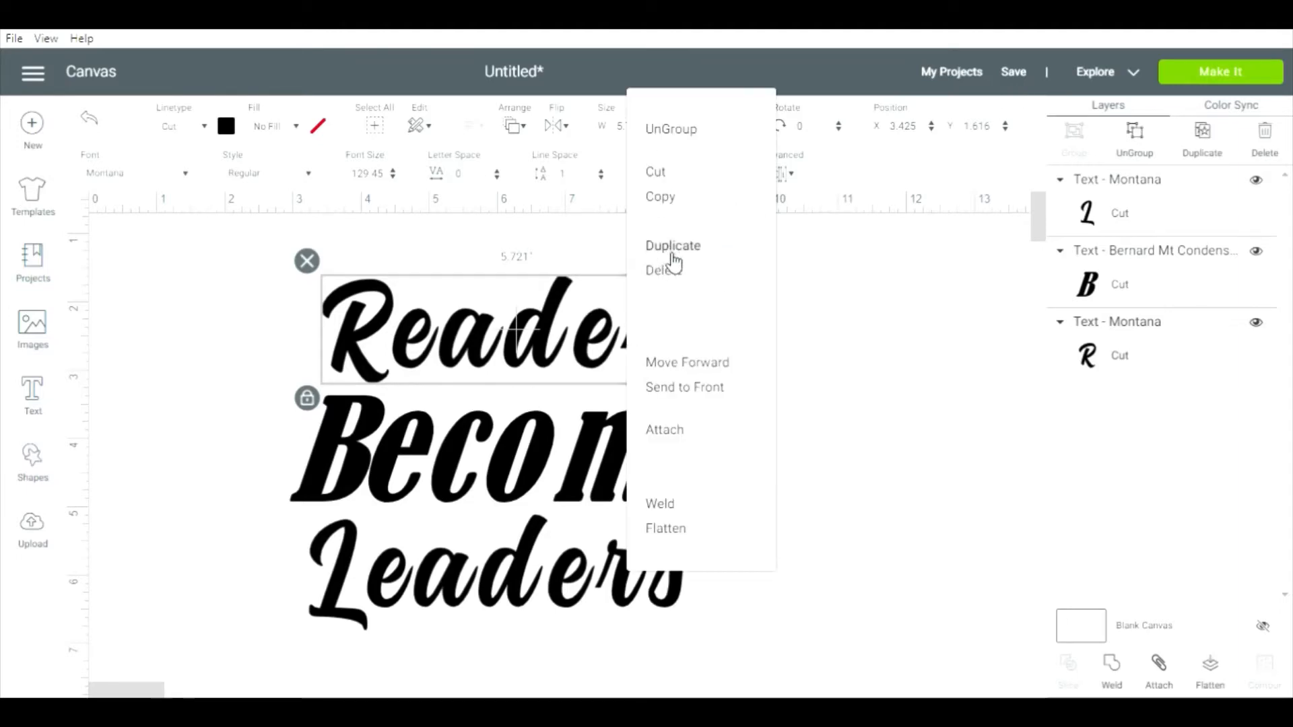
{"action": "left_click", "coordinate": [684, 130]}
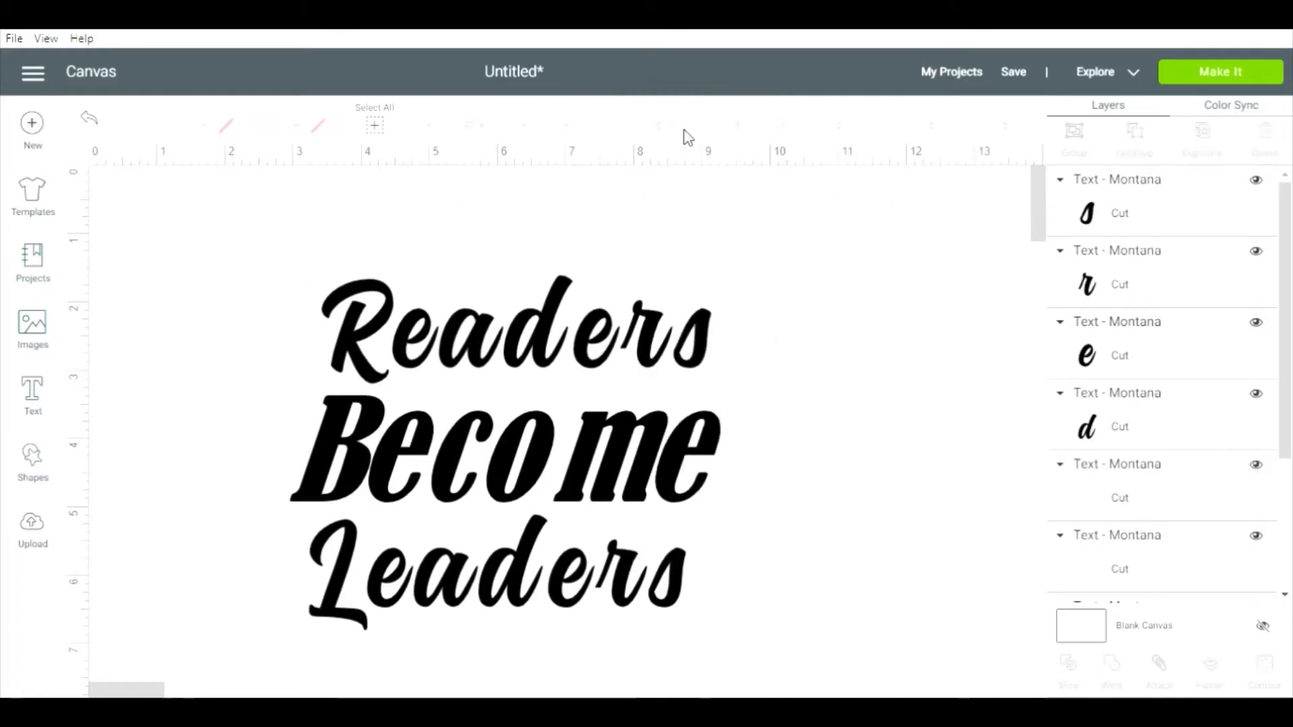
Move the letters of "Readers" after the R closer together one by one until each touches its neighbor like connected script.
{"action": "left_click", "coordinate": [404, 347]}
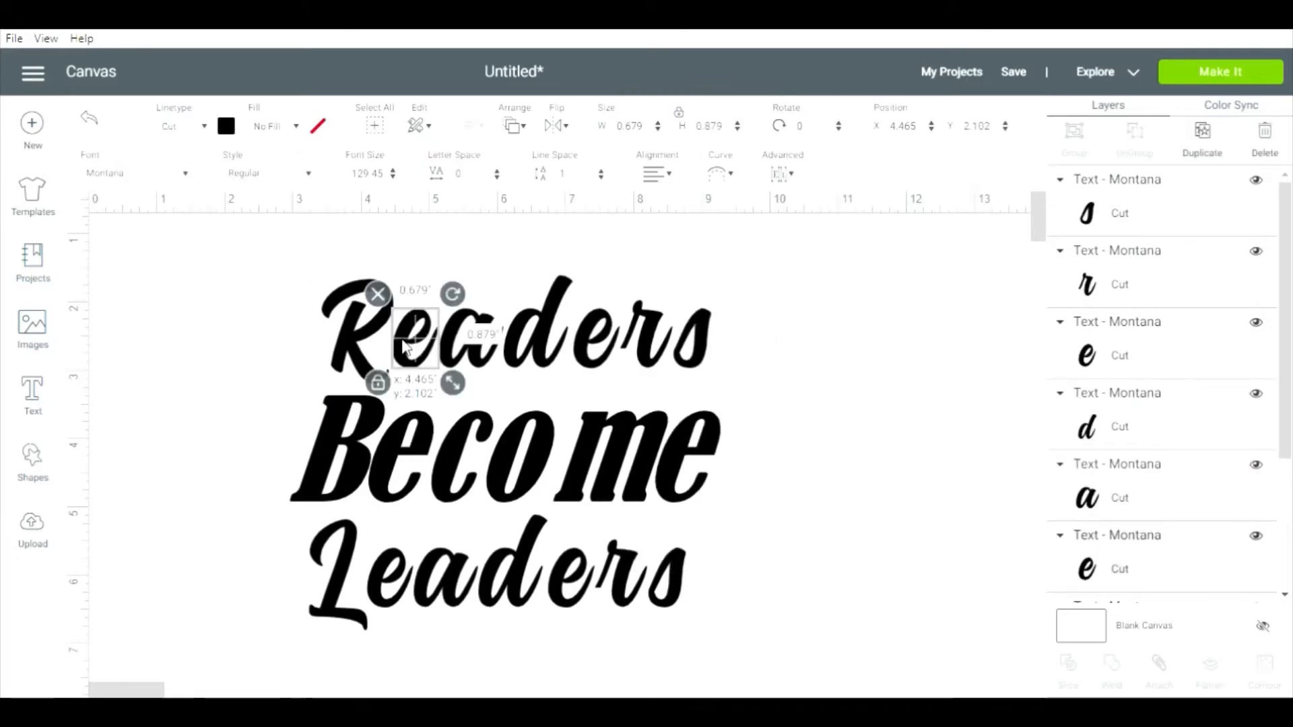
{"action": "left_click_drag", "start_coordinate": [404, 347], "coordinate": [434, 351]}
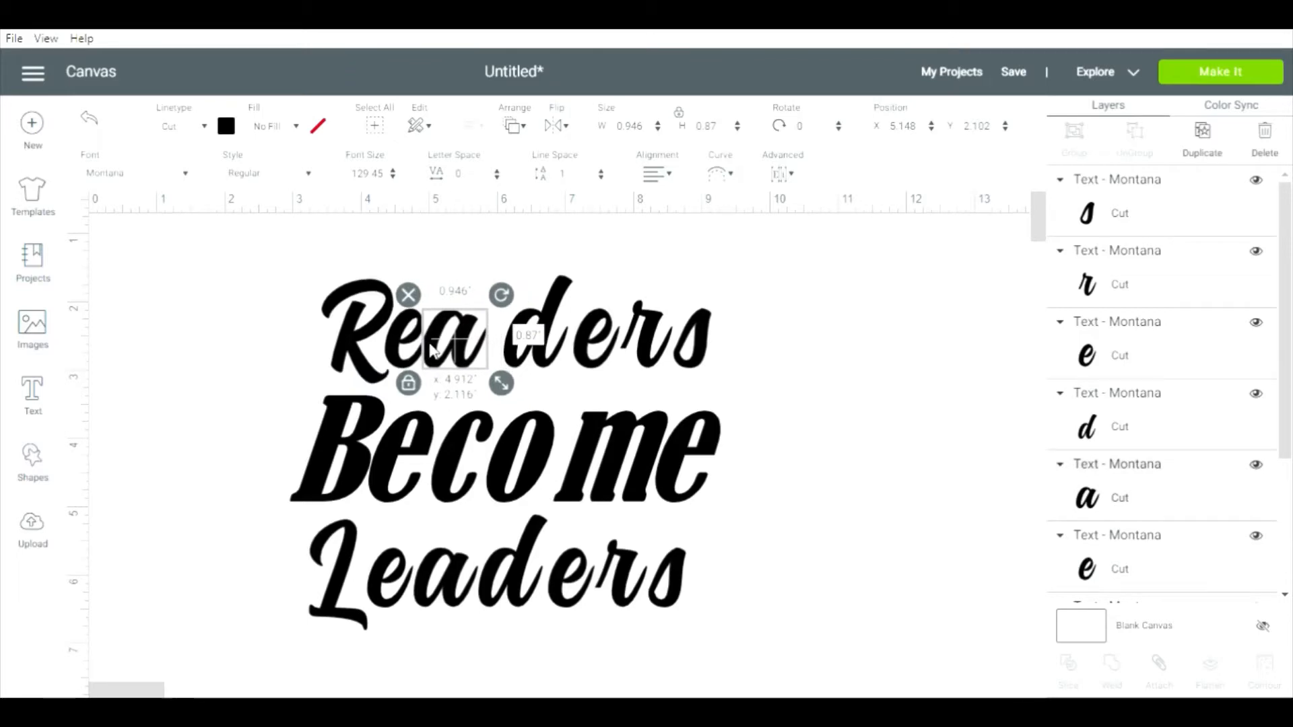
{"action": "left_click_drag", "start_coordinate": [512, 349], "coordinate": [490, 350]}
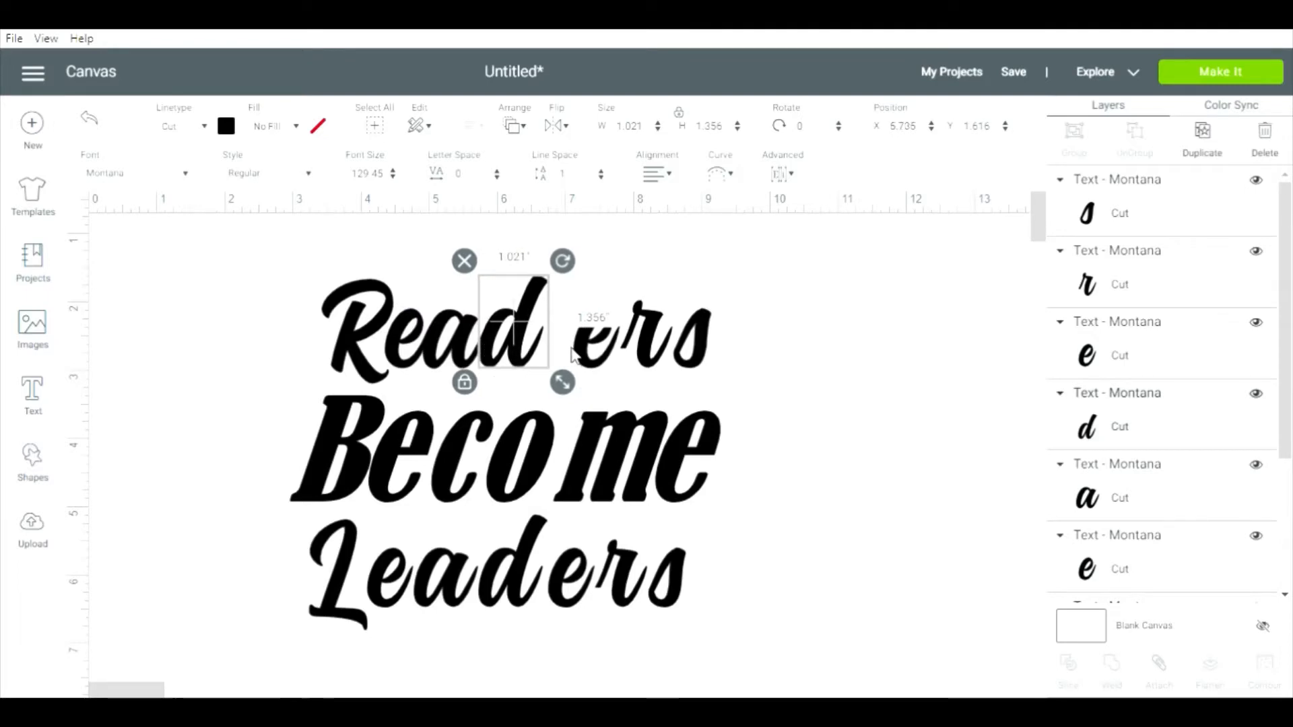
{"action": "left_click_drag", "start_coordinate": [574, 355], "coordinate": [536, 355]}
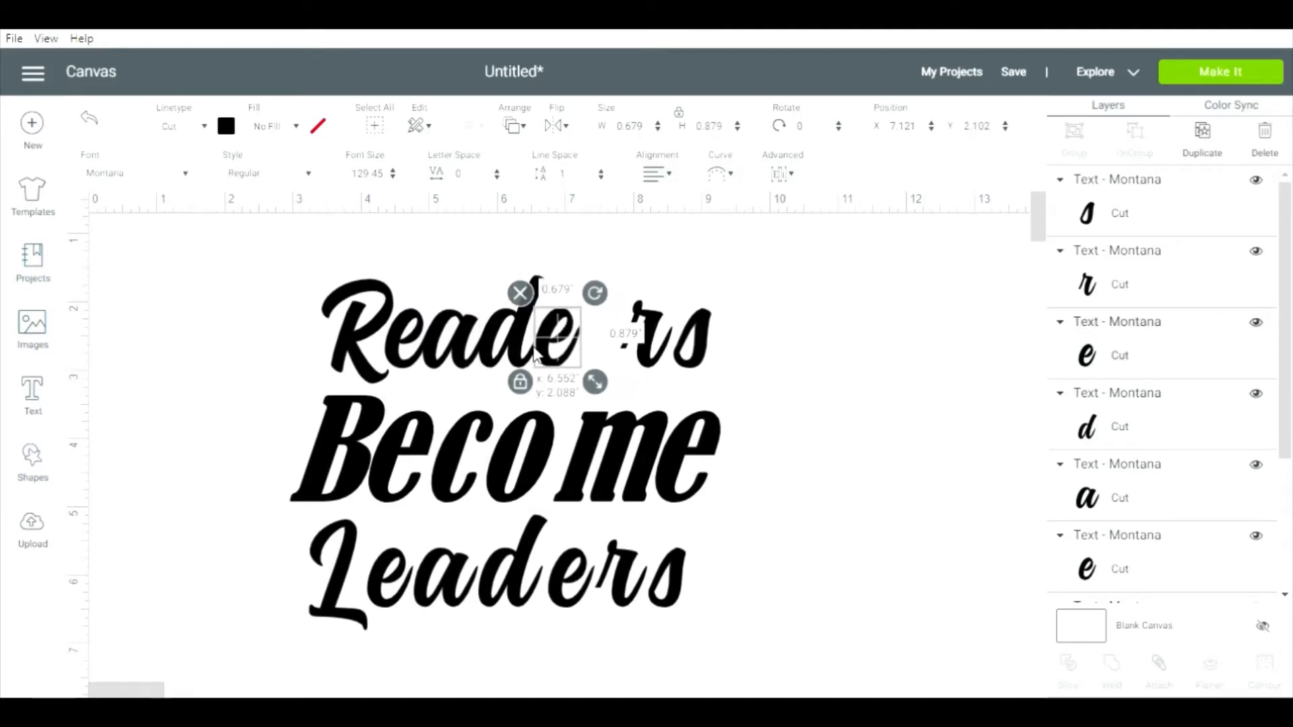
{"action": "left_click_drag", "start_coordinate": [630, 347], "coordinate": [588, 348]}
{"action": "left_click_drag", "start_coordinate": [697, 353], "coordinate": [294, 276]}
Attach the letters of "Readers" and test moving the word as one piece in the mat preview before returning to the canvas.
{"action": "left_click", "coordinate": [719, 337]}
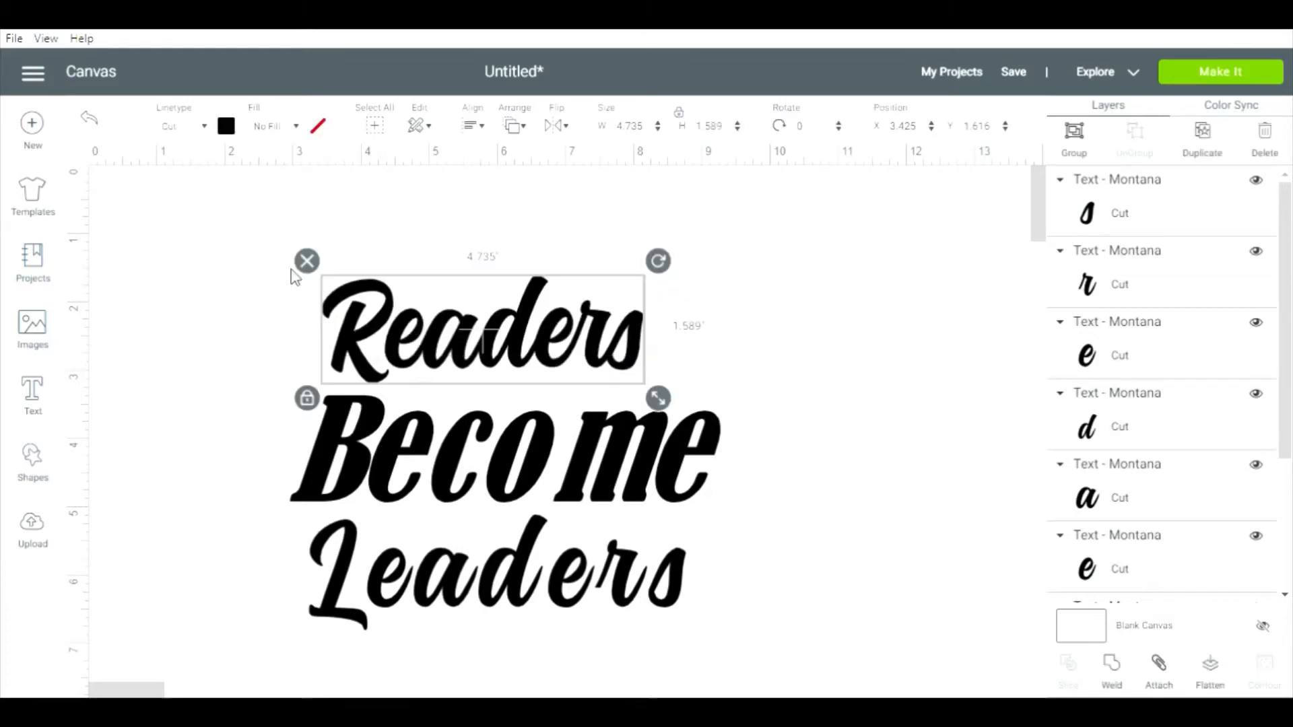
{"action": "left_click", "coordinate": [1160, 666]}
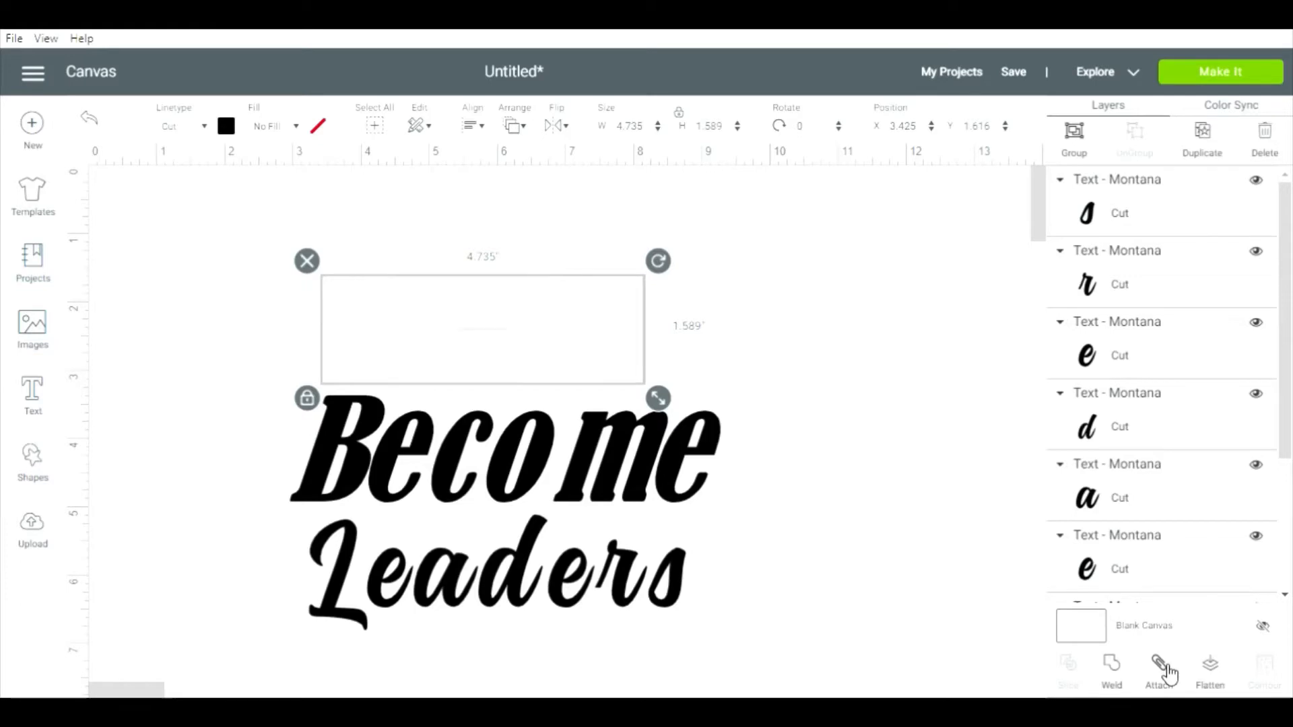
{"action": "left_click", "coordinate": [1250, 72]}
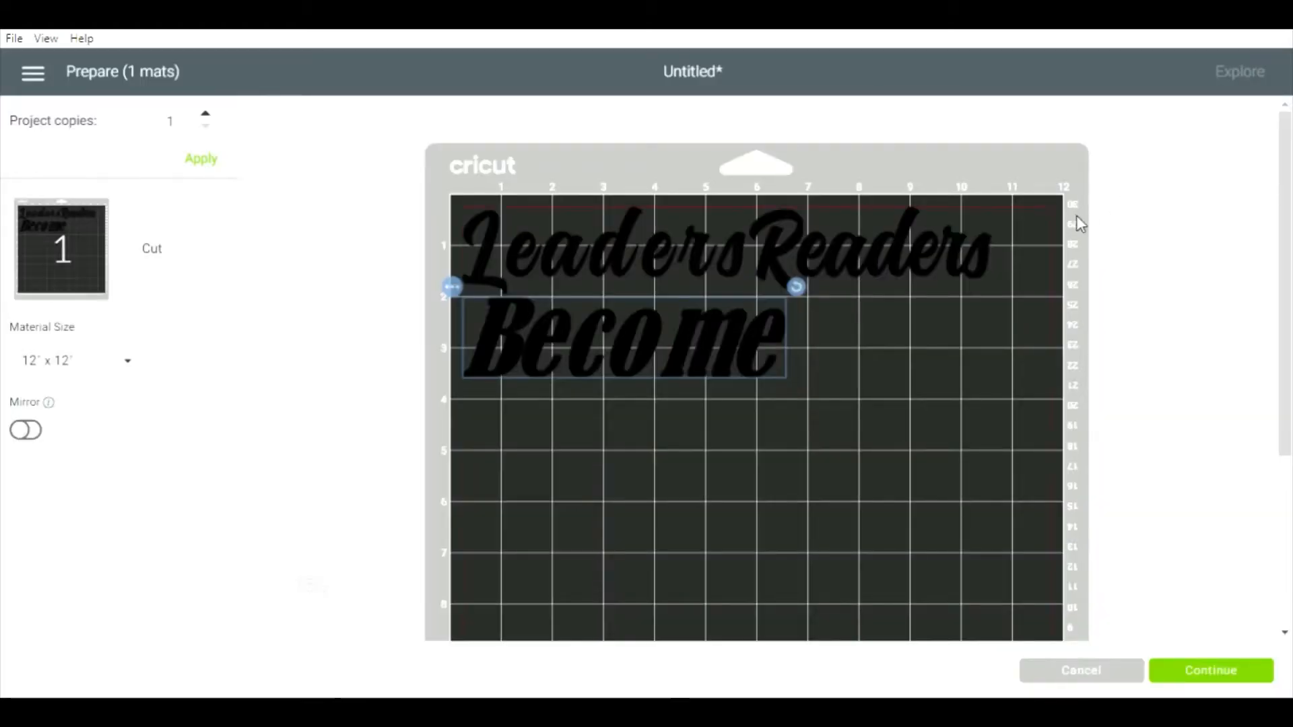
{"action": "left_click_drag", "start_coordinate": [941, 236], "coordinate": [1039, 317]}
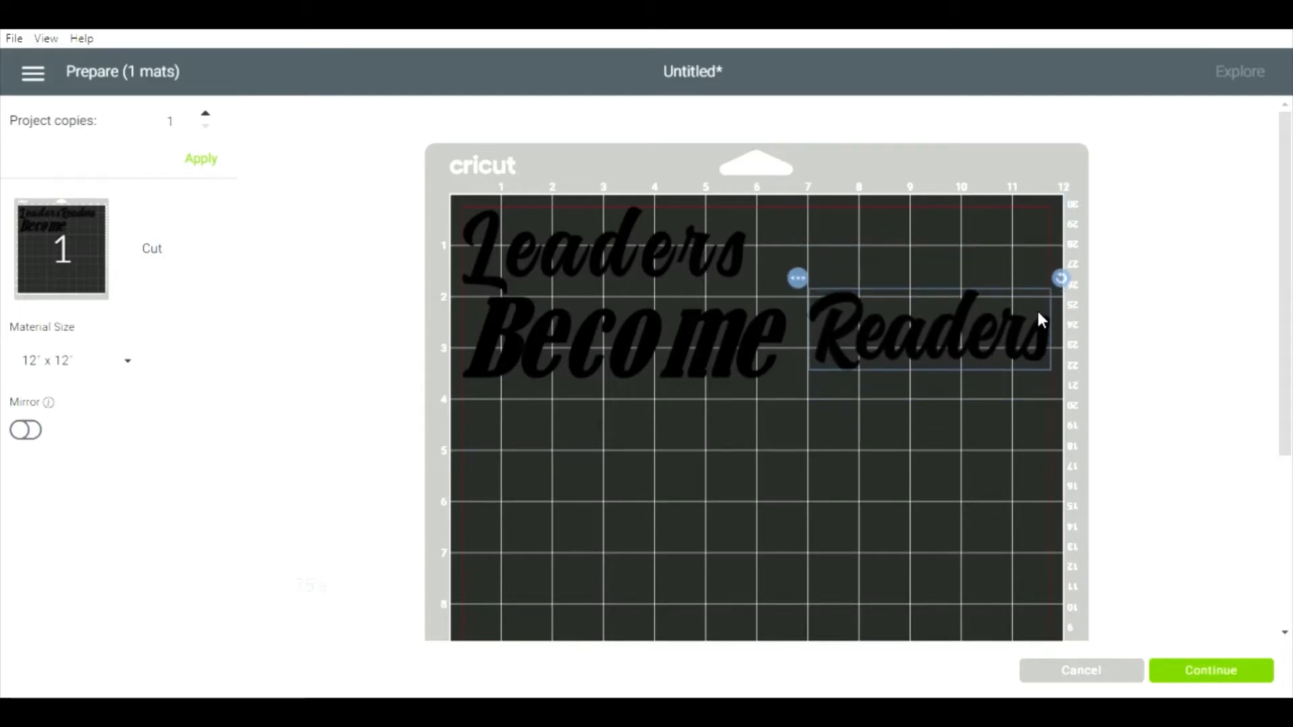
{"action": "left_click", "coordinate": [1081, 671]}
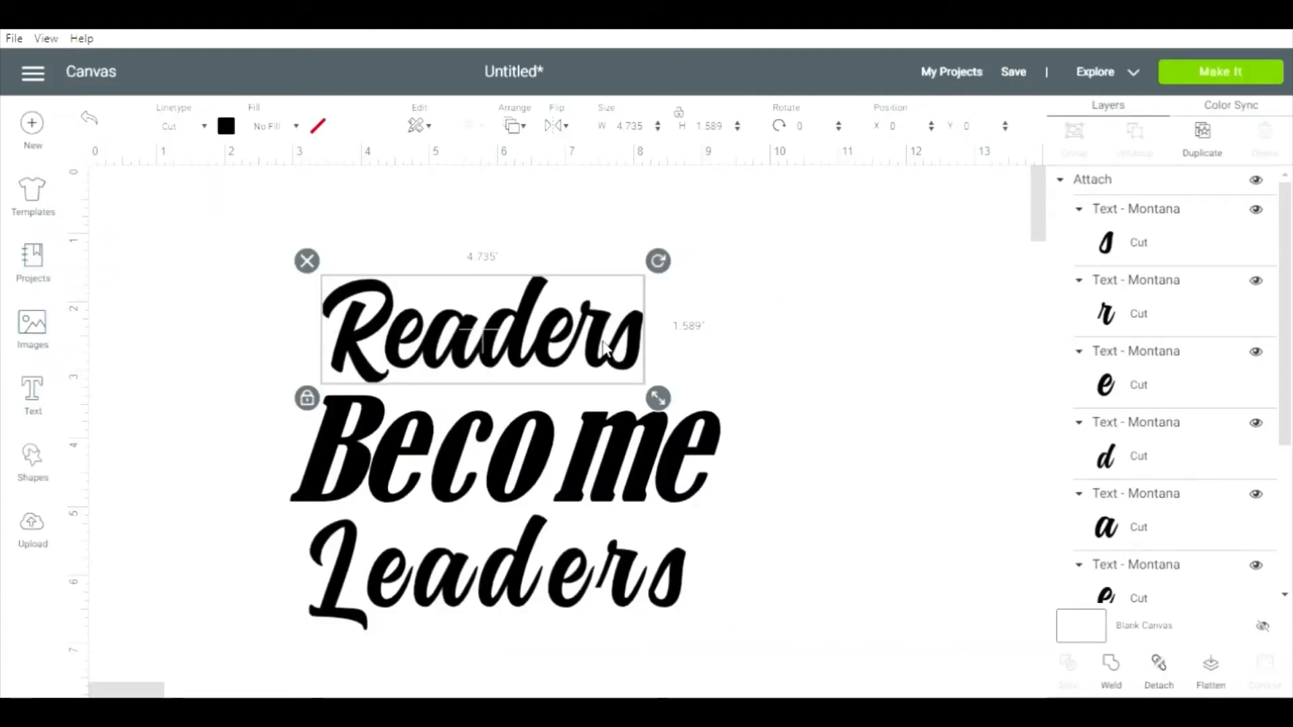
Detach the letters of "Readers" and replace its initial R with L.
{"action": "left_click", "coordinate": [1160, 667]}
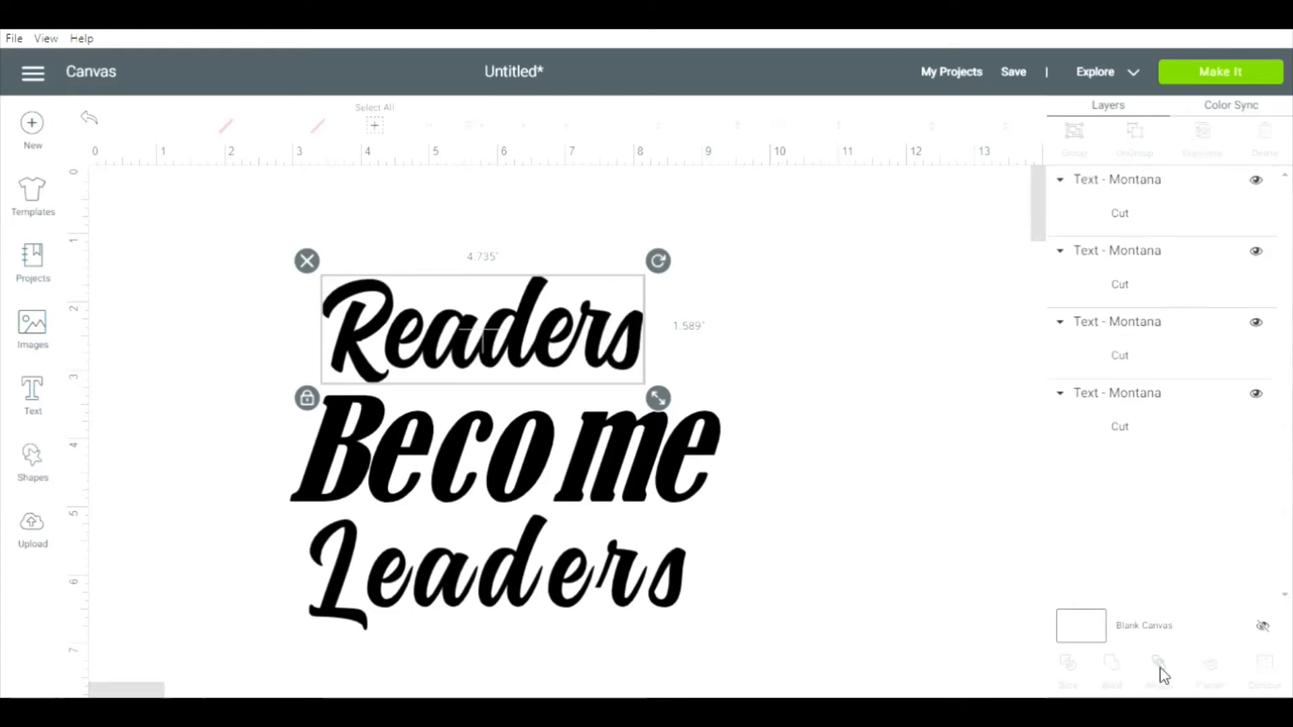
{"action": "double_click", "coordinate": [556, 360]}
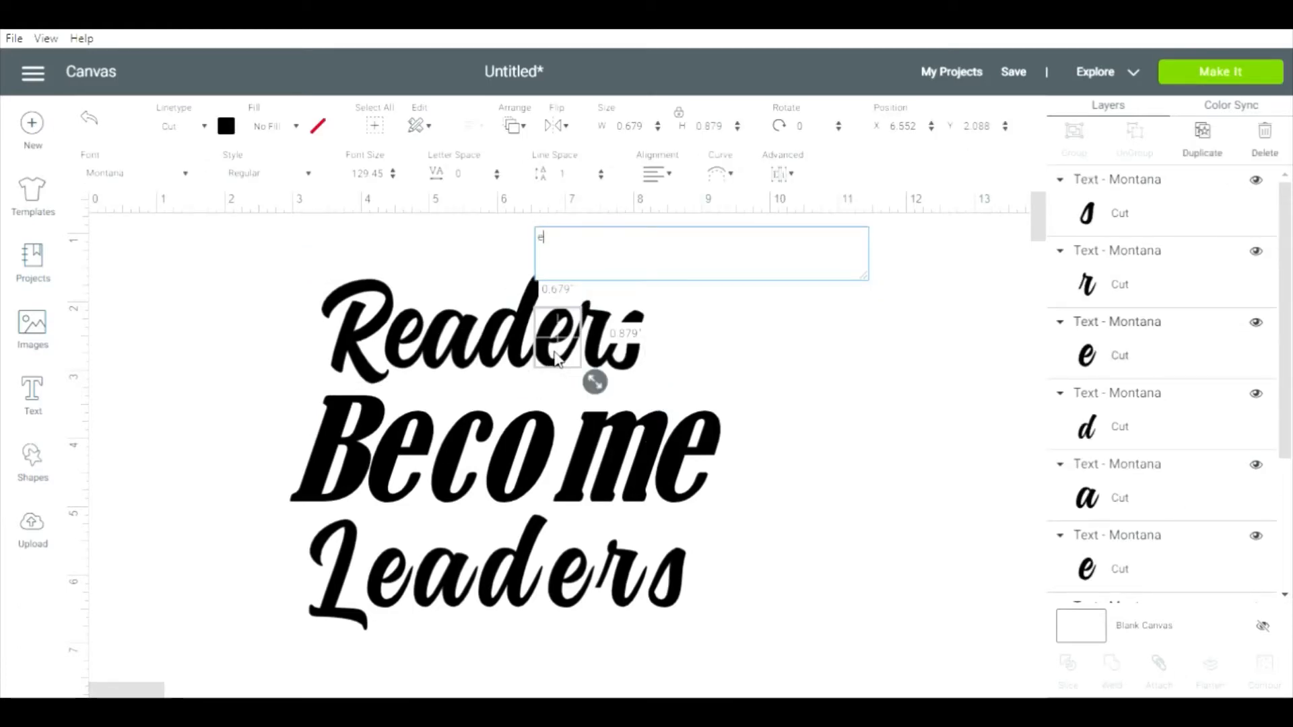
{"action": "double_click", "coordinate": [502, 342]}
{"action": "left_click", "coordinate": [461, 335]}
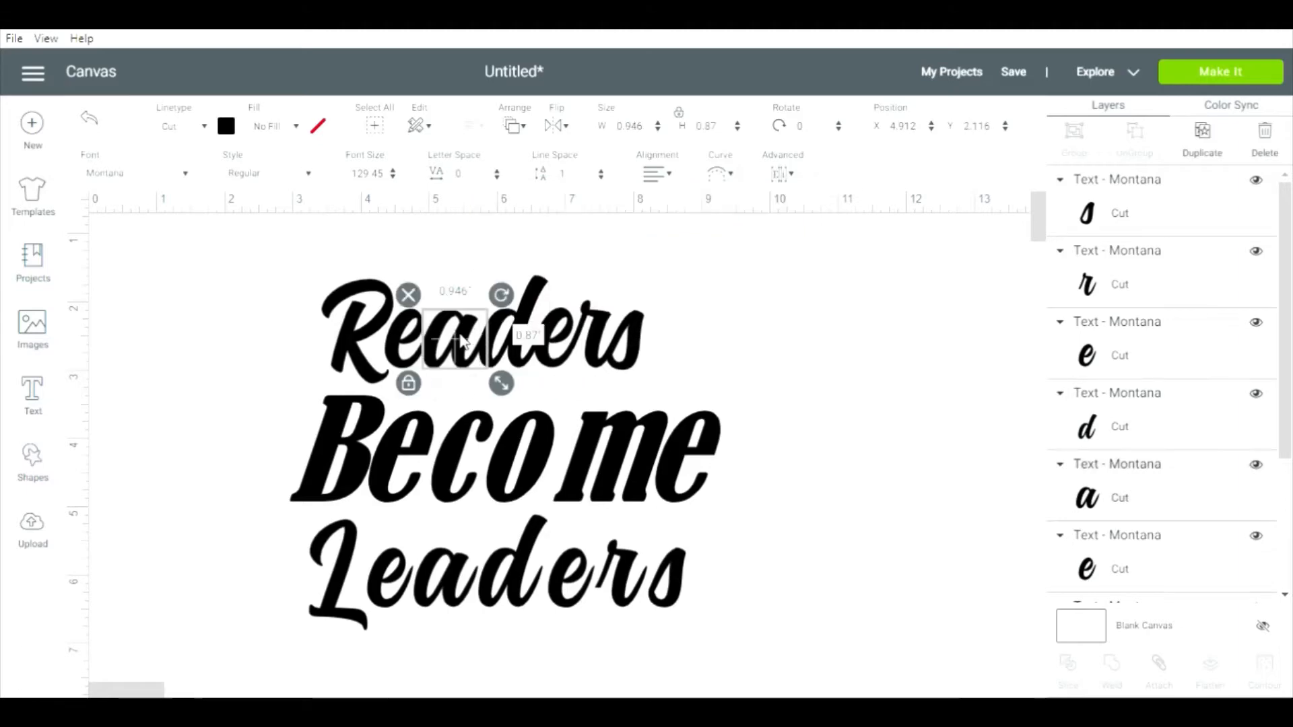
{"action": "double_click", "coordinate": [460, 337]}
{"action": "left_click", "coordinate": [399, 332]}
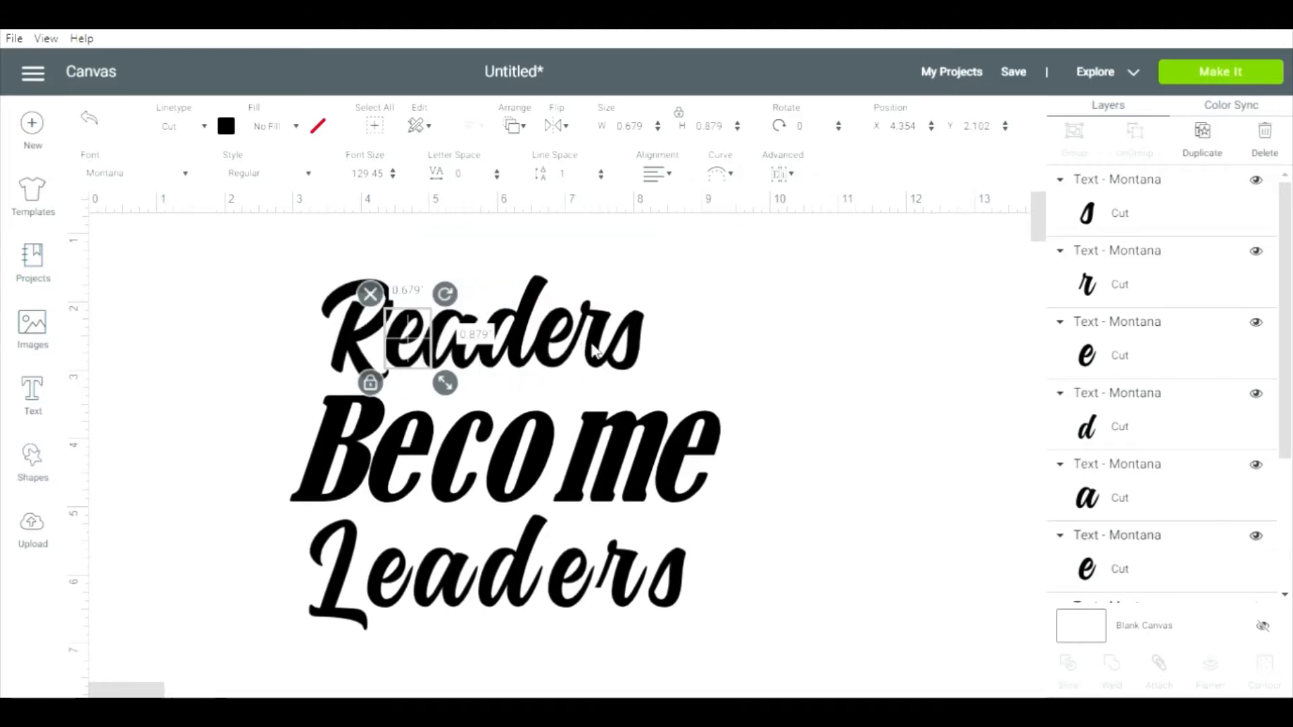
{"action": "double_click", "coordinate": [355, 340]}
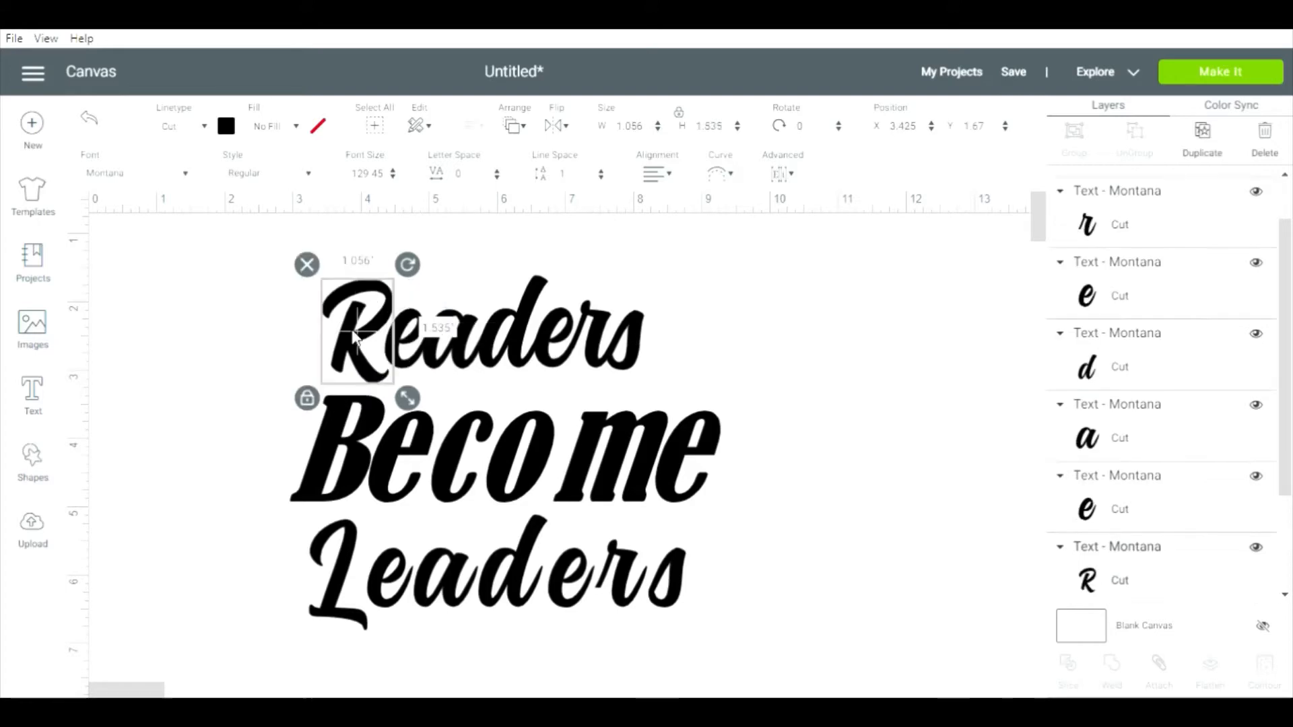
{"action": "key", "text": "BackSpace"}
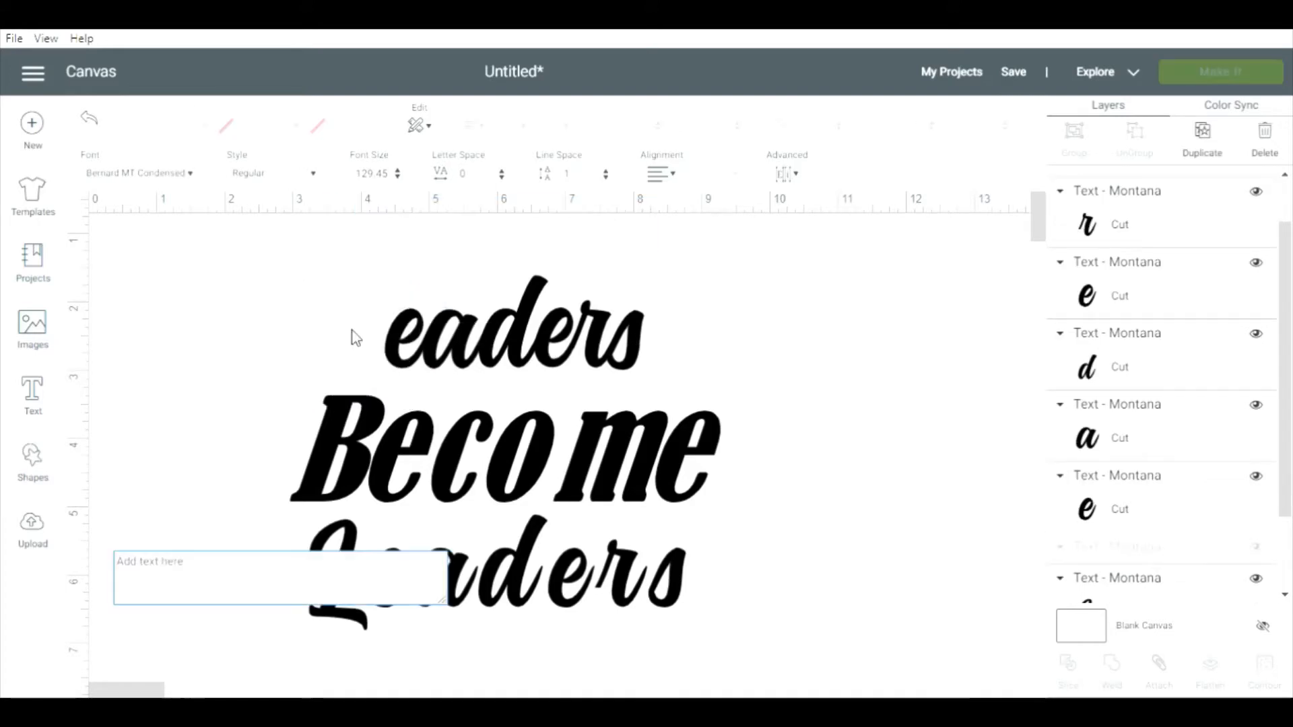
{"action": "type", "text": "L"}
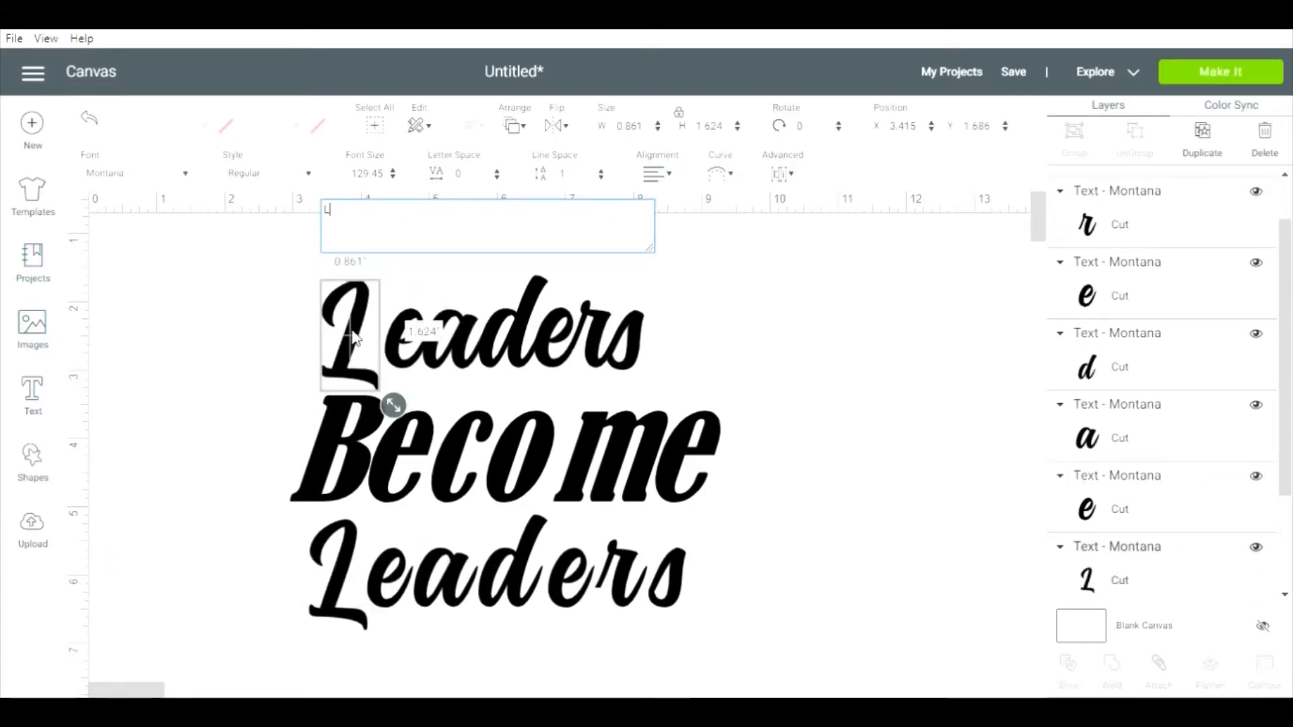
Change the top word's initial L back to R and reposition it so it joins the "e".
{"action": "left_click_drag", "start_coordinate": [355, 338], "coordinate": [366, 338]}
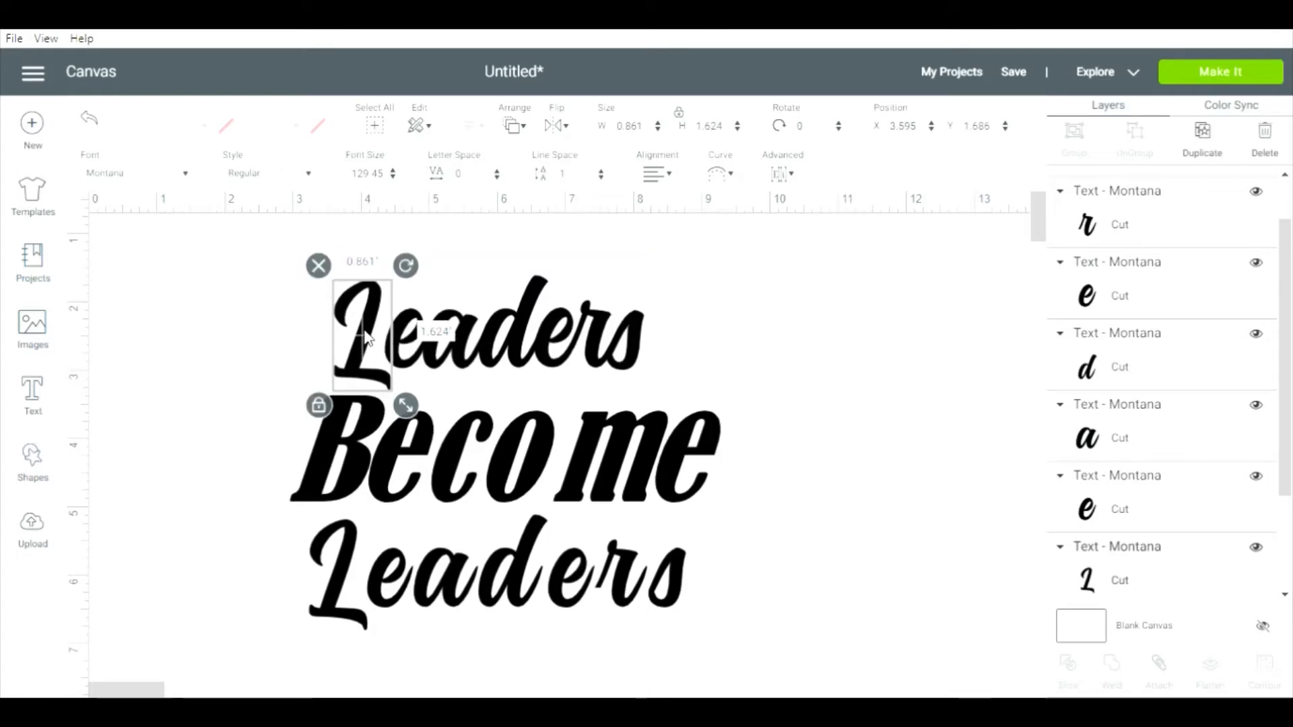
{"action": "left_click", "coordinate": [779, 340]}
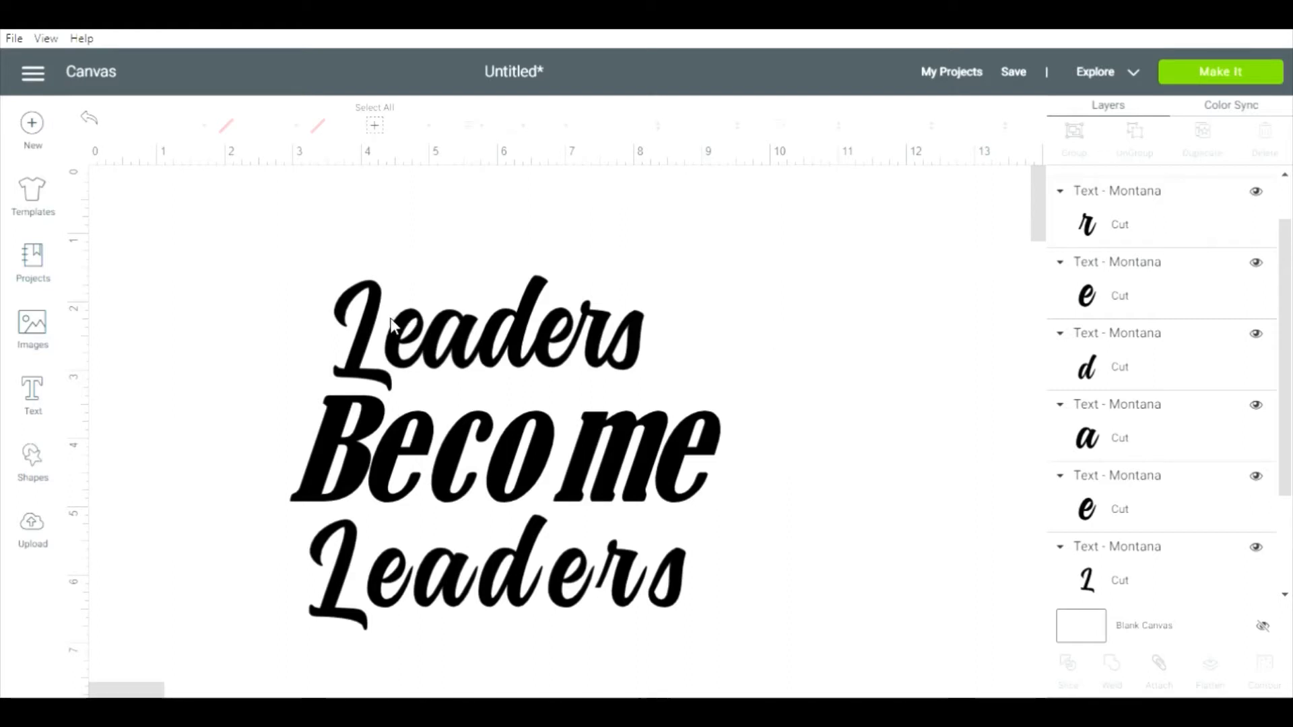
{"action": "double_click", "coordinate": [377, 330]}
{"action": "key", "text": "BackSpace"}
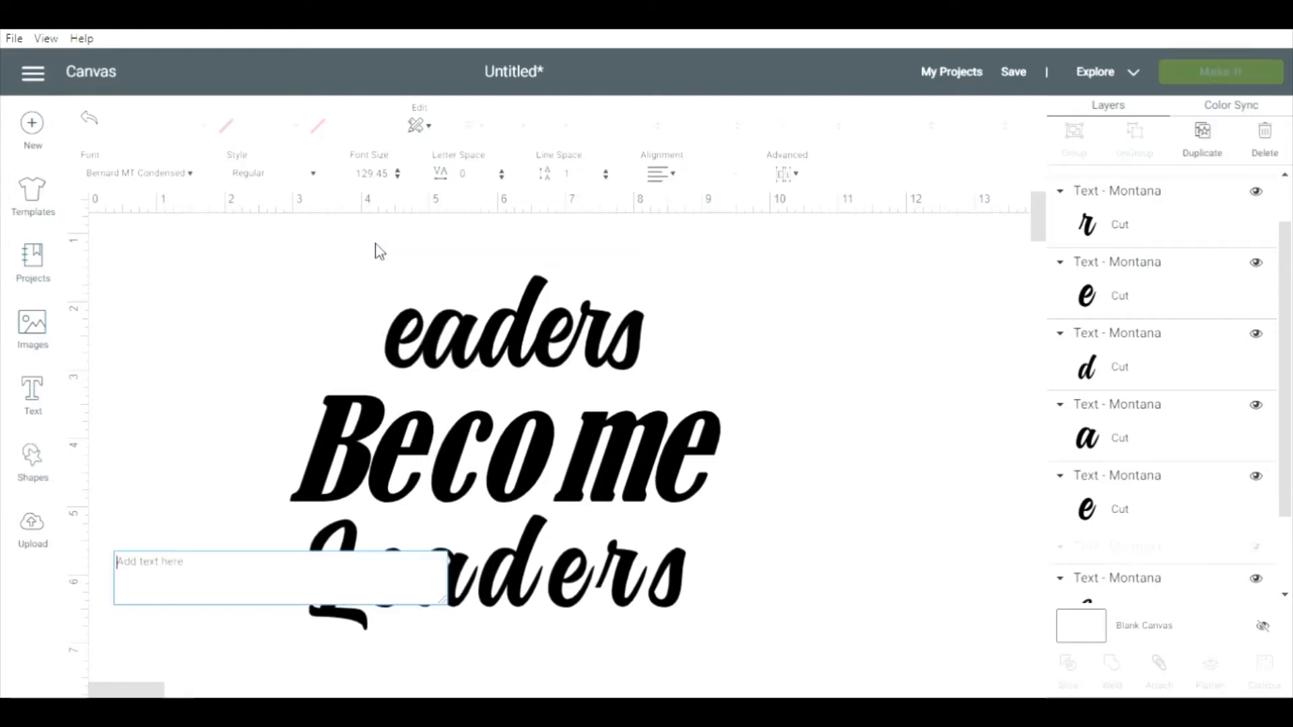
{"action": "type", "text": "R"}
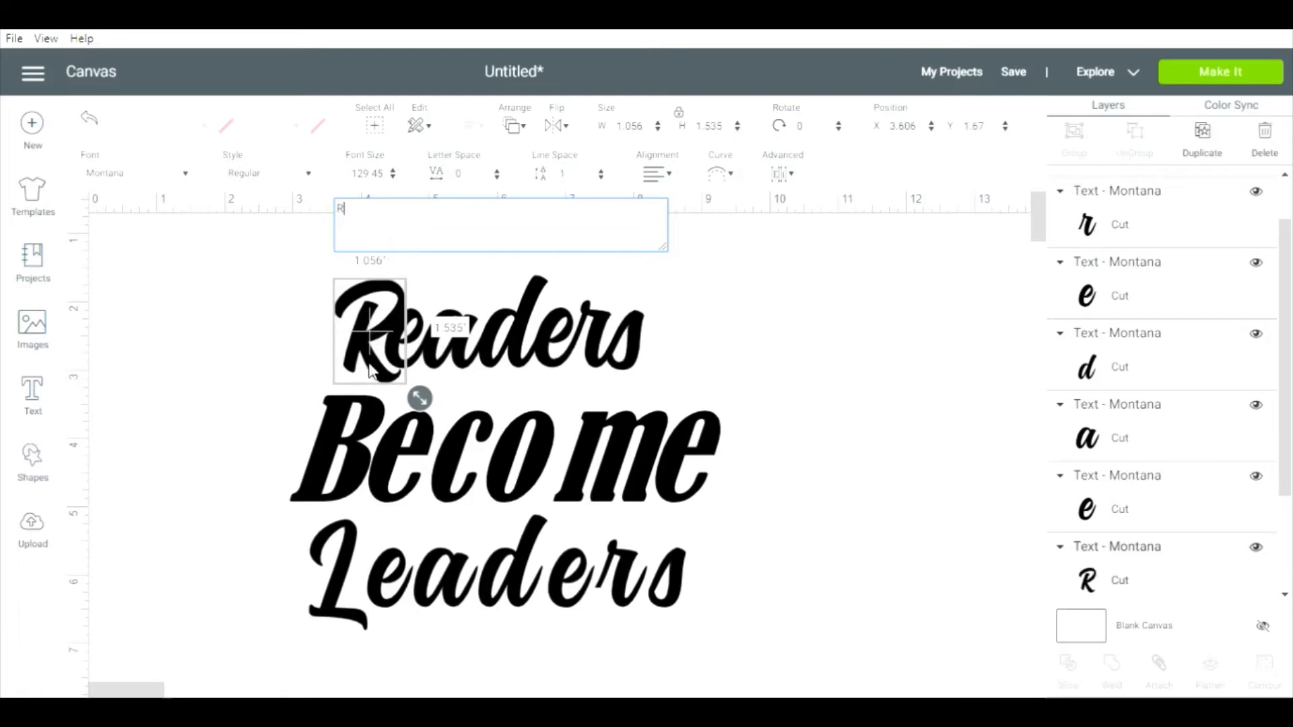
{"action": "left_click_drag", "start_coordinate": [369, 367], "coordinate": [361, 363]}
{"action": "left_click", "coordinate": [684, 328]}
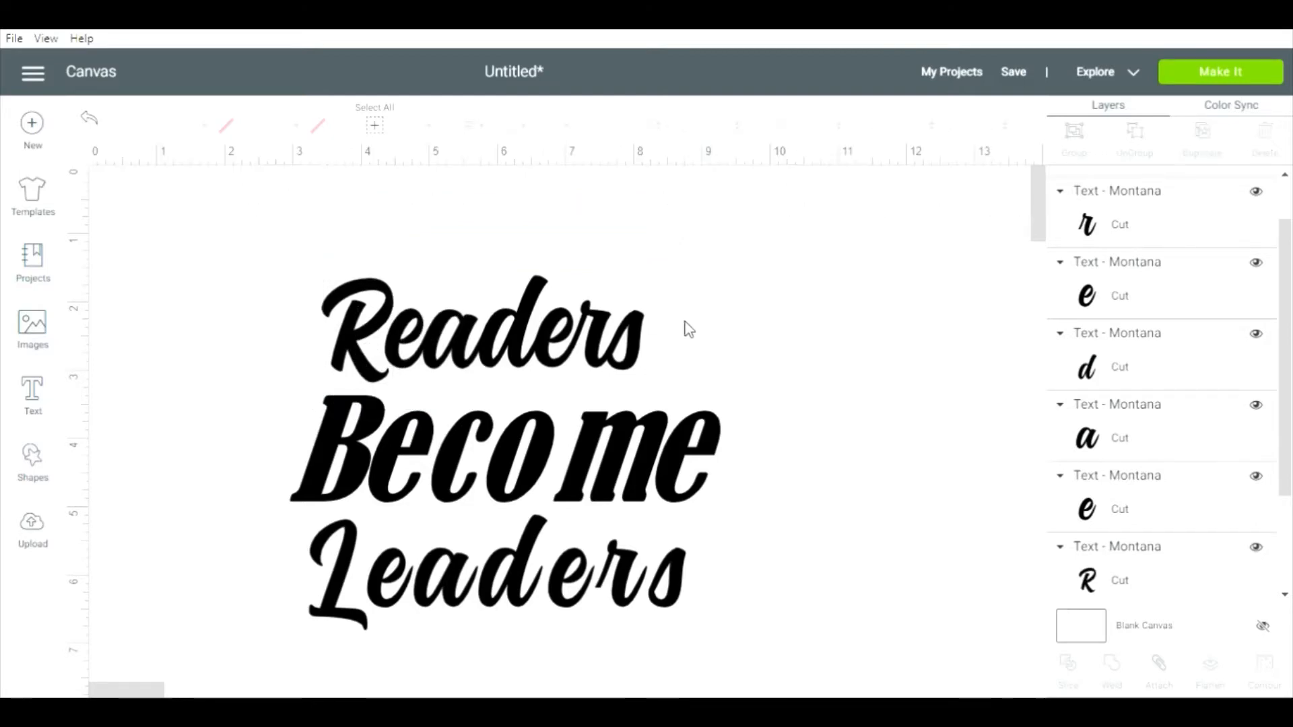
Weld the letters of "Readers" into one shape and shift the word slightly toward the middle of the design.
{"action": "left_click_drag", "start_coordinate": [677, 376], "coordinate": [304, 276]}
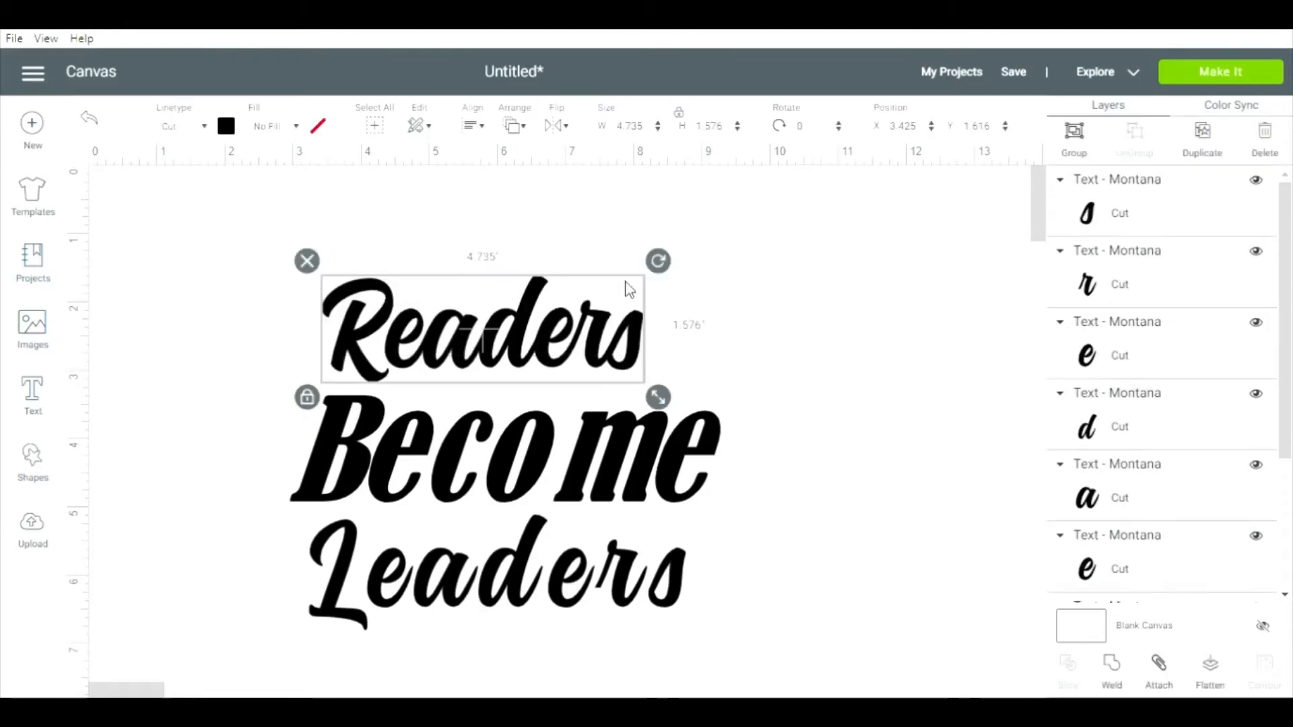
{"action": "left_click", "coordinate": [1113, 673]}
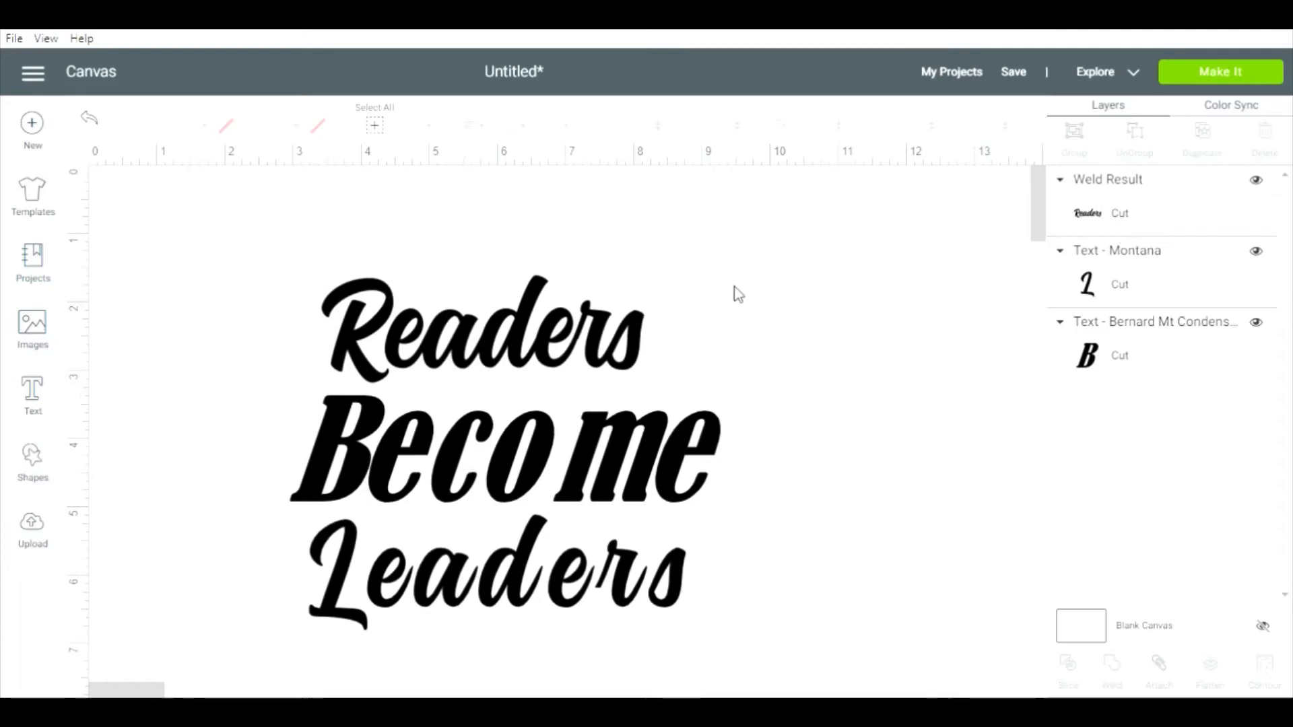
{"action": "left_click_drag", "start_coordinate": [558, 333], "coordinate": [570, 330]}
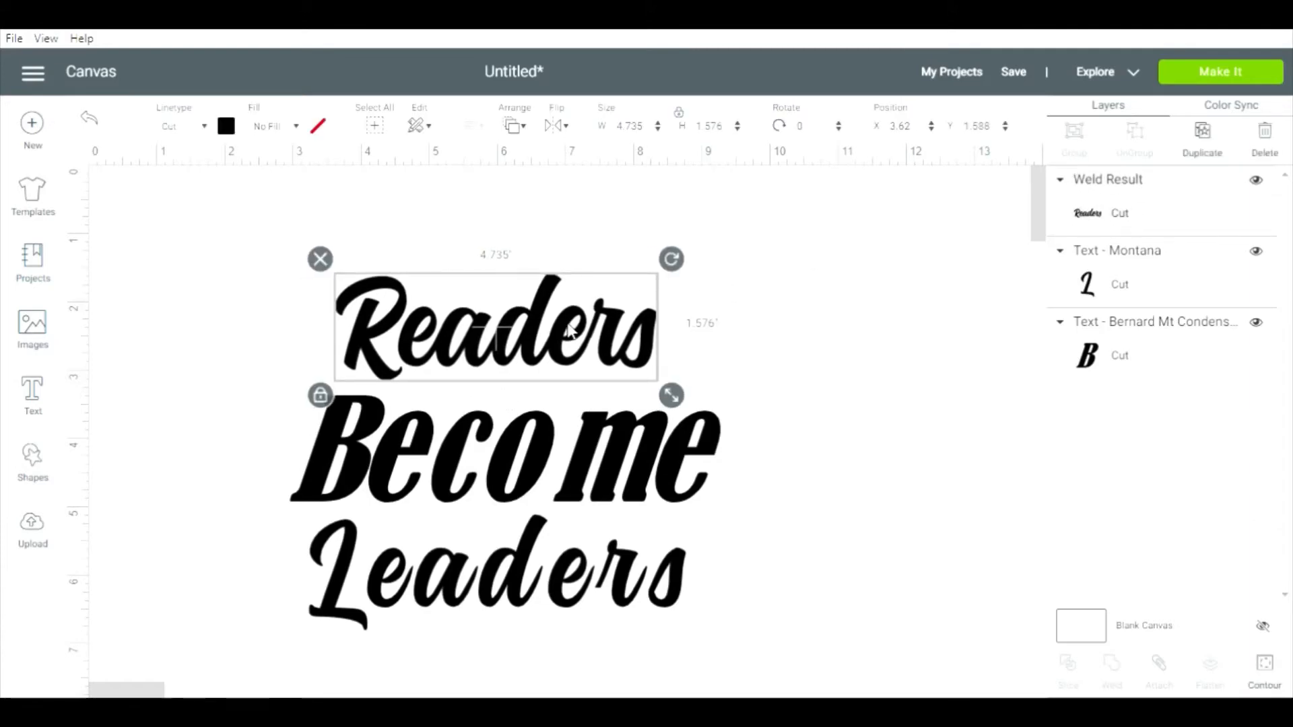
Test moving the welded "Readers" as one piece in the mat preview and return to the canvas.
{"action": "left_click", "coordinate": [1186, 85]}
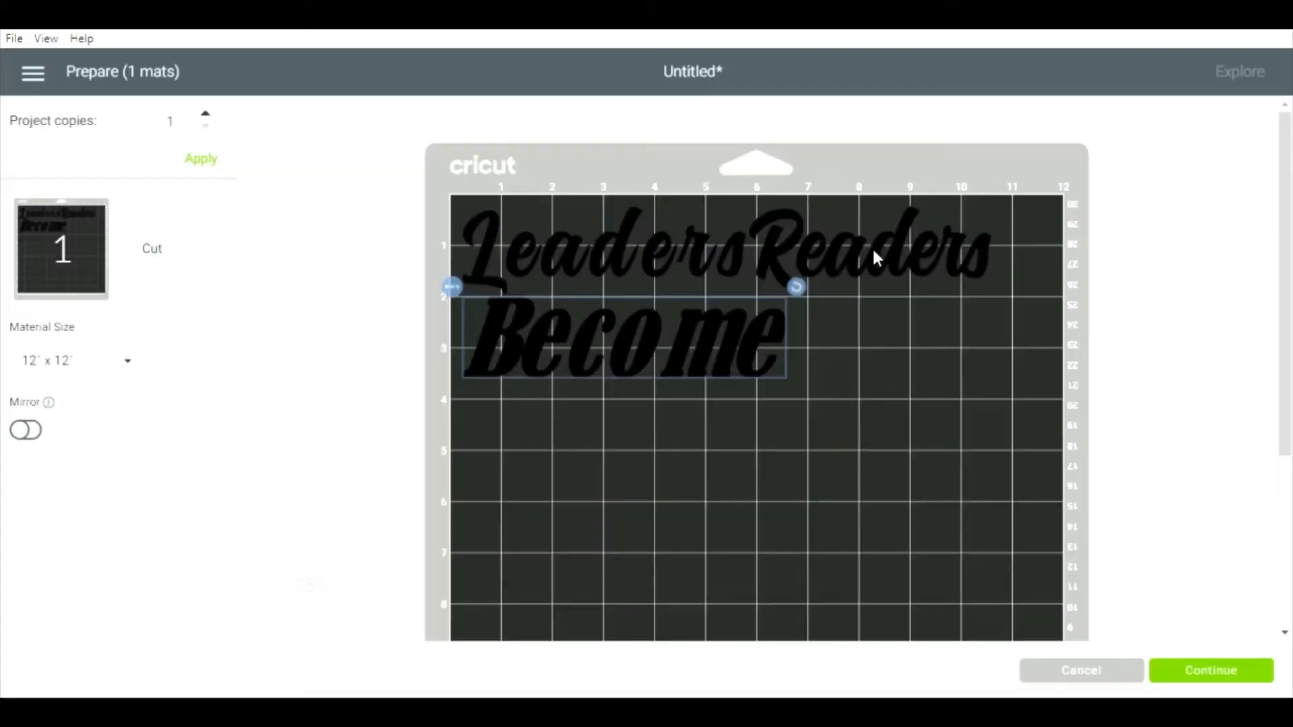
{"action": "left_click_drag", "start_coordinate": [870, 260], "coordinate": [980, 237]}
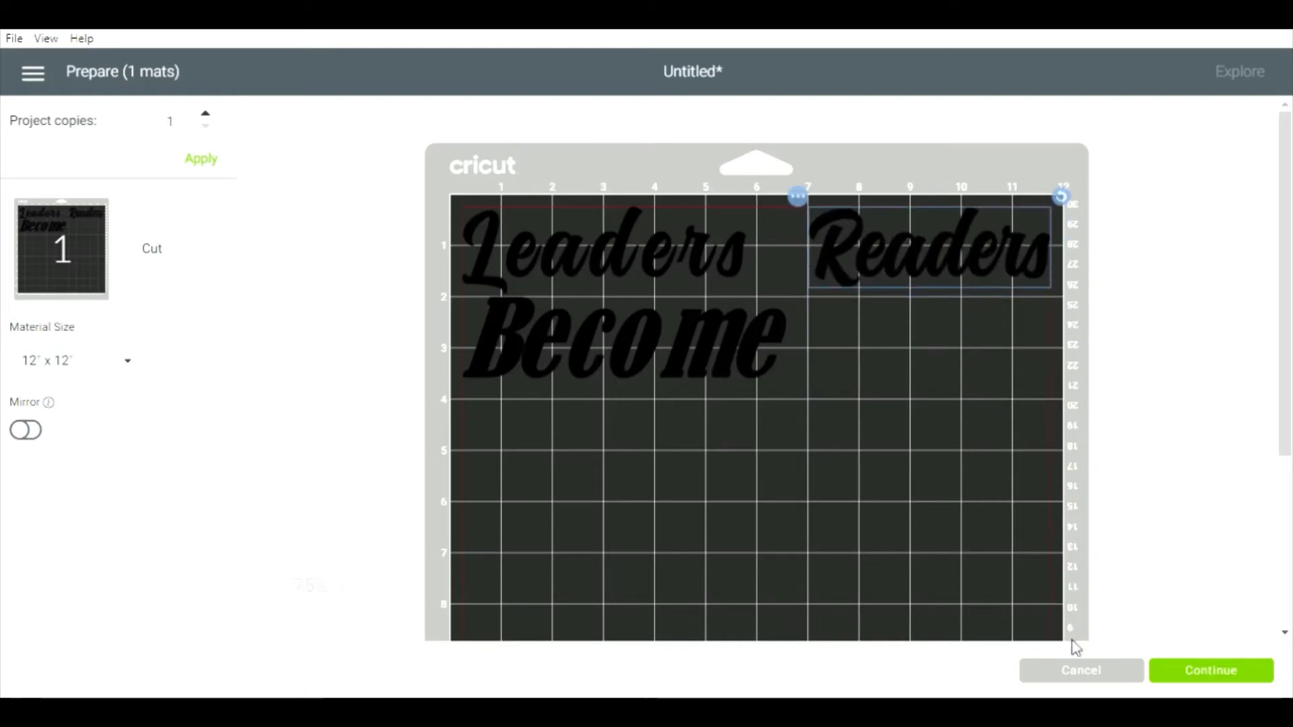
{"action": "left_click", "coordinate": [1081, 671]}
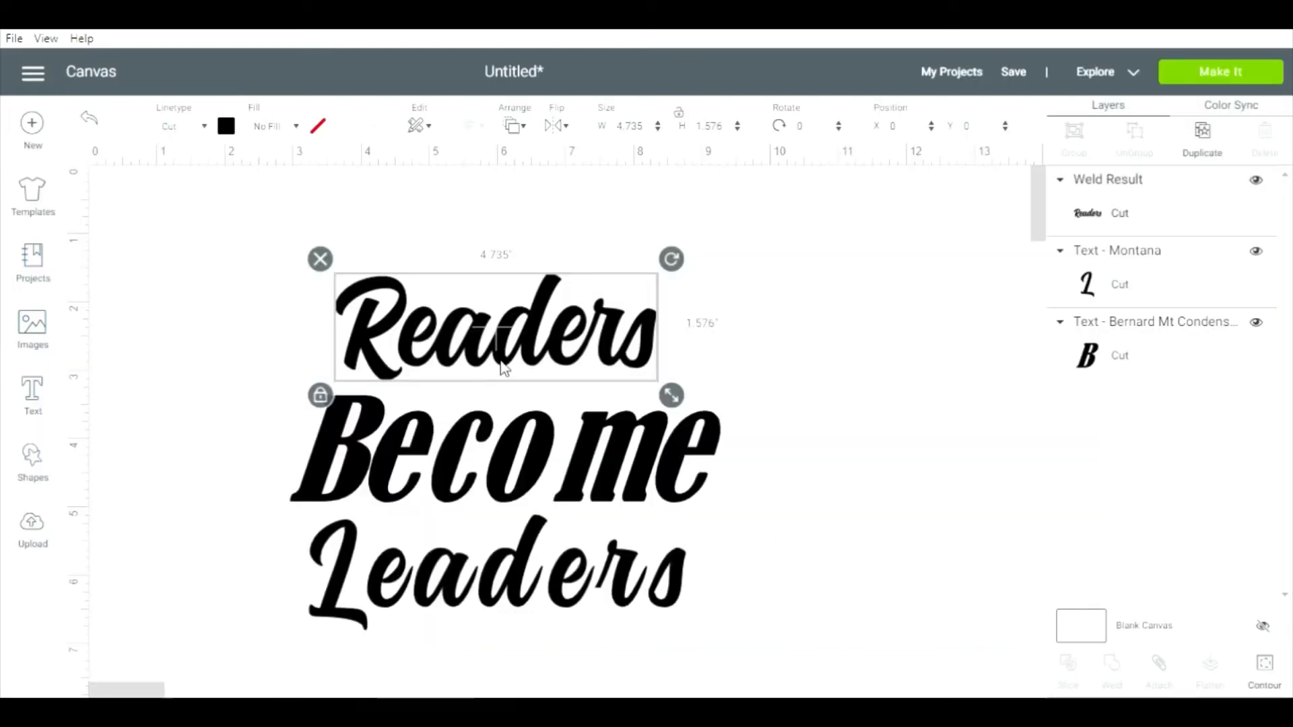
Ungroup the word "Become" into individual letters.
{"action": "left_click", "coordinate": [489, 452]}
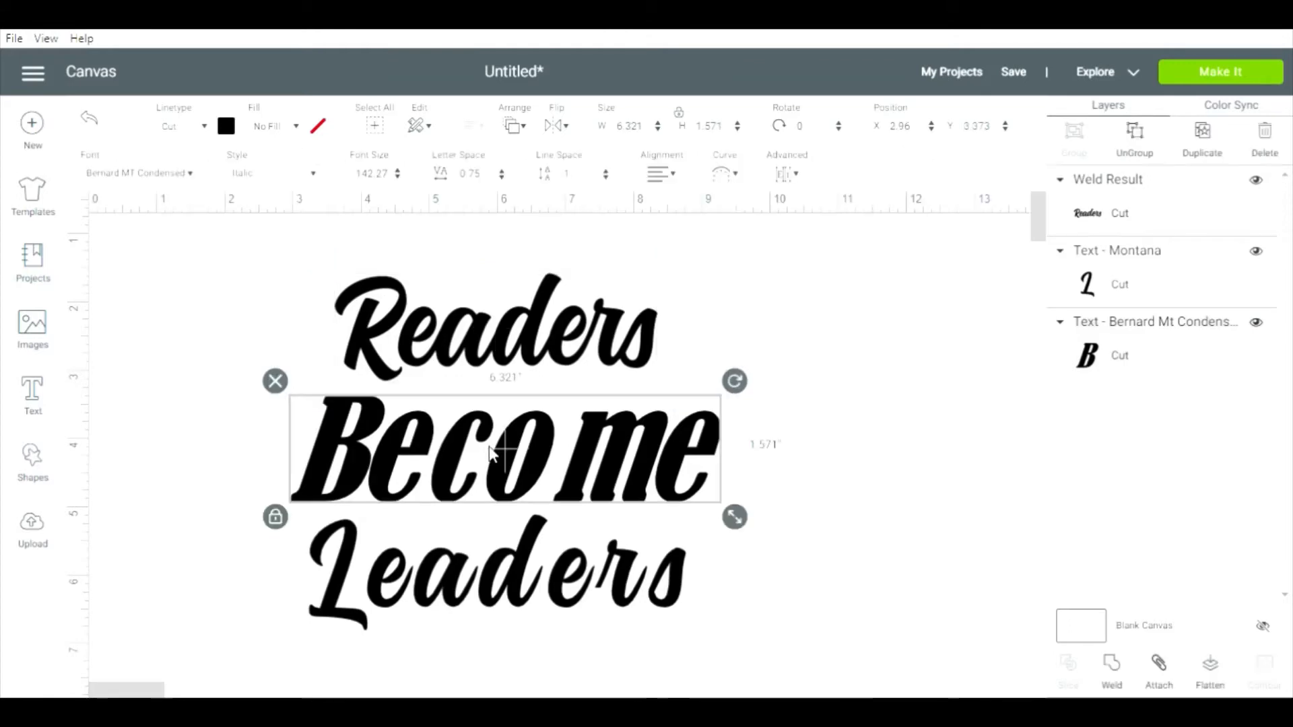
{"action": "left_click", "coordinate": [792, 177]}
{"action": "left_click", "coordinate": [815, 201]}
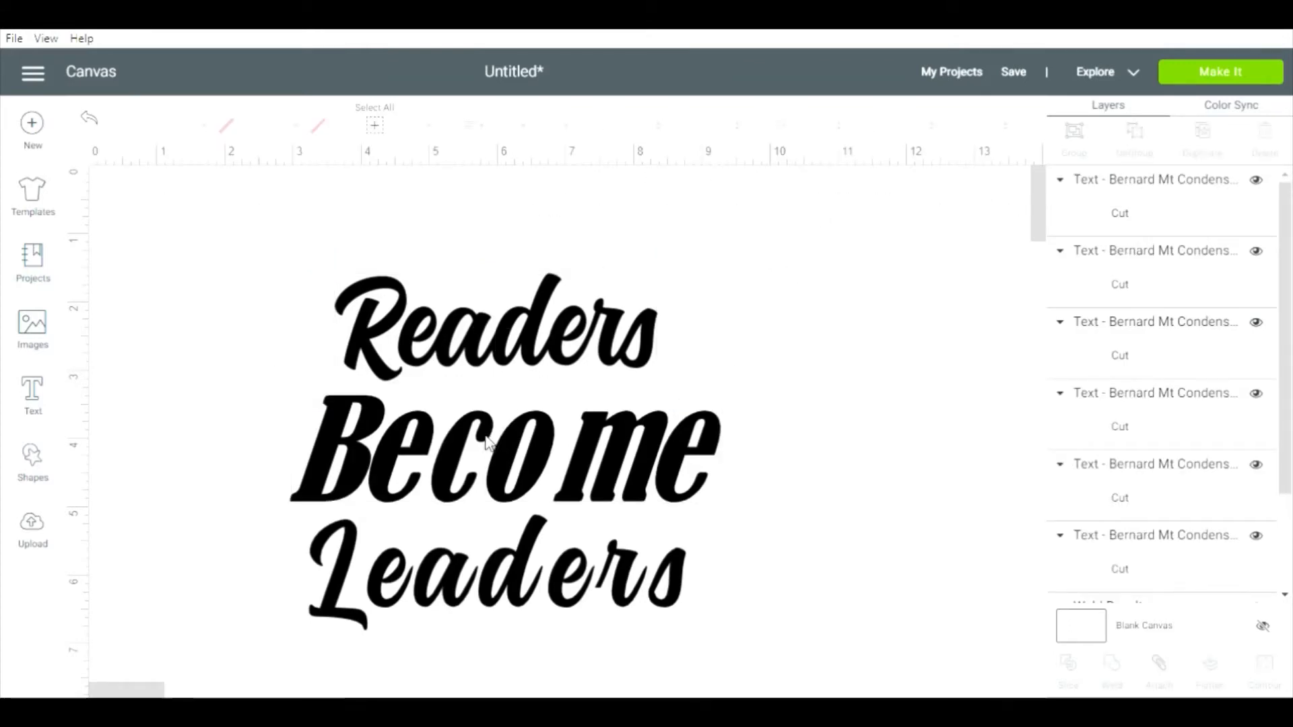
Move the letters of "Become" closer together, closing the wide gap between the "o" and the "m".
{"action": "left_click_drag", "start_coordinate": [418, 448], "coordinate": [496, 458]}
{"action": "left_click", "coordinate": [501, 458]}
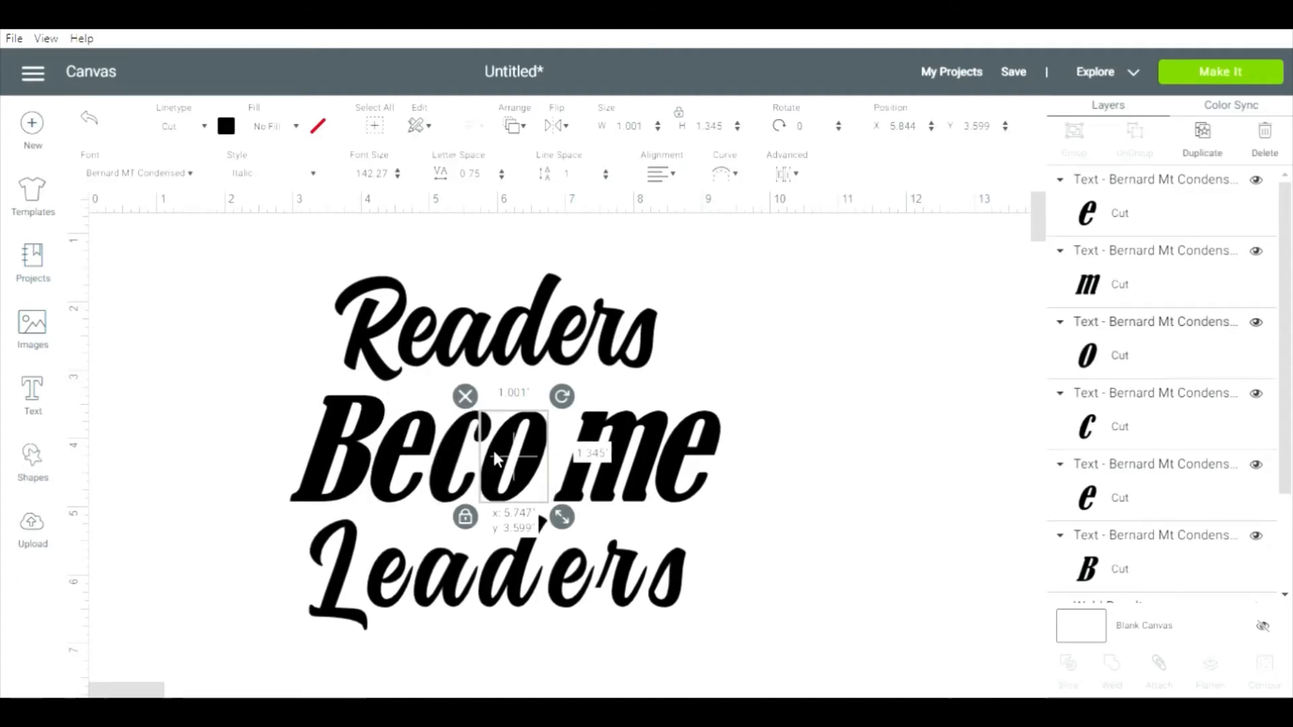
{"action": "left_click_drag", "start_coordinate": [583, 461], "coordinate": [562, 461]}
{"action": "left_click_drag", "start_coordinate": [665, 458], "coordinate": [645, 458]}
{"action": "left_click", "coordinate": [775, 466]}
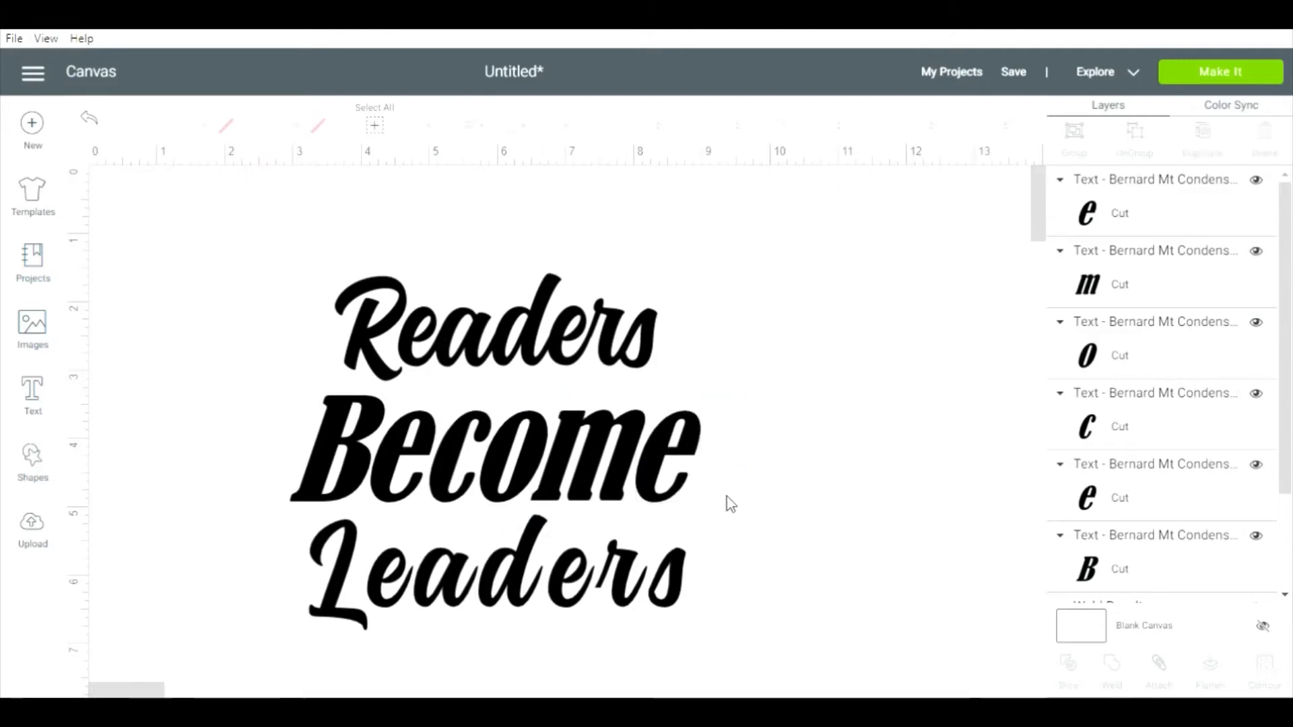
Attach the letters of "Become" and scale the word down to about 4.74 in wide, placed directly beneath "Readers".
{"action": "left_click_drag", "start_coordinate": [726, 498], "coordinate": [318, 437]}
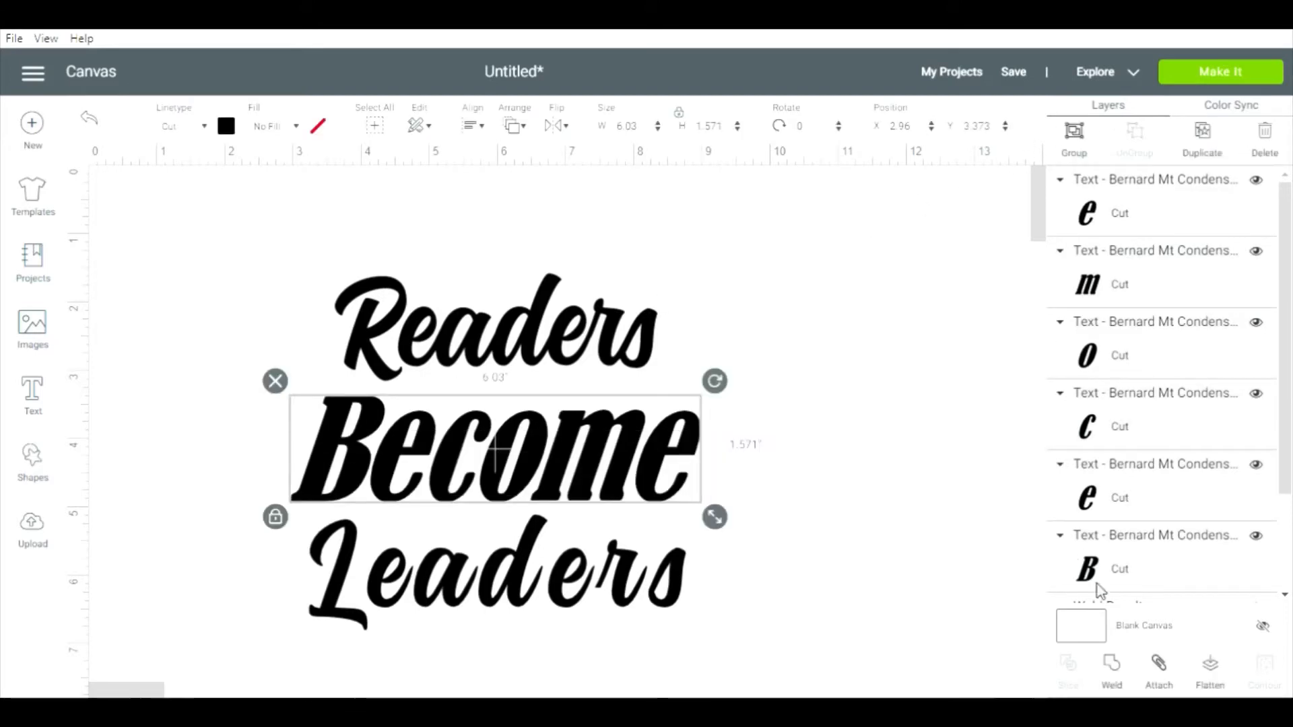
{"action": "left_click", "coordinate": [1169, 678]}
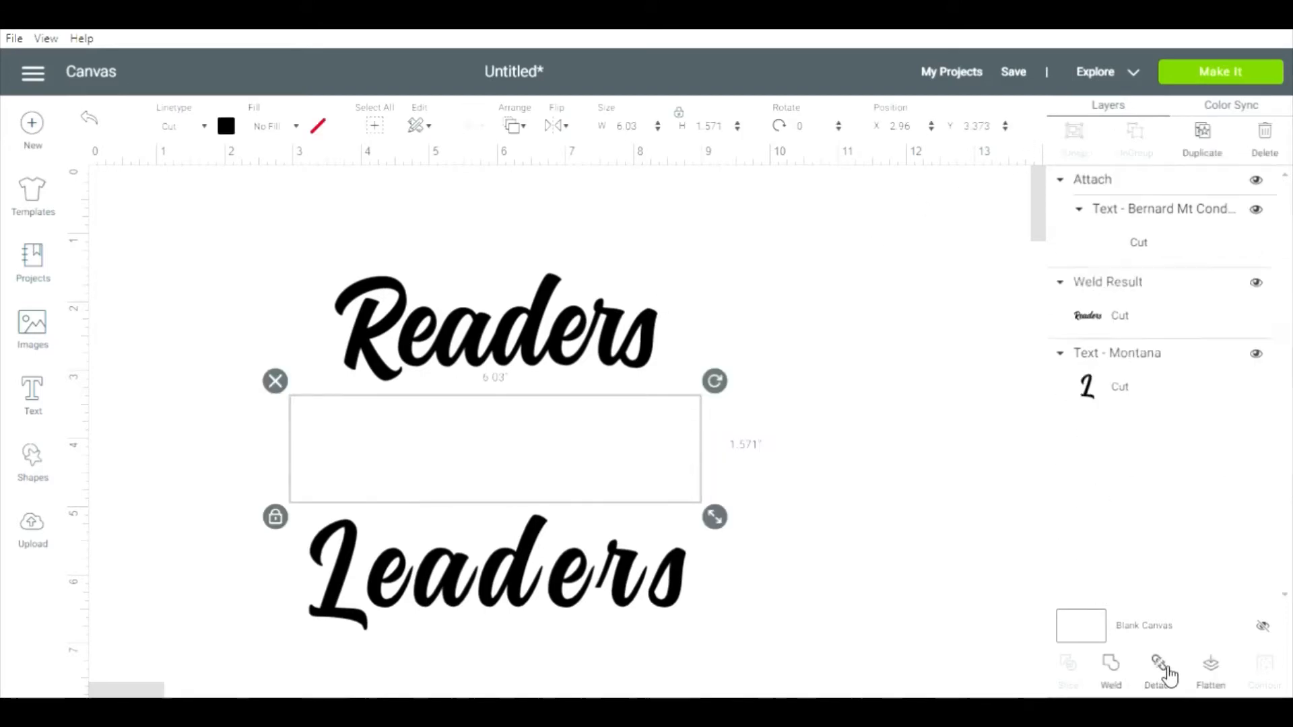
{"action": "left_click_drag", "start_coordinate": [566, 481], "coordinate": [553, 462]}
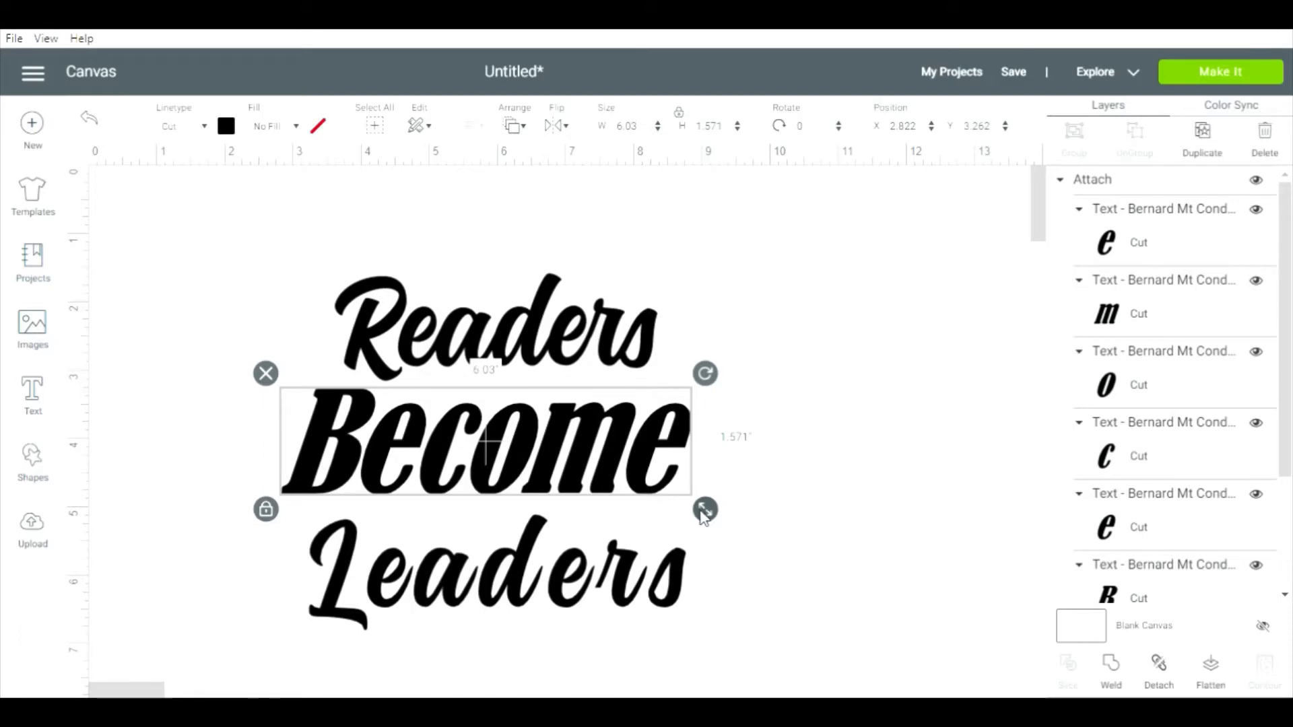
{"action": "left_click_drag", "start_coordinate": [704, 513], "coordinate": [613, 489]}
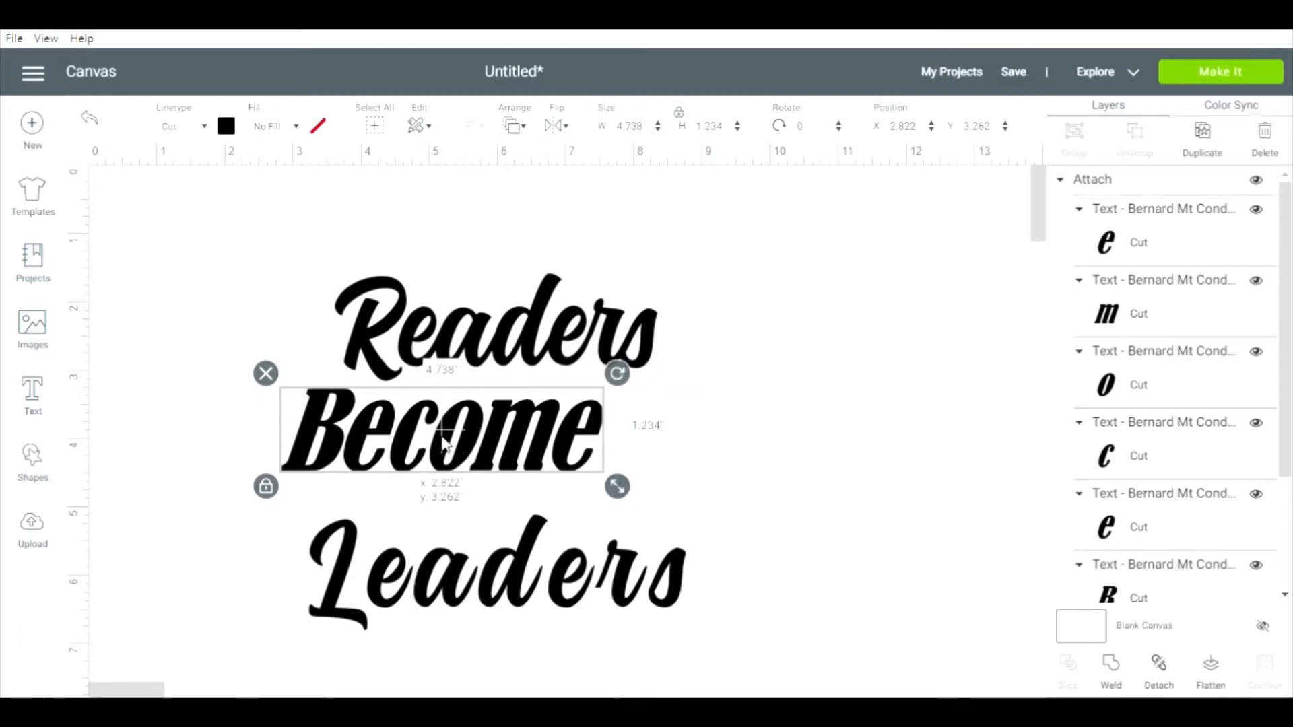
{"action": "left_click_drag", "start_coordinate": [444, 439], "coordinate": [497, 441]}
Enlarge "Readers" to about 6.28 in wide and tuck "Become" beneath it, to the right of the R's tail.
{"action": "left_click", "coordinate": [486, 327]}
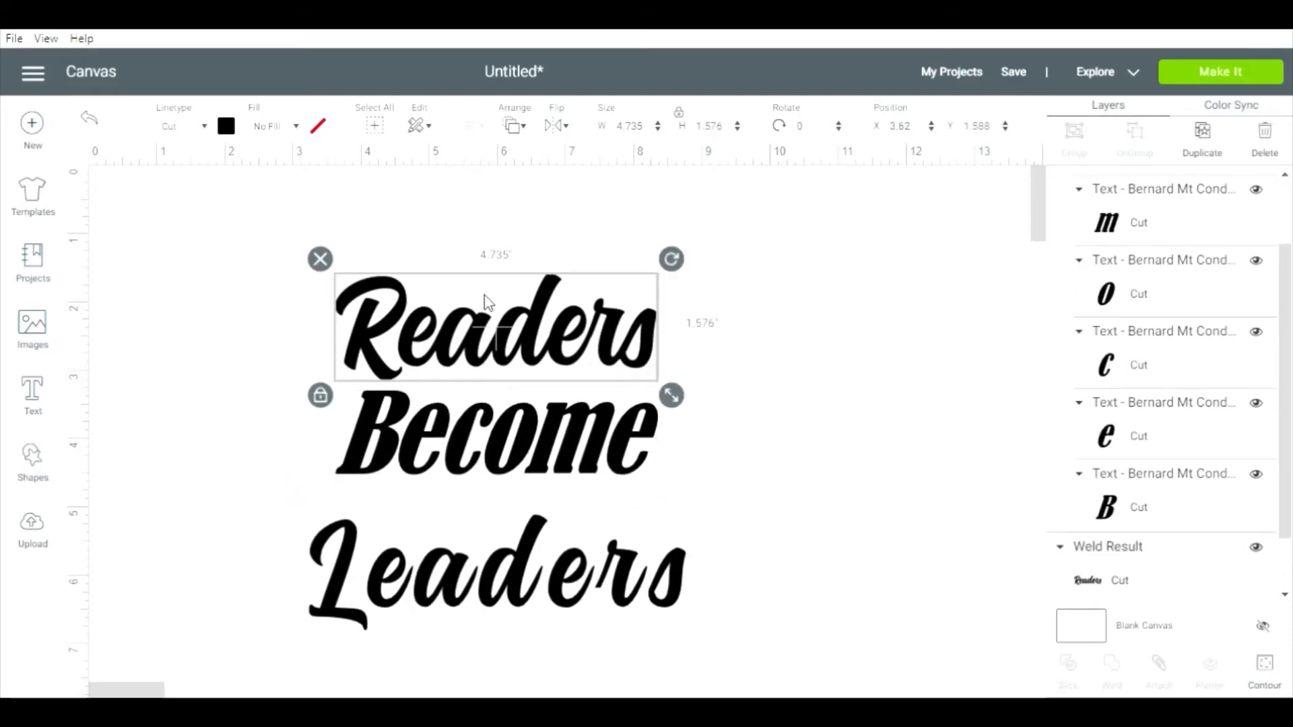
{"action": "left_click_drag", "start_coordinate": [671, 394], "coordinate": [718, 433]}
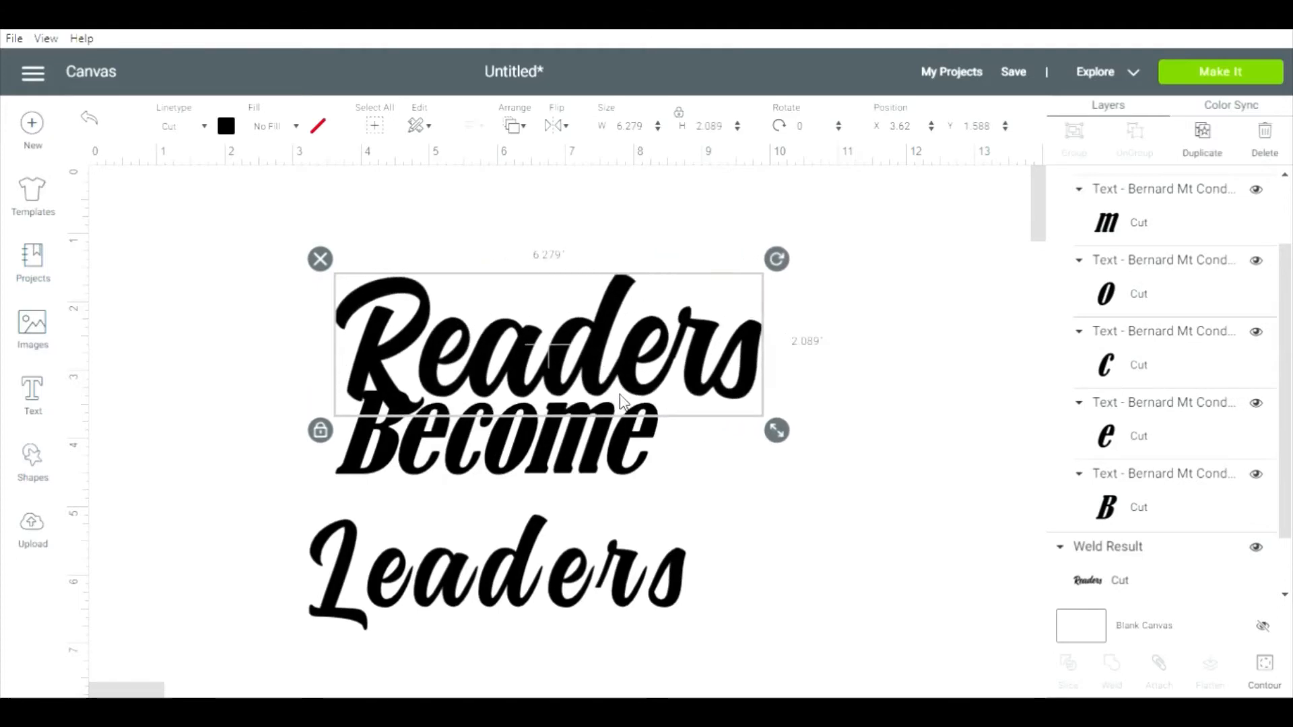
{"action": "mouse_move", "coordinate": [620, 394]}
{"action": "left_mouse_down"}
{"action": "mouse_move", "coordinate": [583, 367]}
{"action": "mouse_move", "coordinate": [637, 411]}
{"action": "left_mouse_up"}
{"action": "left_click_drag", "start_coordinate": [587, 461], "coordinate": [664, 463]}
{"action": "left_click", "coordinate": [901, 346]}
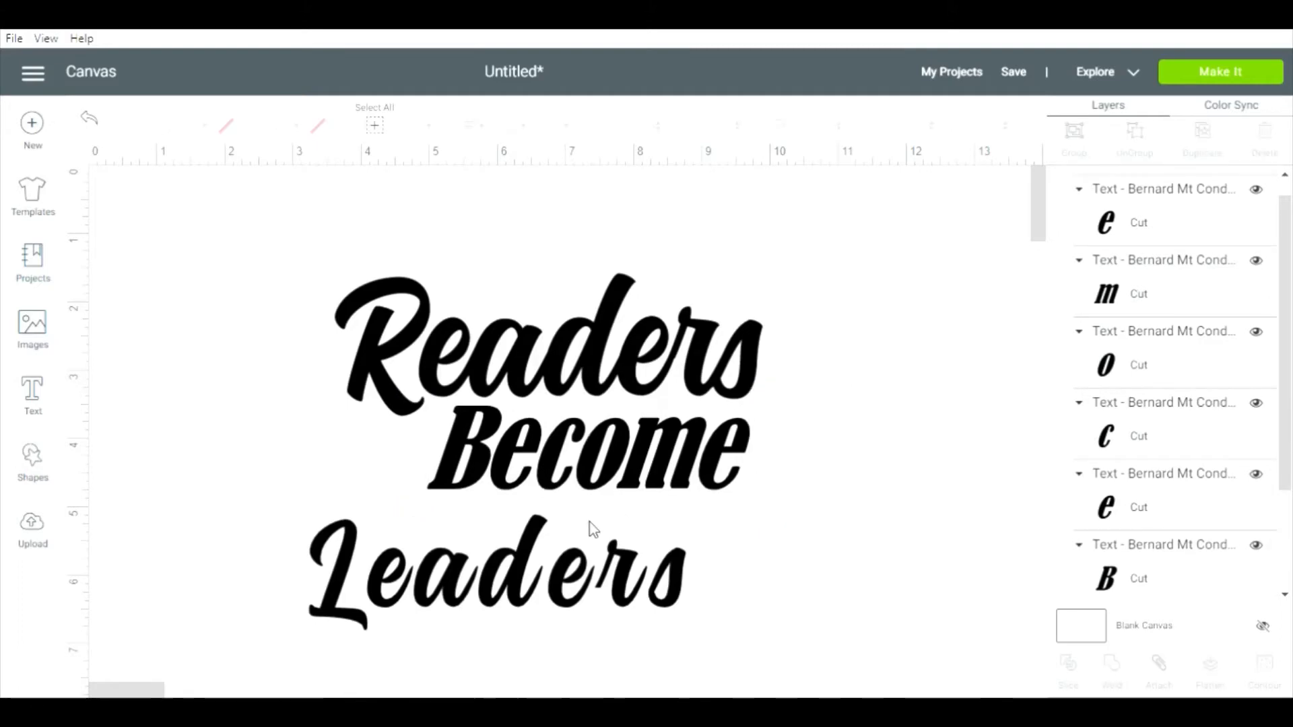
Ungroup the word "Leaders" into individual letters.
{"action": "left_click", "coordinate": [556, 572]}
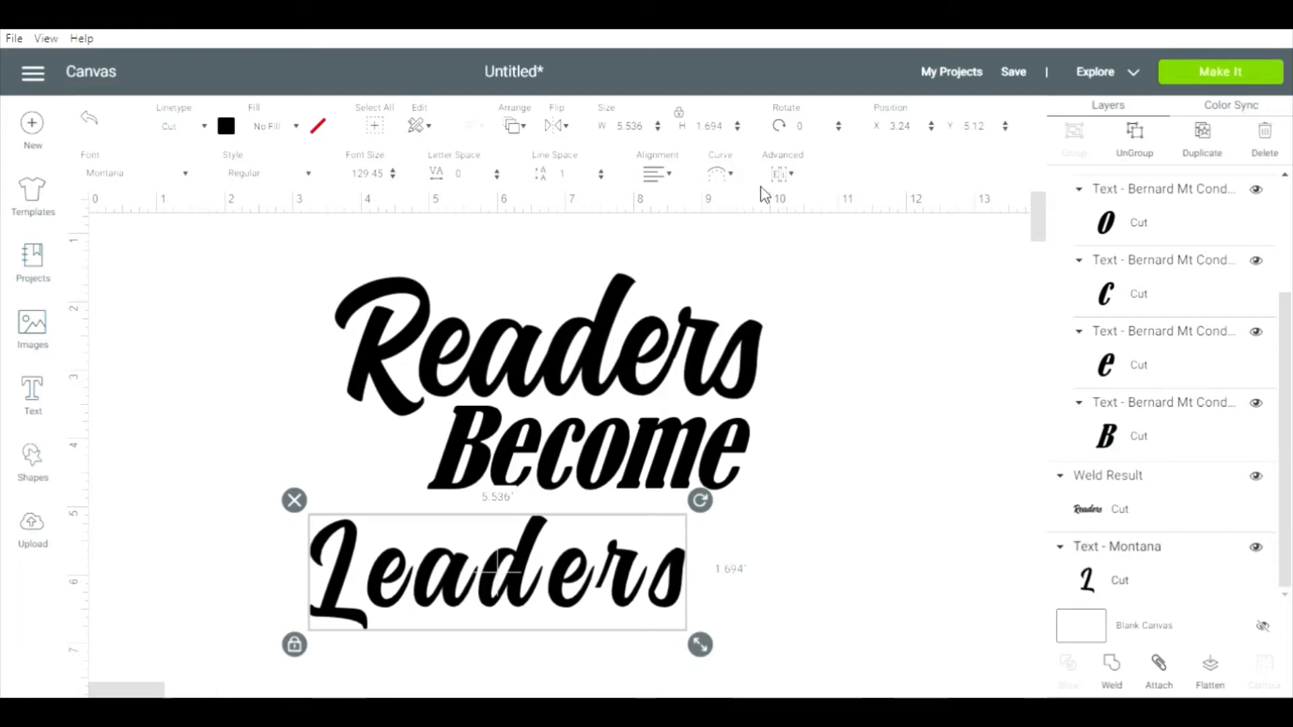
{"action": "left_click", "coordinate": [781, 177]}
{"action": "left_click", "coordinate": [786, 199]}
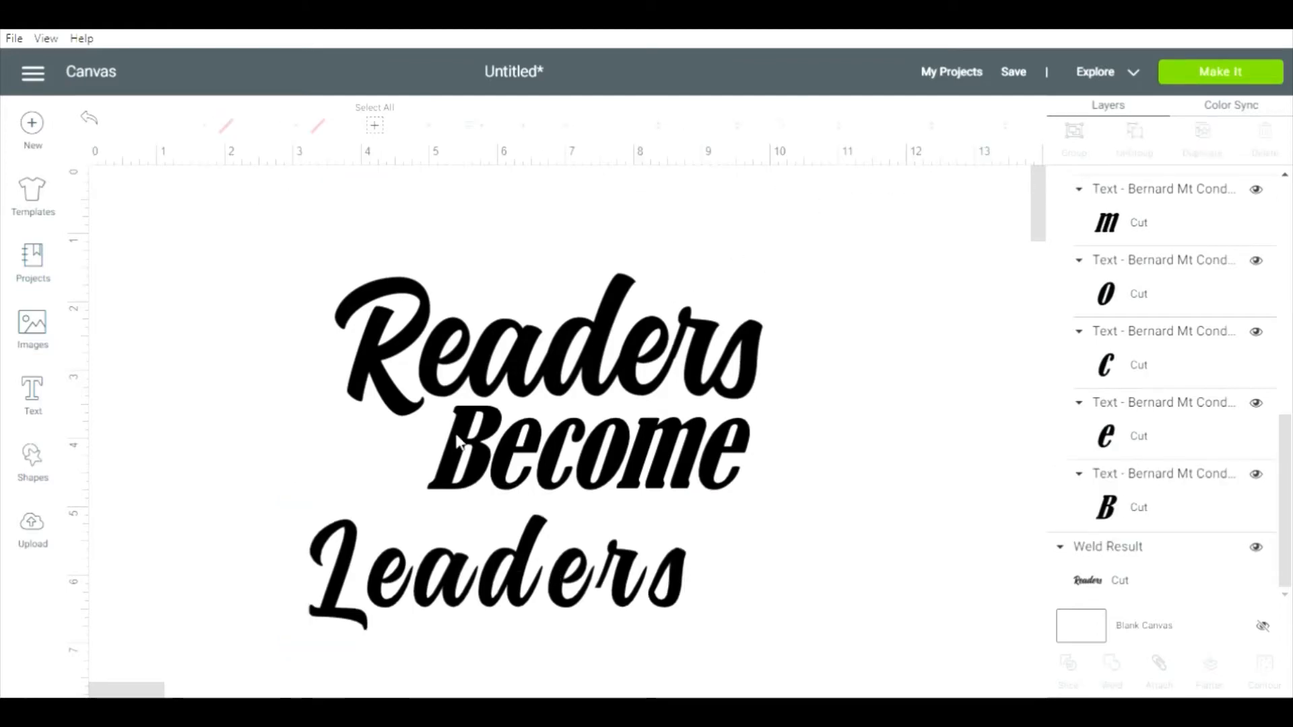
Move the letters of "Leaders" after the L closer together one by one until each joins its neighbor.
{"action": "mouse_move", "coordinate": [394, 585]}
{"action": "left_mouse_down"}
{"action": "mouse_move", "coordinate": [380, 585]}
{"action": "mouse_move", "coordinate": [427, 587]}
{"action": "mouse_move", "coordinate": [407, 587]}
{"action": "left_mouse_up"}
{"action": "left_click_drag", "start_coordinate": [485, 592], "coordinate": [454, 592]}
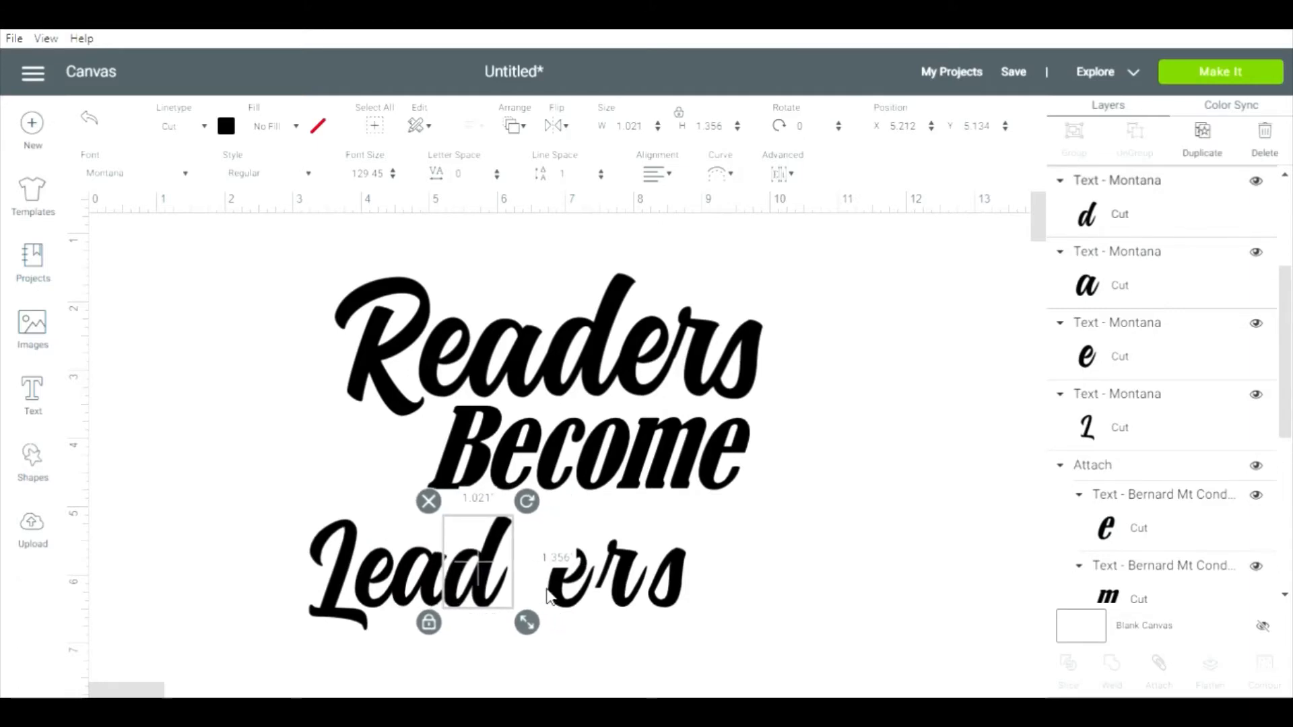
{"action": "left_click_drag", "start_coordinate": [548, 593], "coordinate": [507, 593]}
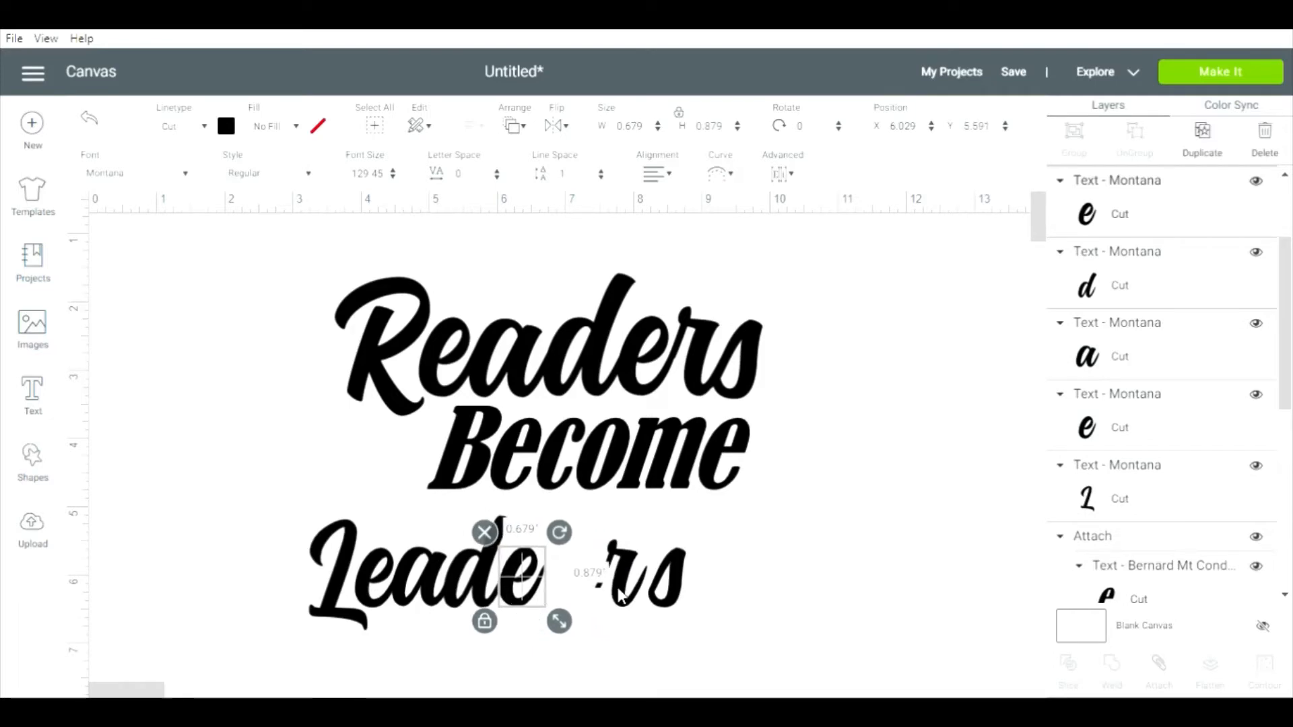
{"action": "left_click_drag", "start_coordinate": [616, 595], "coordinate": [557, 596]}
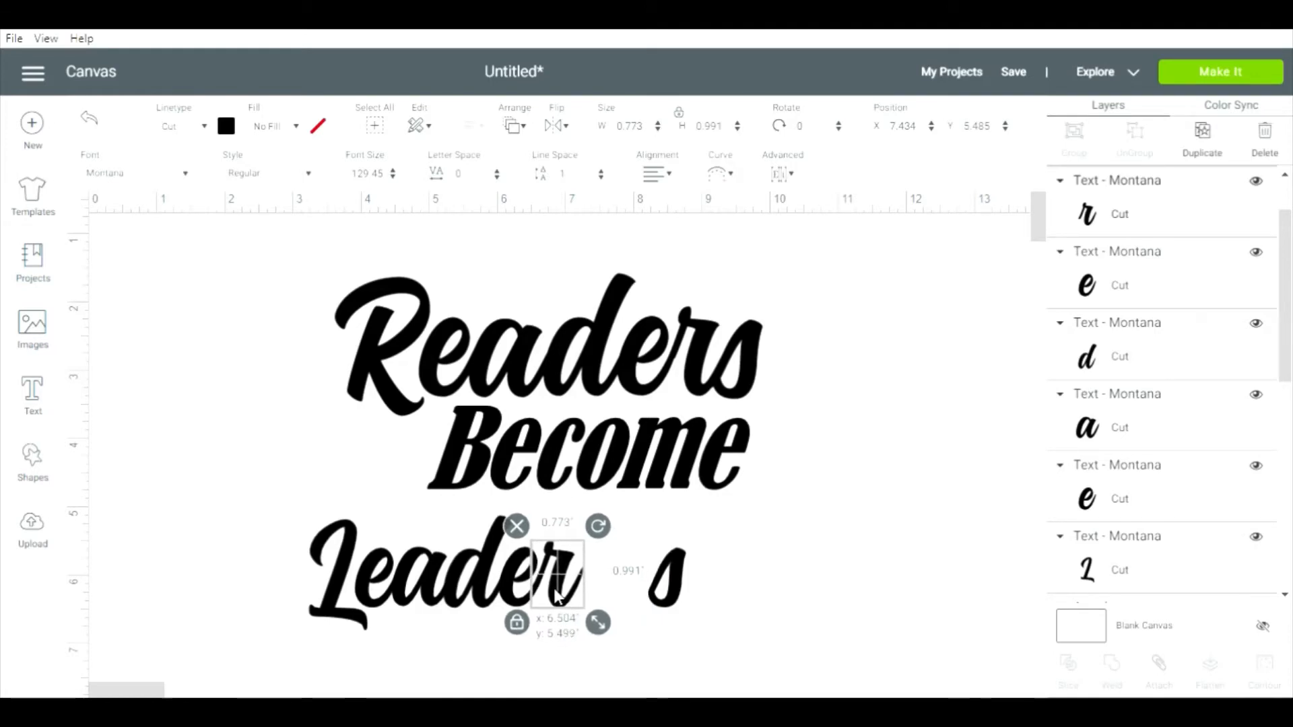
{"action": "left_click_drag", "start_coordinate": [678, 596], "coordinate": [600, 597]}
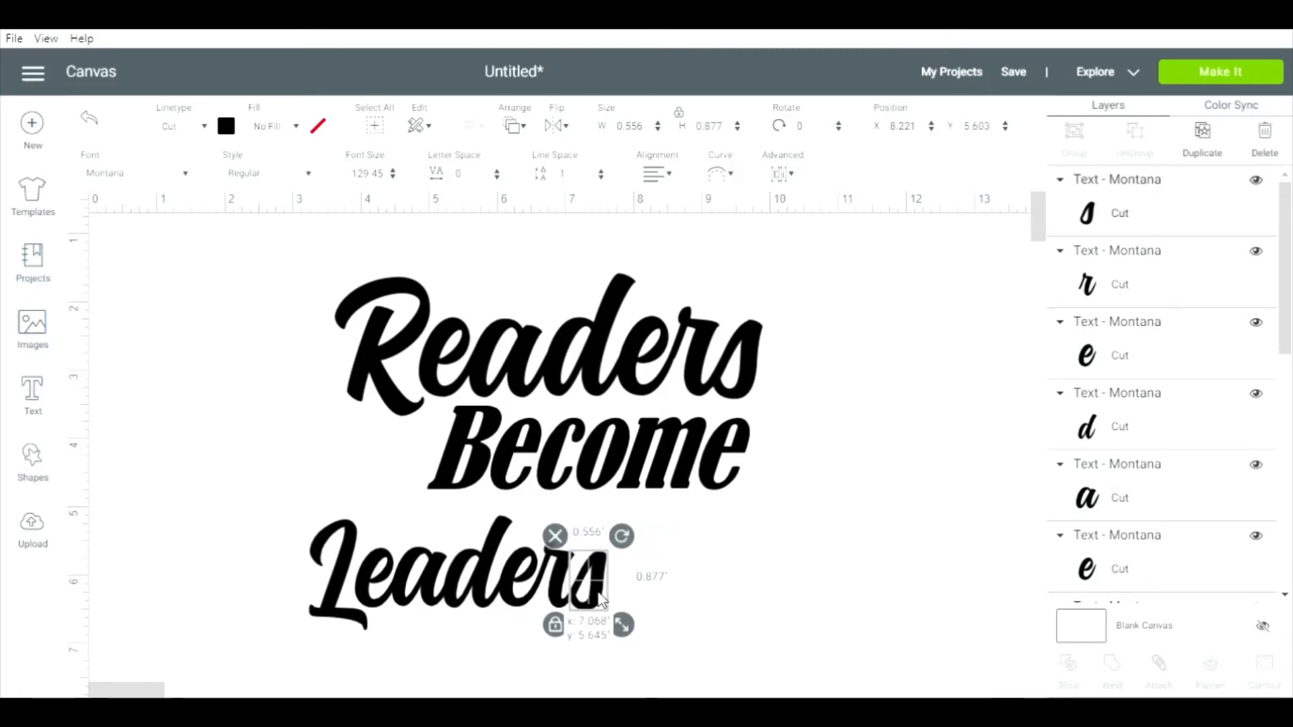
{"action": "left_click", "coordinate": [691, 596]}
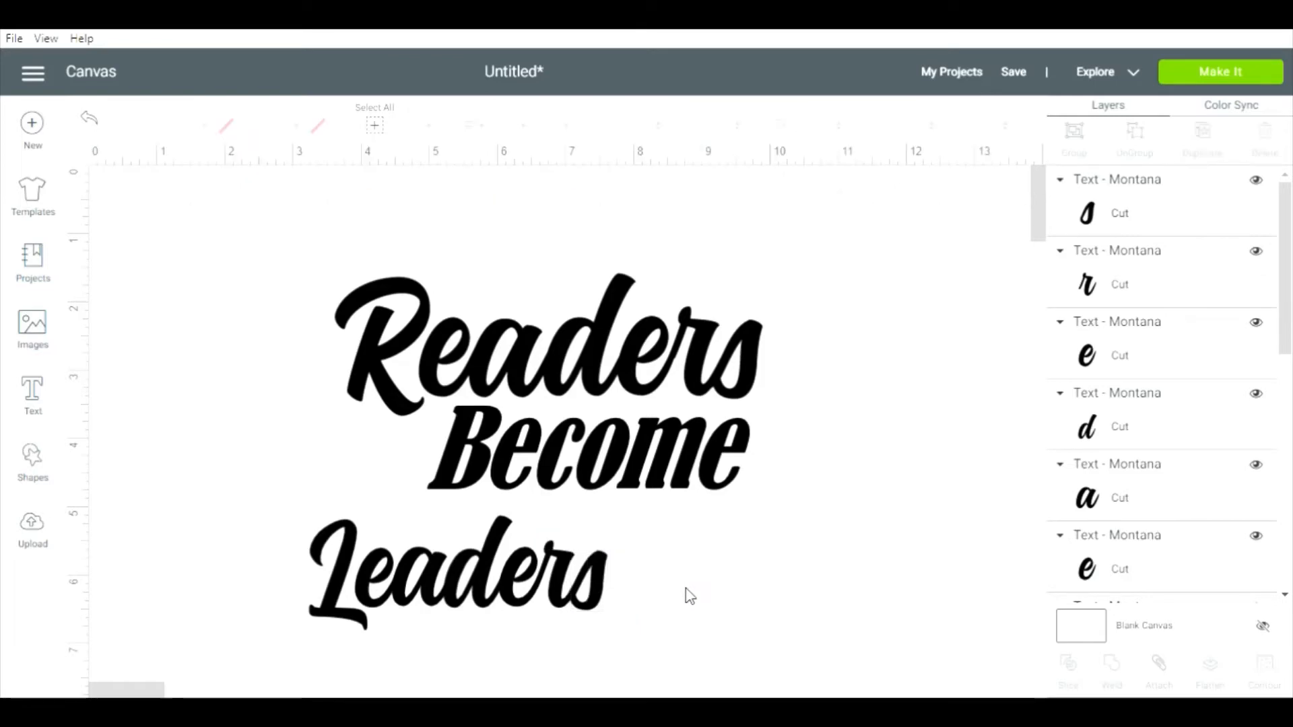
Attach the letters of "Leaders" and enlarge the word to about 6.16 in wide.
{"action": "left_click_drag", "start_coordinate": [663, 625], "coordinate": [256, 549]}
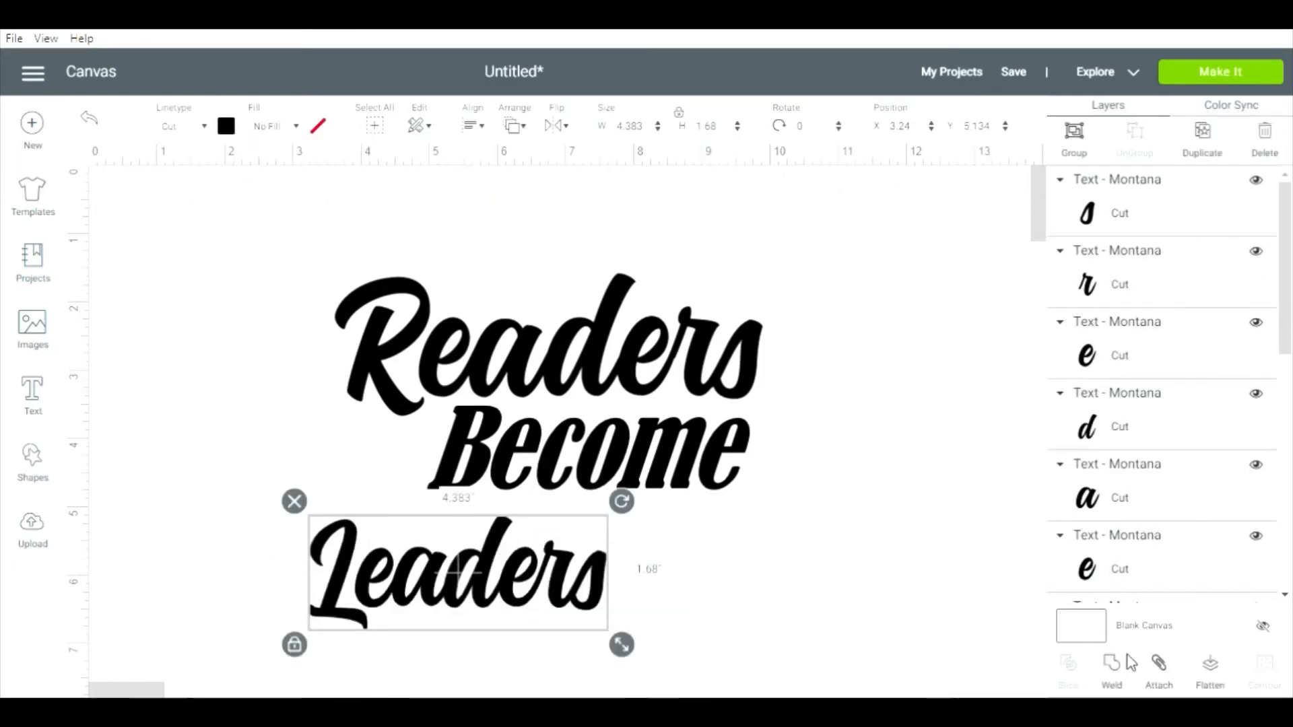
{"action": "left_click", "coordinate": [1159, 666]}
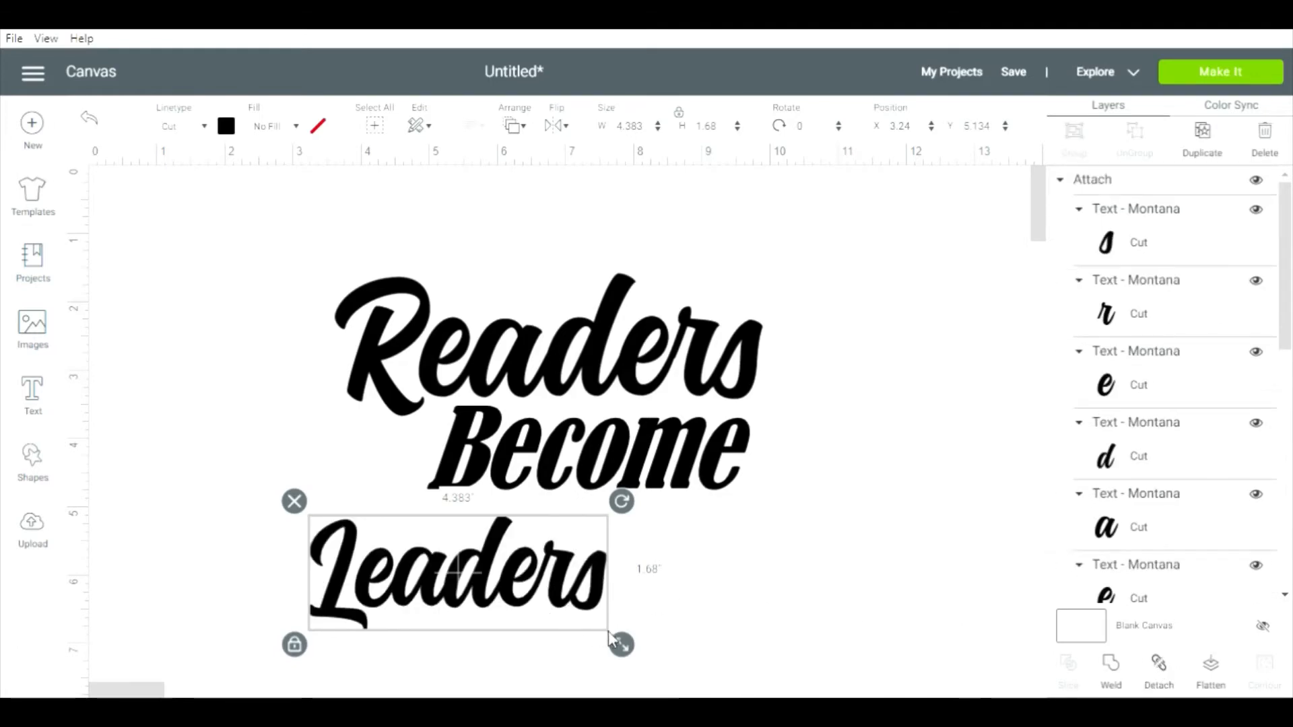
{"action": "left_click_drag", "start_coordinate": [622, 645], "coordinate": [741, 612]}
Match the width of "Leaders" to "Readers" by setting it to 6.279 in.
{"action": "left_click", "coordinate": [563, 328]}
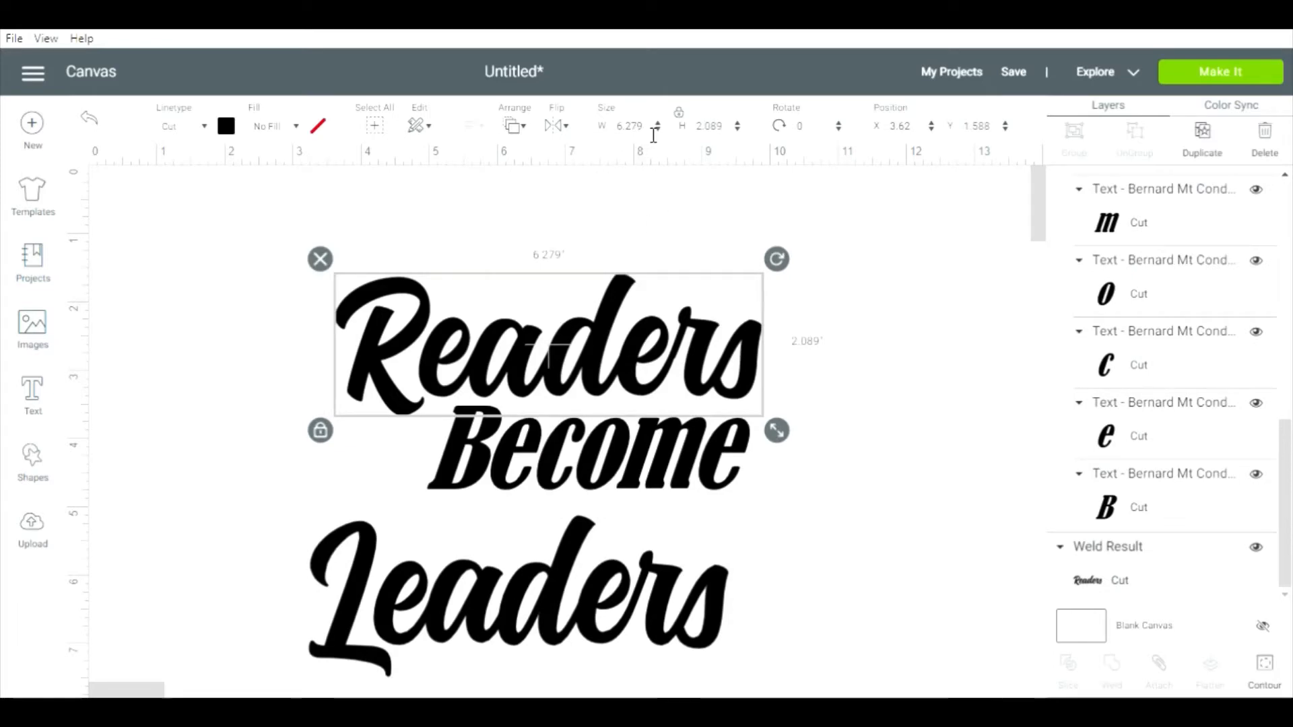
{"action": "left_click", "coordinate": [606, 571]}
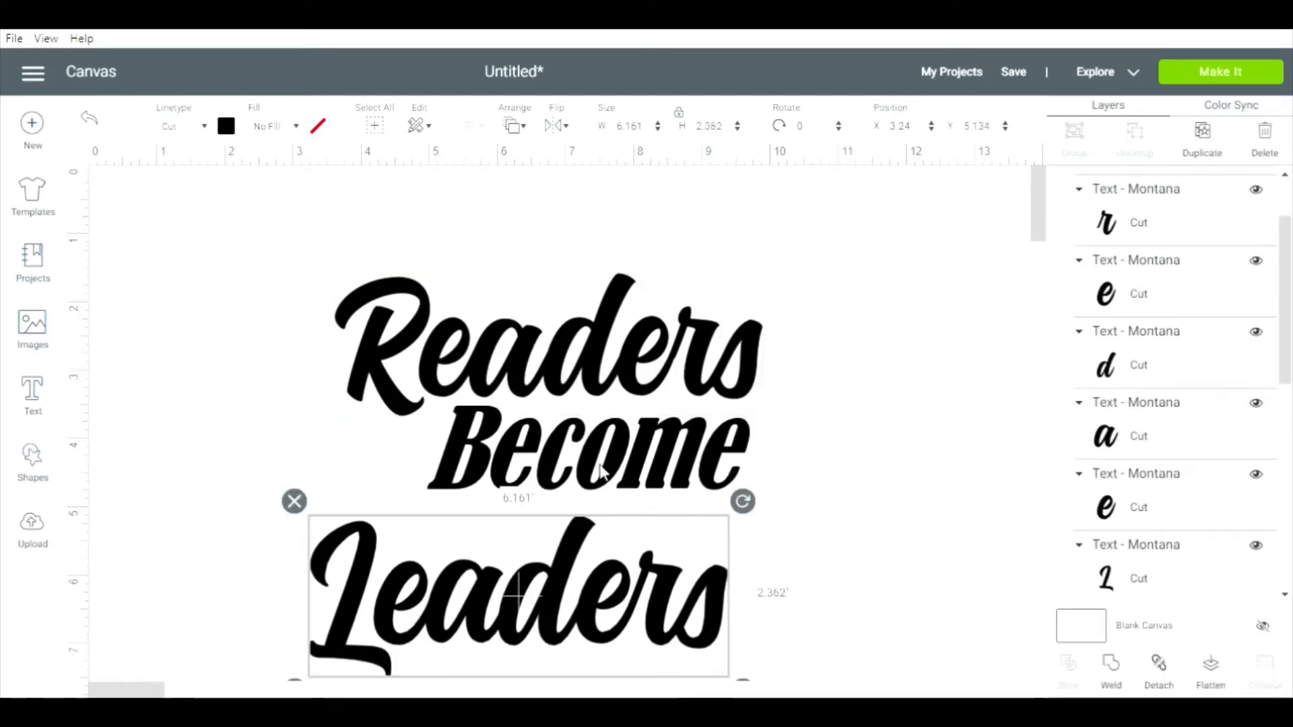
{"action": "left_click", "coordinate": [623, 127]}
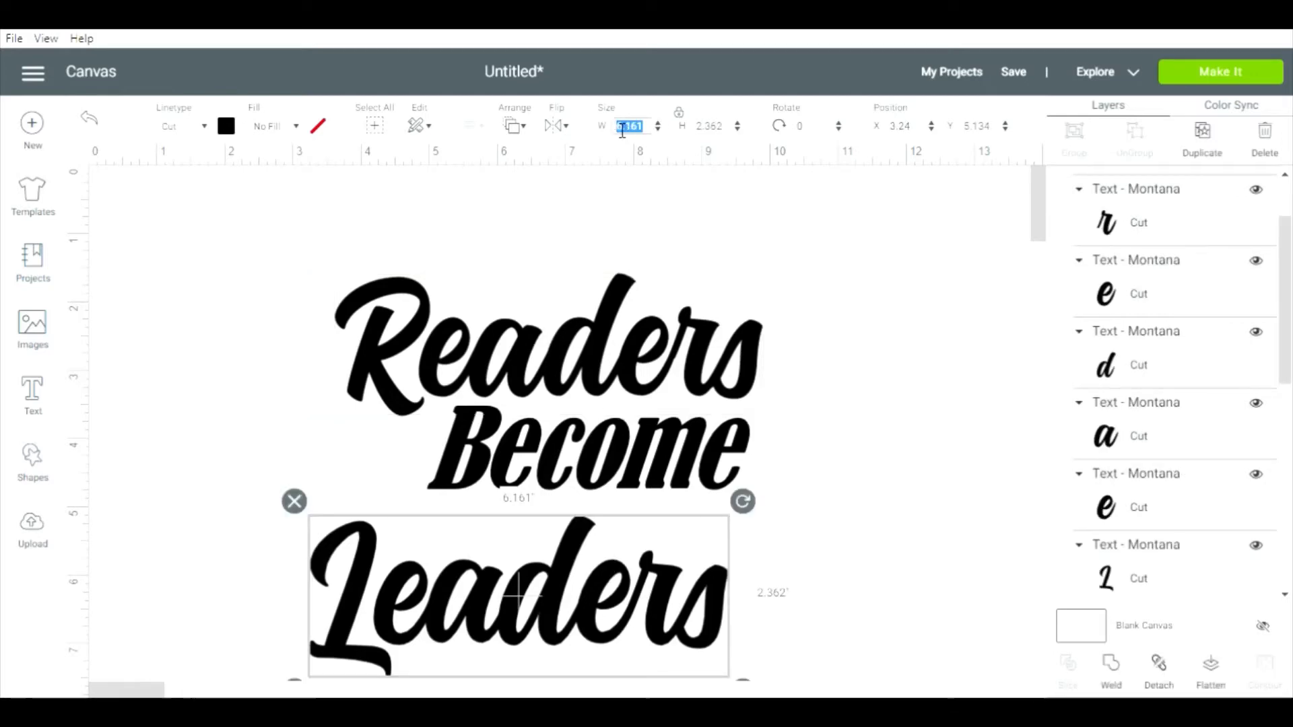
{"action": "left_click", "coordinate": [622, 129]}
{"action": "type", "text": "6.279"}
{"action": "key", "text": "Return"}
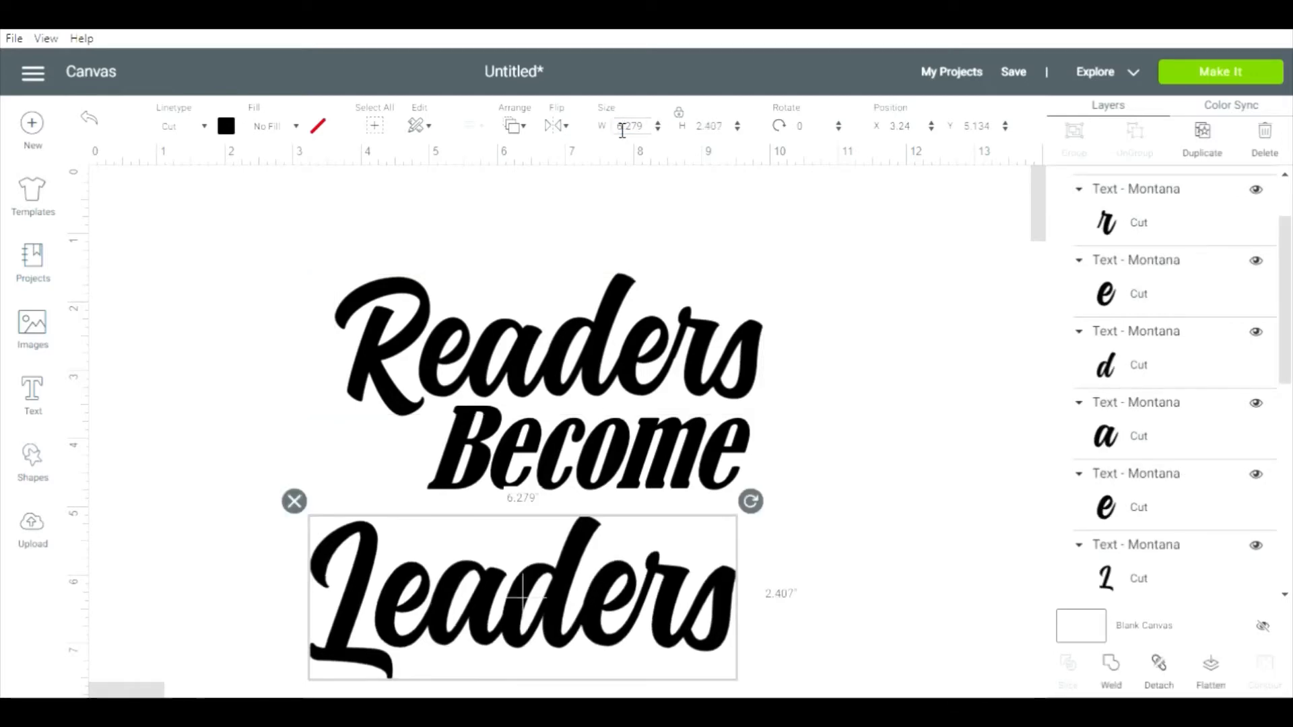
Stack the three words closely, lining "Leaders" up under "Readers" and placing "Become" between them beside the tail of the R.
{"action": "left_click", "coordinate": [615, 314]}
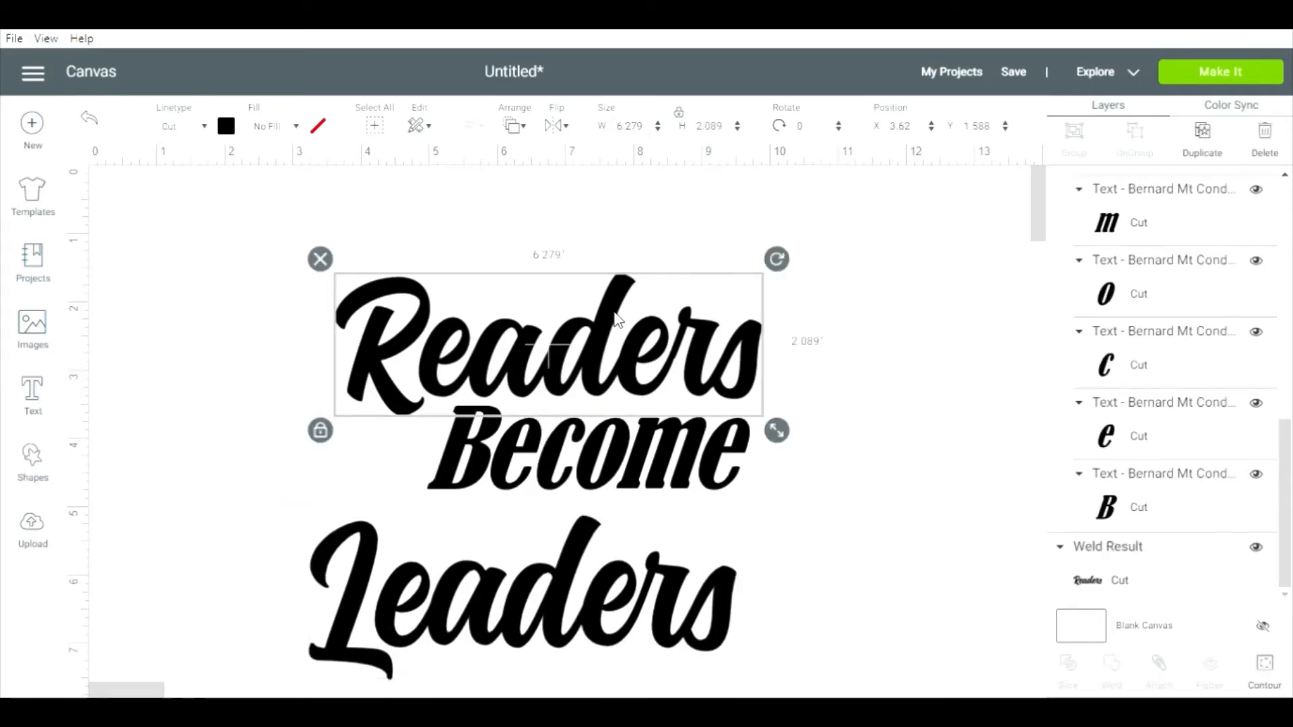
{"action": "left_click", "coordinate": [608, 543]}
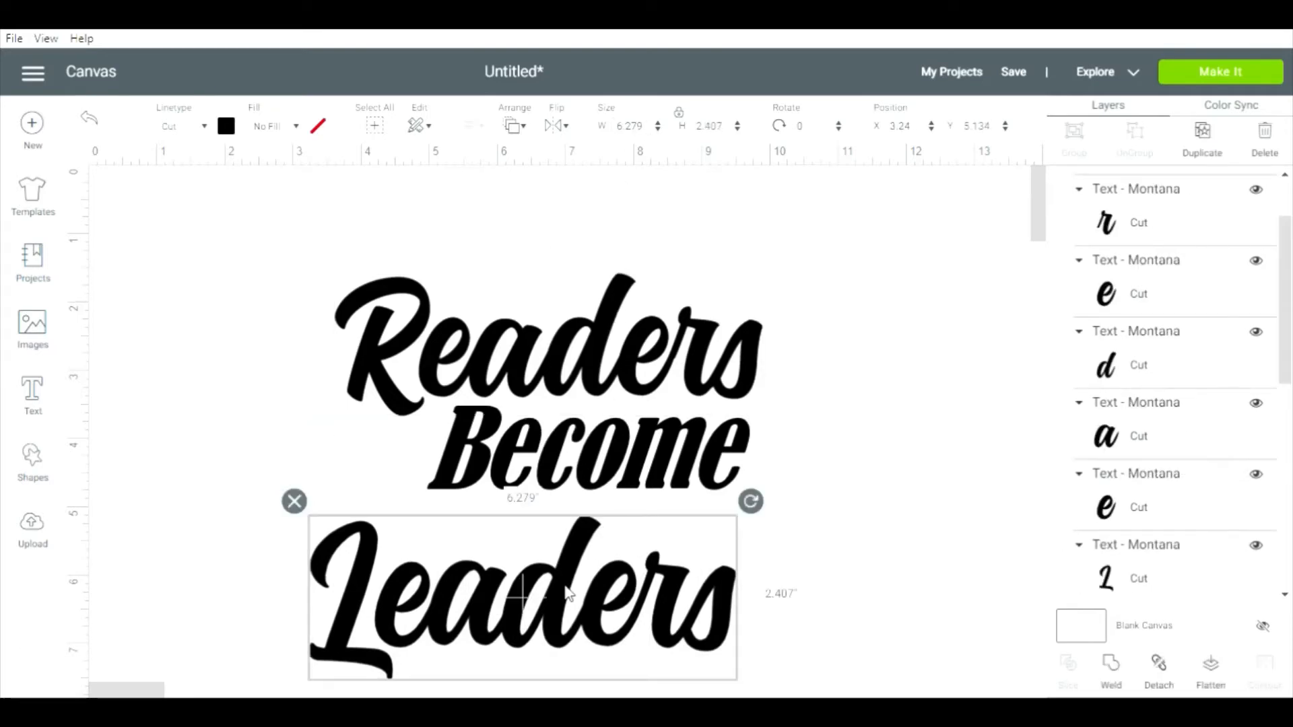
{"action": "left_click_drag", "start_coordinate": [568, 593], "coordinate": [631, 569]}
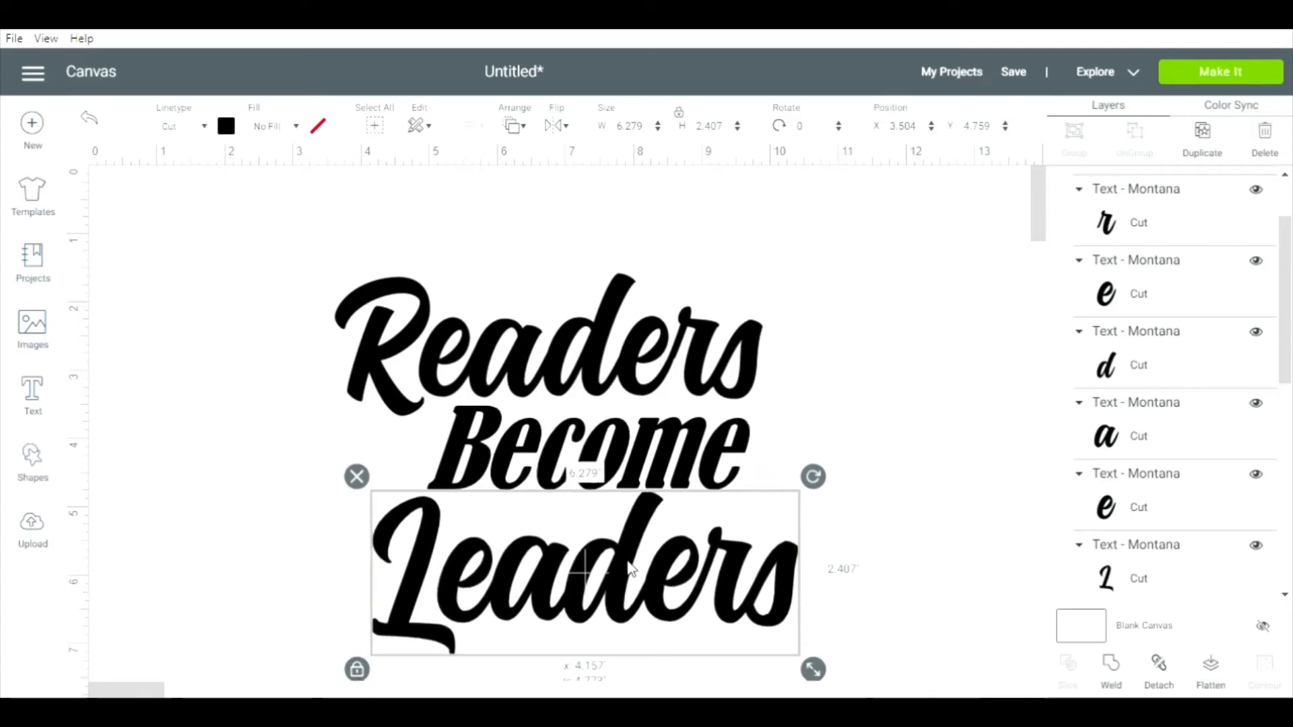
{"action": "left_click", "coordinate": [647, 474]}
{"action": "left_click_drag", "start_coordinate": [647, 474], "coordinate": [532, 484]}
{"action": "left_click_drag", "start_coordinate": [530, 599], "coordinate": [490, 604]}
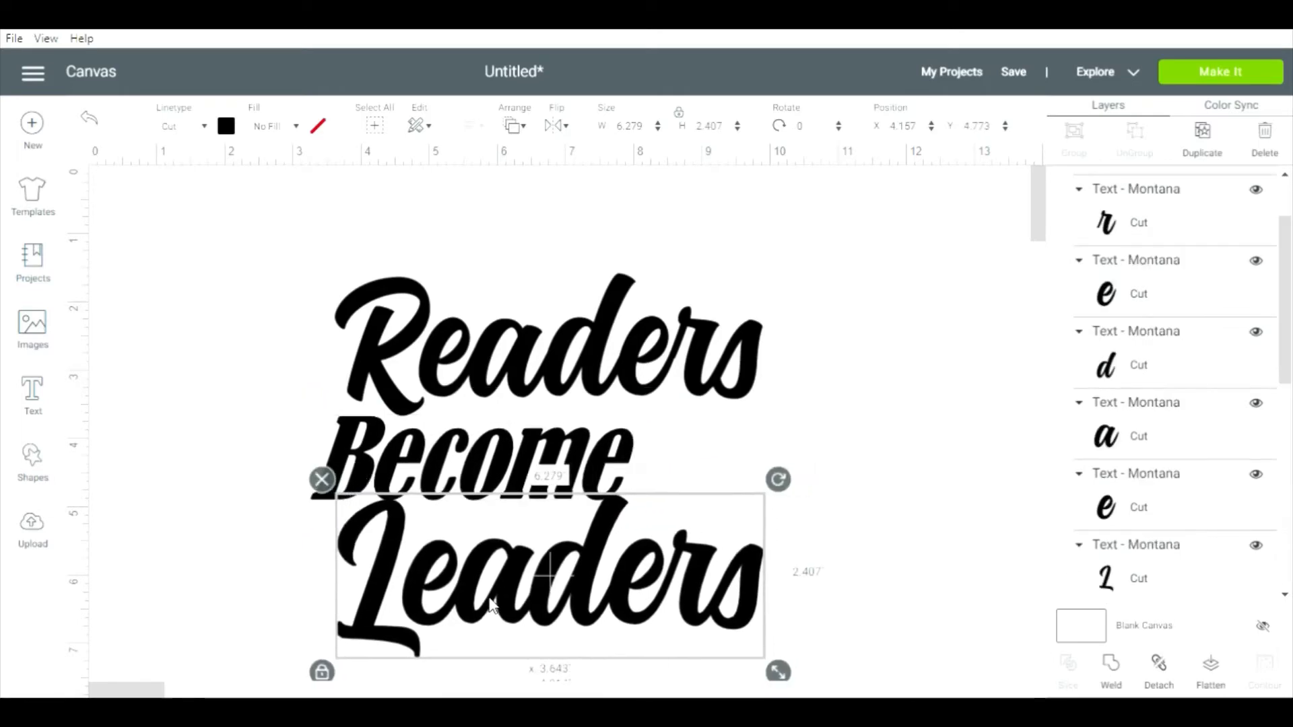
{"action": "left_click_drag", "start_coordinate": [462, 474], "coordinate": [569, 458]}
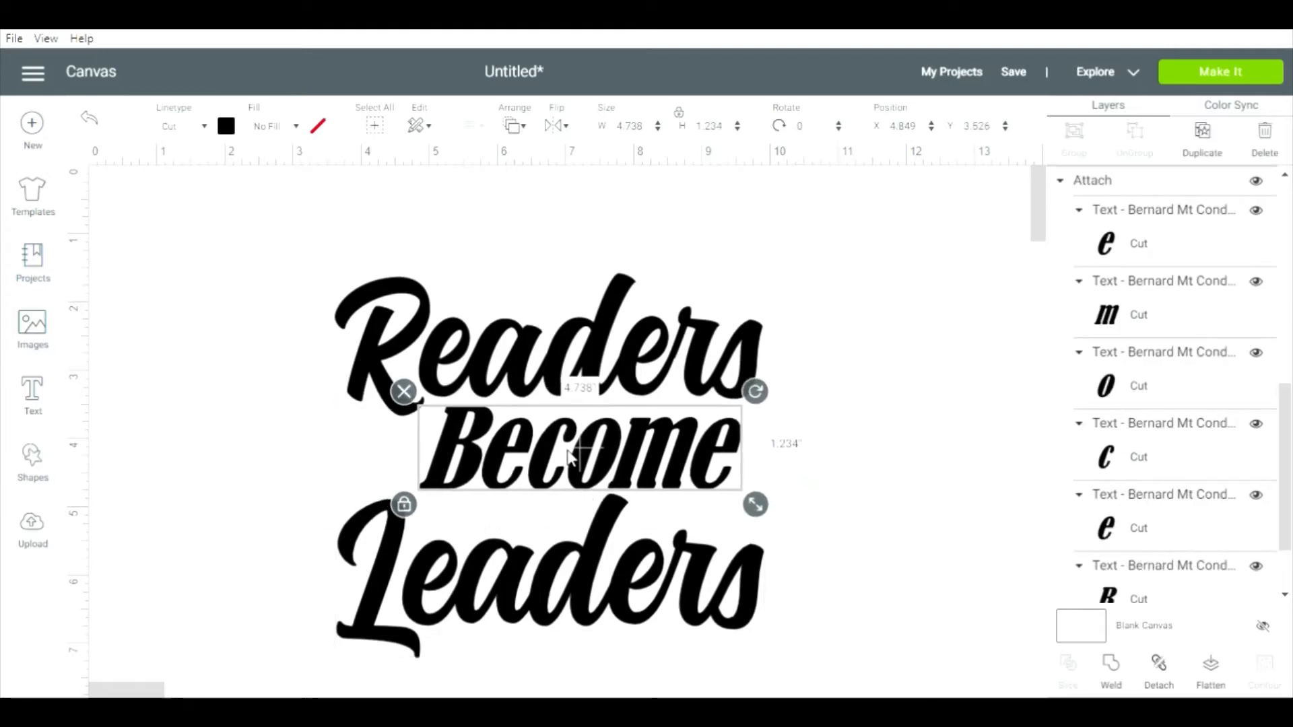
{"action": "left_click", "coordinate": [847, 459]}
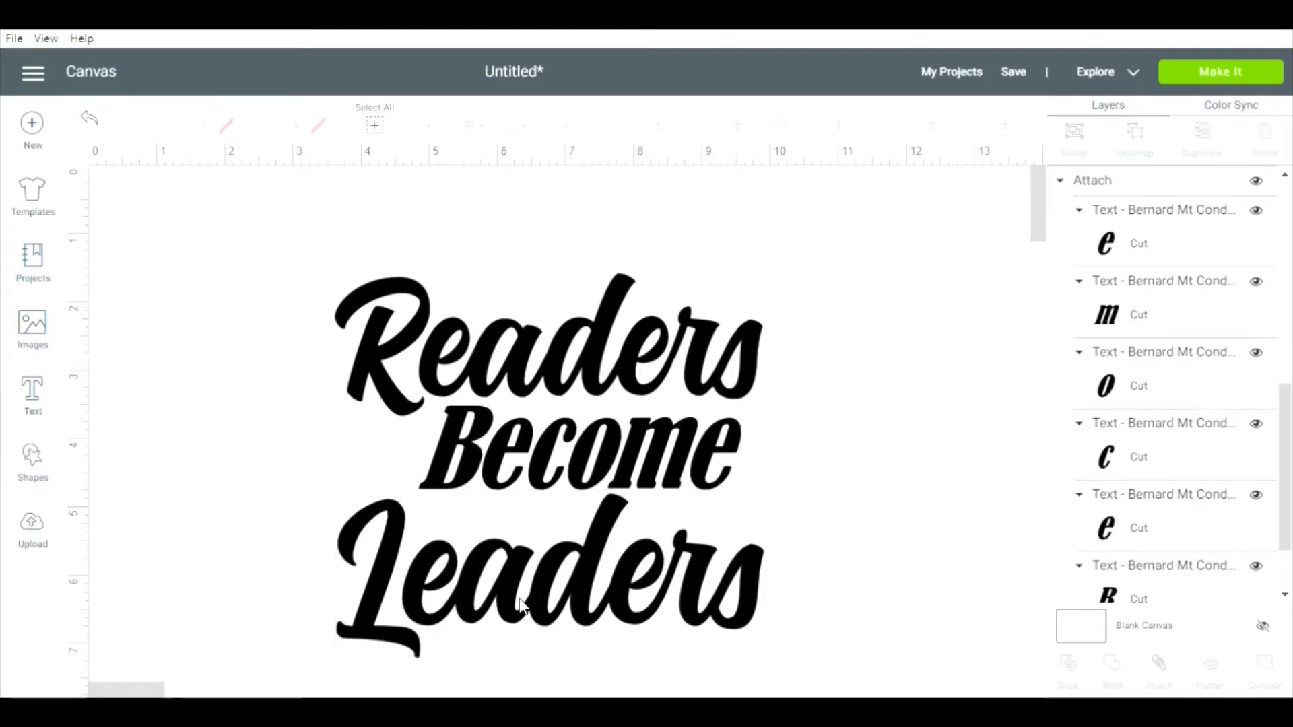
Center "Readers", "Become" and "Leaders" horizontally on one another.
{"action": "left_click_drag", "start_coordinate": [519, 604], "coordinate": [508, 602]}
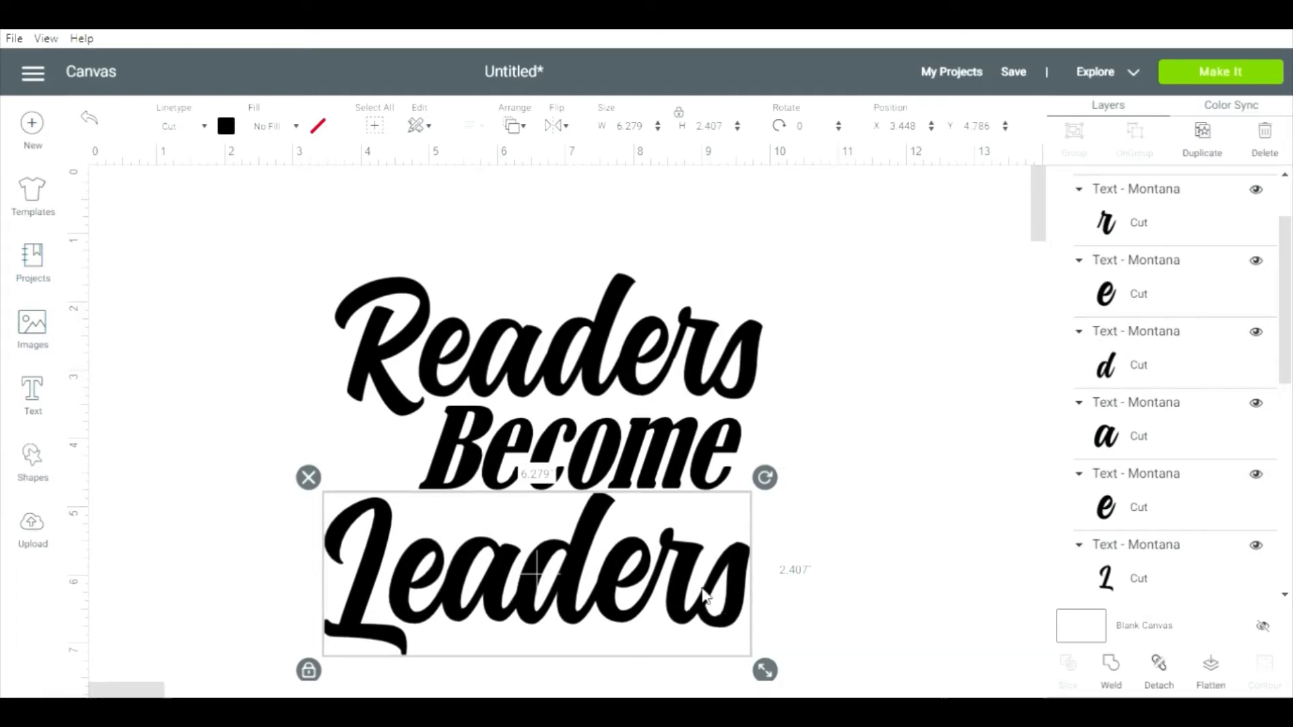
{"action": "left_click_drag", "start_coordinate": [828, 662], "coordinate": [342, 298]}
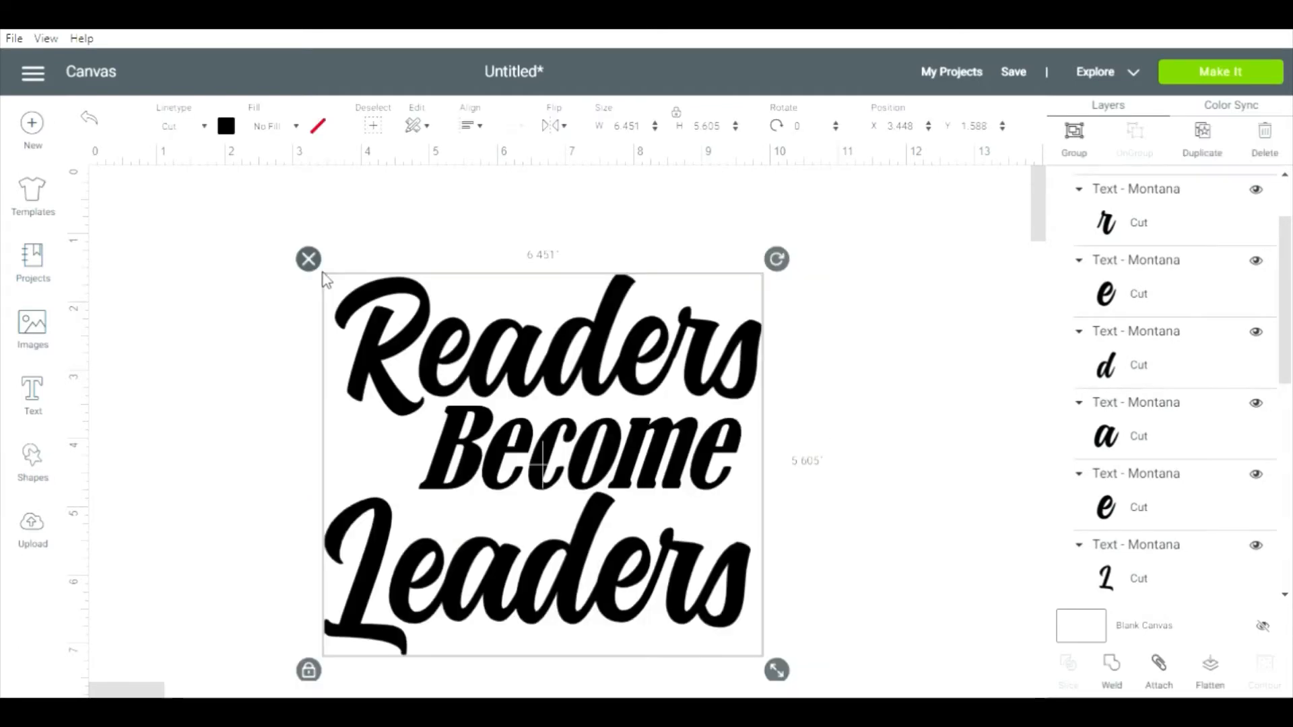
{"action": "left_click", "coordinate": [468, 128]}
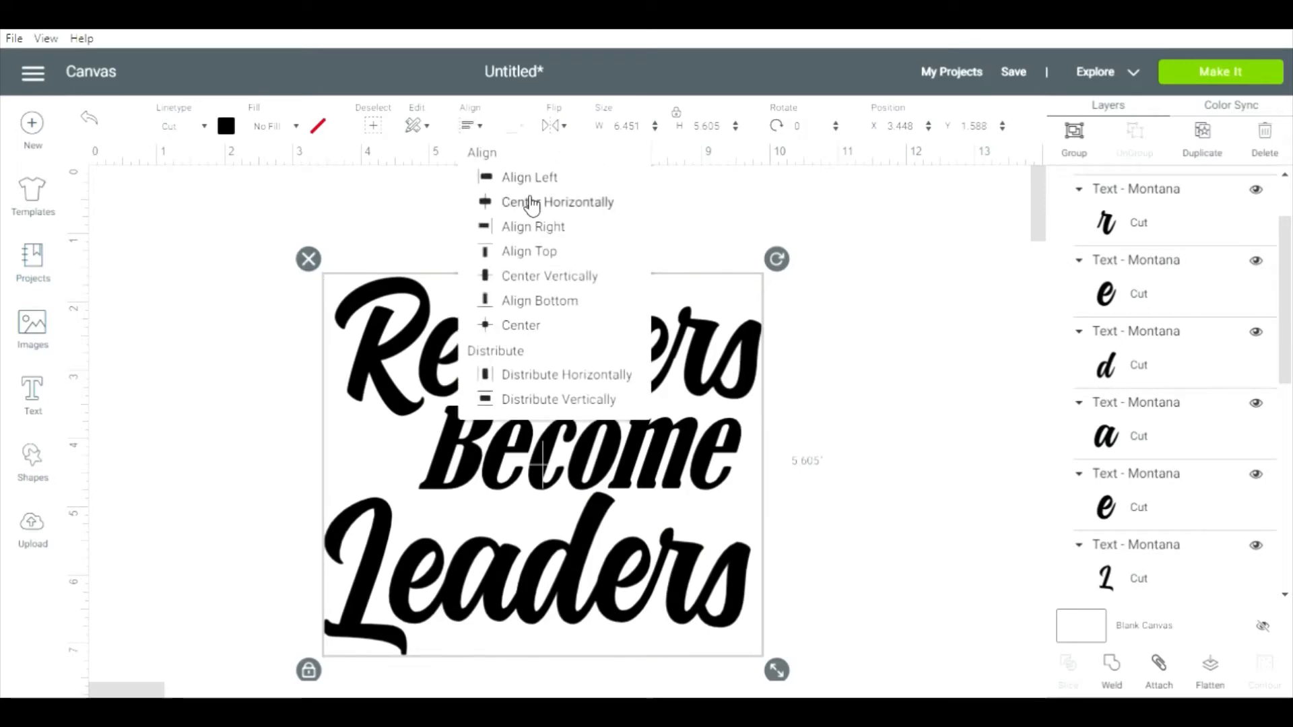
{"action": "left_click", "coordinate": [532, 203]}
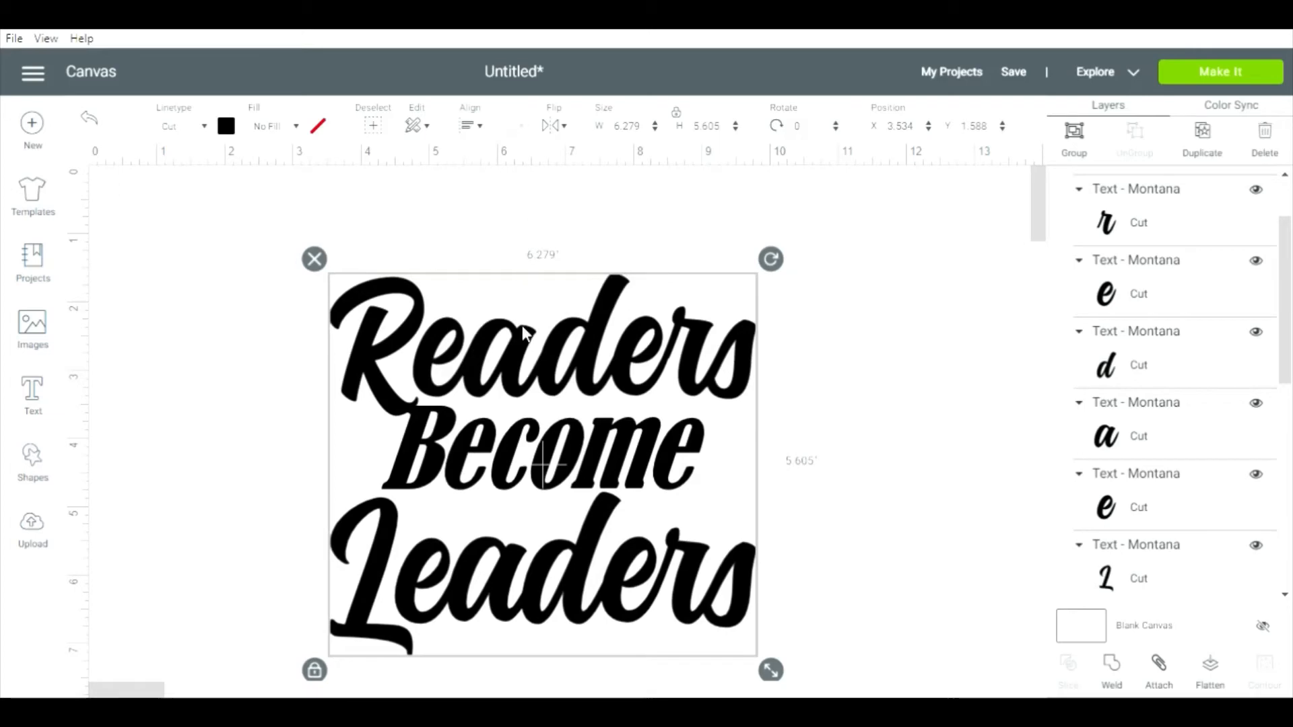
{"action": "left_click", "coordinate": [792, 435]}
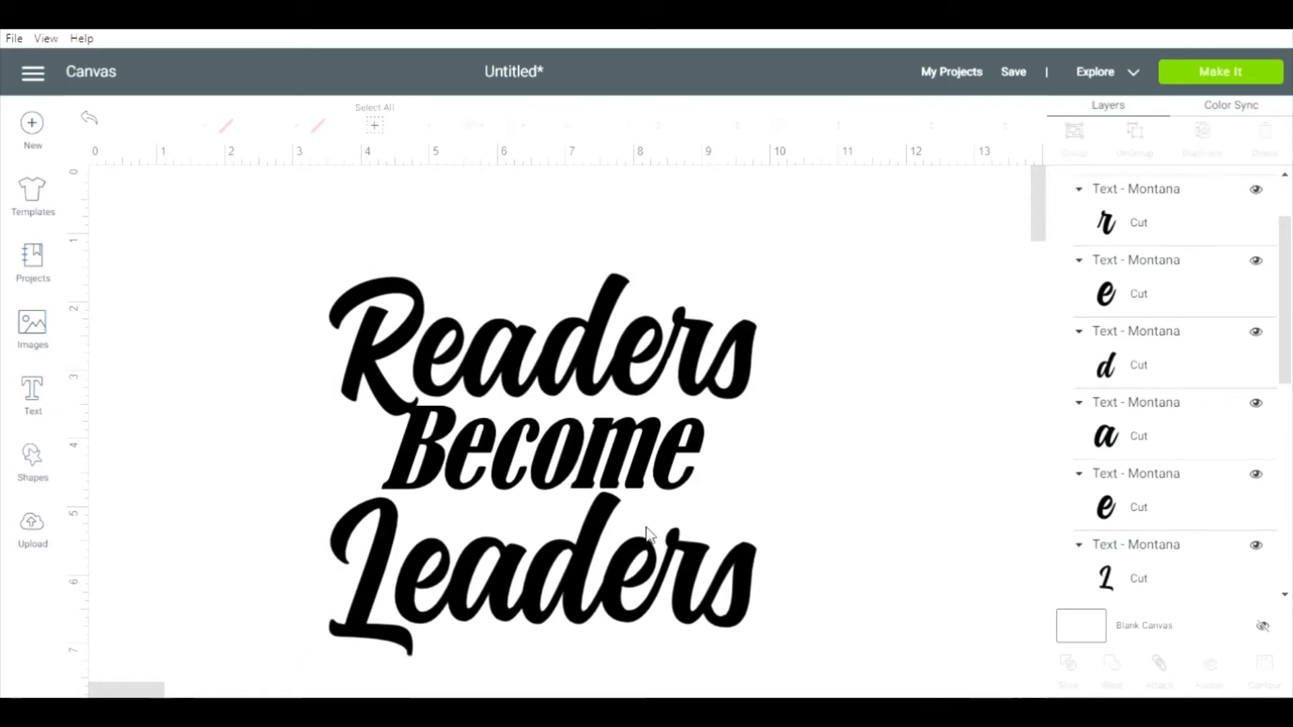
Shift "Become" right so it tucks beside the tail of the R, with "Leaders" close beneath it.
{"action": "left_click_drag", "start_coordinate": [614, 539], "coordinate": [615, 558]}
{"action": "left_click_drag", "start_coordinate": [584, 464], "coordinate": [586, 481]}
{"action": "left_click", "coordinate": [864, 433]}
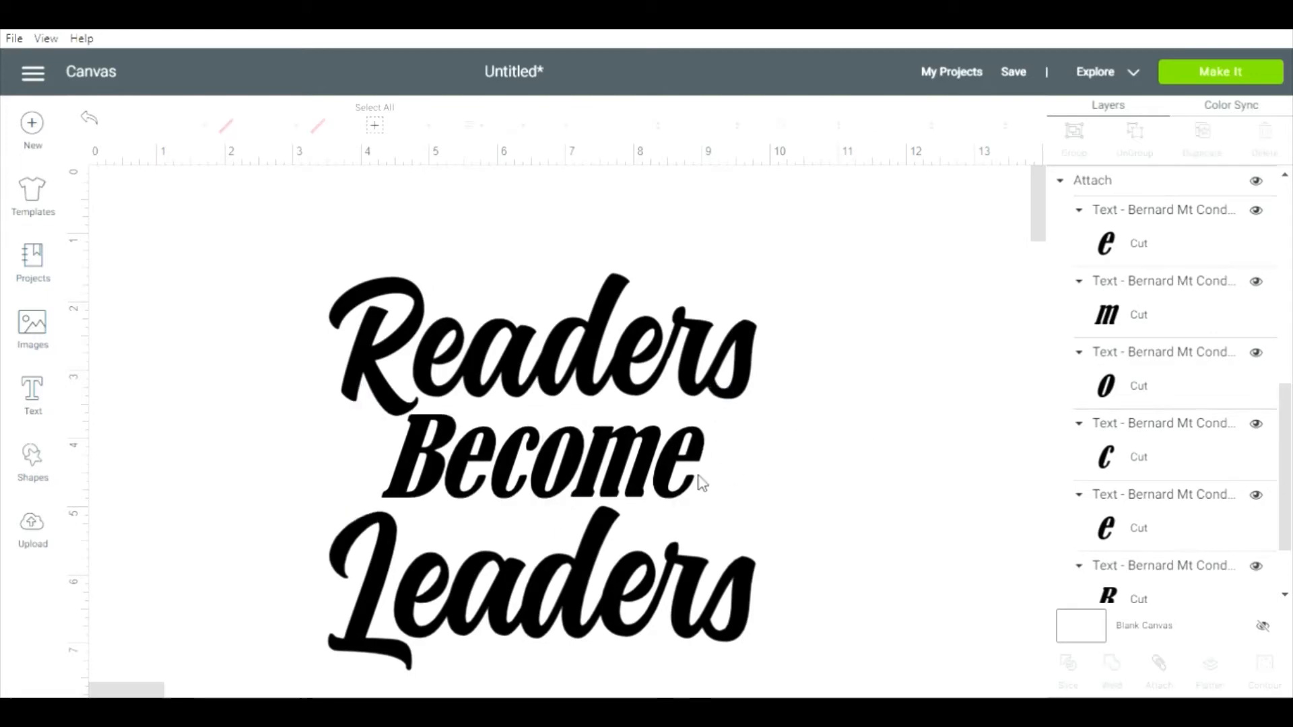
{"action": "left_click_drag", "start_coordinate": [624, 476], "coordinate": [671, 467]}
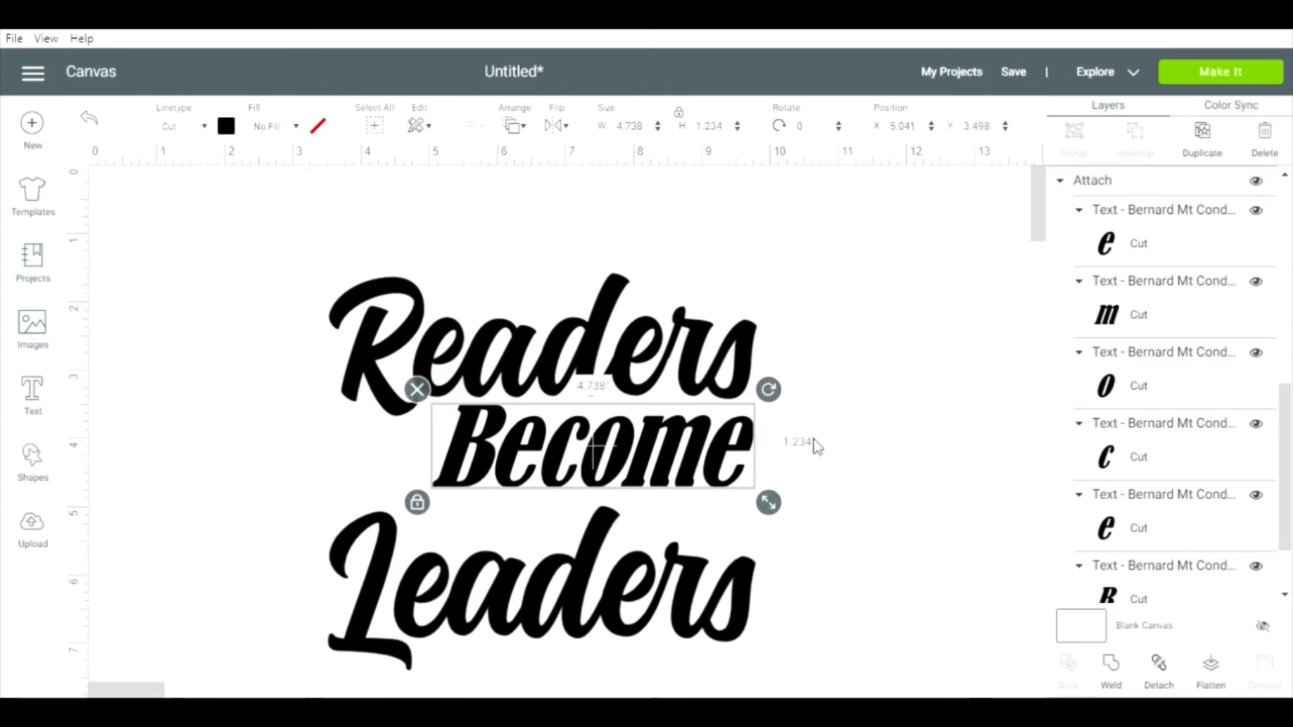
{"action": "left_click", "coordinate": [871, 451]}
{"action": "left_click_drag", "start_coordinate": [589, 582], "coordinate": [588, 563]}
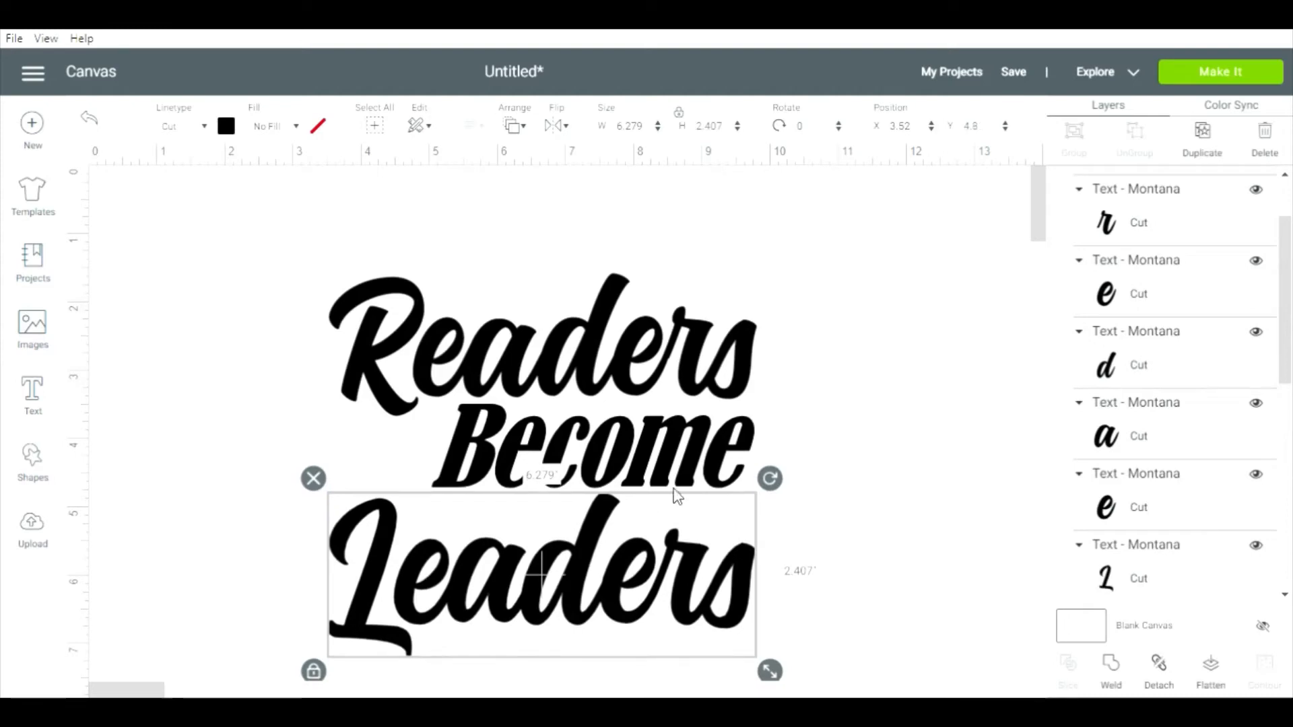
{"action": "left_click", "coordinate": [846, 426]}
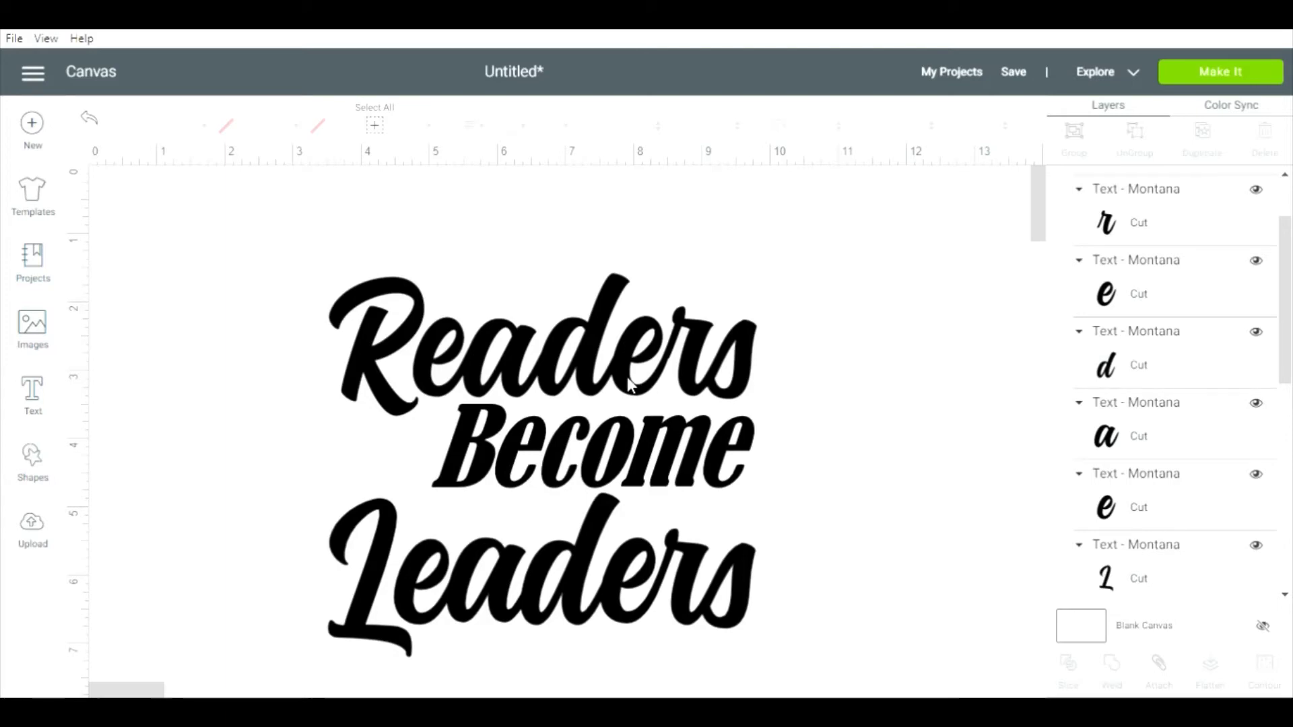
Set the width of "Readers" to 6.5 in with its proportions locked.
{"action": "left_click", "coordinate": [591, 645]}
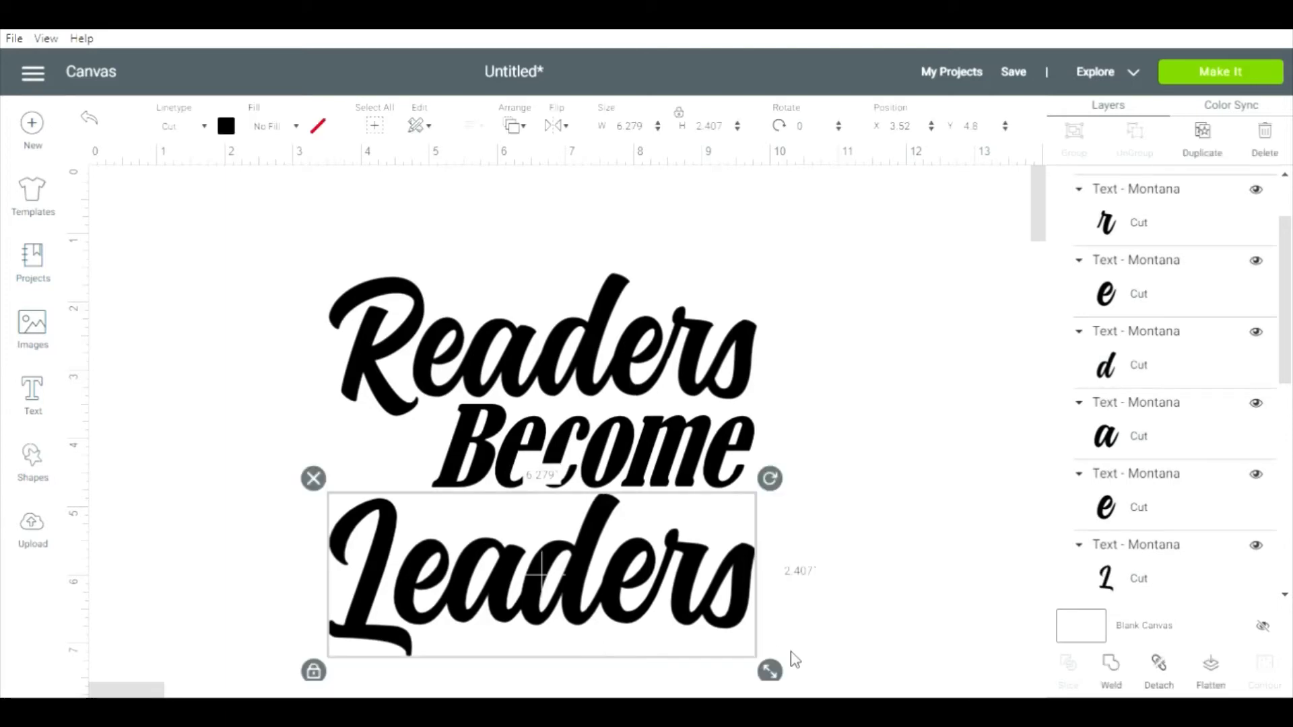
{"action": "left_click", "coordinate": [638, 296]}
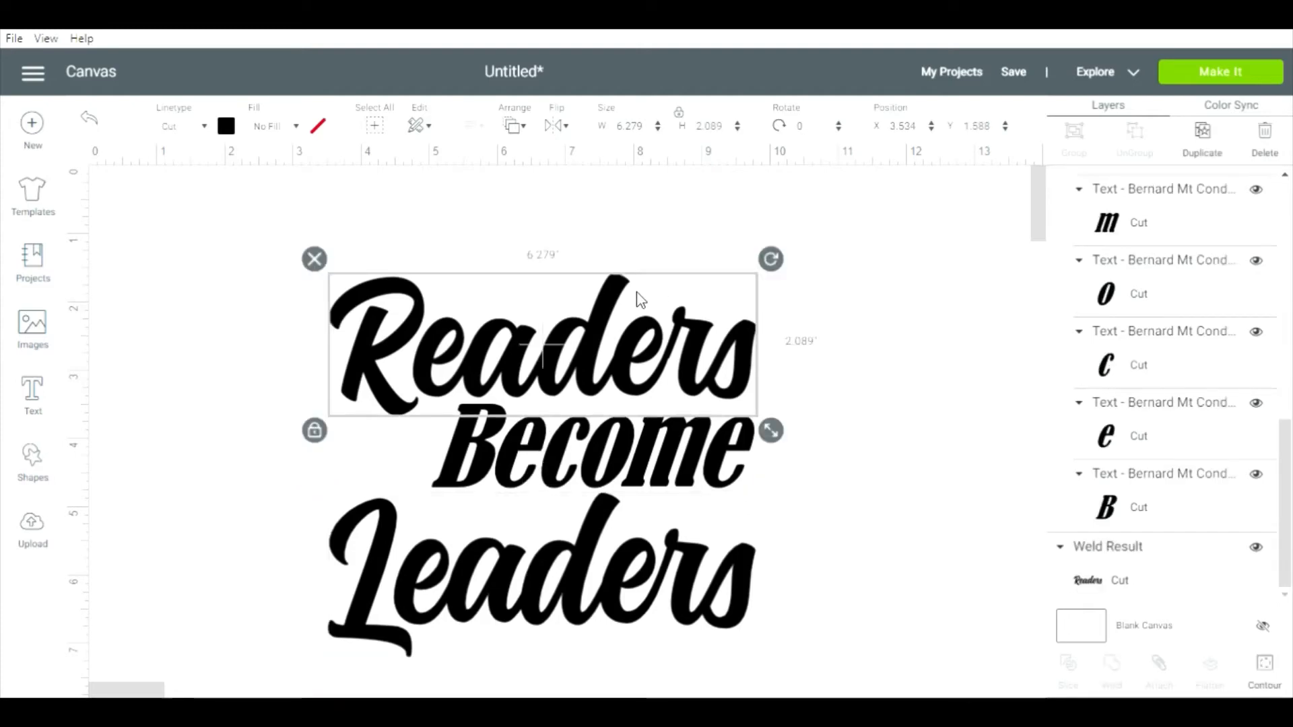
{"action": "left_click", "coordinate": [642, 542]}
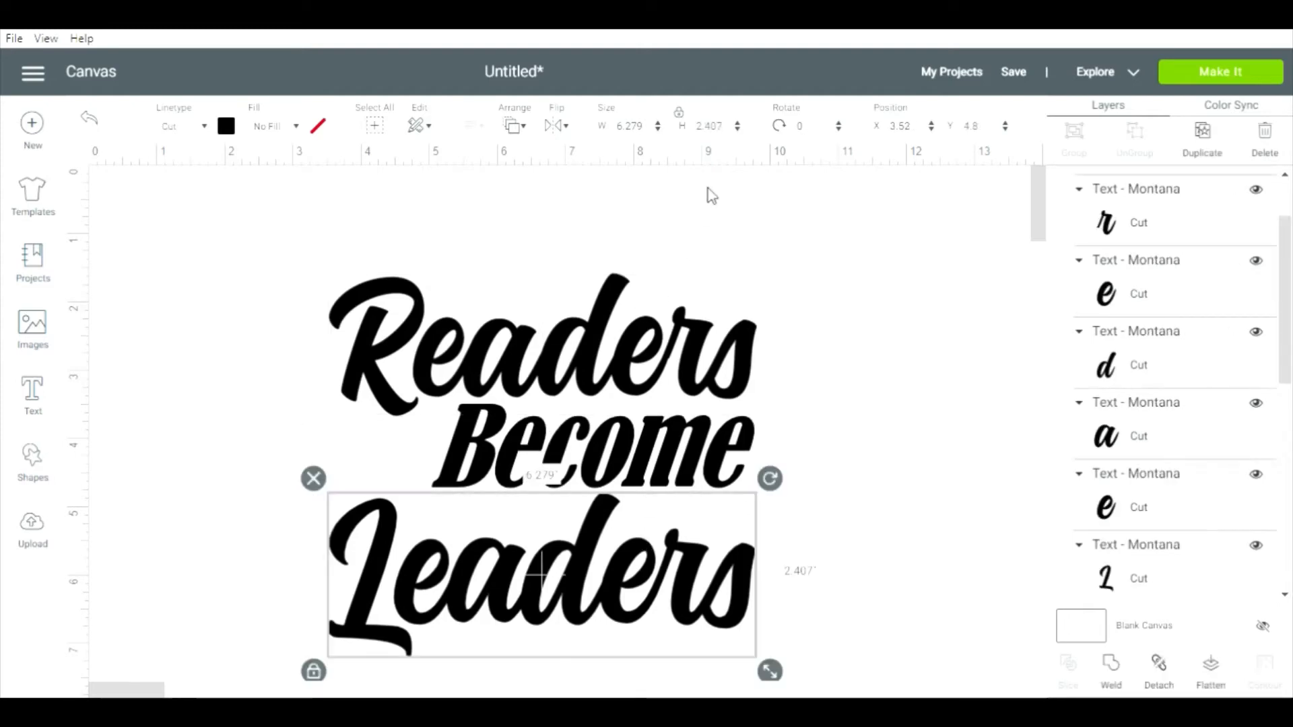
{"action": "left_click", "coordinate": [650, 287]}
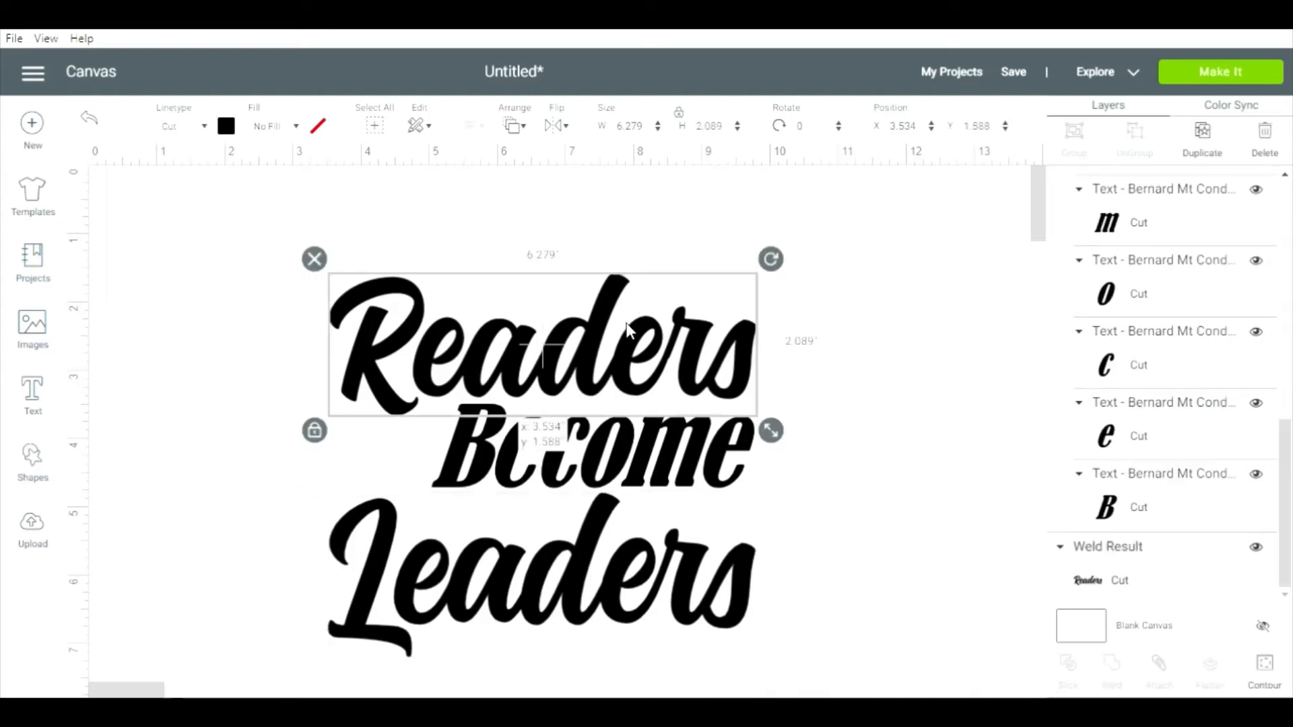
{"action": "left_click", "coordinate": [684, 115]}
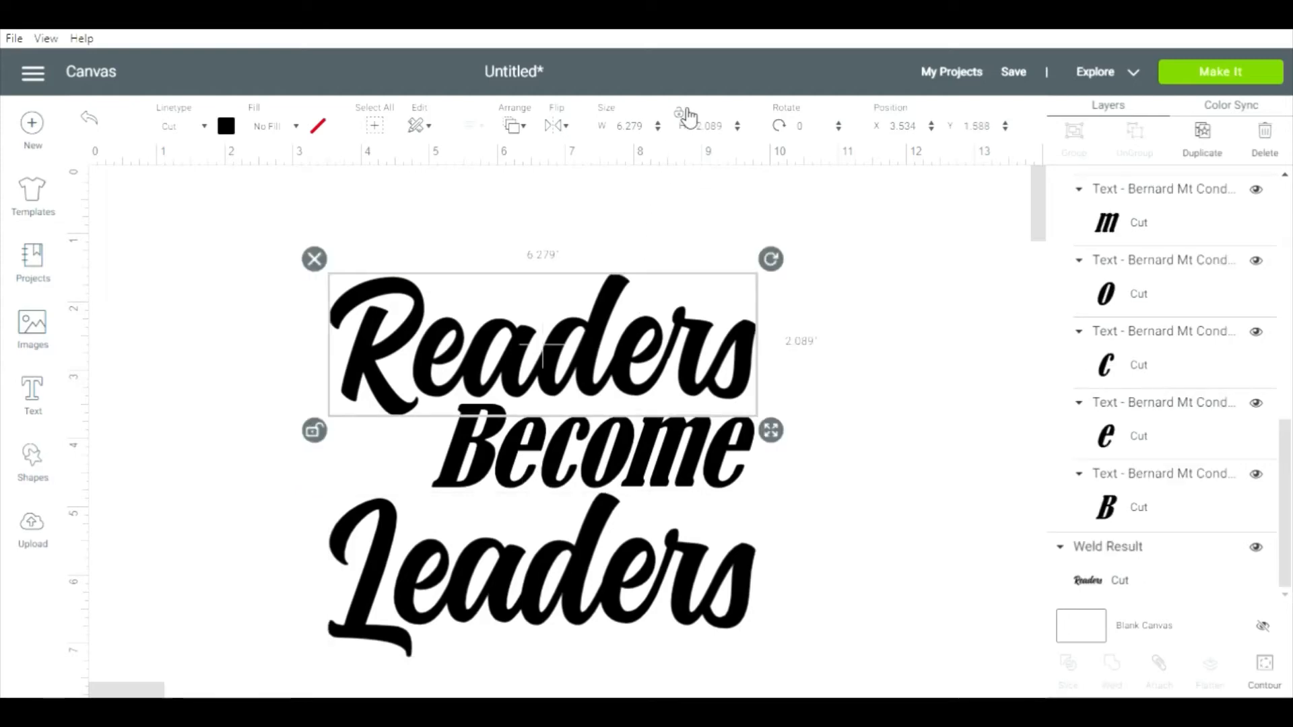
{"action": "left_click", "coordinate": [647, 128]}
{"action": "left_click_drag", "start_coordinate": [648, 130], "coordinate": [638, 133]}
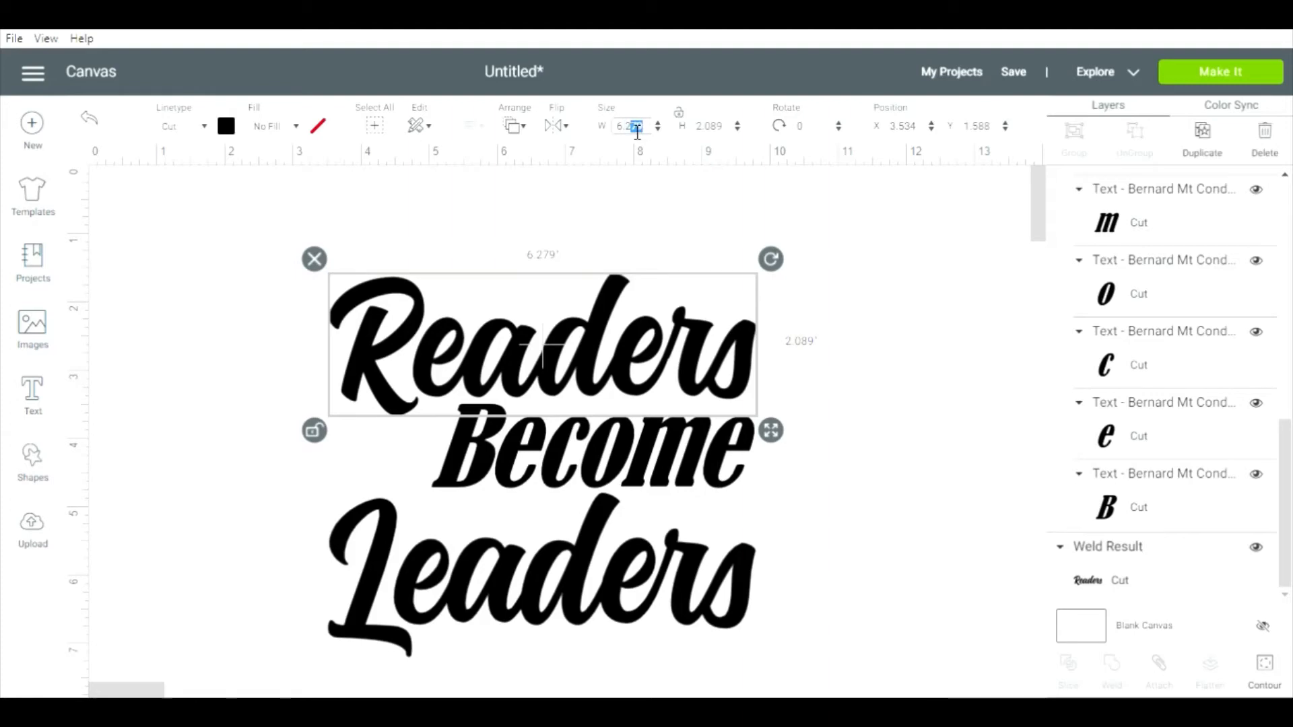
{"action": "left_click", "coordinate": [679, 112]}
{"action": "type", "text": "5"}
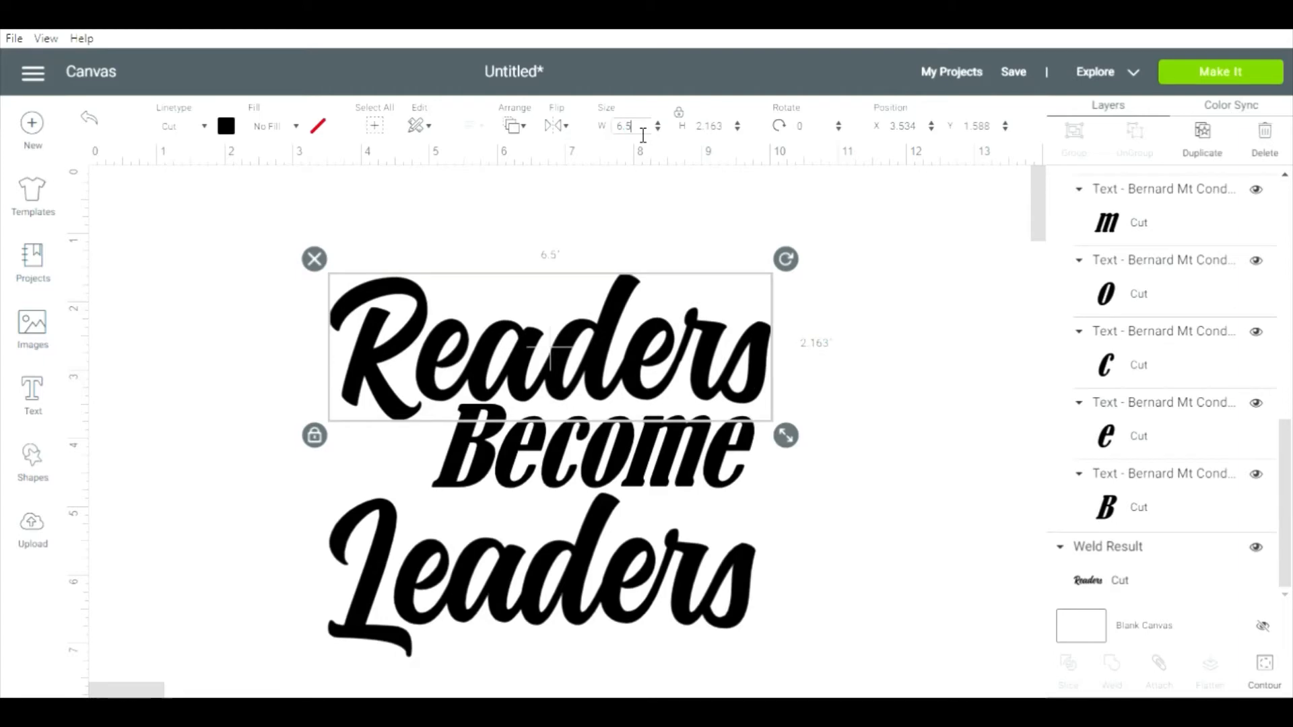
Unlock the proportions of "Readers", set its height to 2.25 in, and lock the proportions again.
{"action": "left_click", "coordinate": [680, 114]}
{"action": "left_click_drag", "start_coordinate": [725, 132], "coordinate": [739, 128]}
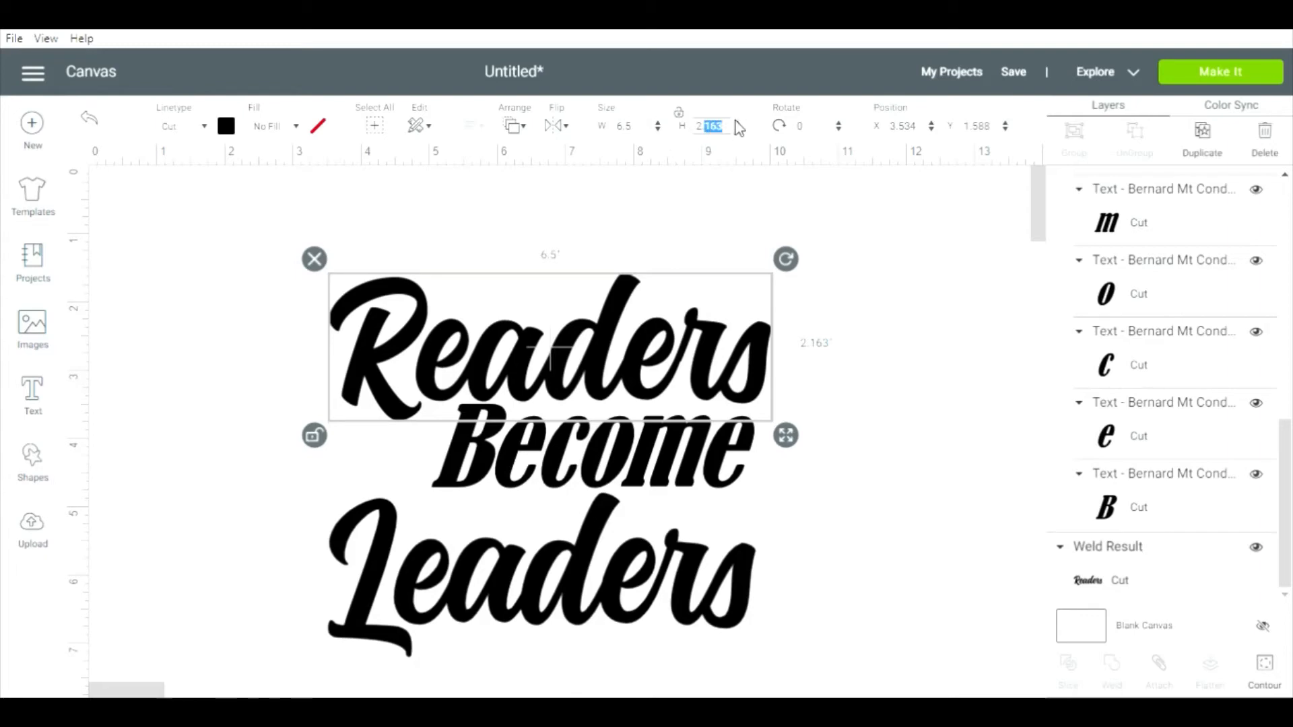
{"action": "type", "text": "25"}
{"action": "key", "text": "Return"}
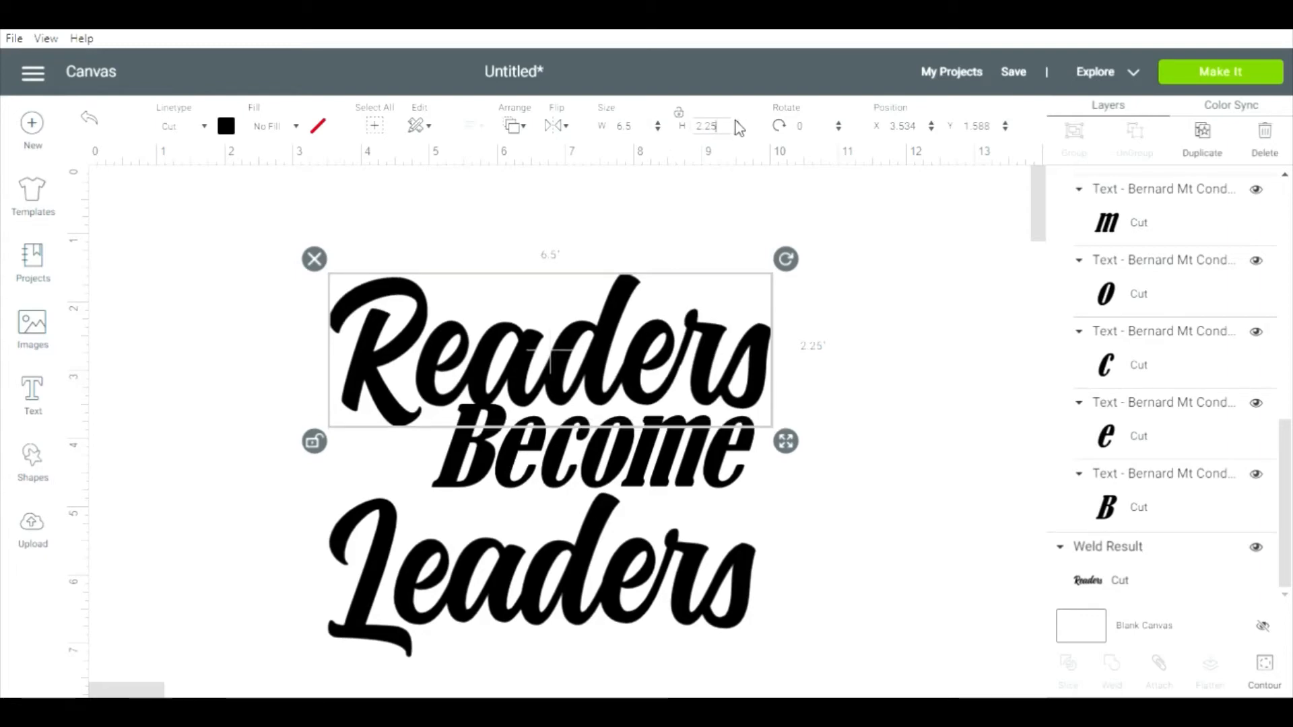
{"action": "left_click", "coordinate": [678, 114]}
Set "Leaders" to 6.5 in wide, and with its proportions unlocked, to 2.25 in high.
{"action": "left_click", "coordinate": [557, 515]}
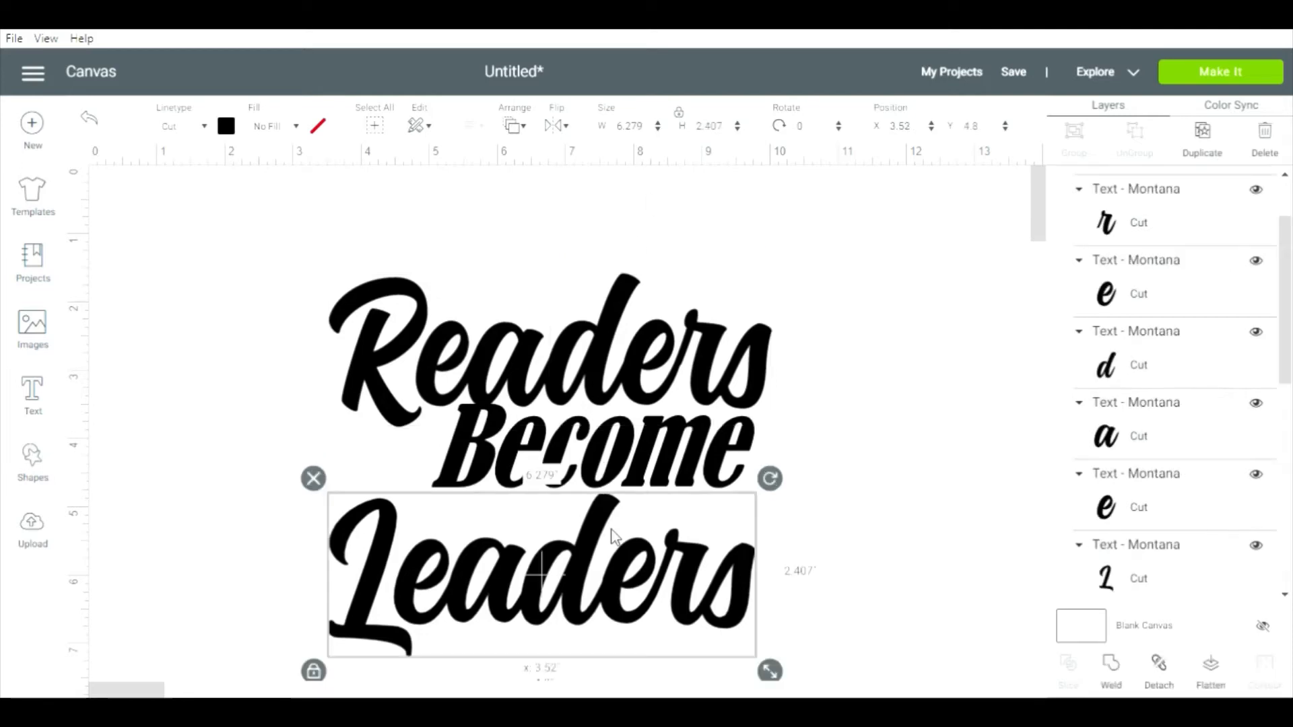
{"action": "double_click", "coordinate": [633, 127]}
{"action": "type", "text": "5"}
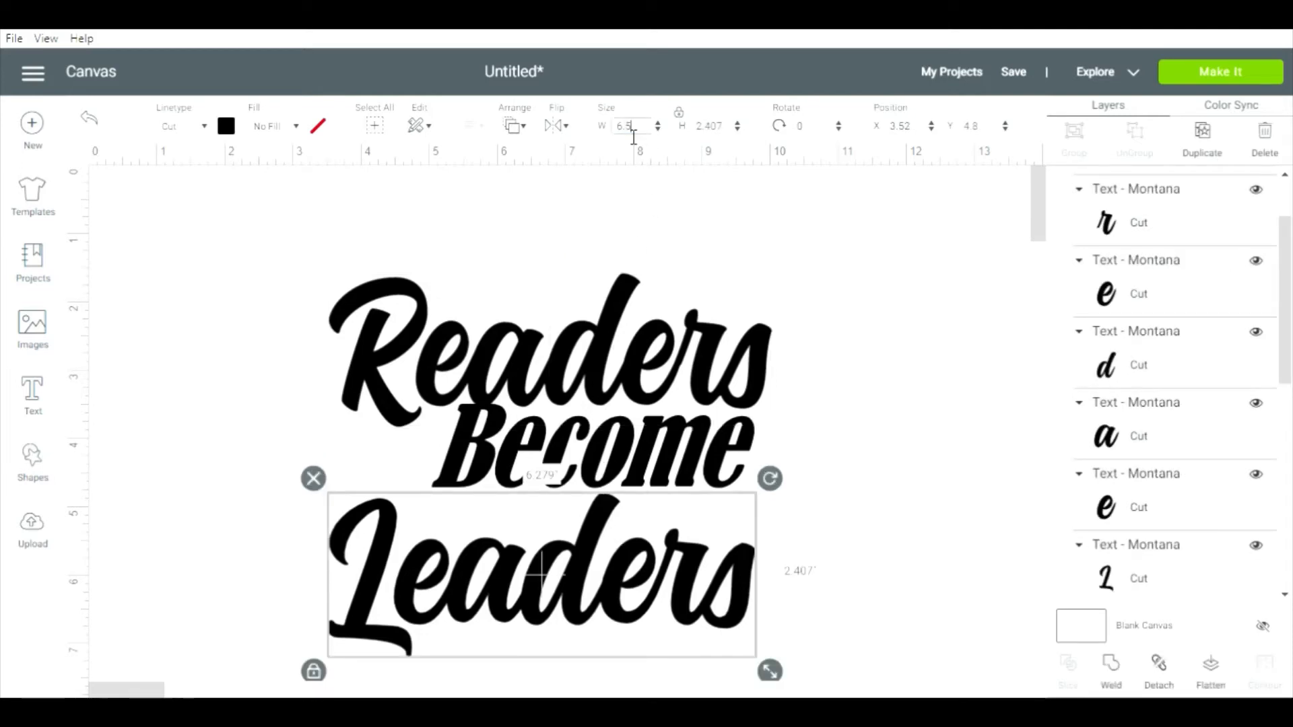
{"action": "key", "text": "Return"}
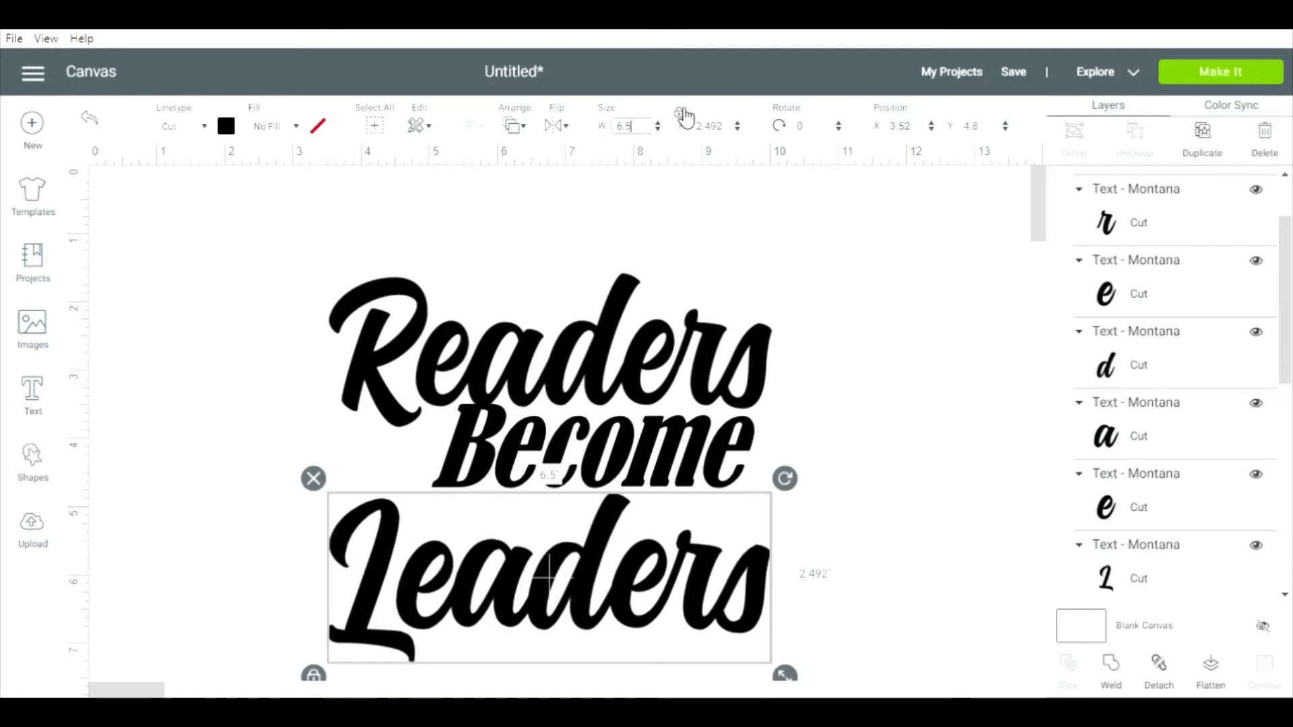
{"action": "double_click", "coordinate": [716, 132]}
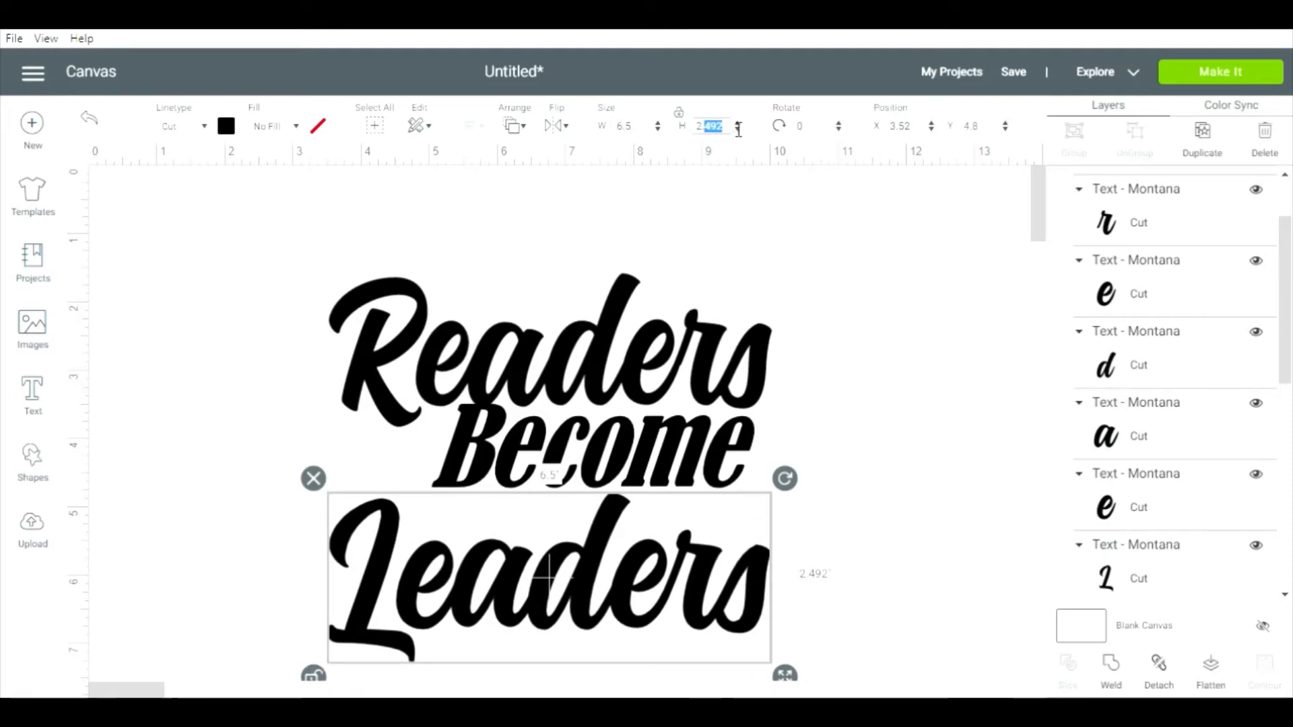
{"action": "type", "text": "2.25"}
{"action": "key", "text": "Return"}
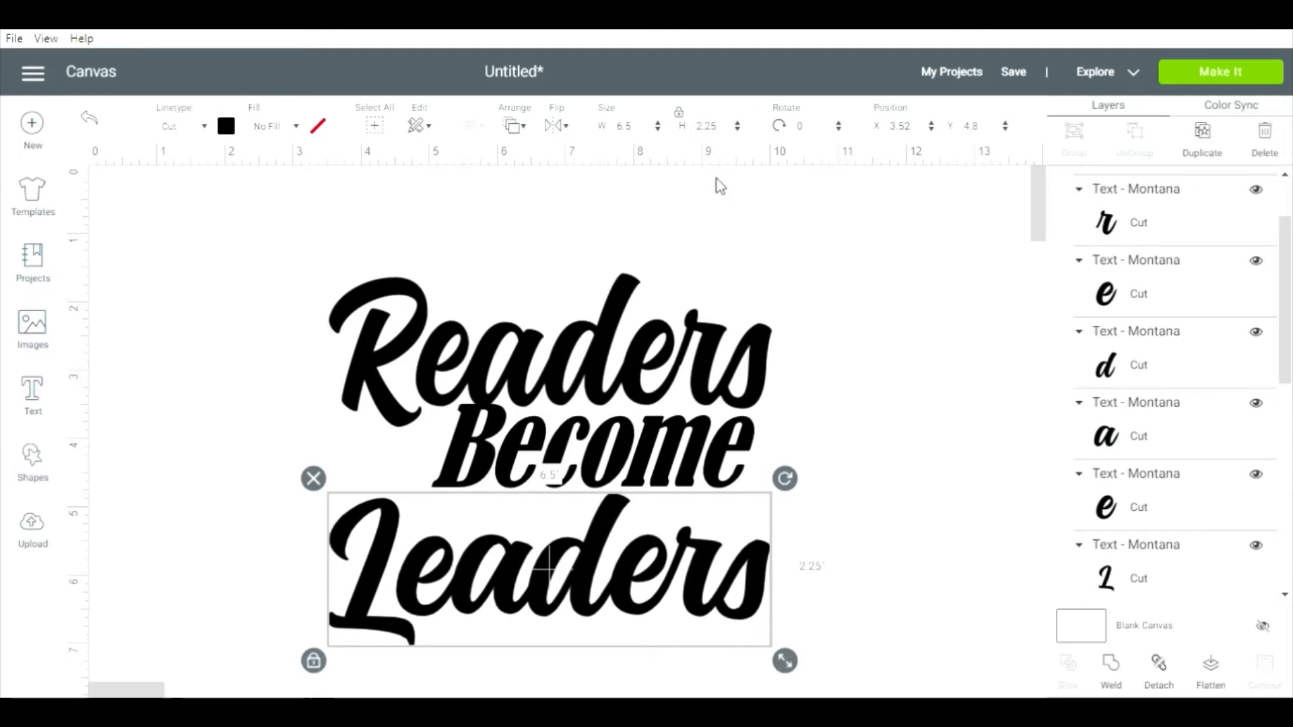
Lower "Become" slightly so it fits between "Readers" and "Leaders".
{"action": "left_click", "coordinate": [768, 264]}
{"action": "left_click", "coordinate": [641, 431]}
{"action": "left_click_drag", "start_coordinate": [642, 431], "coordinate": [644, 439]}
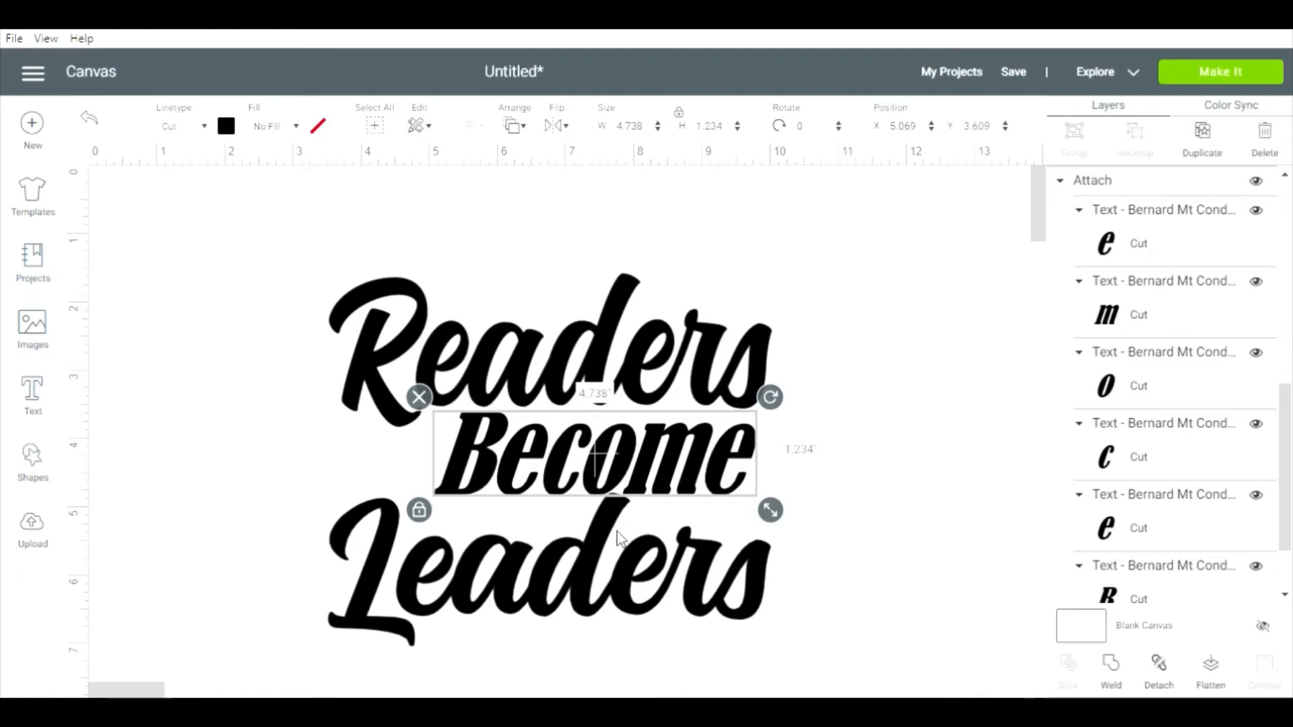
Center only "Readers" and "Leaders" horizontally on each other, and select "Become".
{"action": "left_click_drag", "start_coordinate": [617, 531], "coordinate": [605, 543]}
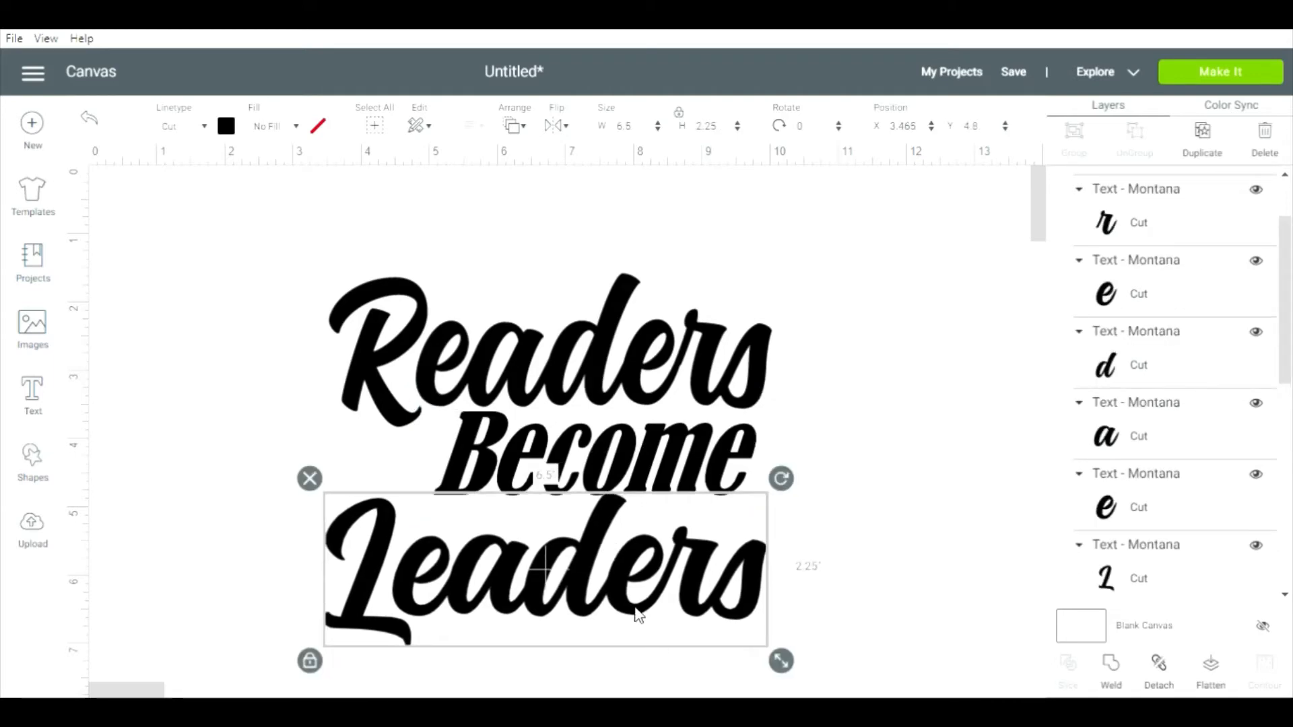
{"action": "left_click", "coordinate": [586, 367], "text": "shift"}
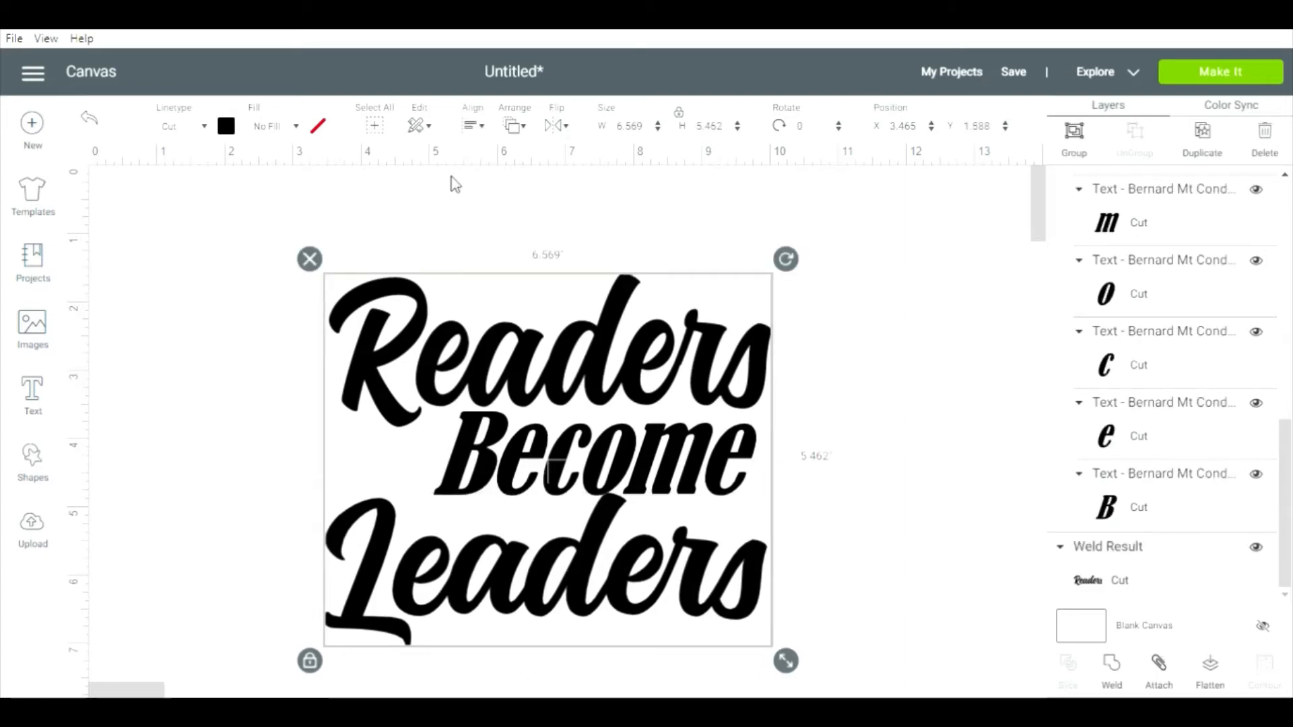
{"action": "left_click", "coordinate": [469, 126]}
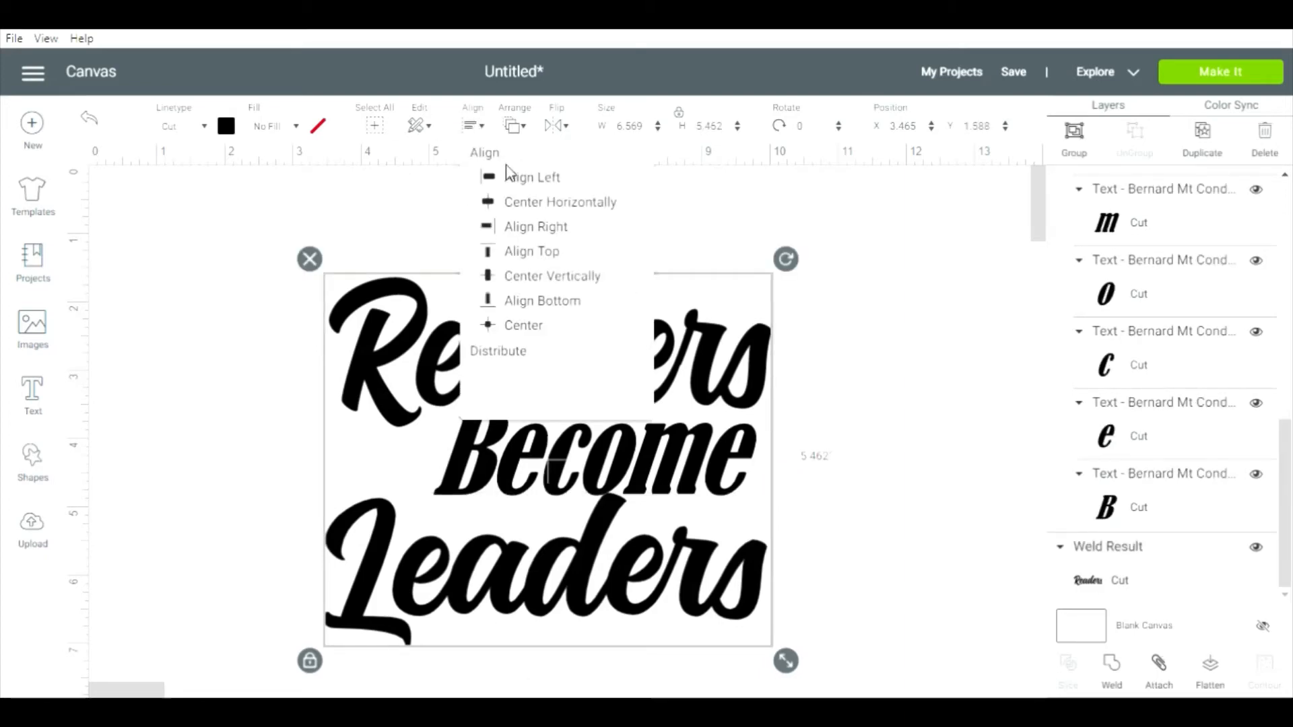
{"action": "left_click", "coordinate": [535, 200]}
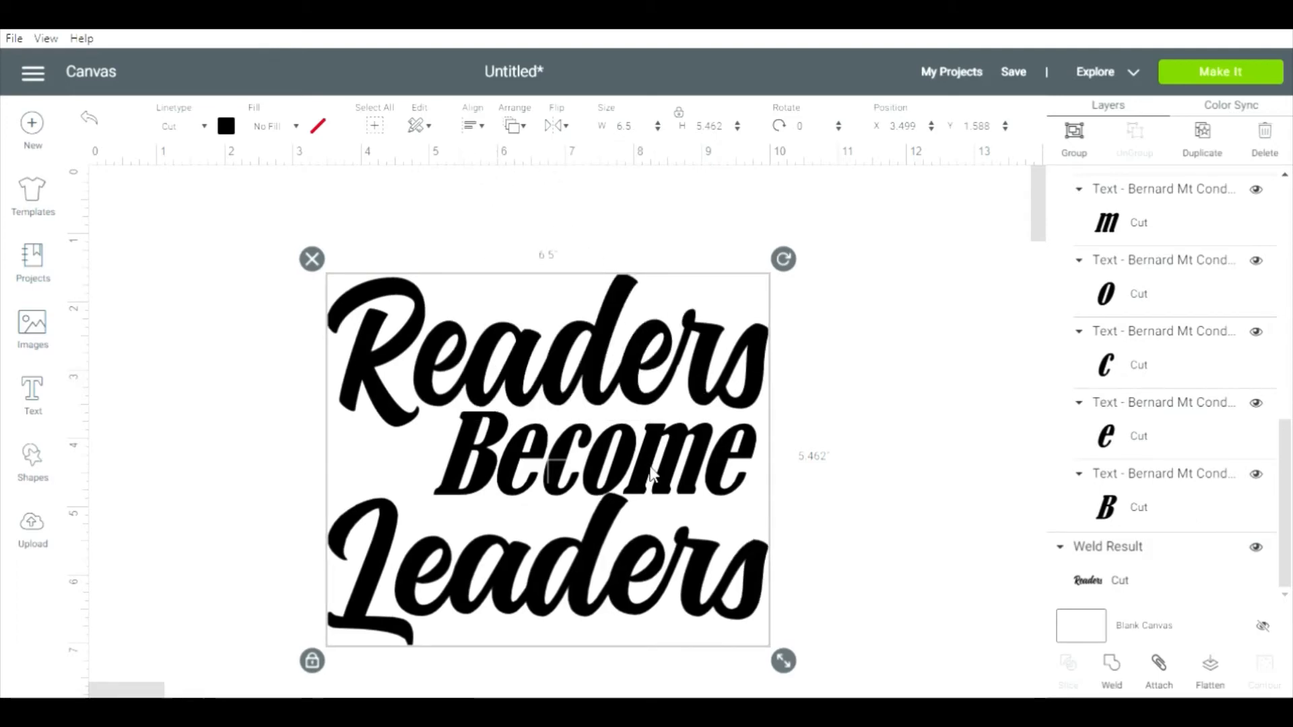
{"action": "left_click", "coordinate": [829, 468]}
{"action": "left_click", "coordinate": [674, 466]}
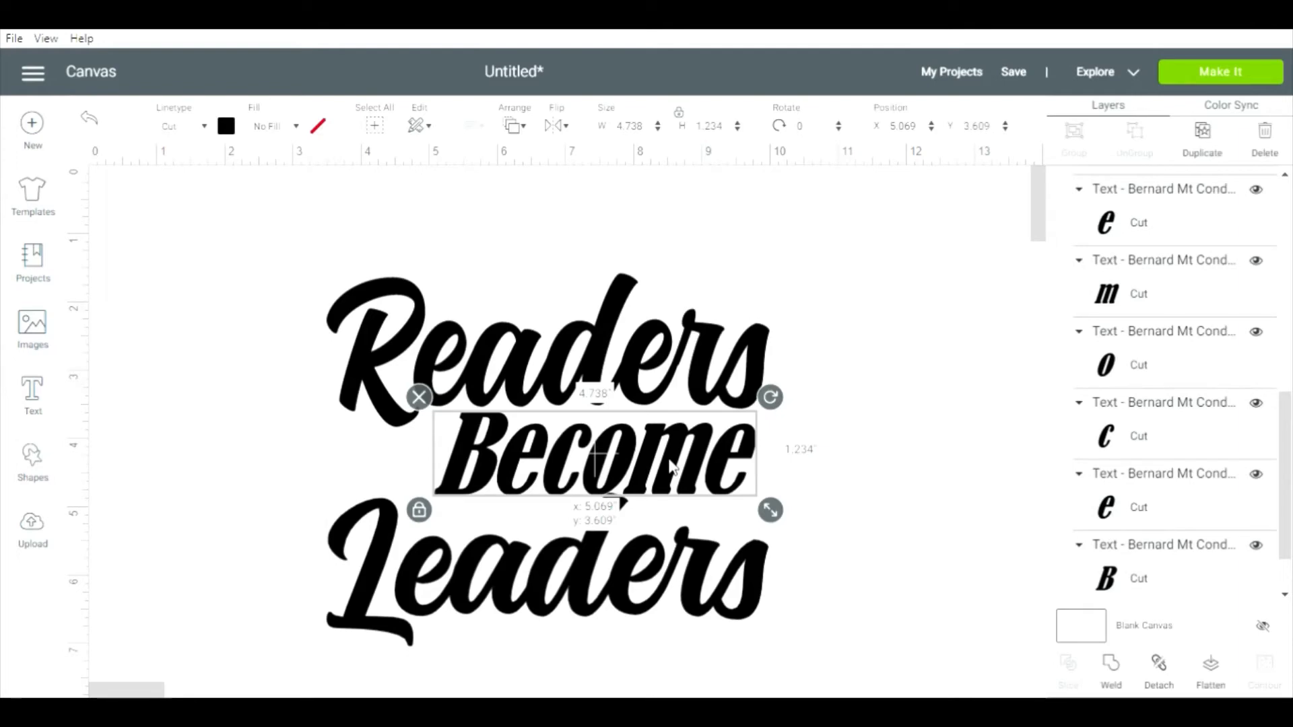
Raise "Become" slightly so it sits snugly between "Readers" and "Leaders".
{"action": "left_click_drag", "start_coordinate": [673, 467], "coordinate": [673, 463]}
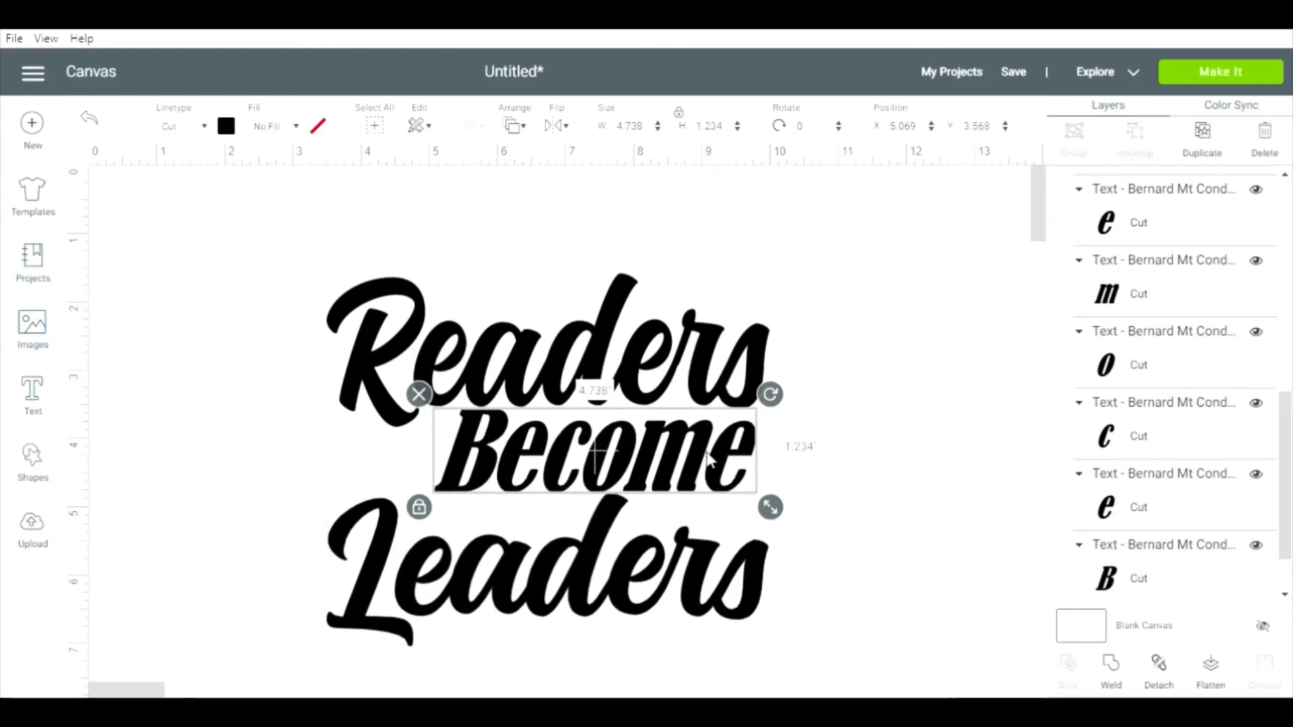
{"action": "left_click", "coordinate": [860, 456]}
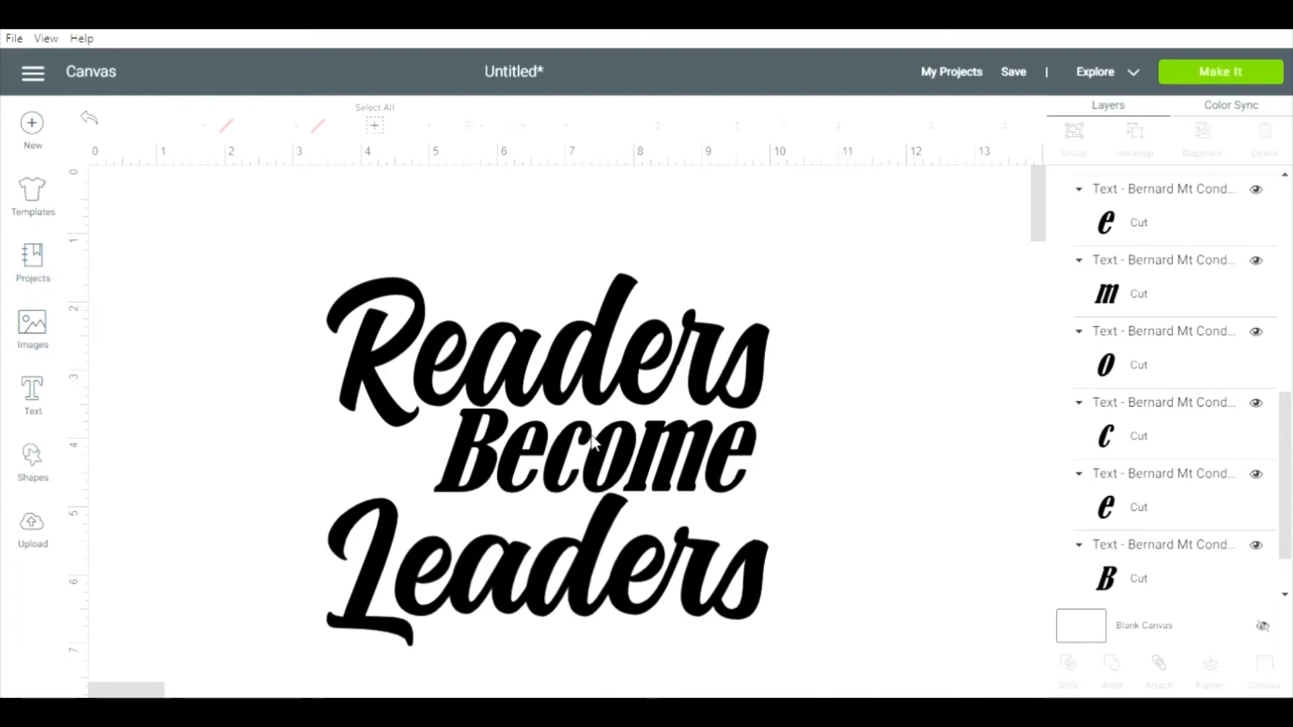
Try blue and red as the material color of "Readers".
{"action": "left_click", "coordinate": [609, 367]}
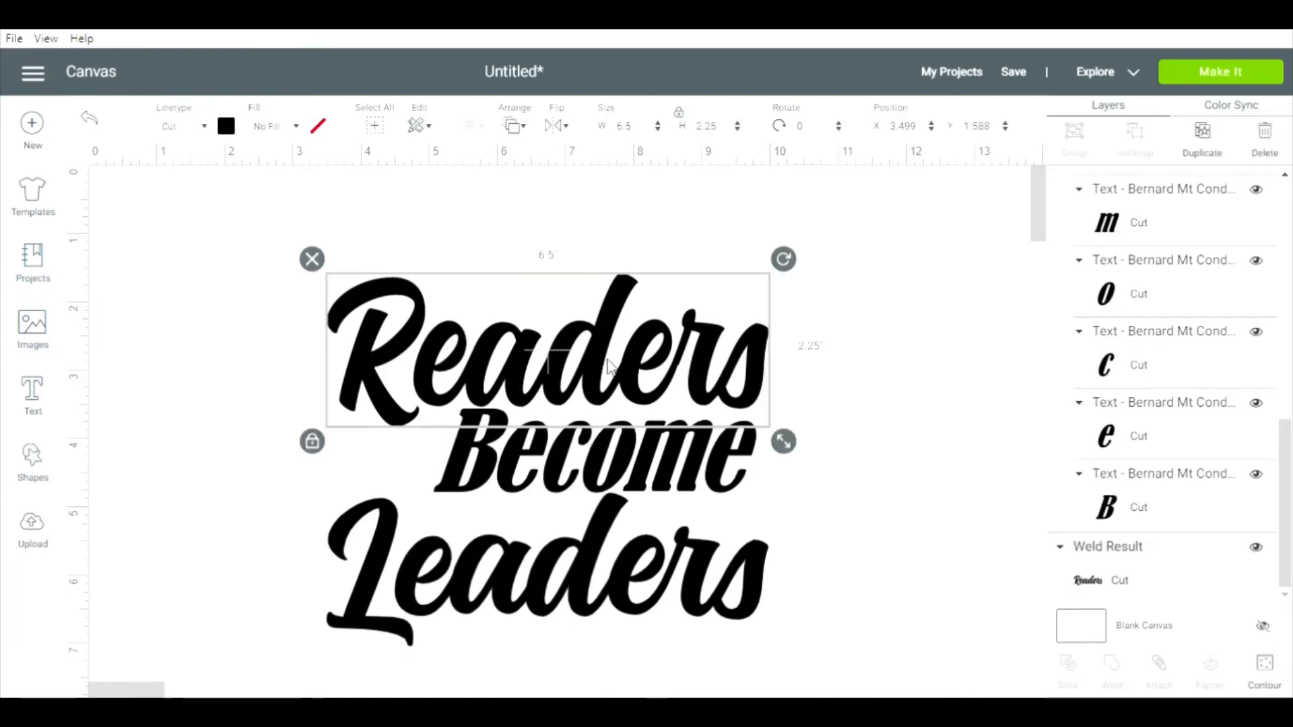
{"action": "left_click", "coordinate": [227, 127]}
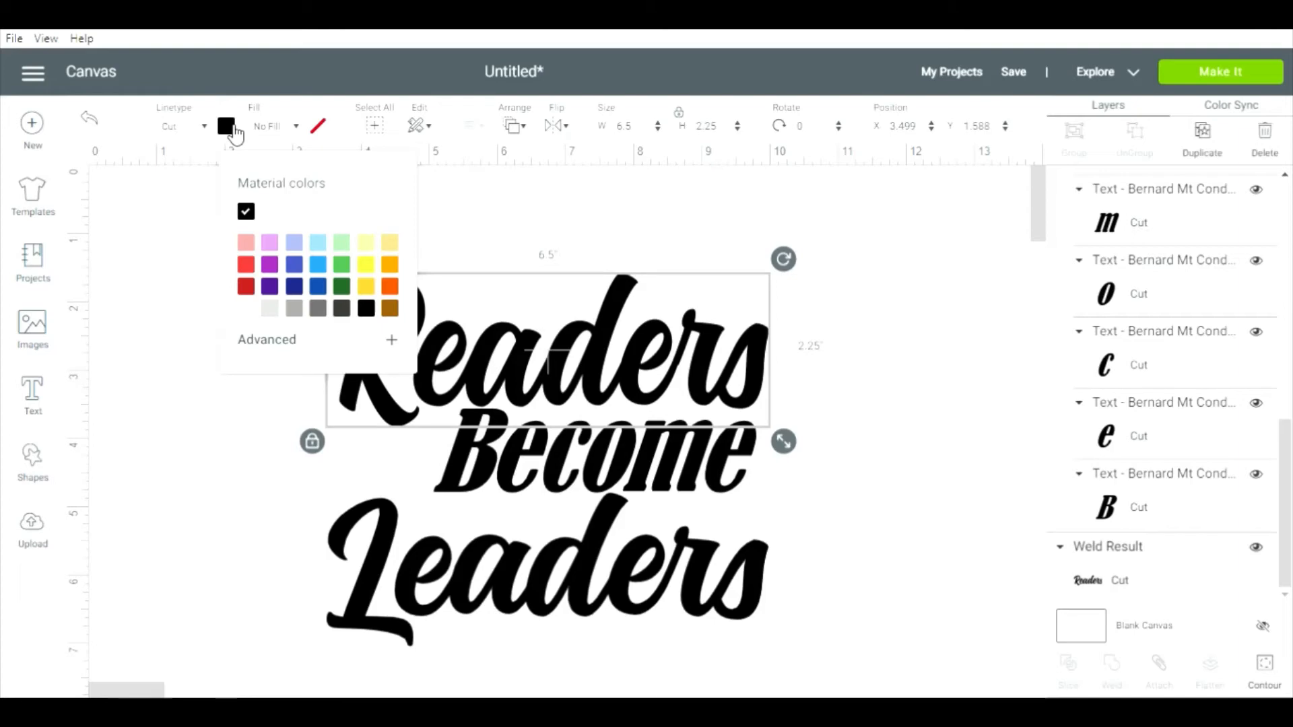
{"action": "left_click", "coordinate": [319, 266]}
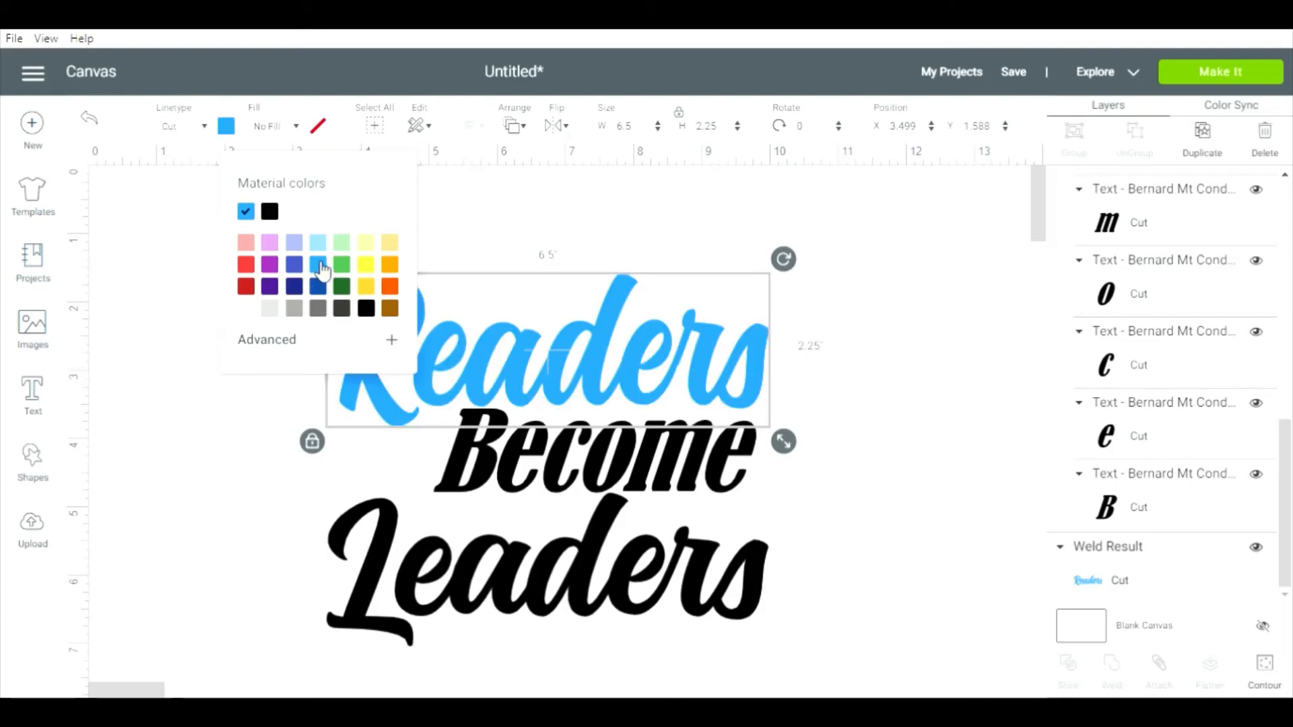
{"action": "left_click", "coordinate": [257, 268]}
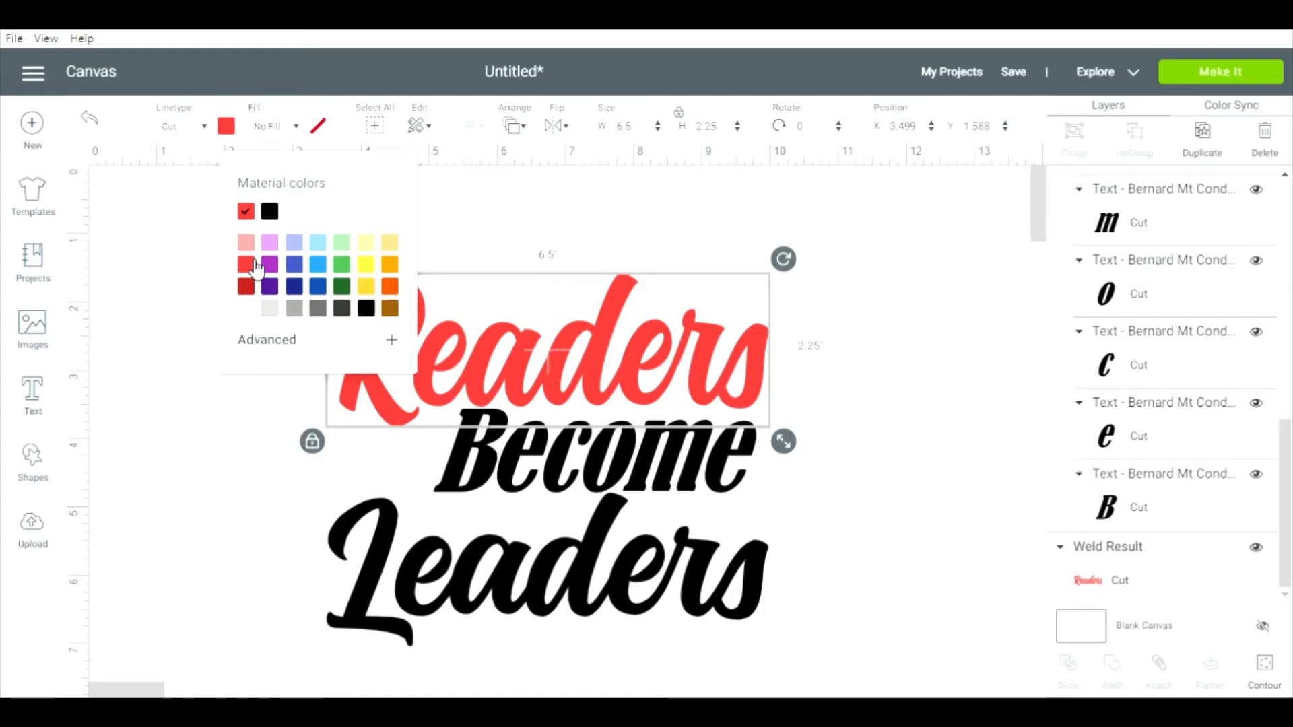
Change the material color of "Leaders" to red.
{"action": "left_click", "coordinate": [551, 570]}
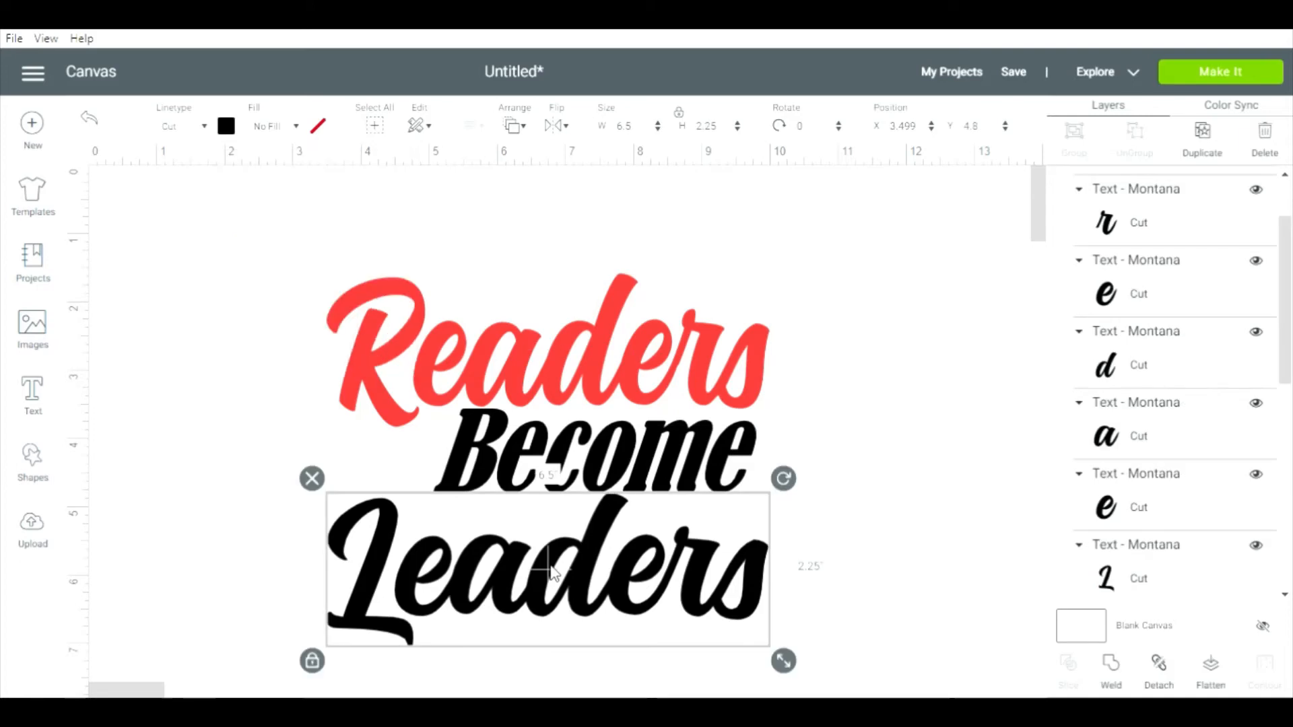
{"action": "left_click", "coordinate": [226, 127]}
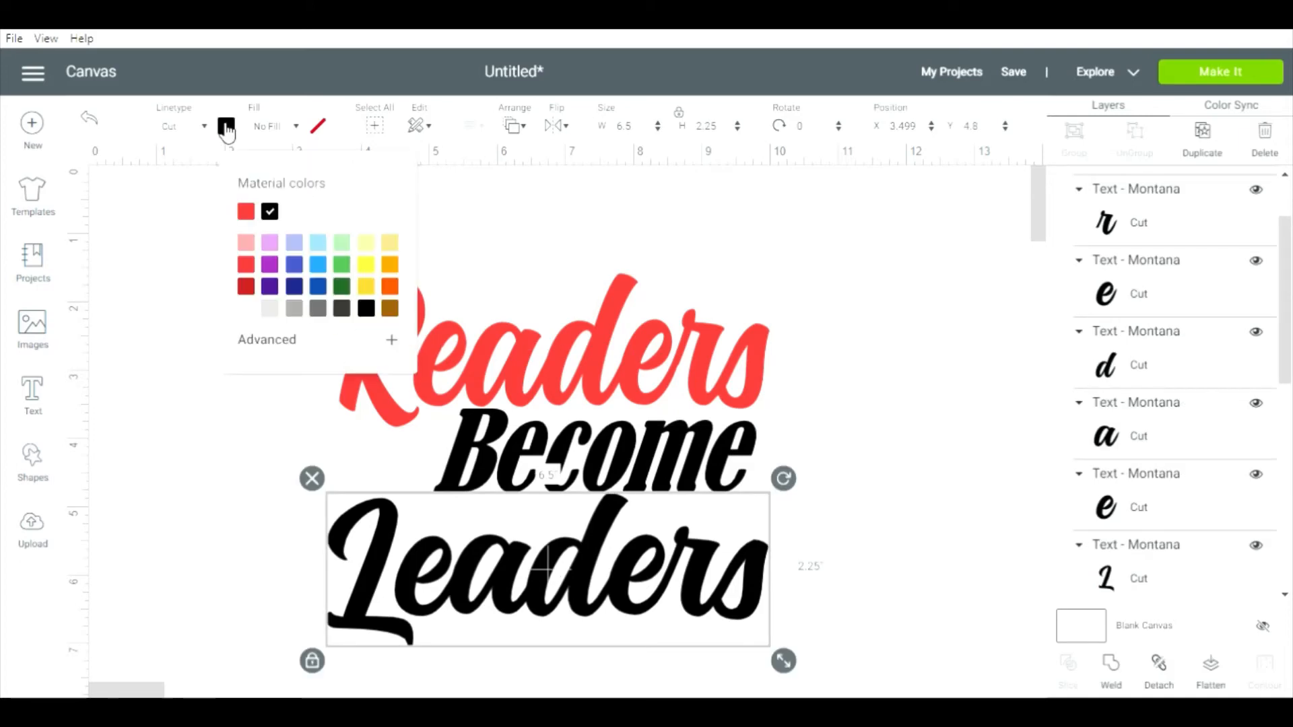
{"action": "left_click", "coordinate": [254, 268]}
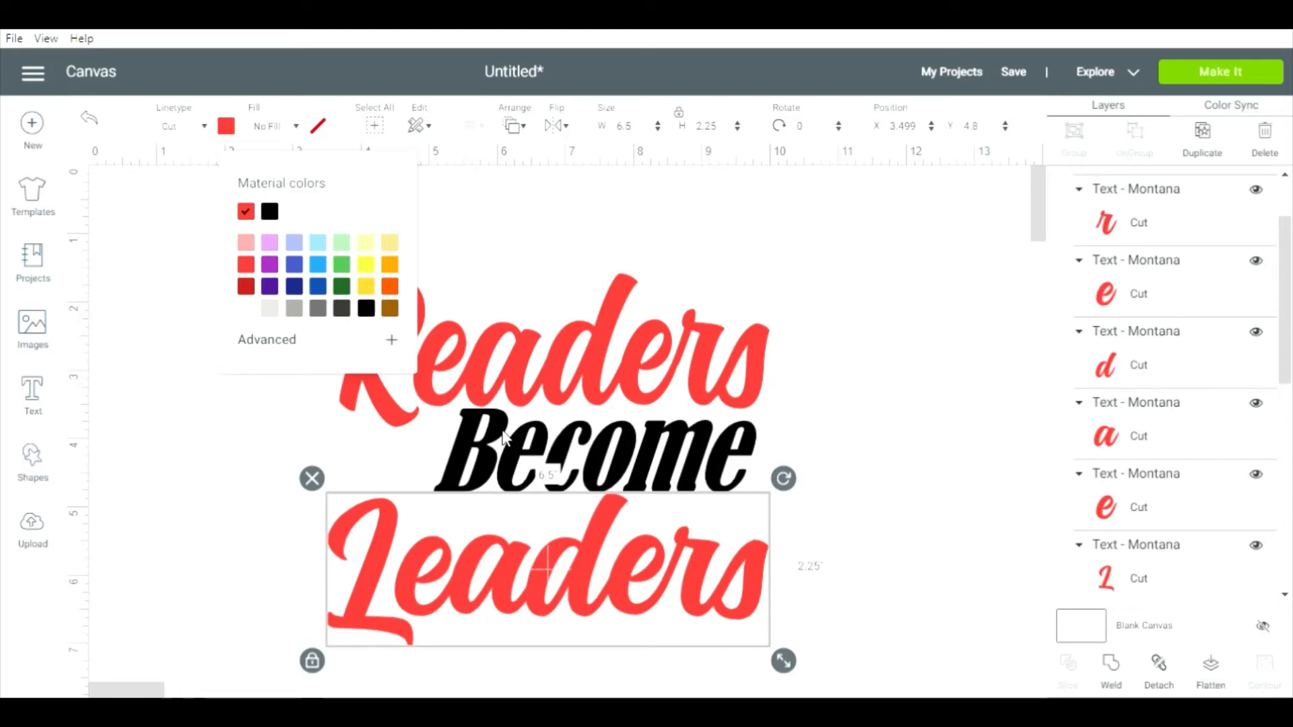
Change the material color of "Readers" to purple.
{"action": "left_click", "coordinate": [520, 381]}
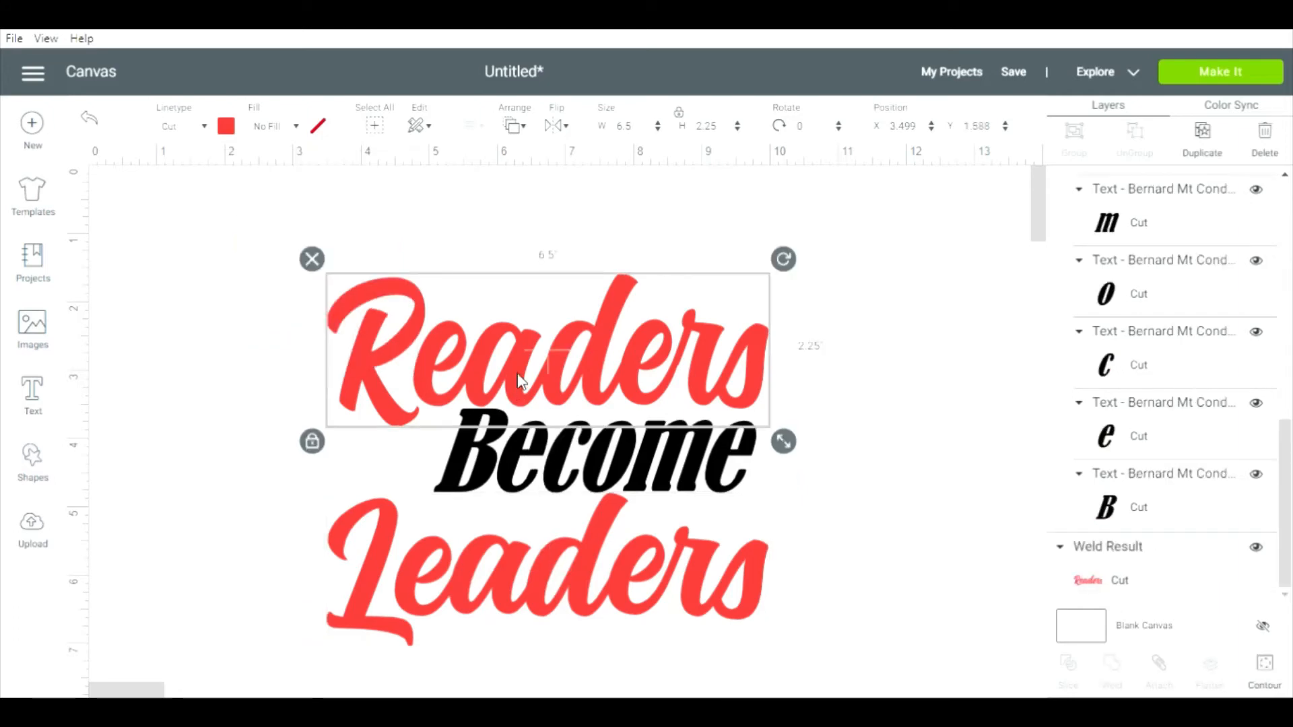
{"action": "left_click", "coordinate": [226, 126]}
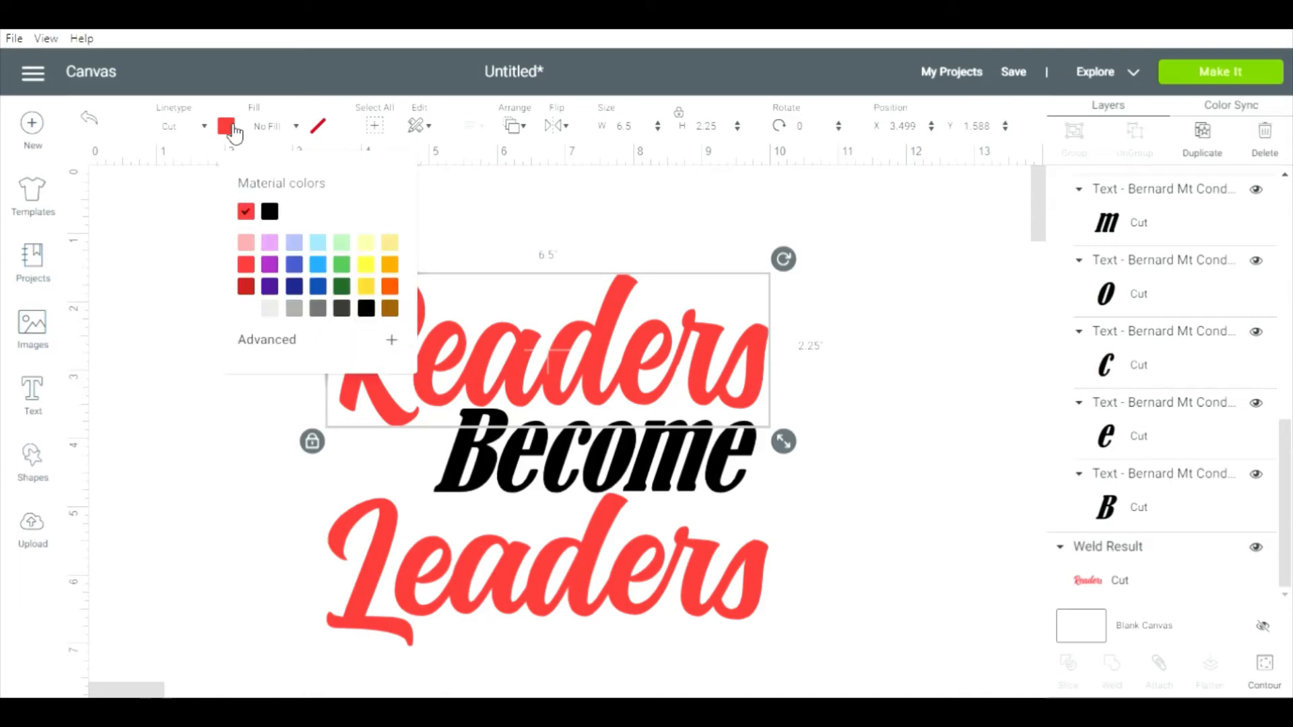
{"action": "left_click", "coordinate": [269, 265]}
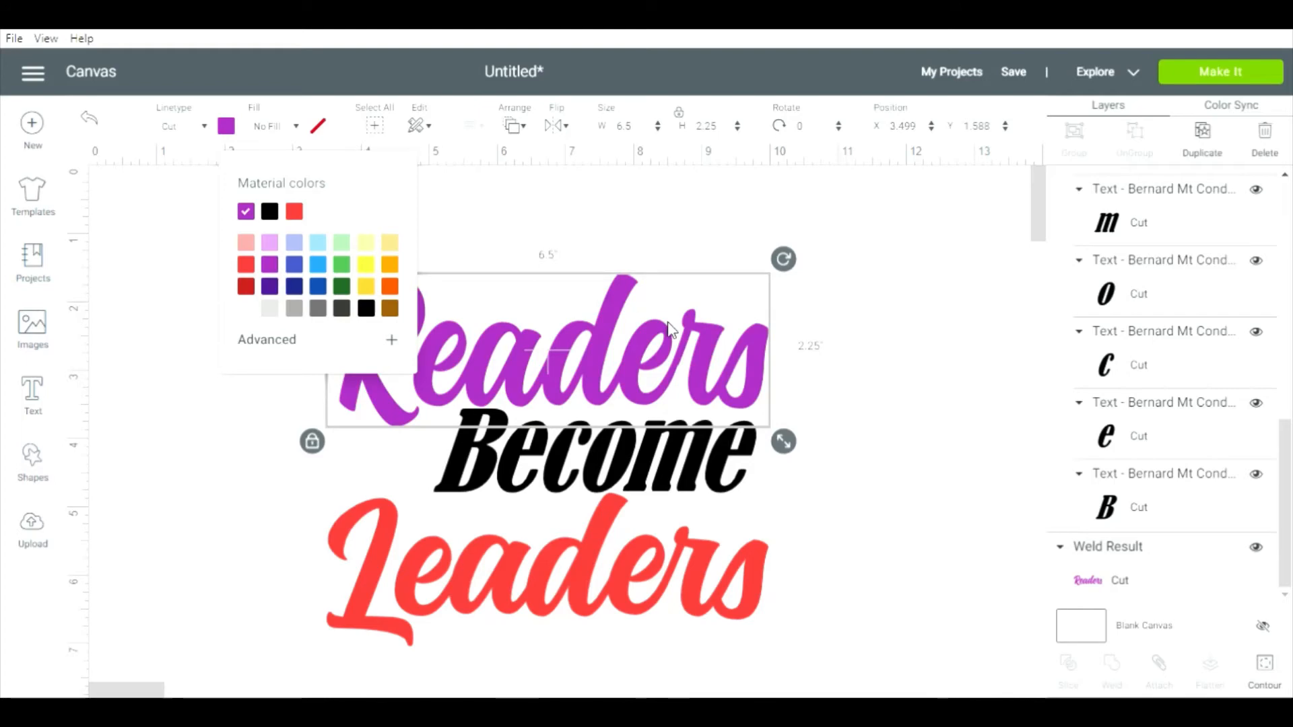
{"action": "left_click", "coordinate": [826, 398]}
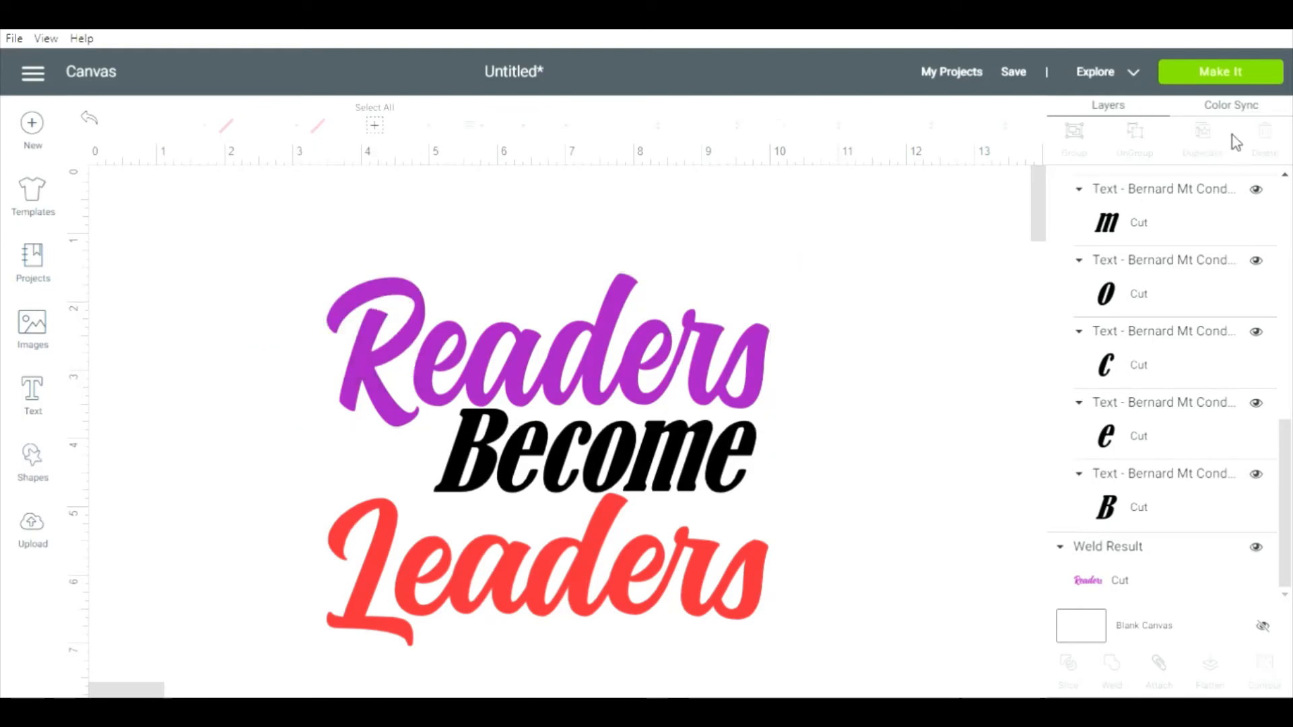
Use Color Sync to match "Leaders" to the purple of "Readers", and return to the layer list.
{"action": "left_click", "coordinate": [1232, 105]}
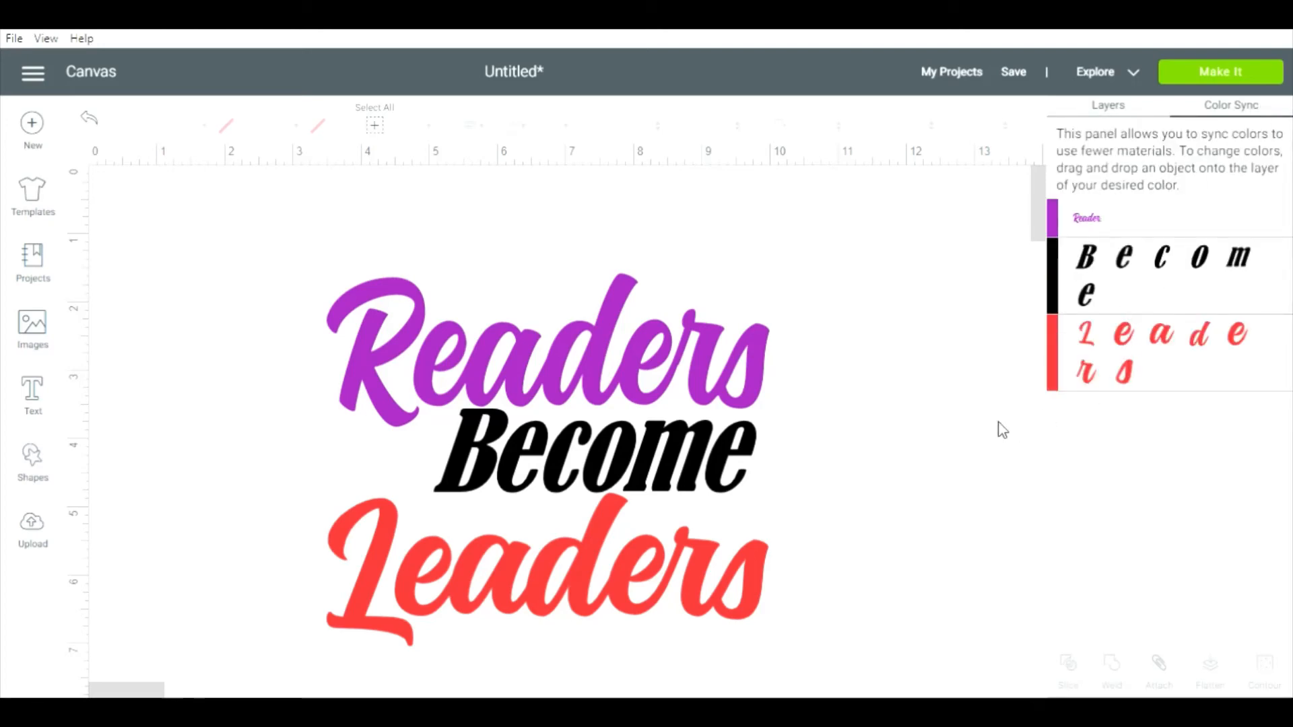
{"action": "left_click", "coordinate": [762, 584]}
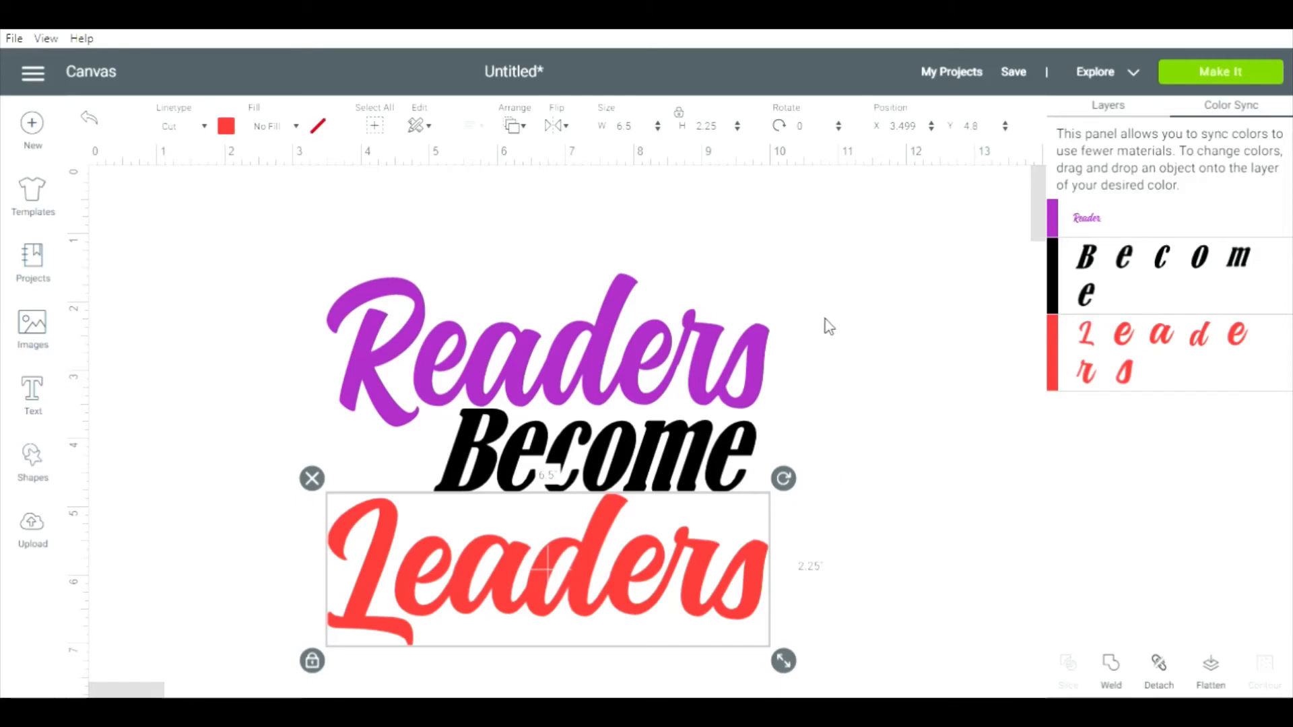
{"action": "left_click_drag", "start_coordinate": [1084, 349], "coordinate": [1149, 256]}
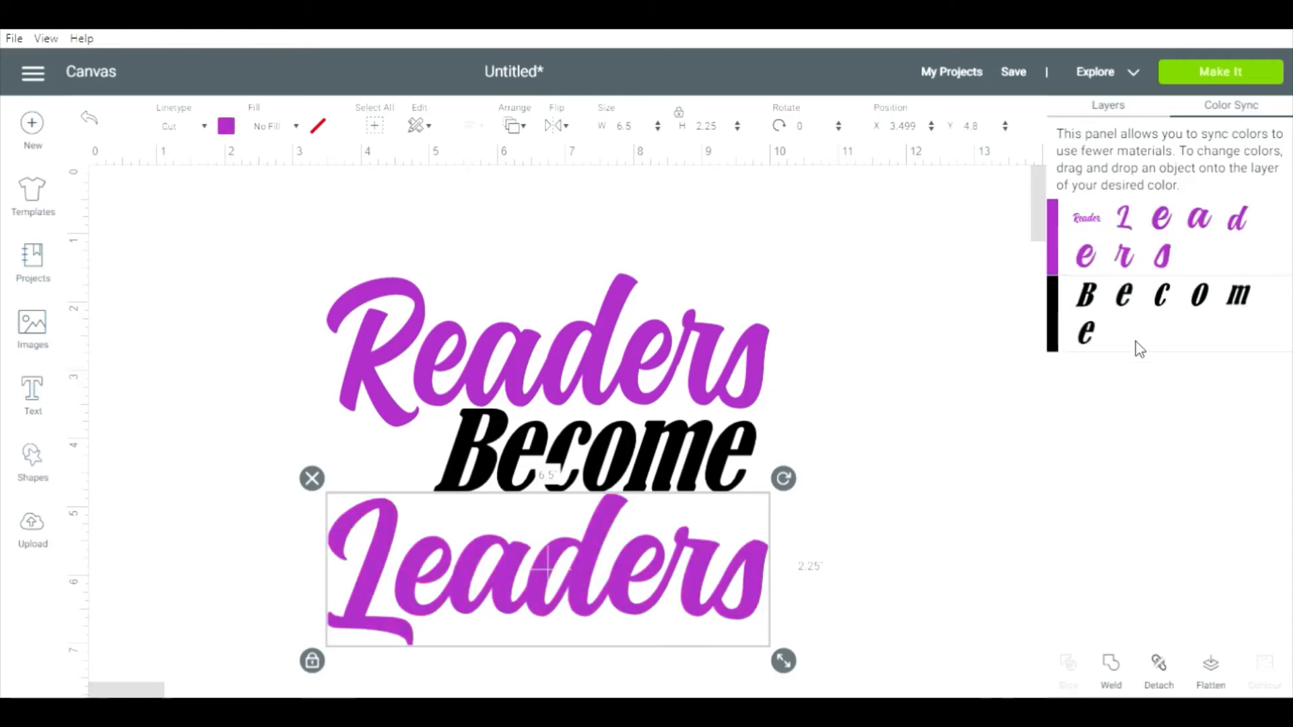
{"action": "left_click", "coordinate": [897, 404]}
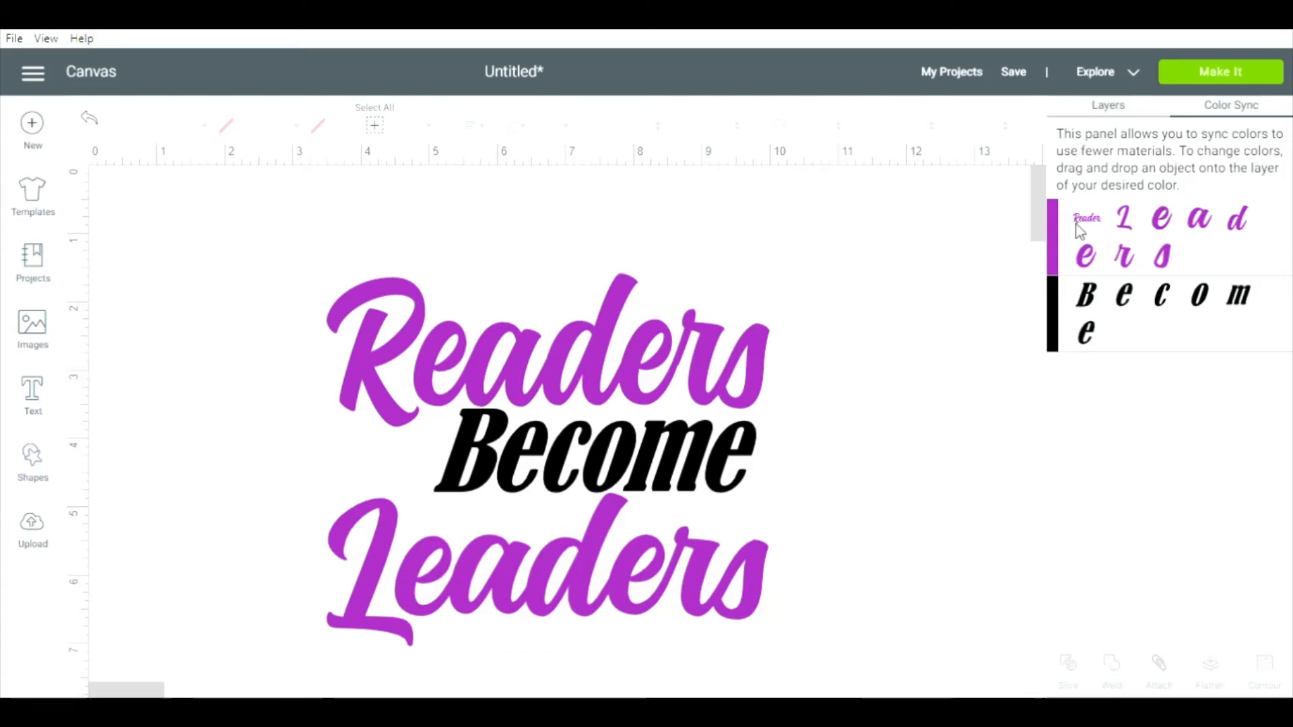
{"action": "left_click", "coordinate": [1120, 108]}
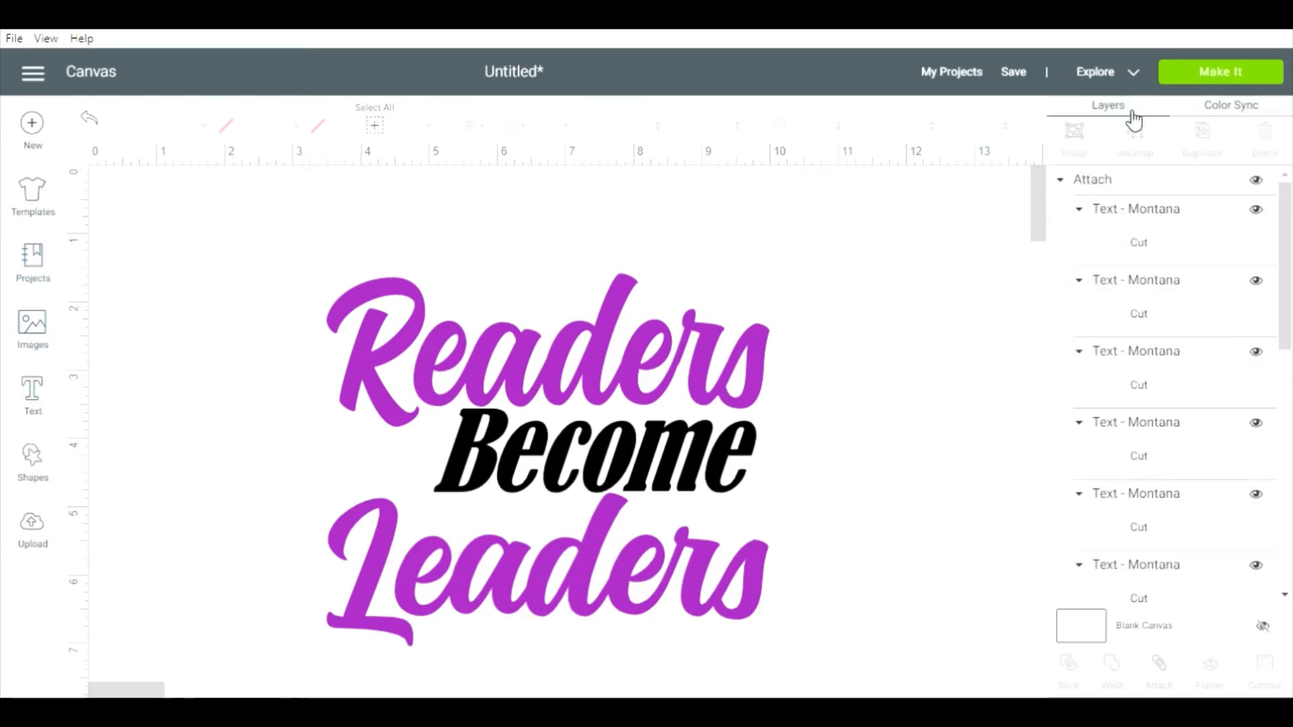
{"action": "left_click_drag", "start_coordinate": [1284, 251], "coordinate": [1291, 570]}
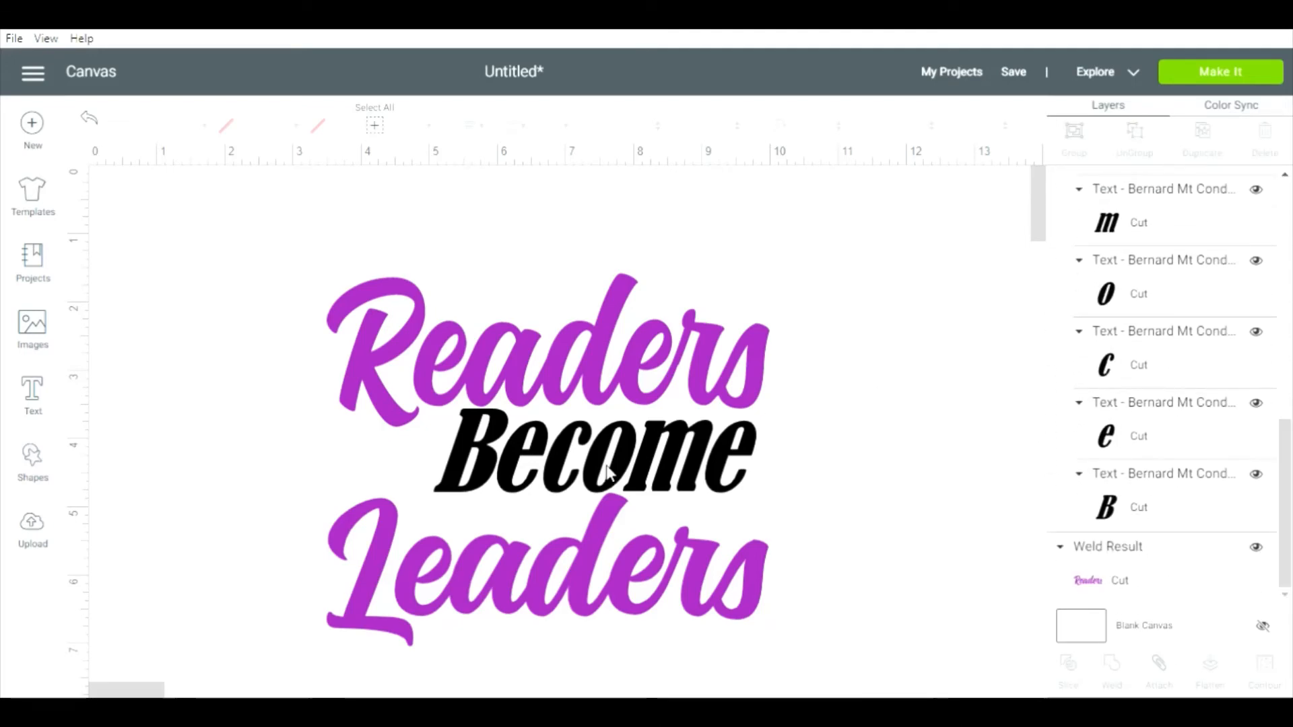
Try light blue and dark gray as the material color of "Become", and set it back to black.
{"action": "left_click", "coordinate": [639, 442]}
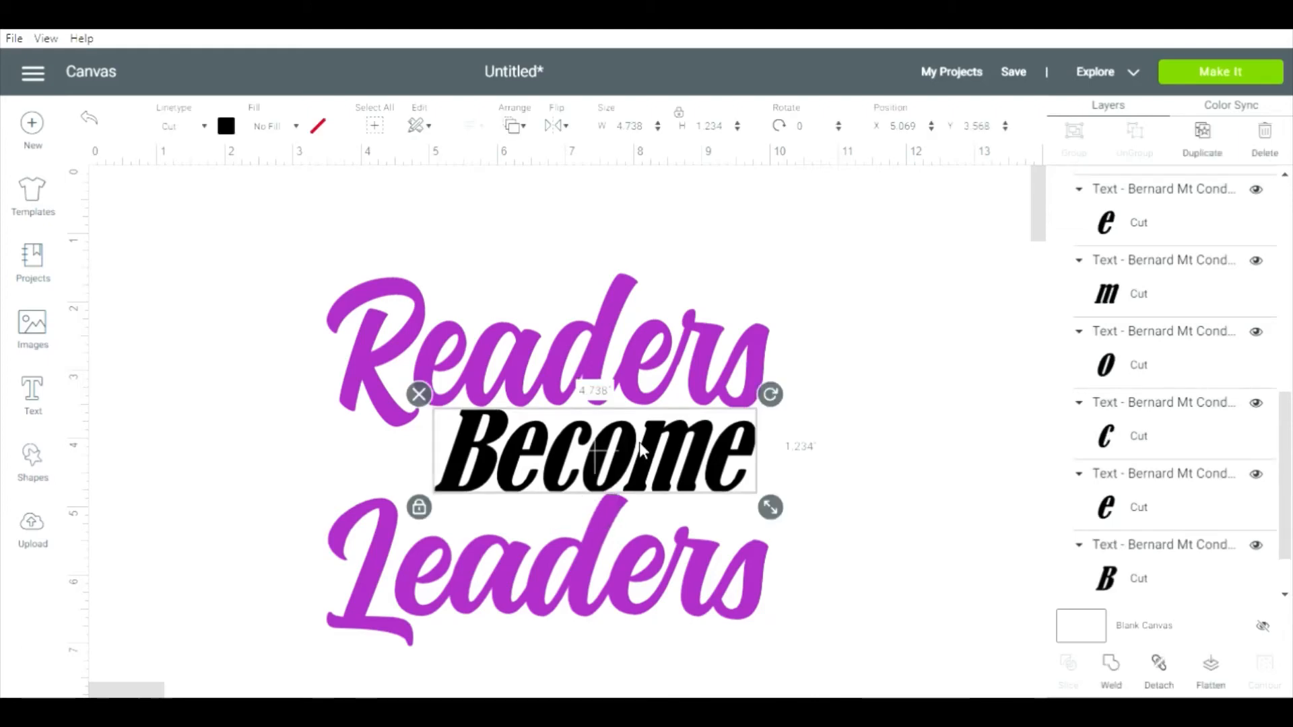
{"action": "left_click", "coordinate": [235, 133]}
{"action": "left_click", "coordinate": [247, 242]}
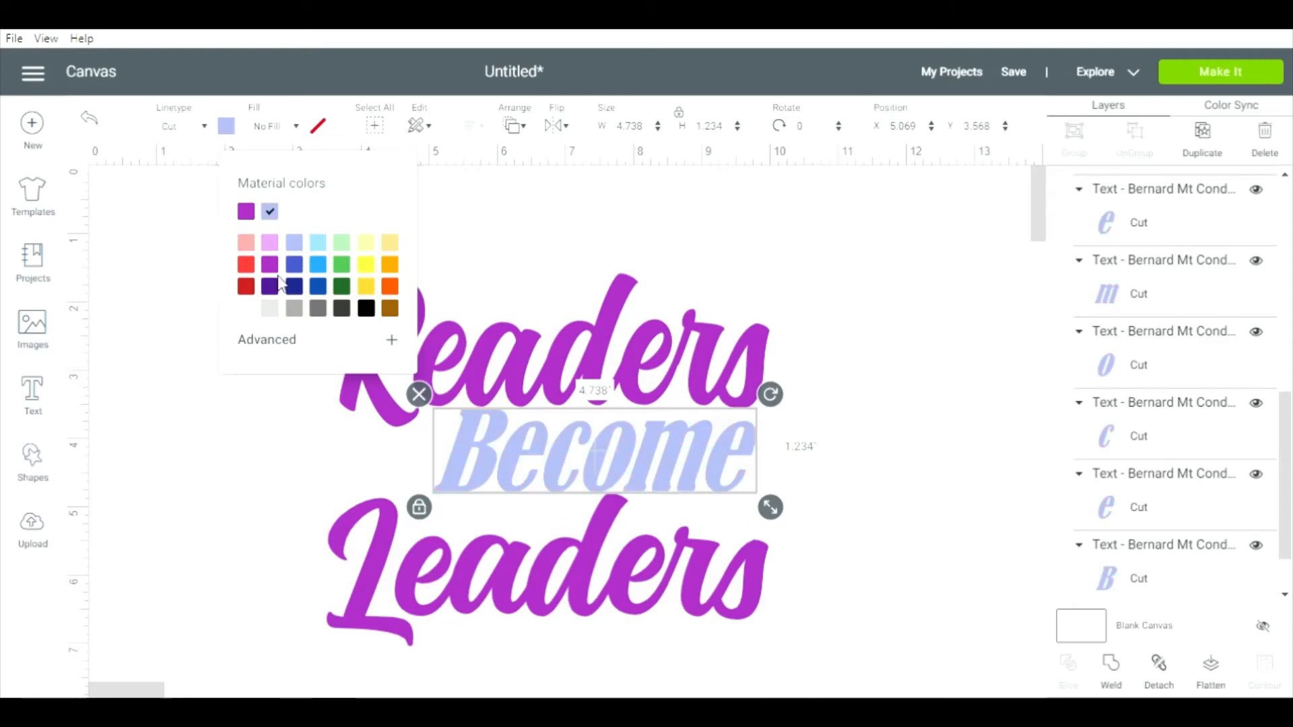
{"action": "left_click", "coordinate": [350, 313]}
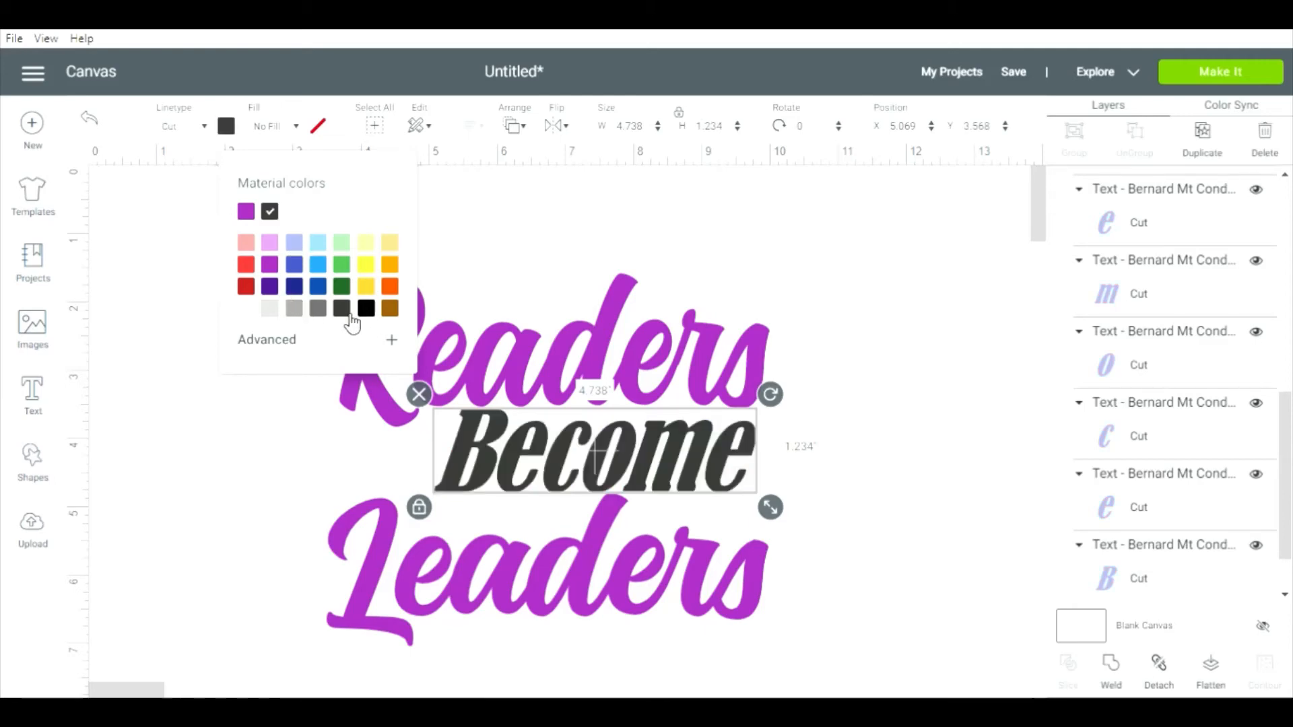
{"action": "left_click", "coordinate": [368, 311]}
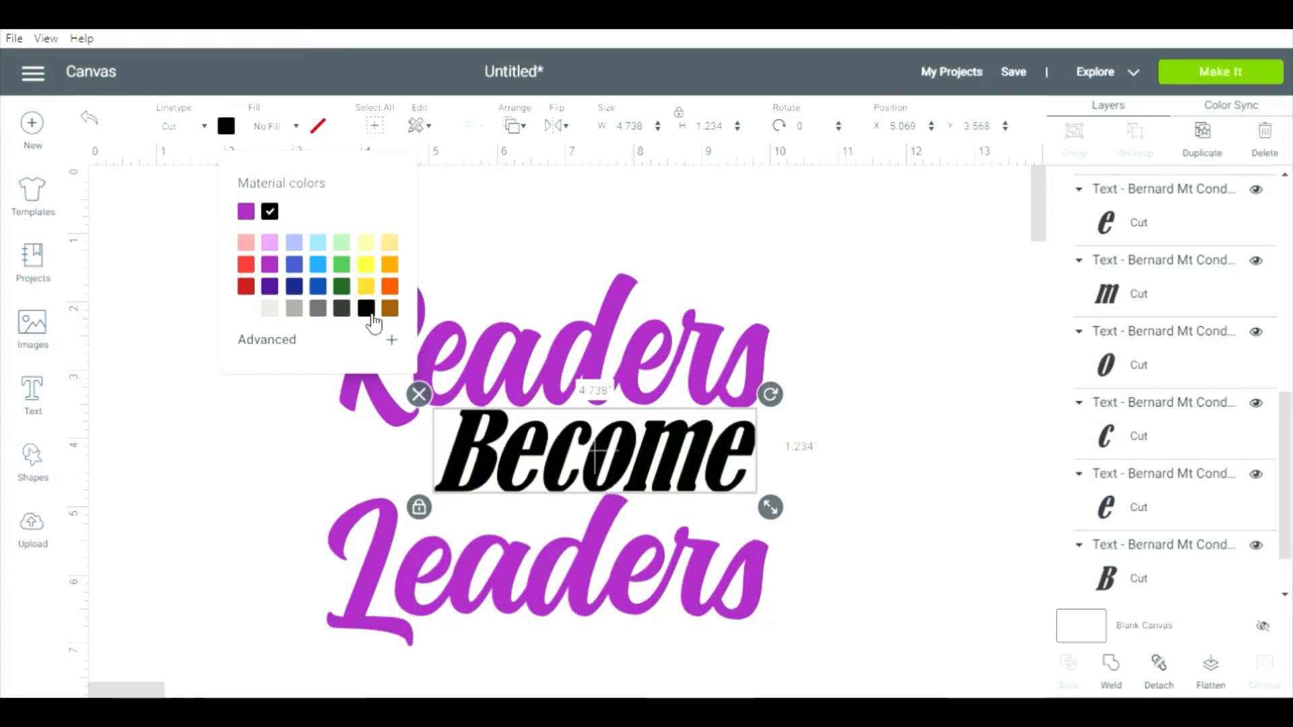
{"action": "left_click", "coordinate": [678, 230]}
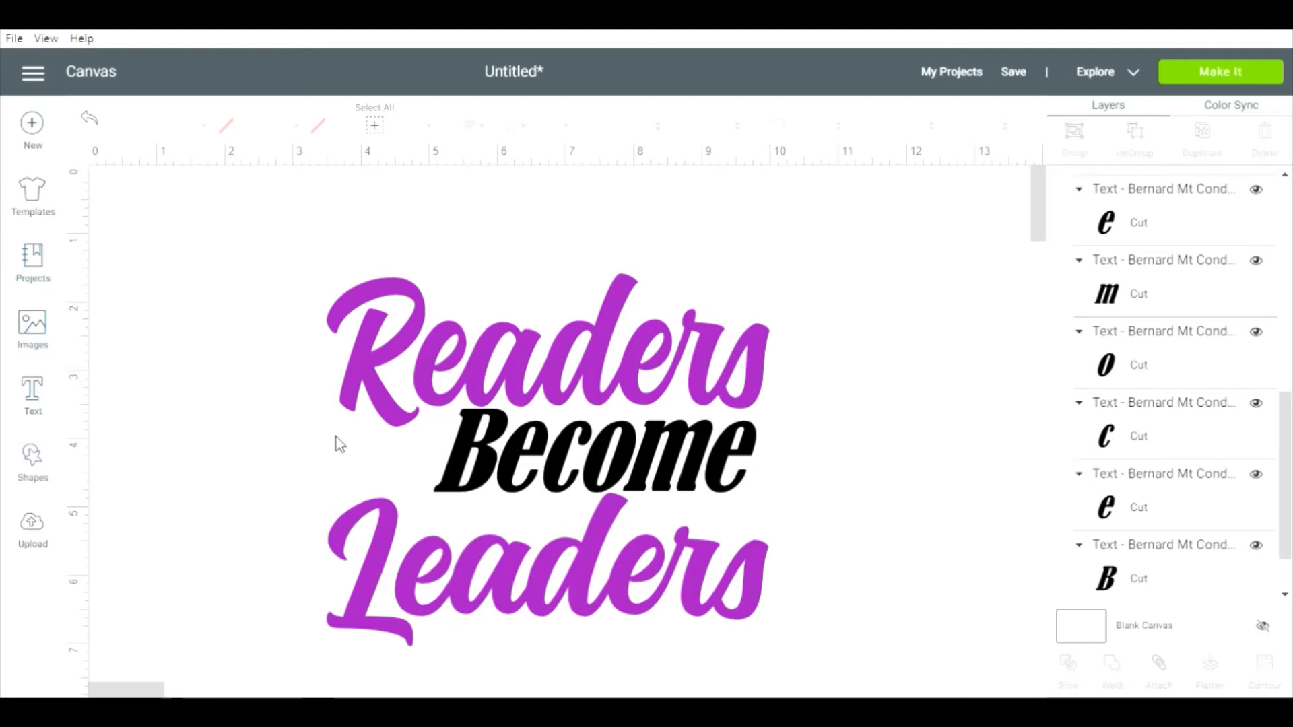
Insert three star shapes and move one of them to the right of the words.
{"action": "left_click", "coordinate": [31, 462]}
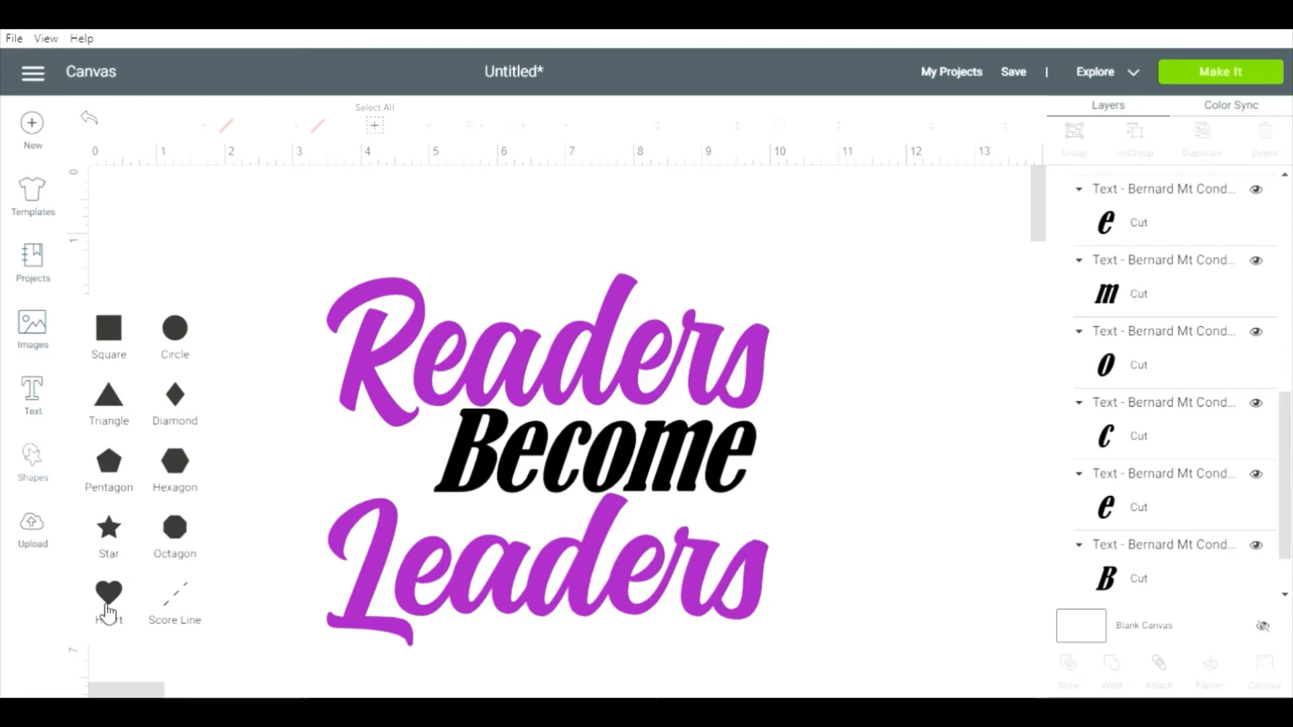
{"action": "left_click", "coordinate": [111, 541]}
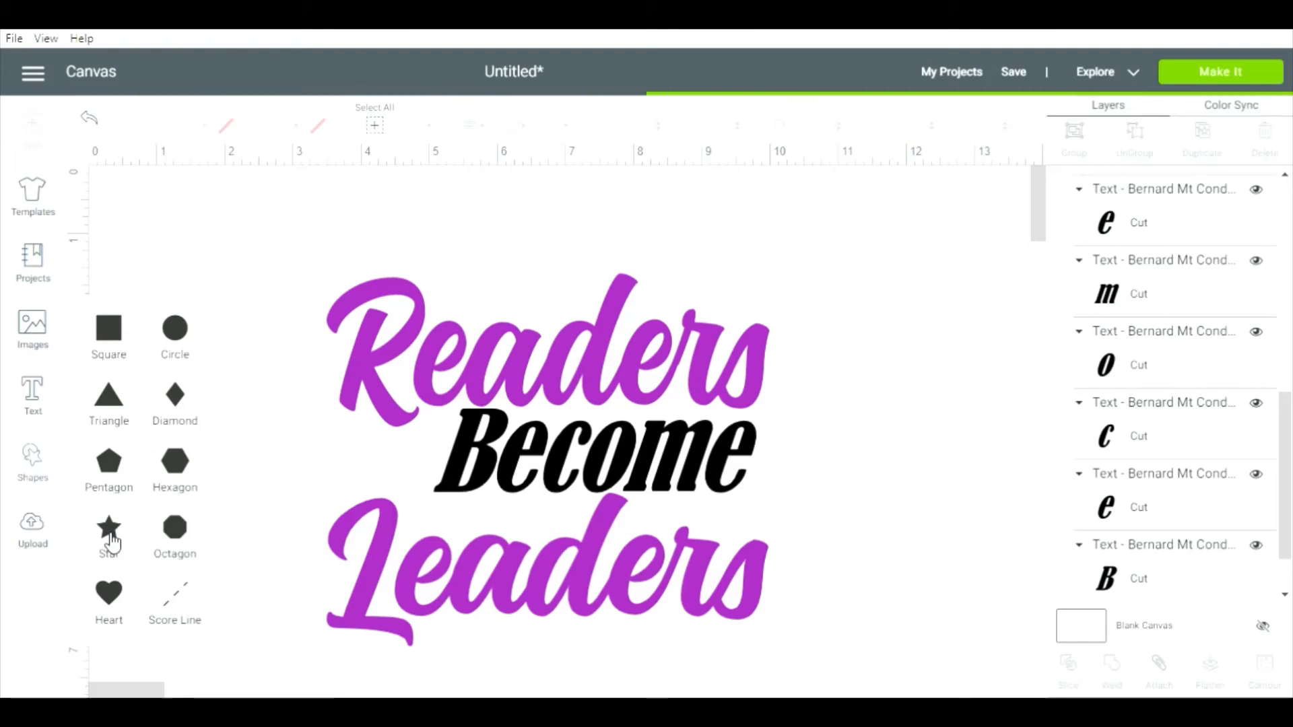
{"action": "left_click", "coordinate": [111, 541]}
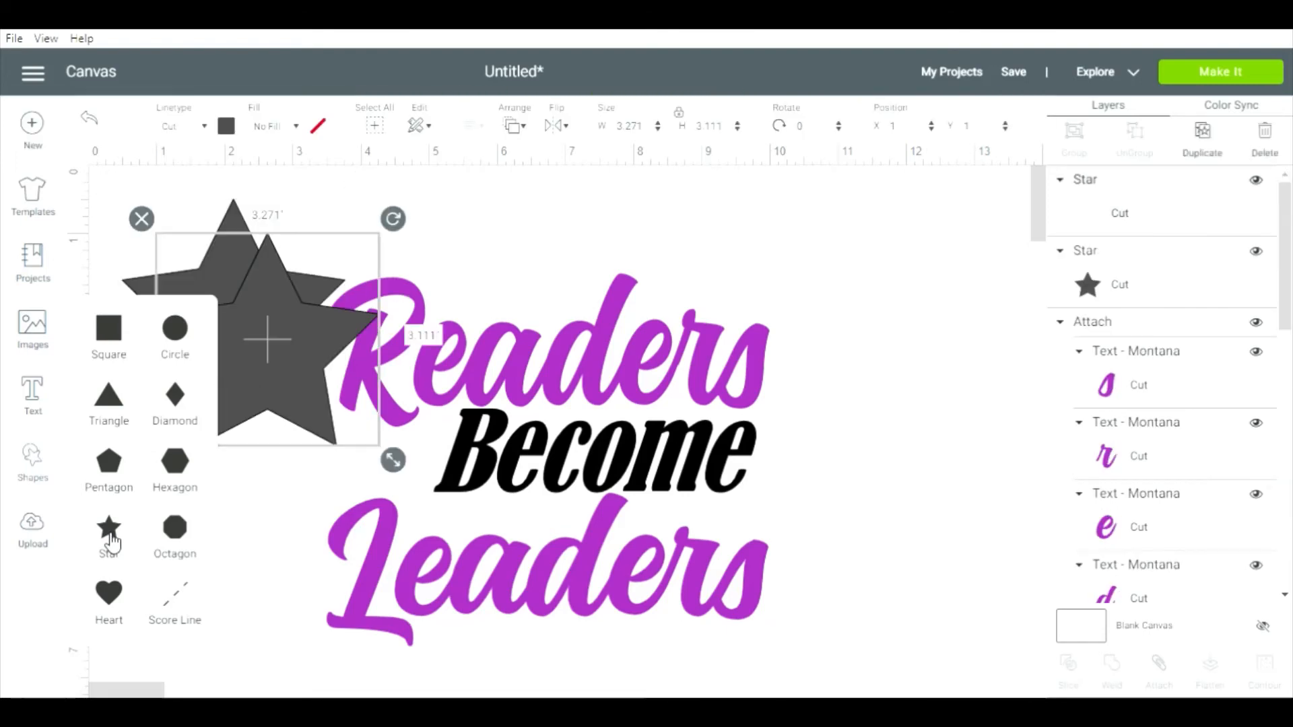
{"action": "left_click", "coordinate": [111, 541]}
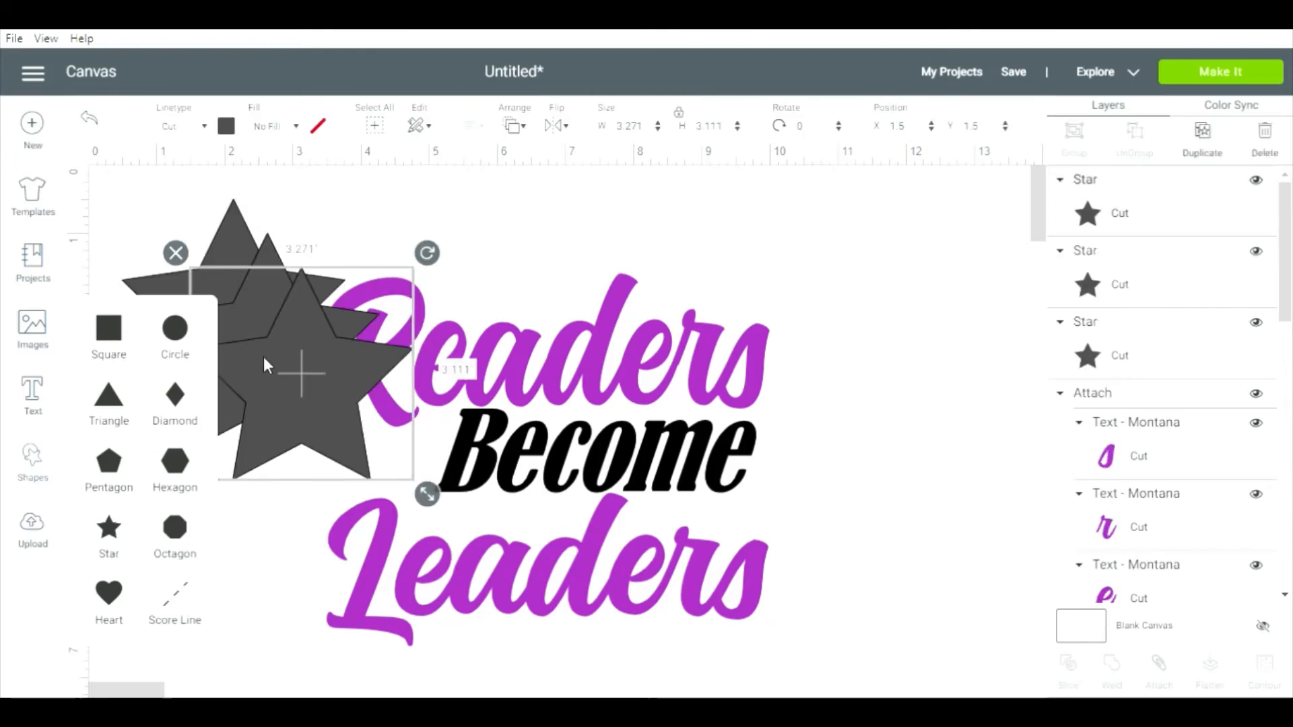
{"action": "left_click_drag", "start_coordinate": [279, 358], "coordinate": [838, 398]}
Shrink one star to about 1.08 by 1.25 in, rotate it to about 331°, and place it just left of "Leaders".
{"action": "left_click_drag", "start_coordinate": [268, 367], "coordinate": [254, 462]}
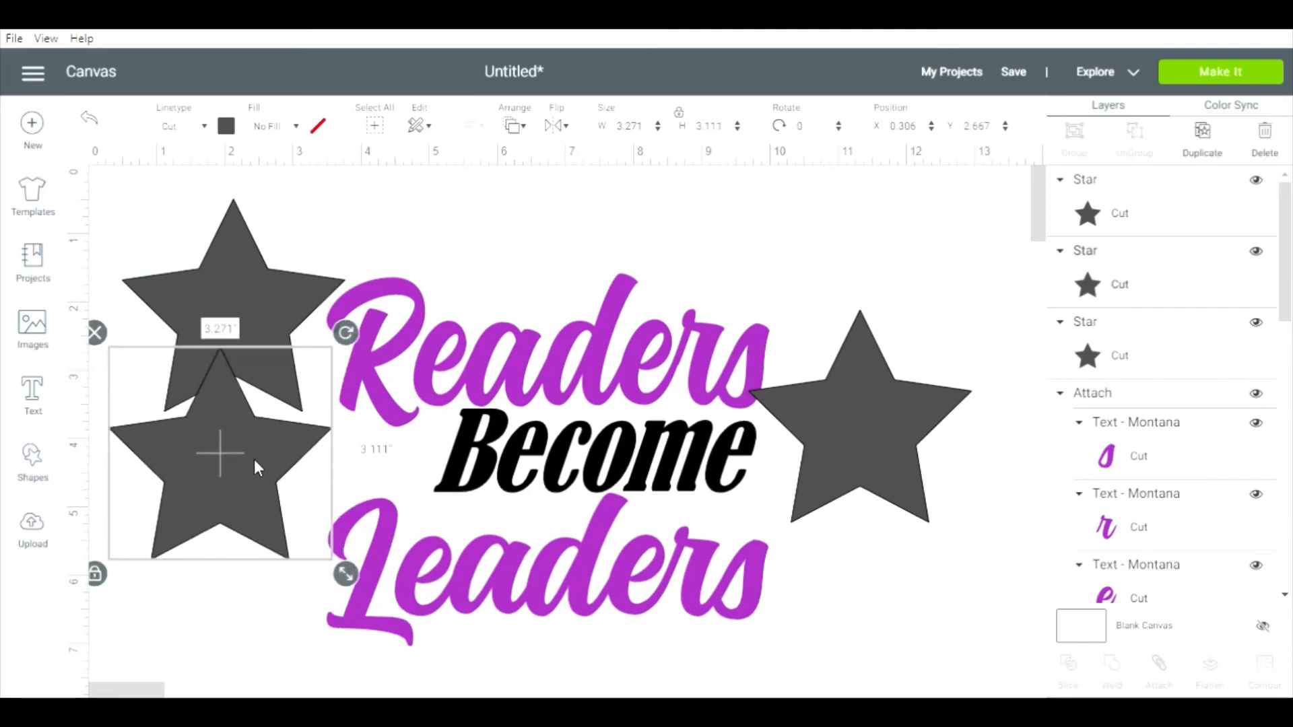
{"action": "left_click_drag", "start_coordinate": [332, 561], "coordinate": [214, 448]}
{"action": "left_click_drag", "start_coordinate": [159, 412], "coordinate": [268, 533]}
{"action": "left_click_drag", "start_coordinate": [332, 574], "coordinate": [301, 565]}
{"action": "left_click", "coordinate": [202, 564]}
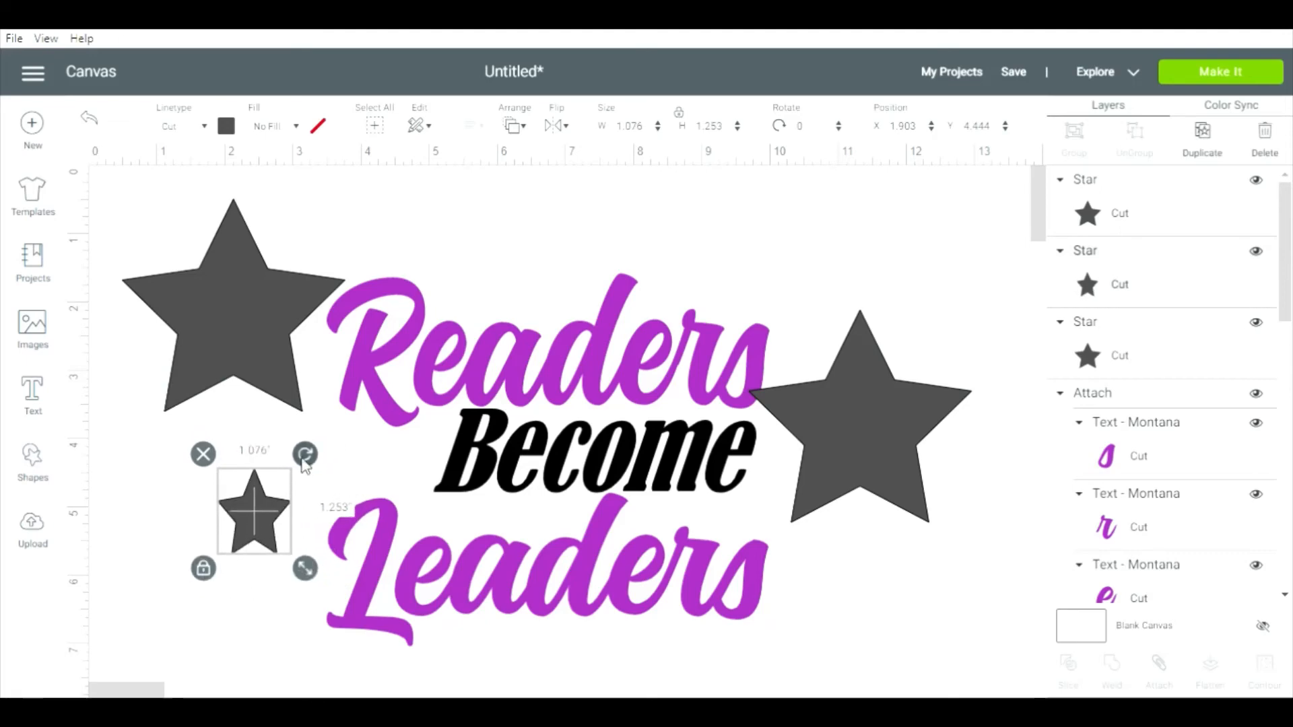
{"action": "left_click_drag", "start_coordinate": [300, 454], "coordinate": [273, 439]}
{"action": "left_click_drag", "start_coordinate": [272, 507], "coordinate": [302, 580]}
{"action": "left_click_drag", "start_coordinate": [337, 528], "coordinate": [330, 527]}
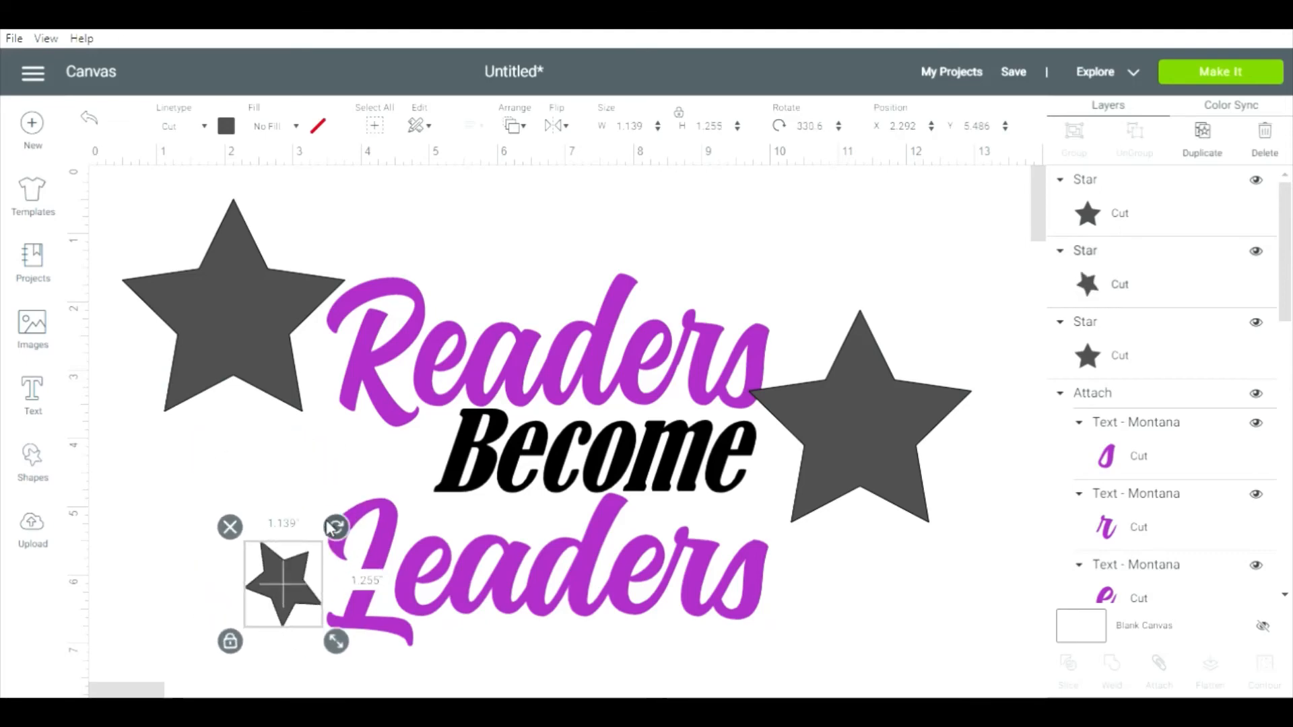
{"action": "left_click", "coordinate": [256, 564]}
Shrink the large upper-left star to about 0.94 by 0.93 in, tilt it to about 353°, and place it above the first small star.
{"action": "left_click", "coordinate": [233, 310]}
{"action": "left_click_drag", "start_coordinate": [358, 424], "coordinate": [200, 279]}
{"action": "left_click_drag", "start_coordinate": [155, 232], "coordinate": [303, 449]}
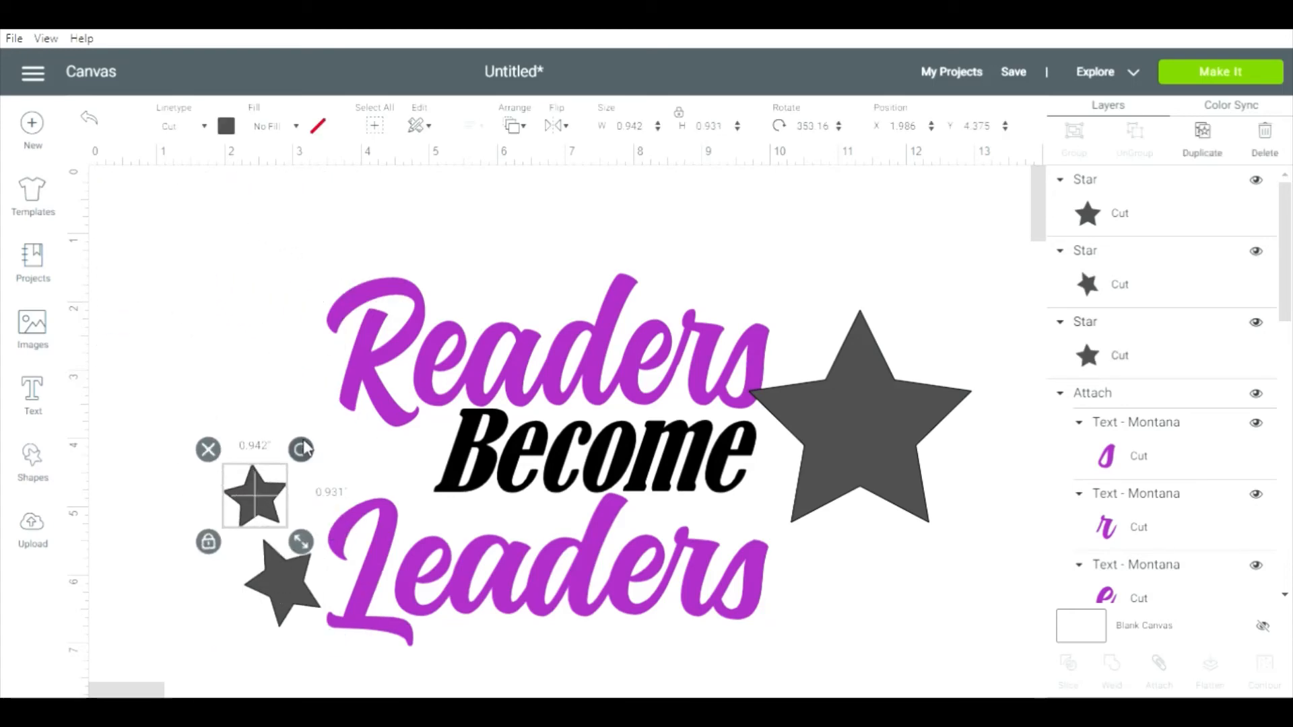
Shrink the remaining large star to about 0.77 by 0.78 in, tilt it to about 11°, and place it above the other two on the left.
{"action": "left_click_drag", "start_coordinate": [860, 418], "coordinate": [292, 338]}
{"action": "left_click_drag", "start_coordinate": [413, 450], "coordinate": [309, 384]}
{"action": "left_click", "coordinate": [260, 422]}
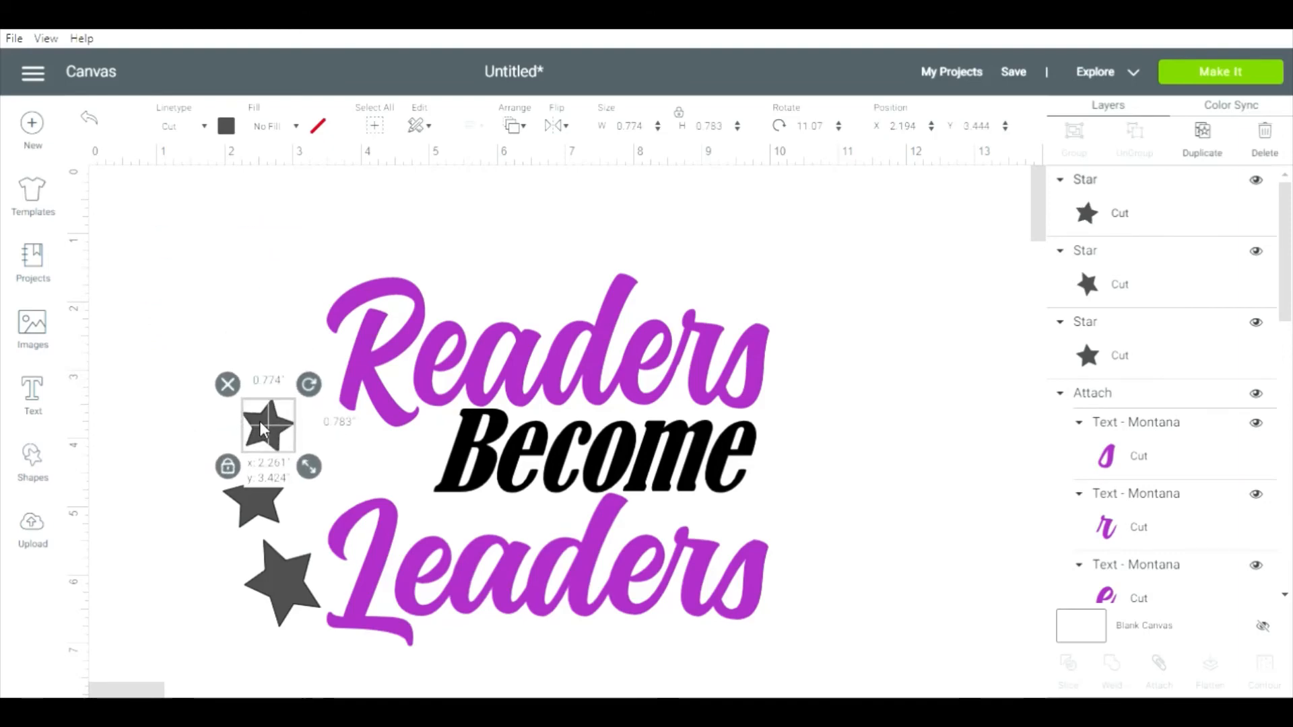
{"action": "left_click", "coordinate": [260, 349]}
Duplicate the uppermost star, shrink the copy, and place it above the others beside the "R" of "Readers".
{"action": "right_click", "coordinate": [268, 425]}
{"action": "left_click", "coordinate": [297, 342]}
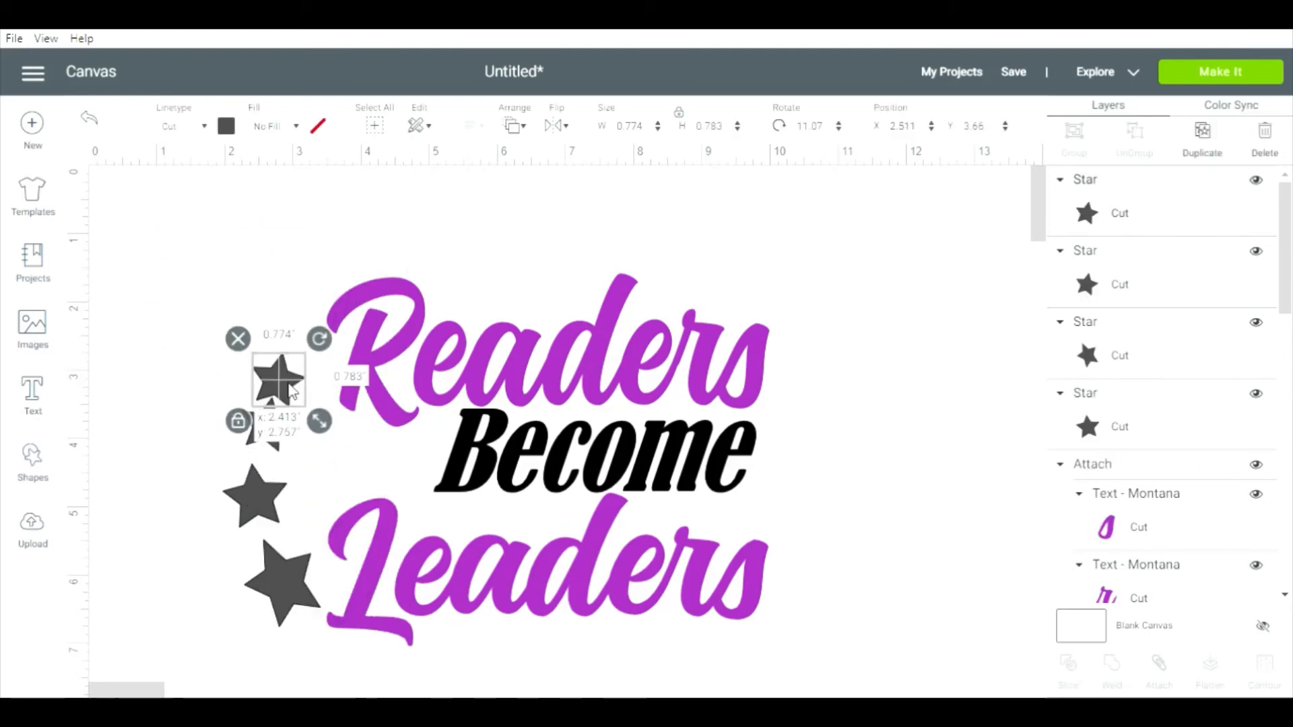
{"action": "mouse_move", "coordinate": [292, 390]}
{"action": "left_mouse_down"}
{"action": "mouse_move", "coordinate": [287, 349]}
{"action": "mouse_move", "coordinate": [304, 378]}
{"action": "left_mouse_up"}
{"action": "left_click", "coordinate": [292, 305]}
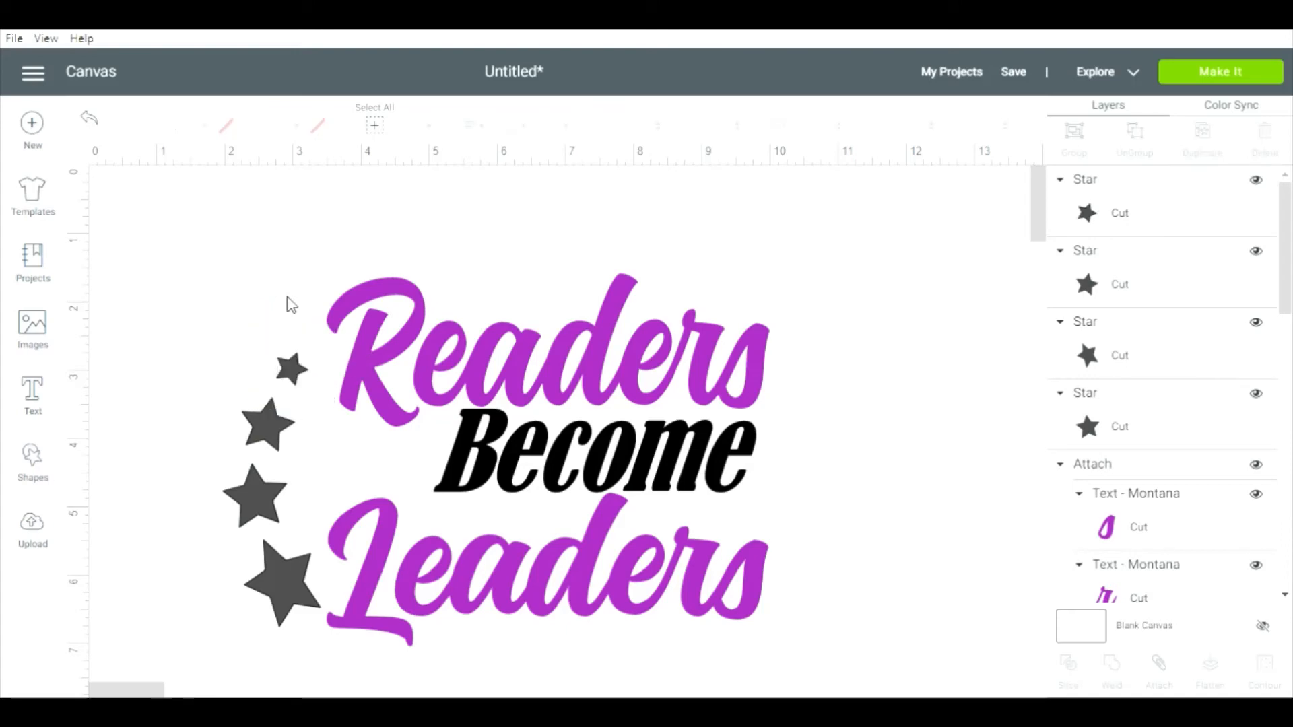
Rearrange the four dark grey stars into a staggered cluster beside the words, with the smallest just below the "R" of "Readers".
{"action": "left_click_drag", "start_coordinate": [264, 487], "coordinate": [268, 432]}
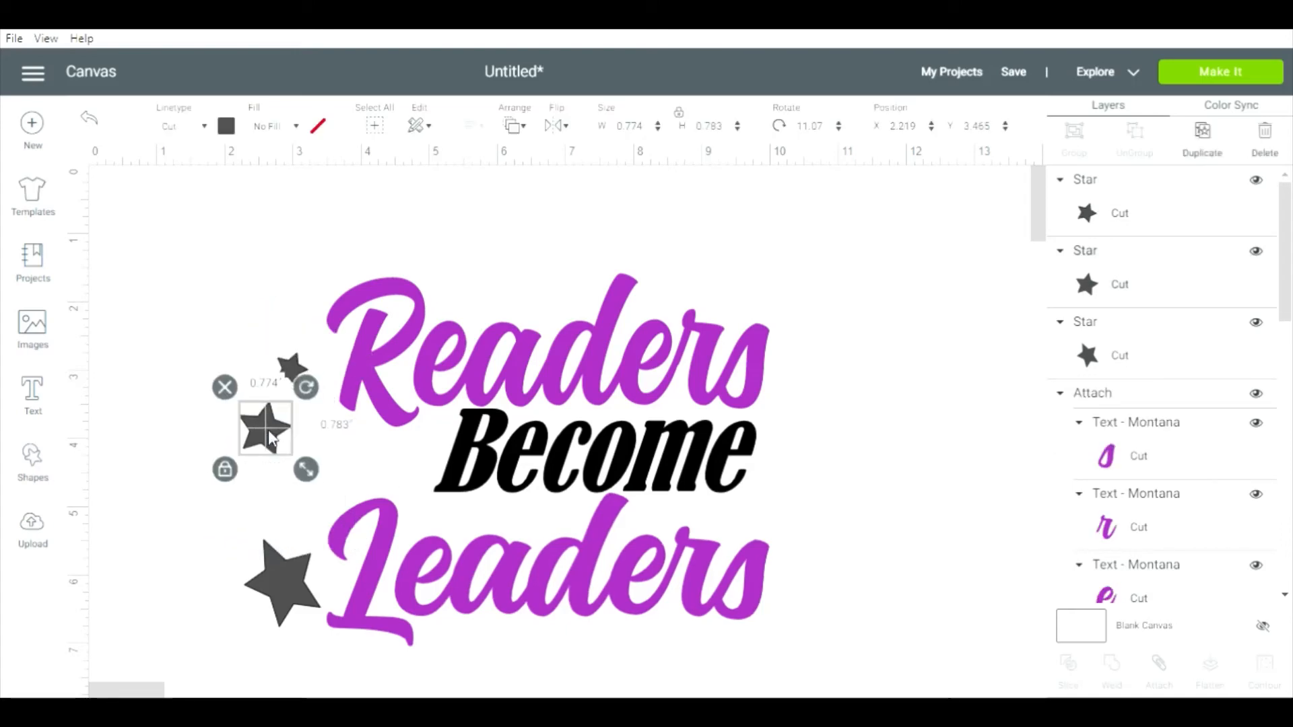
{"action": "left_click", "coordinate": [88, 118]}
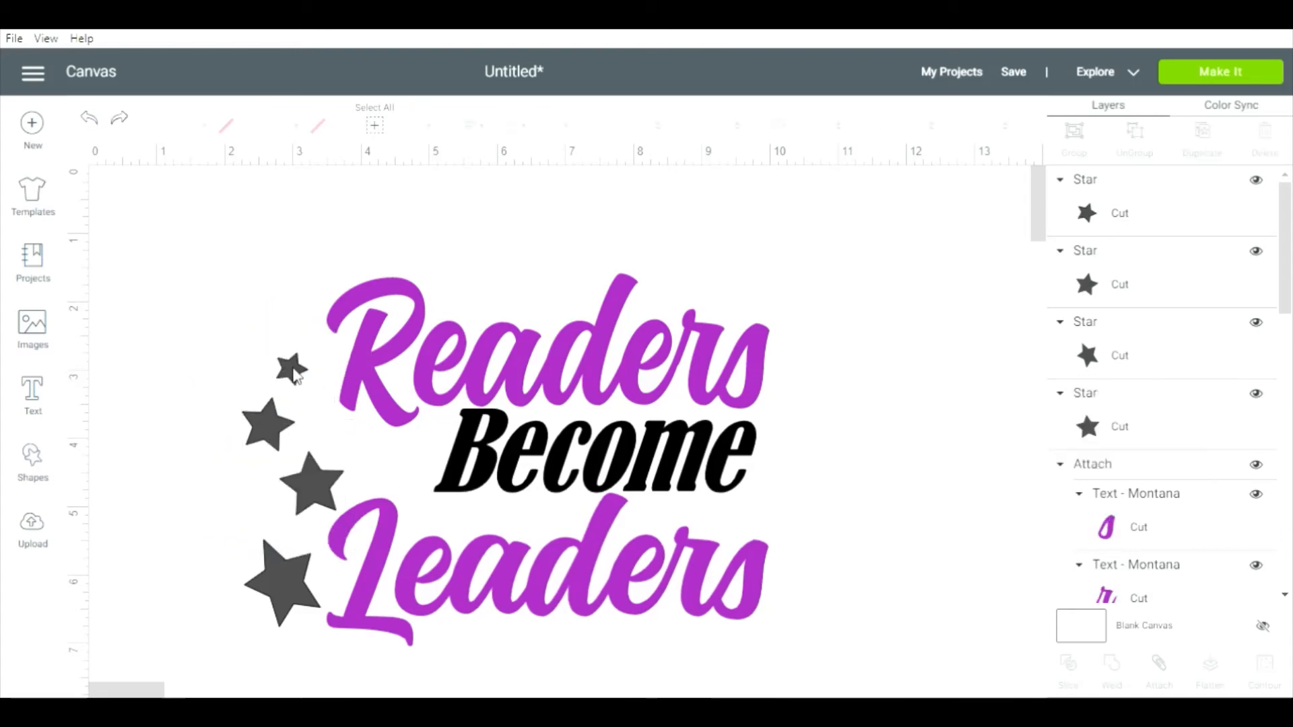
{"action": "left_click_drag", "start_coordinate": [294, 371], "coordinate": [321, 392]}
{"action": "left_click", "coordinate": [164, 338]}
{"action": "left_click_drag", "start_coordinate": [262, 424], "coordinate": [262, 450]}
{"action": "left_click_drag", "start_coordinate": [317, 387], "coordinate": [314, 416]}
{"action": "left_click", "coordinate": [280, 568]}
{"action": "left_click_drag", "start_coordinate": [280, 568], "coordinate": [272, 542]}
{"action": "scroll", "coordinate": [271, 531], "scroll_direction": "up", "scroll_amount": 3}
{"action": "left_click", "coordinate": [167, 209]}
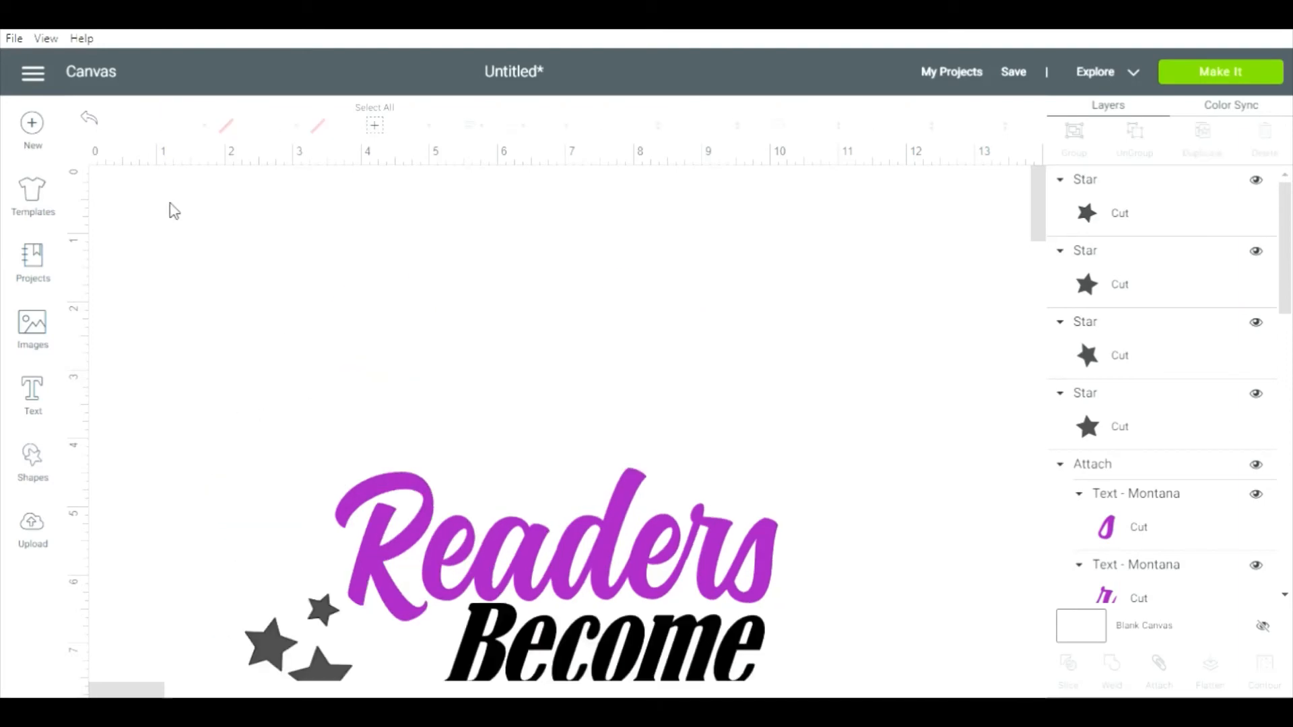
Search the image library for "book" and insert the free black outline of an open book with fanned square pages.
{"action": "left_click", "coordinate": [29, 345]}
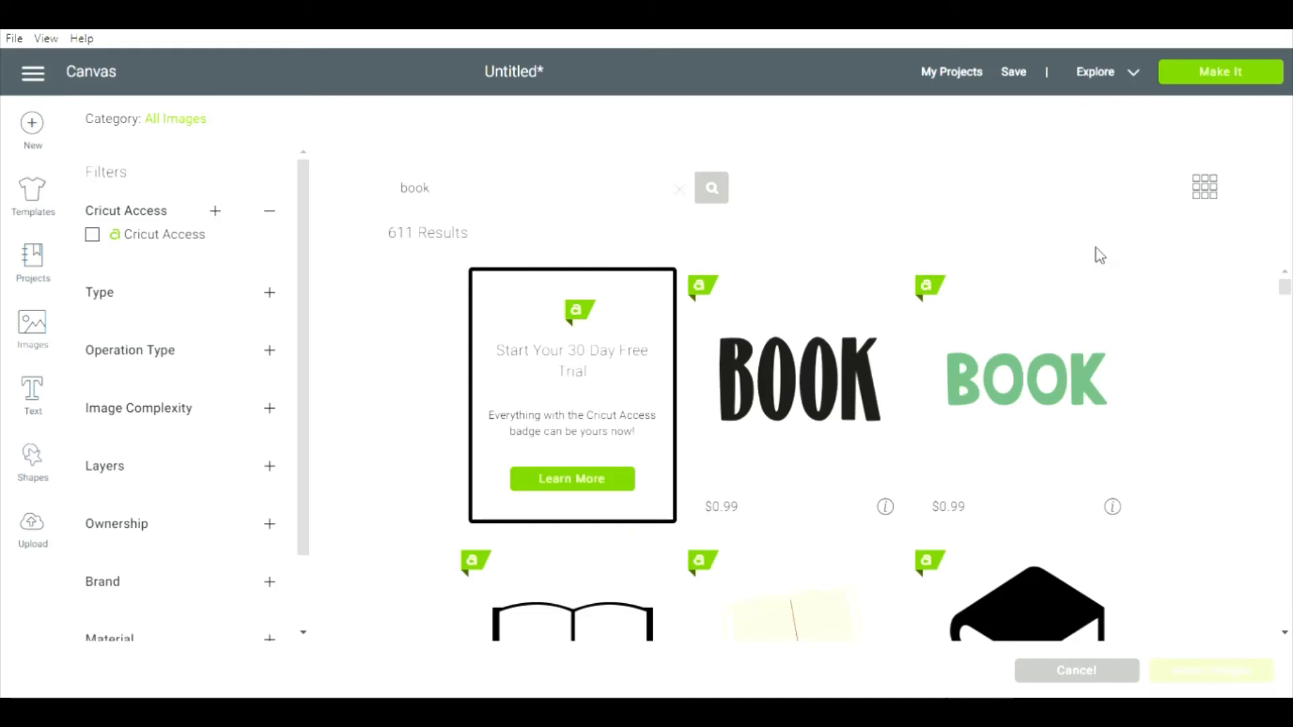
{"action": "mouse_move", "coordinate": [1285, 285]}
{"action": "left_mouse_down"}
{"action": "mouse_move", "coordinate": [1291, 491]}
{"action": "mouse_move", "coordinate": [1264, 338]}
{"action": "mouse_move", "coordinate": [1273, 246]}
{"action": "left_mouse_up"}
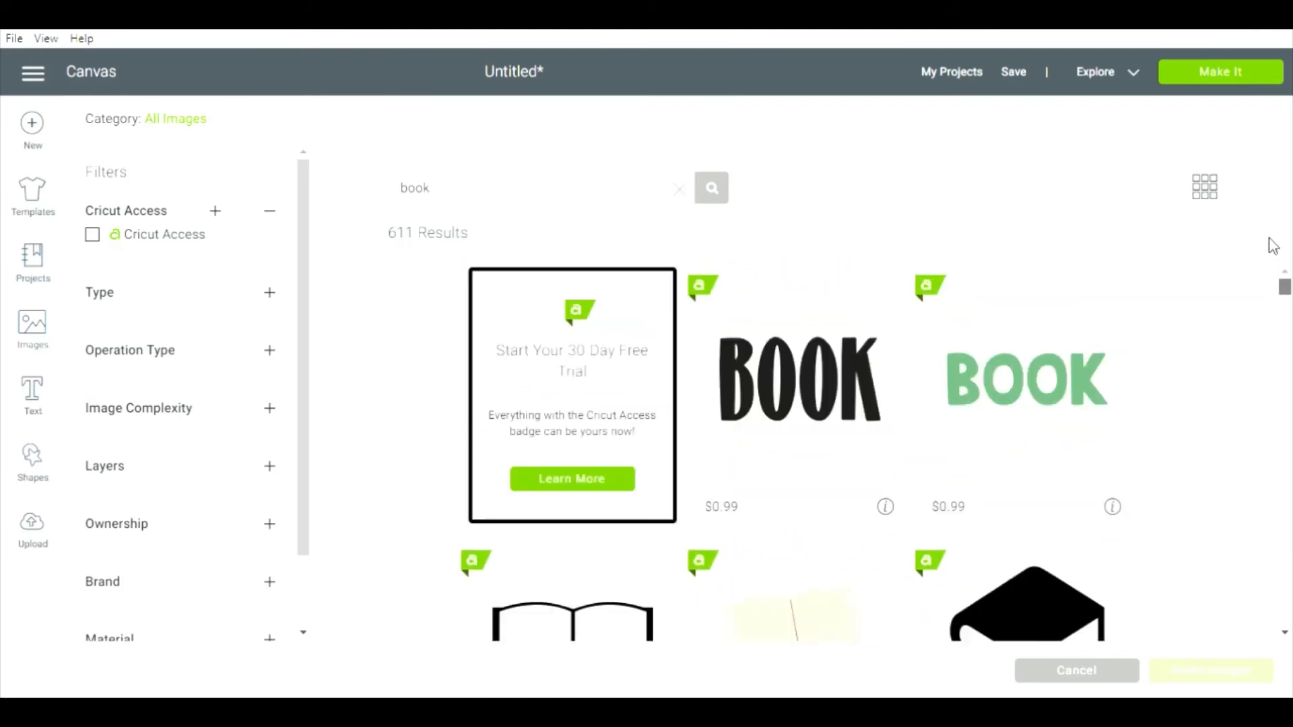
{"action": "left_click", "coordinate": [1285, 634]}
{"action": "left_click", "coordinate": [1284, 634]}
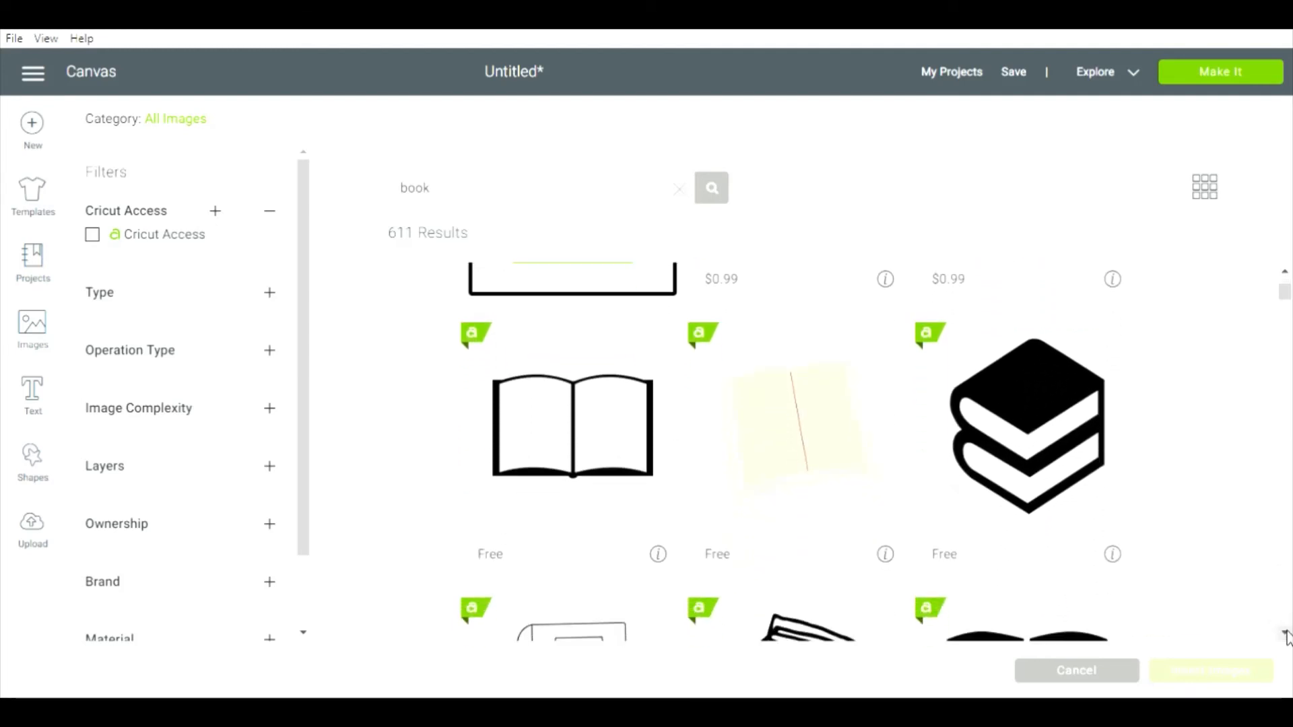
{"action": "left_click", "coordinate": [1284, 634]}
{"action": "left_click", "coordinate": [1284, 634]}
{"action": "left_click", "coordinate": [1284, 634]}
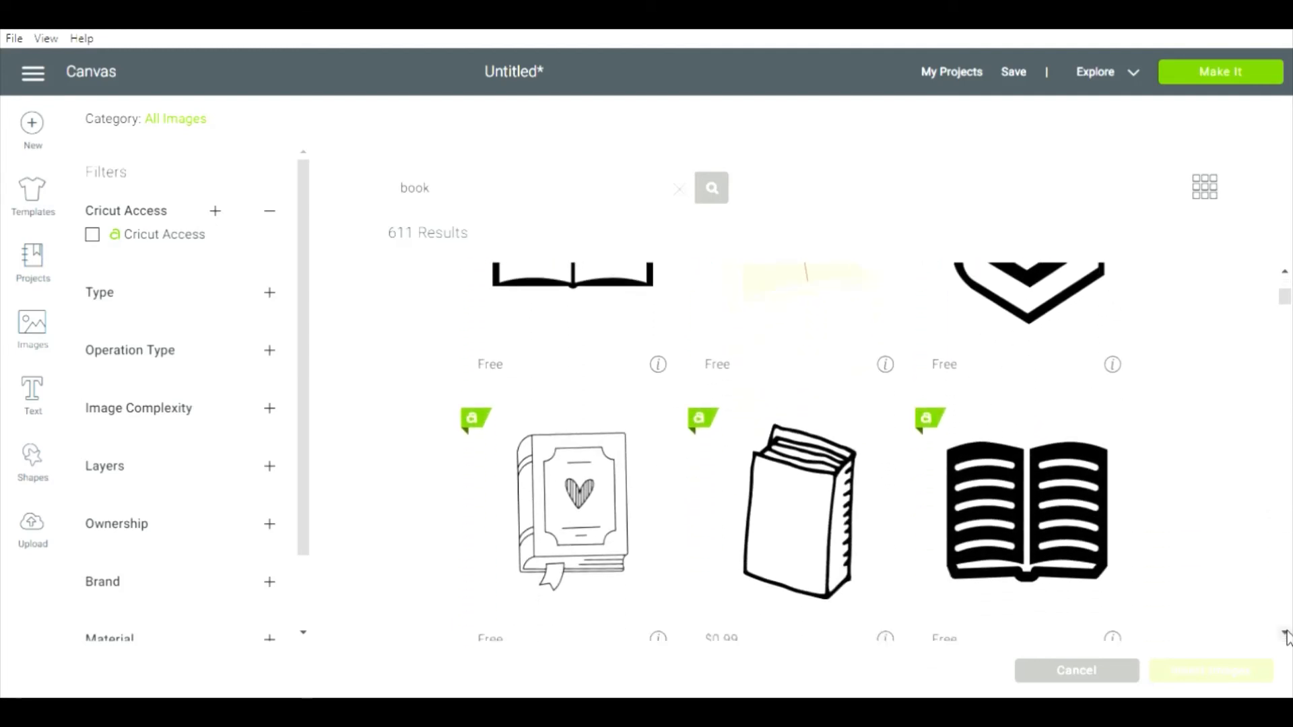
{"action": "left_click", "coordinate": [1285, 634]}
{"action": "left_click", "coordinate": [1284, 633]}
{"action": "left_click", "coordinate": [1284, 634]}
{"action": "left_click", "coordinate": [1285, 634]}
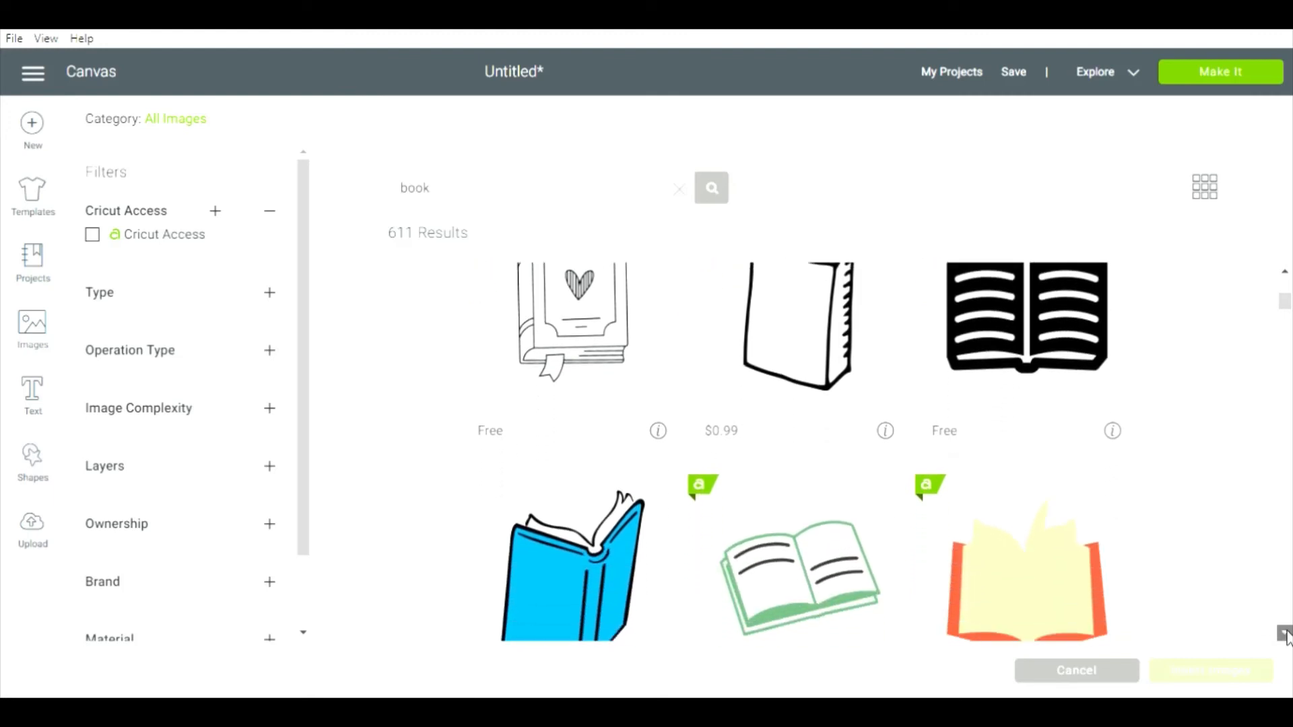
{"action": "left_click", "coordinate": [1284, 634]}
{"action": "left_click", "coordinate": [1284, 633]}
{"action": "left_click", "coordinate": [1285, 634]}
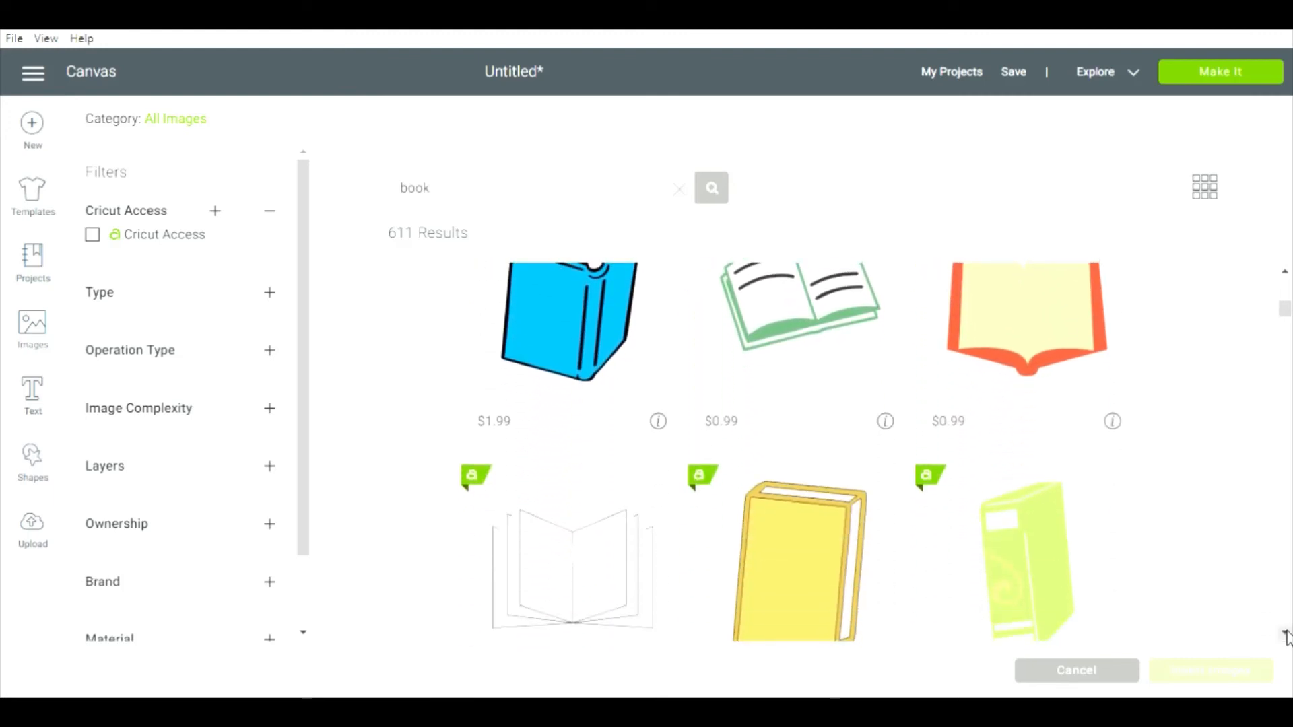
{"action": "left_click", "coordinate": [1284, 634]}
{"action": "left_click", "coordinate": [1284, 634]}
{"action": "left_click", "coordinate": [1285, 634]}
{"action": "left_click", "coordinate": [1284, 634]}
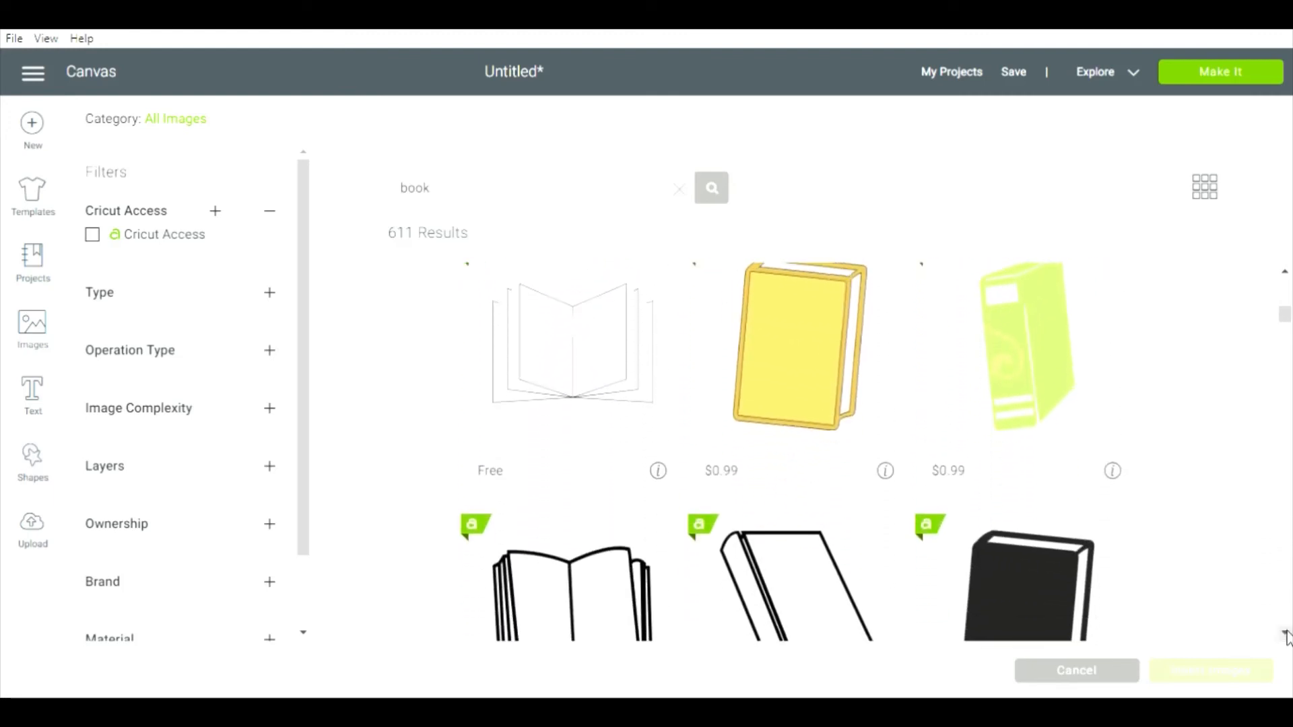
{"action": "left_click", "coordinate": [1284, 634]}
{"action": "left_click", "coordinate": [1285, 634]}
{"action": "left_click", "coordinate": [1284, 634]}
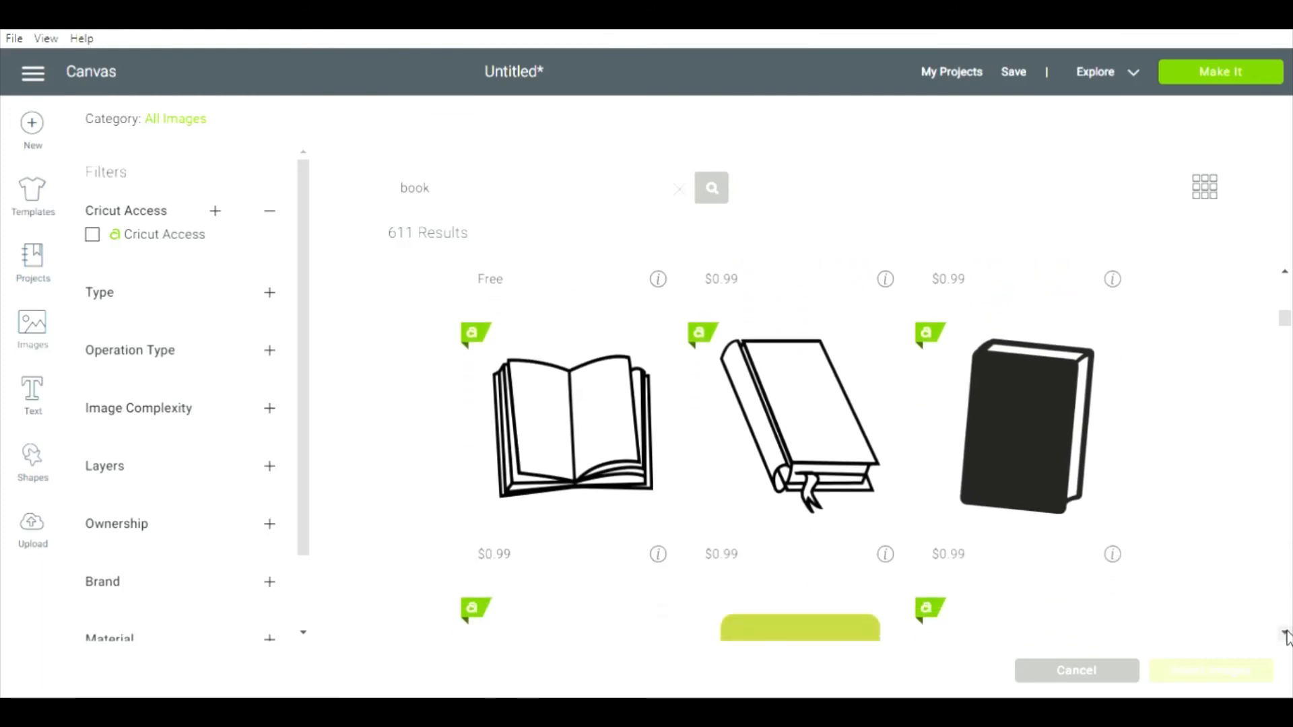
{"action": "left_click", "coordinate": [1284, 634]}
{"action": "left_click", "coordinate": [1284, 634]}
{"action": "left_click", "coordinate": [1284, 634]}
{"action": "left_click", "coordinate": [1284, 634]}
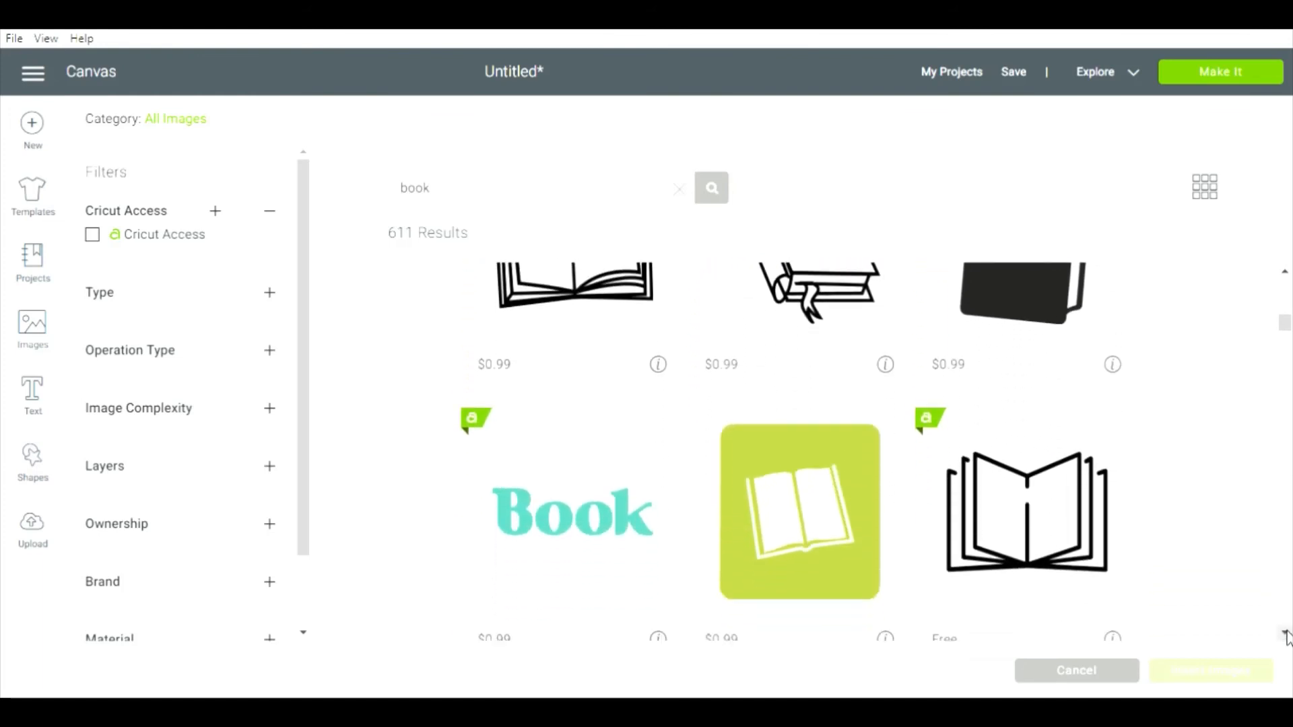
{"action": "left_click", "coordinate": [1284, 634]}
{"action": "left_click", "coordinate": [1285, 634]}
{"action": "left_click", "coordinate": [1123, 512]}
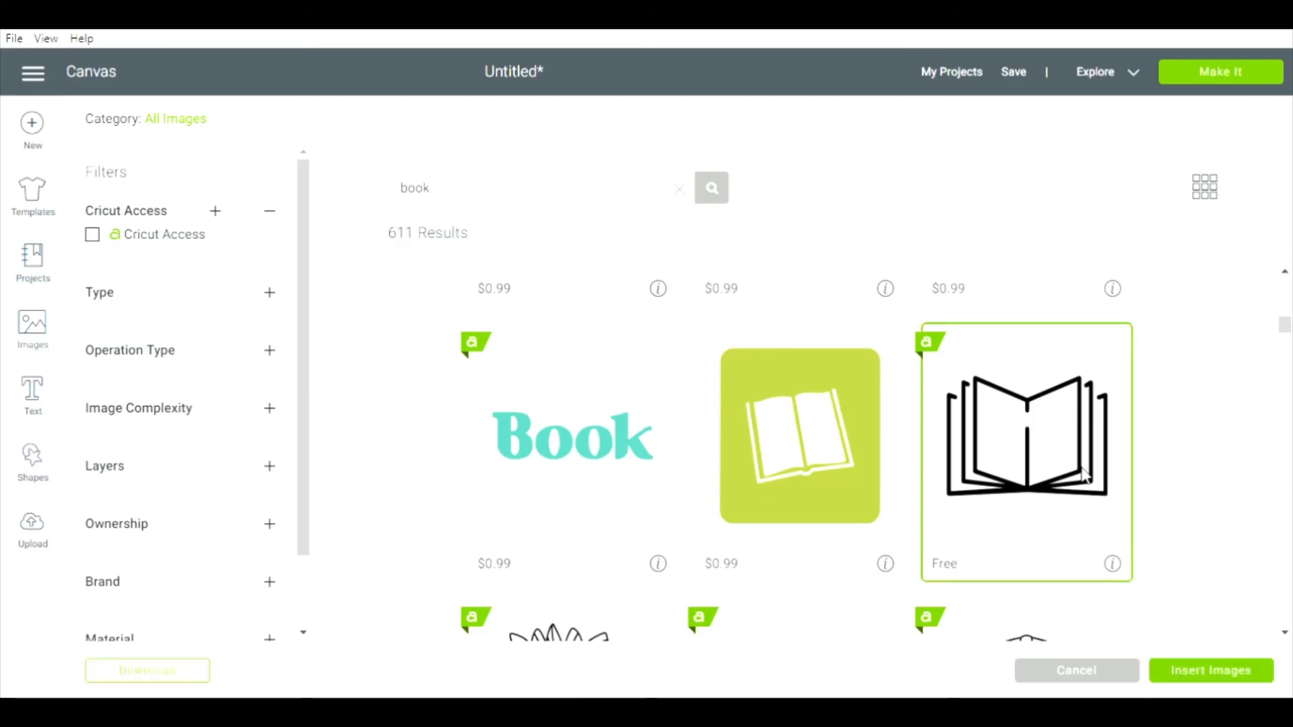
{"action": "left_click", "coordinate": [1198, 669]}
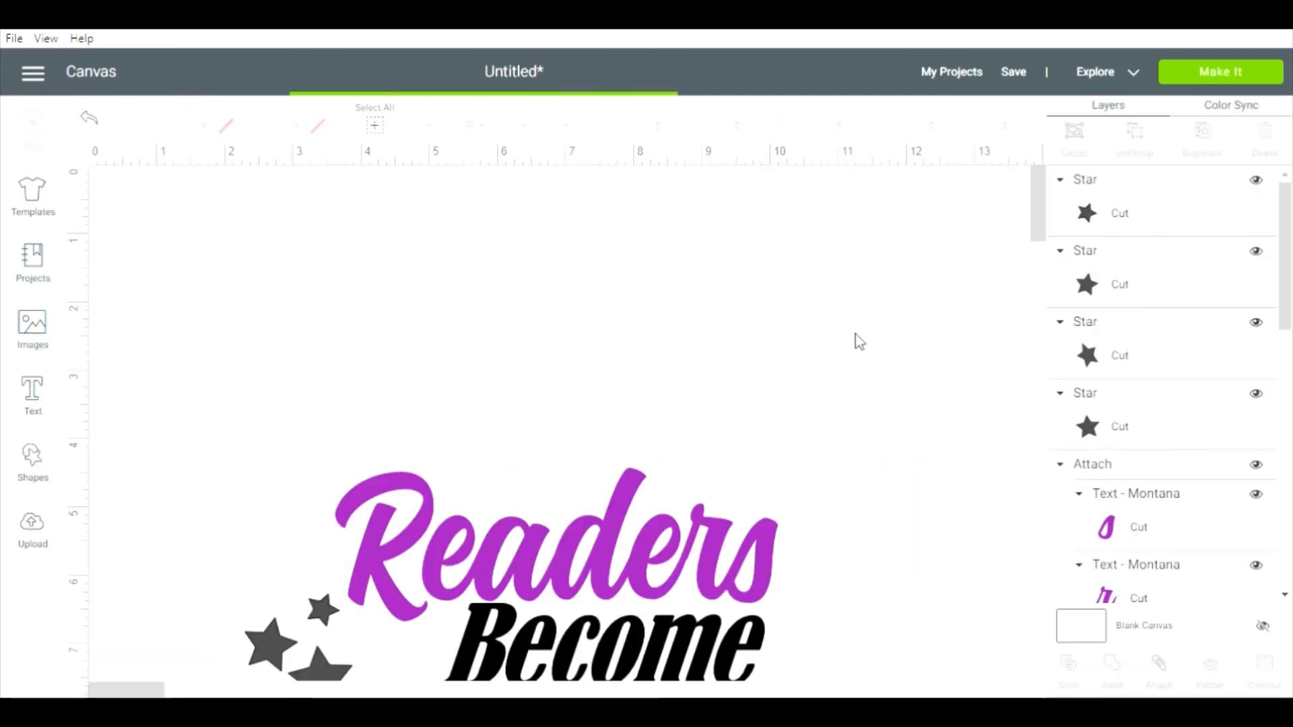
Enlarge the open book to about 5.11 by 3.49 in and place it directly above "Readers".
{"action": "left_click_drag", "start_coordinate": [535, 443], "coordinate": [631, 347]}
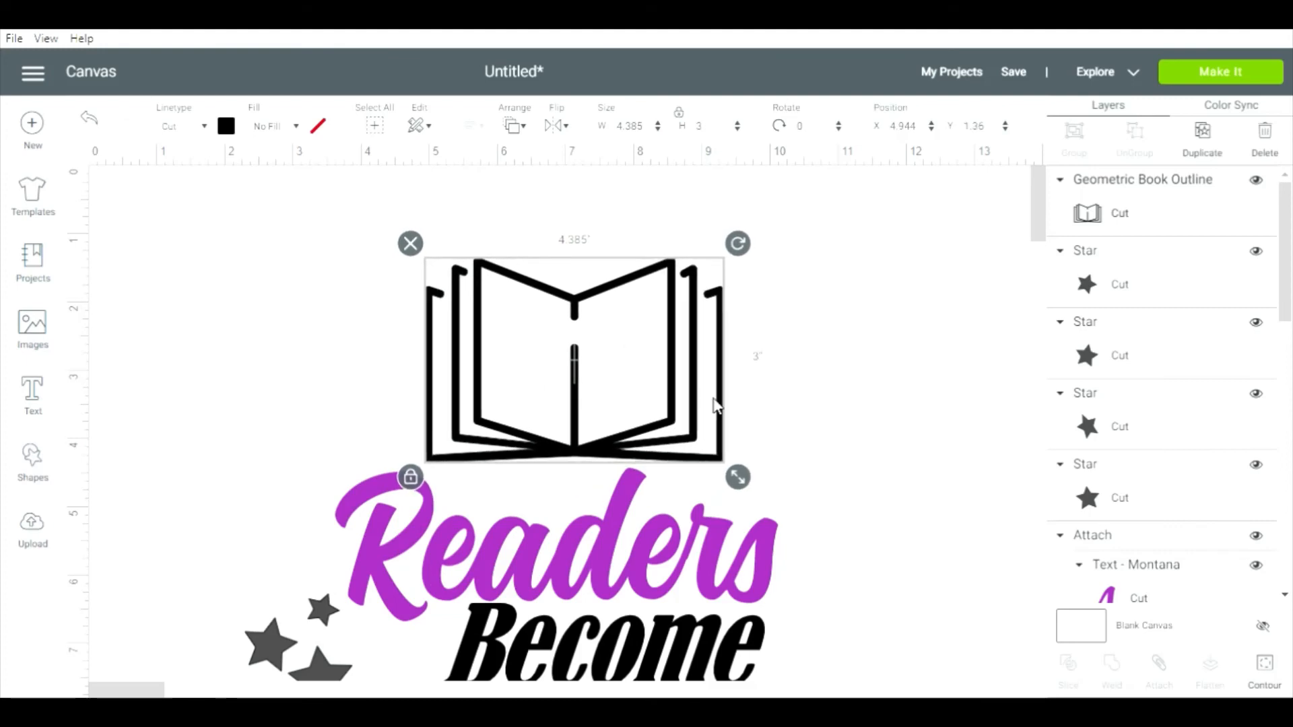
{"action": "left_click_drag", "start_coordinate": [740, 479], "coordinate": [794, 497]}
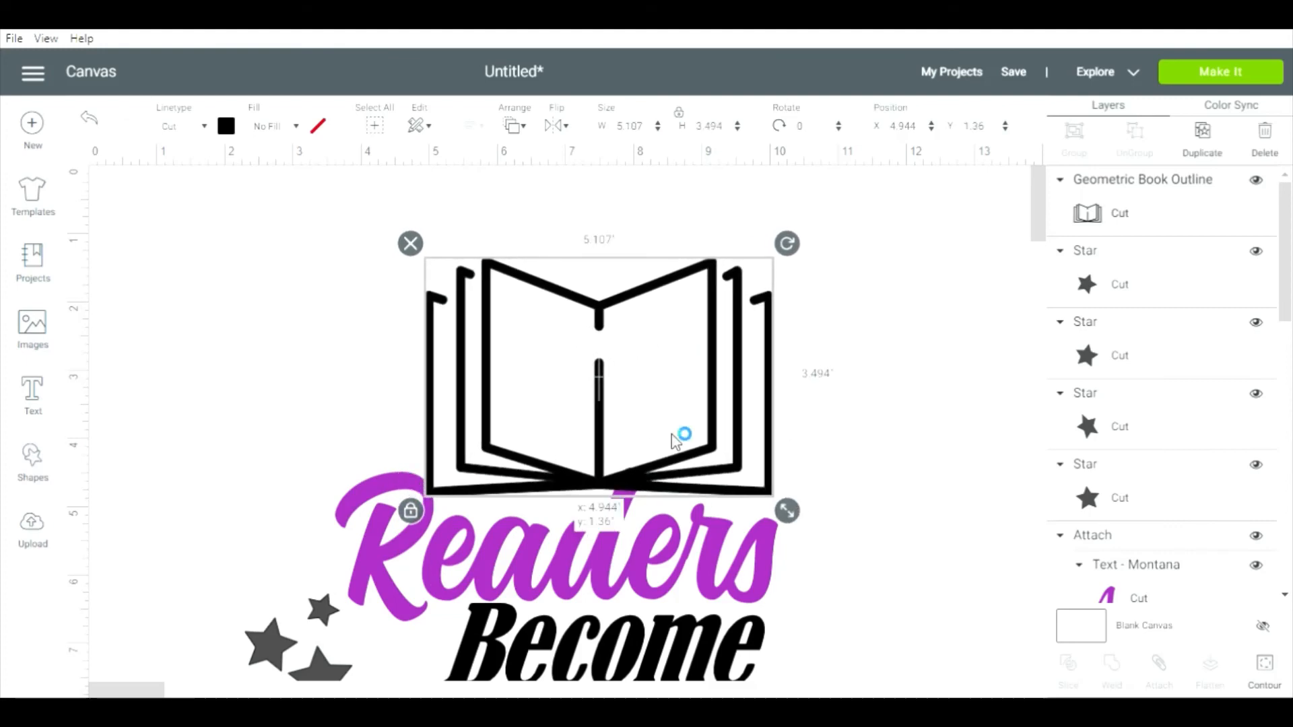
{"action": "left_click_drag", "start_coordinate": [677, 438], "coordinate": [675, 402]}
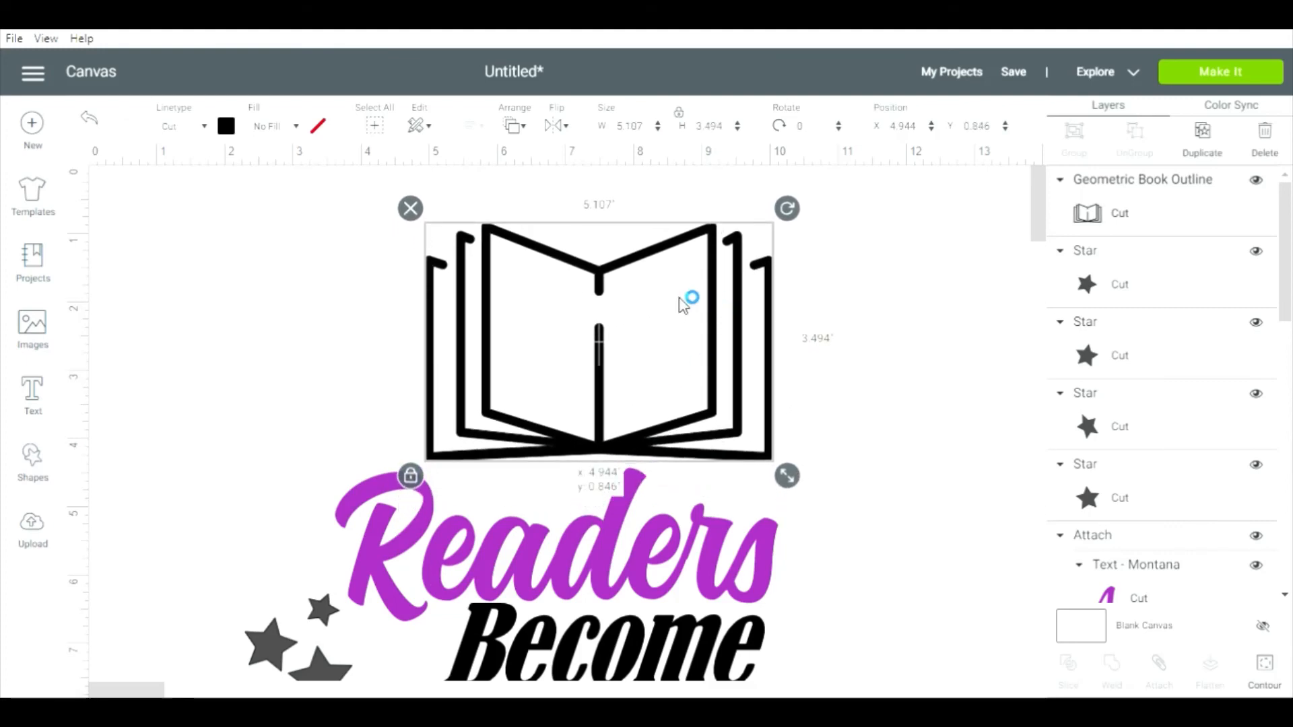
{"action": "left_click", "coordinate": [905, 364]}
{"action": "left_click", "coordinate": [718, 315]}
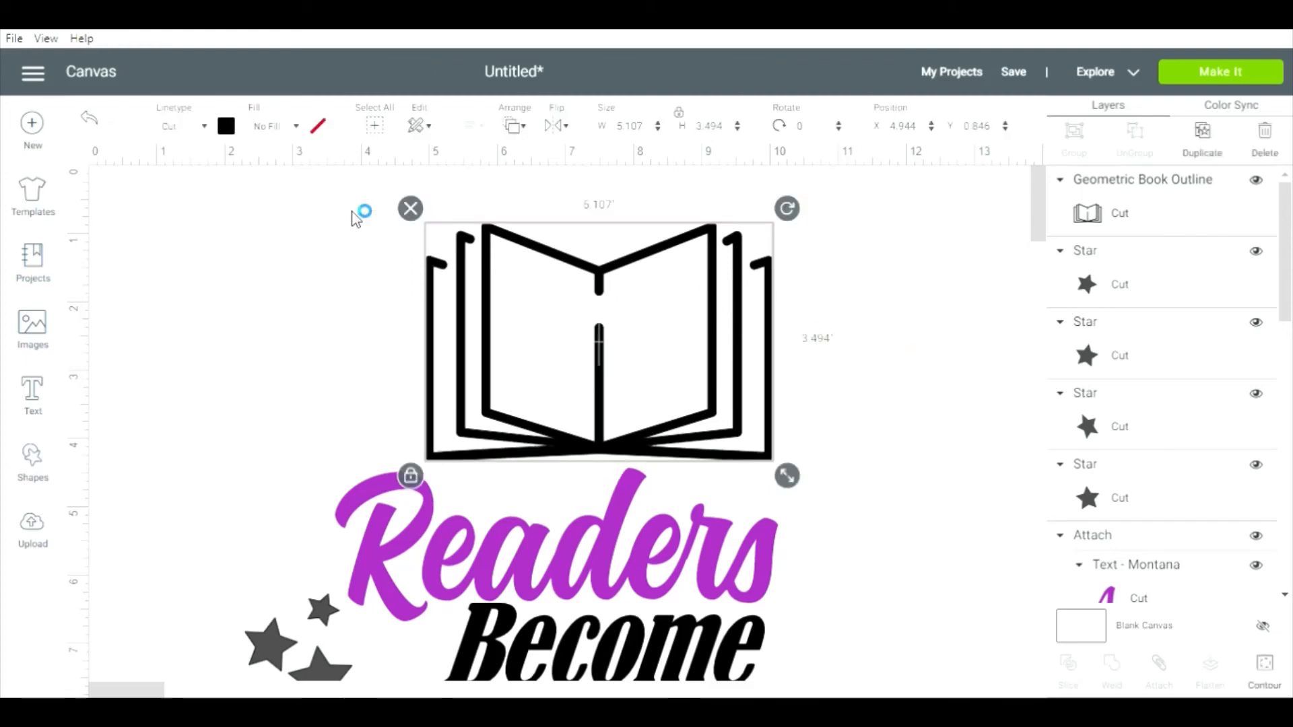
Try the book outline in blue and in purple, and return it to black.
{"action": "left_click", "coordinate": [232, 128]}
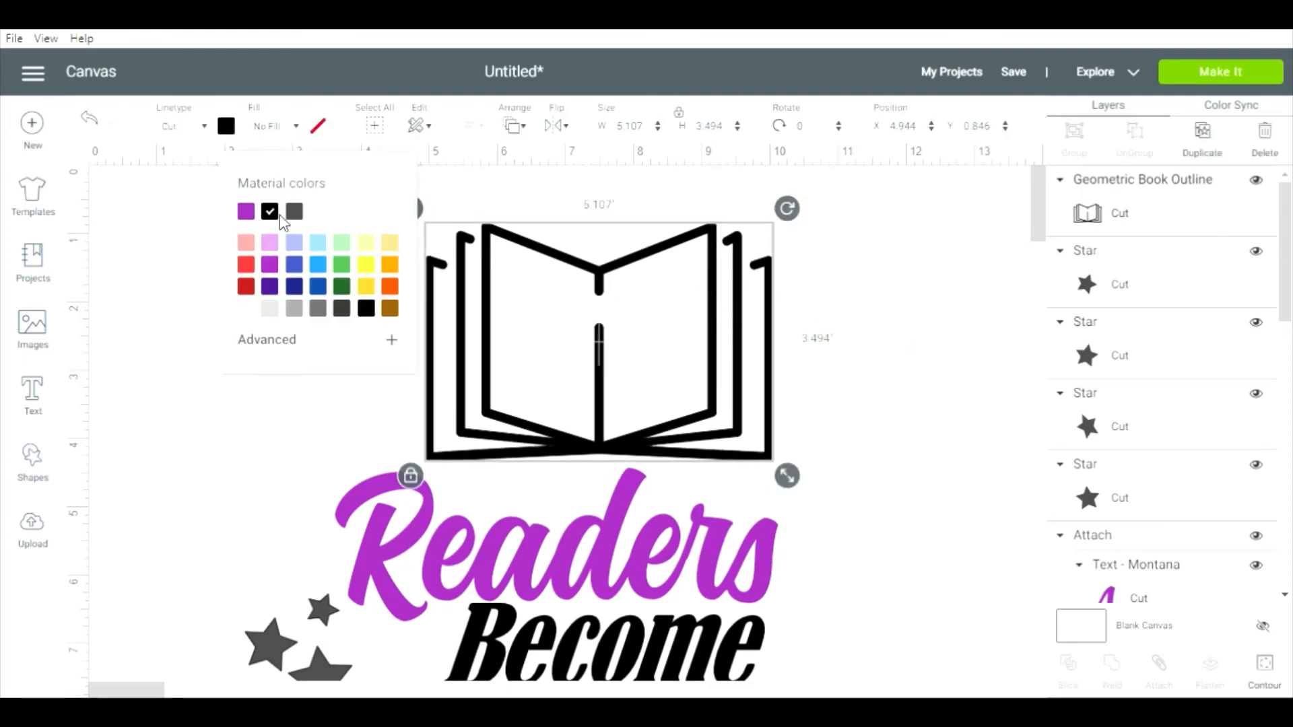
{"action": "left_click", "coordinate": [326, 268]}
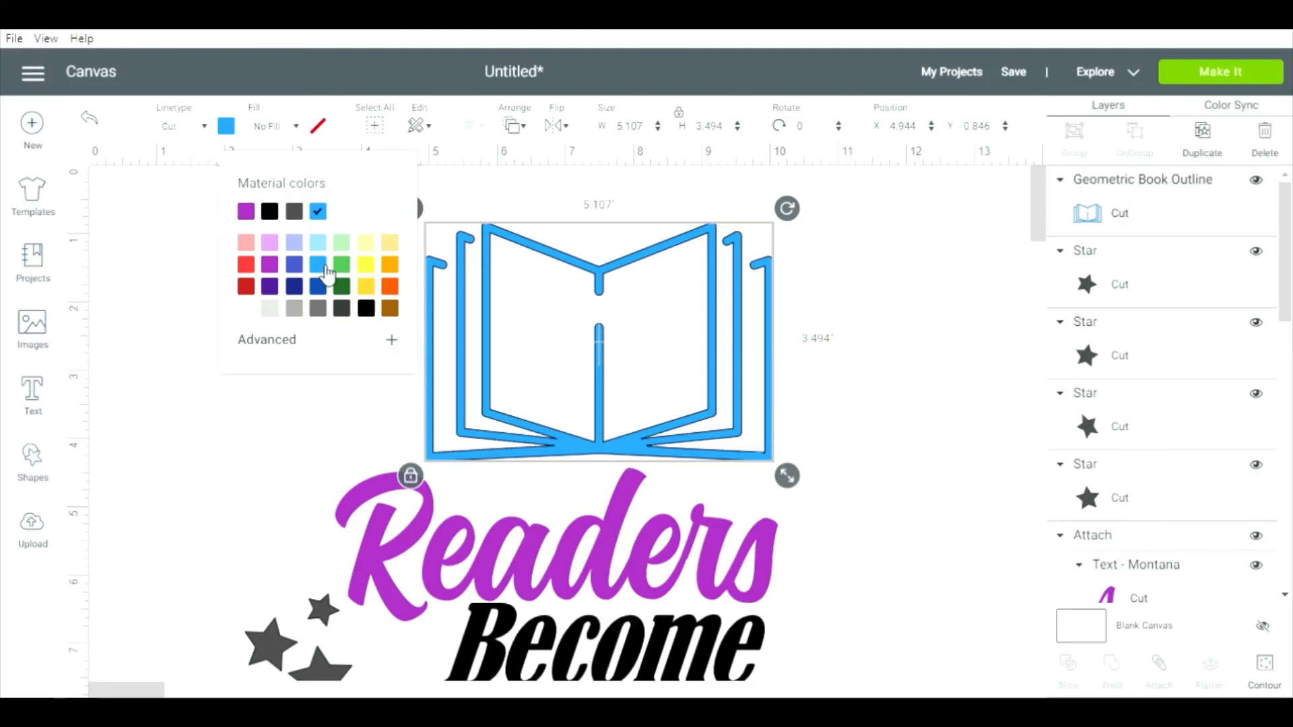
{"action": "left_click", "coordinate": [246, 213]}
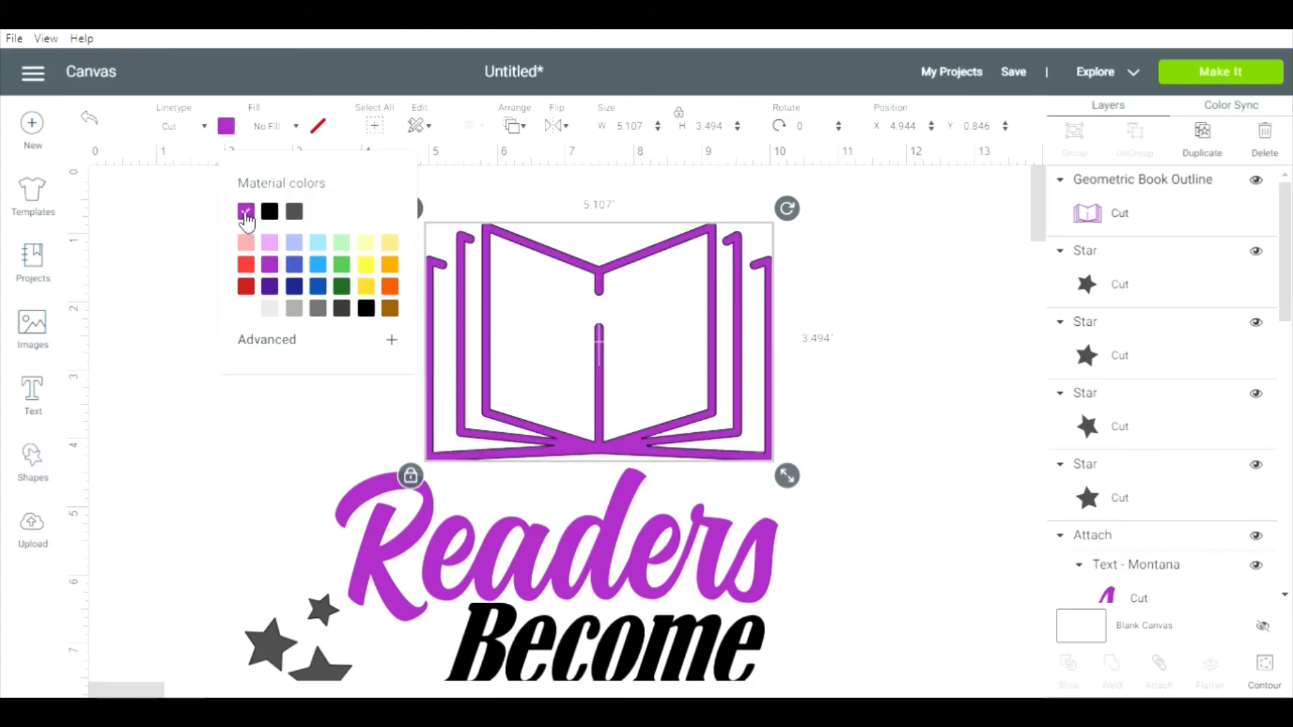
{"action": "left_click", "coordinate": [273, 213]}
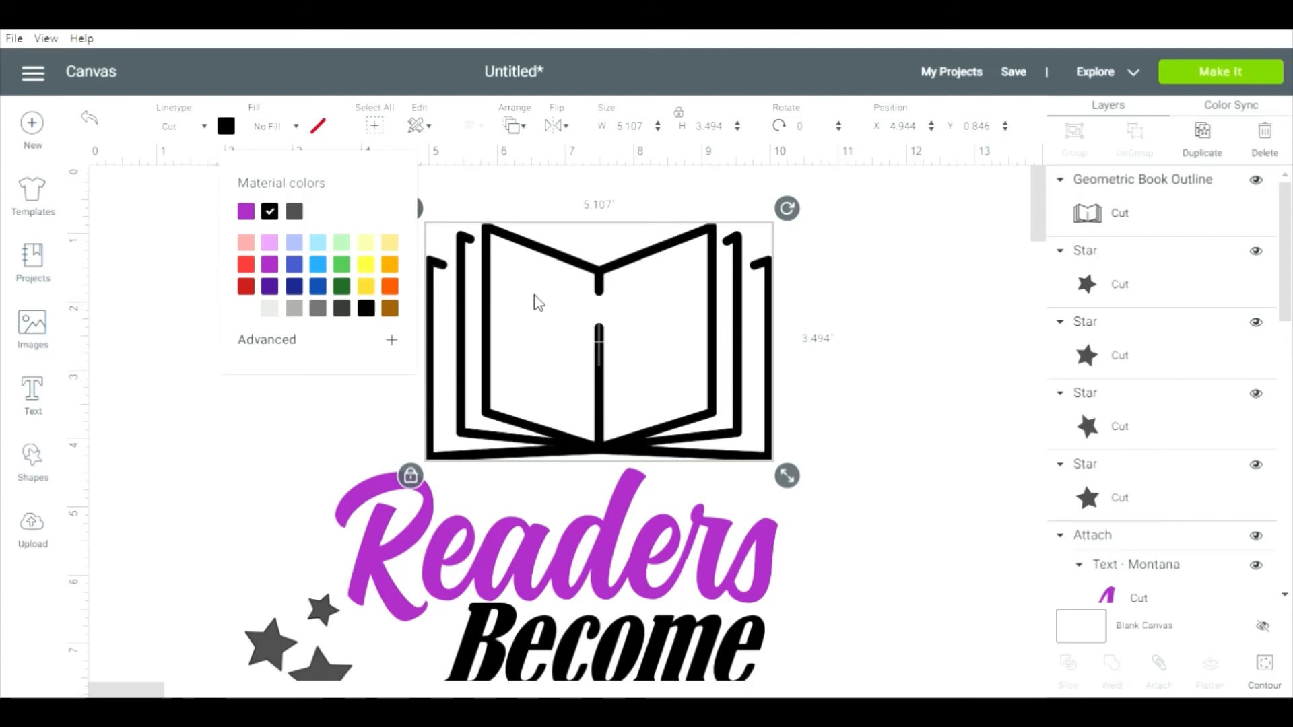
{"action": "left_click", "coordinate": [572, 318]}
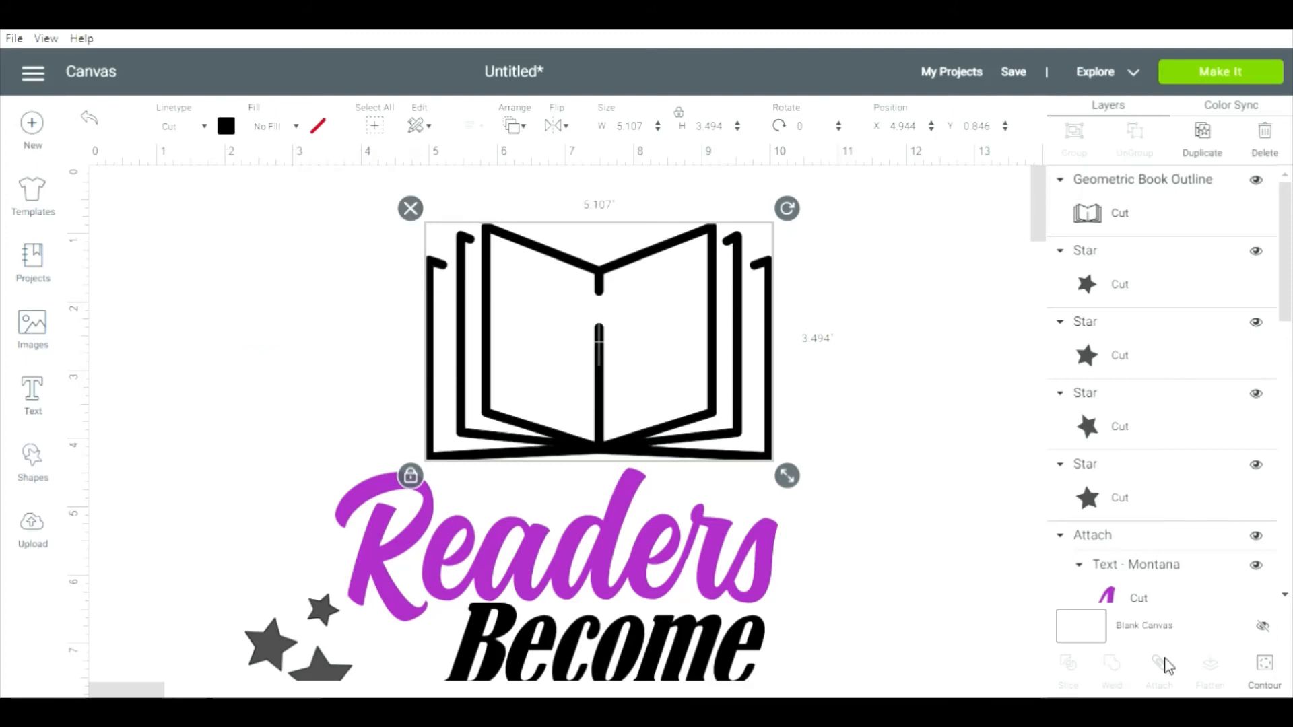
Try hiding the book's inner page contours so that its center is filled solid black.
{"action": "left_click", "coordinate": [1266, 666]}
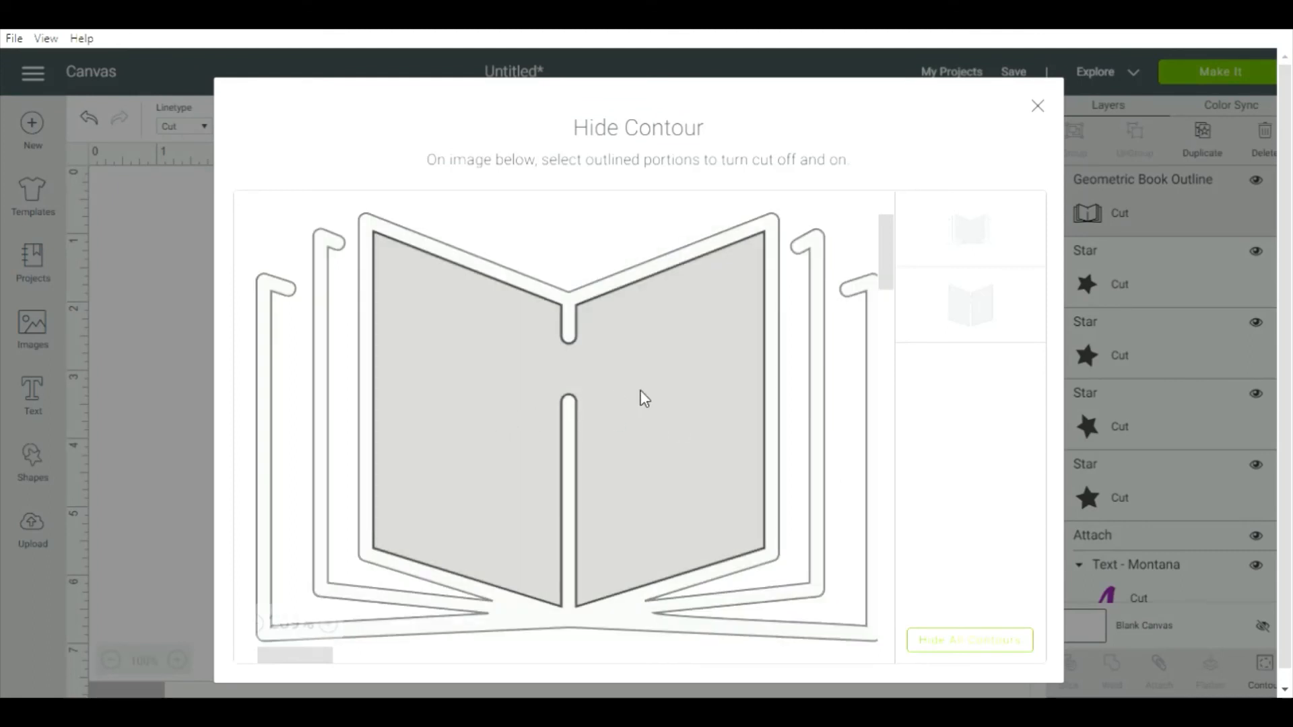
{"action": "left_click", "coordinate": [661, 395]}
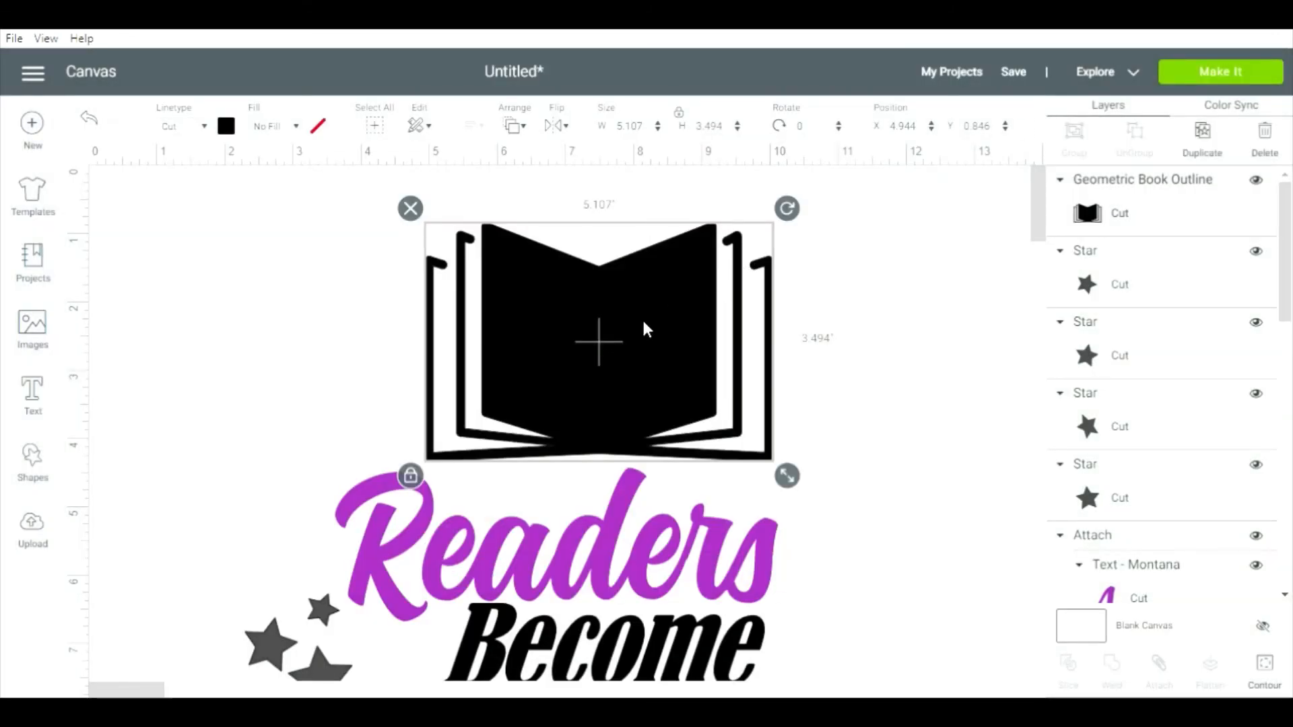
{"action": "left_click", "coordinate": [879, 479]}
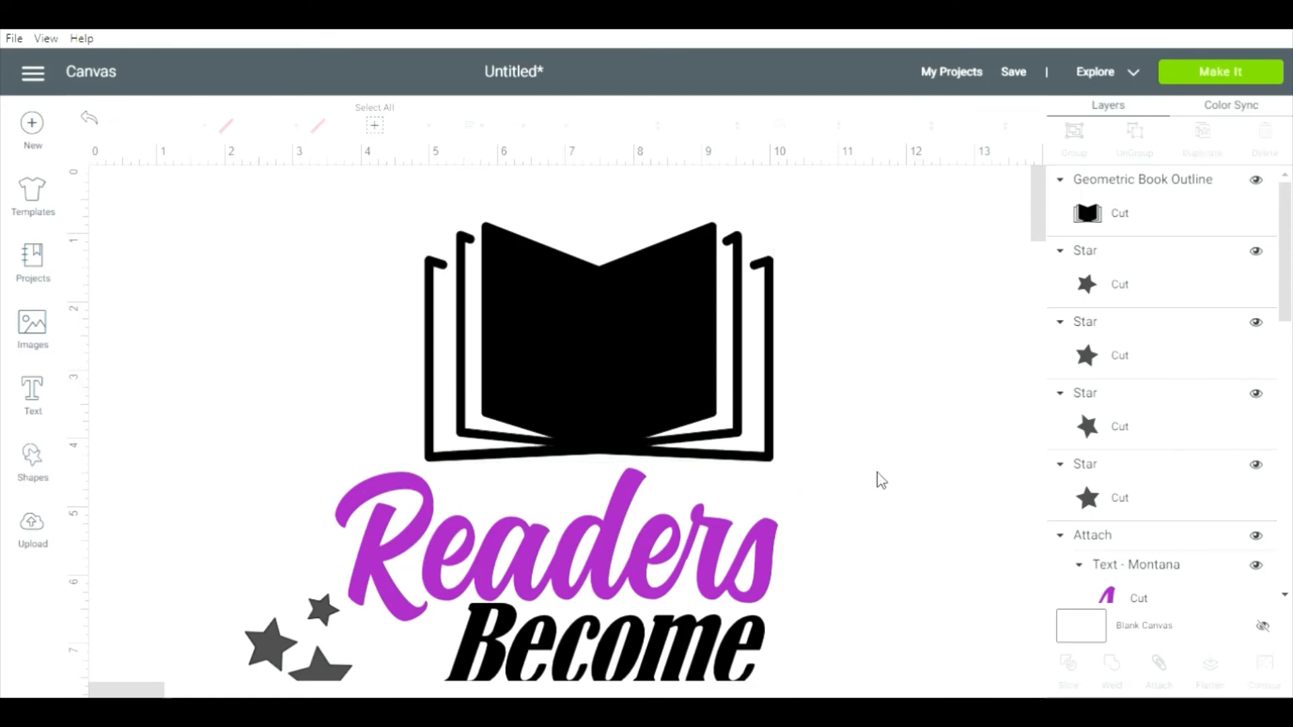
Restore the hidden inner page contours of the book with the Contour tool.
{"action": "left_click", "coordinate": [687, 387]}
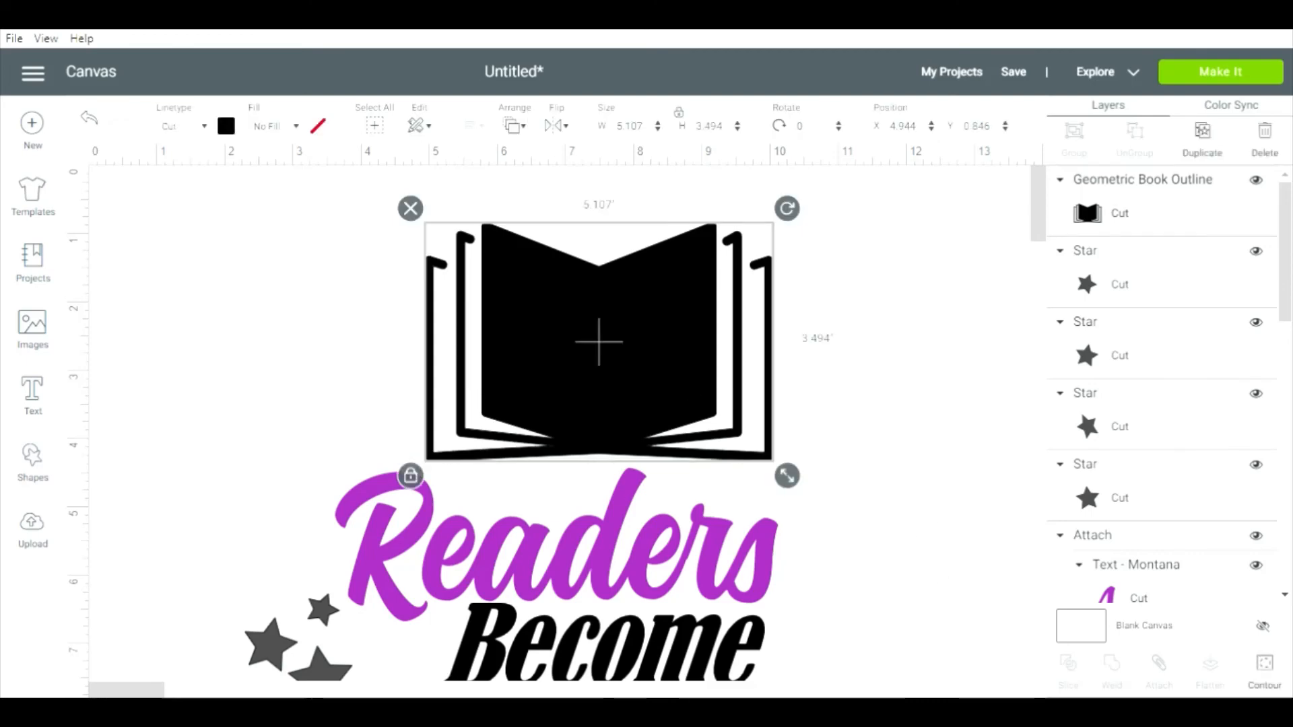
{"action": "left_click", "coordinate": [1267, 670]}
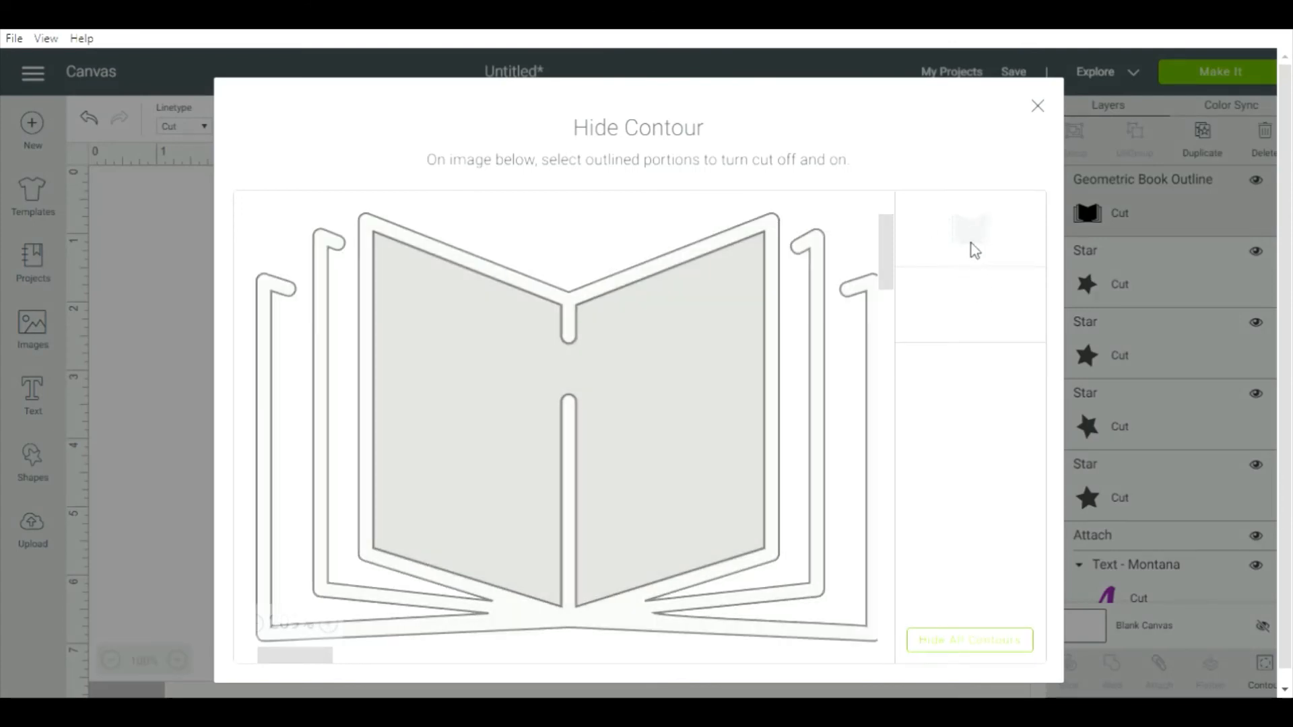
{"action": "left_click", "coordinate": [1038, 108]}
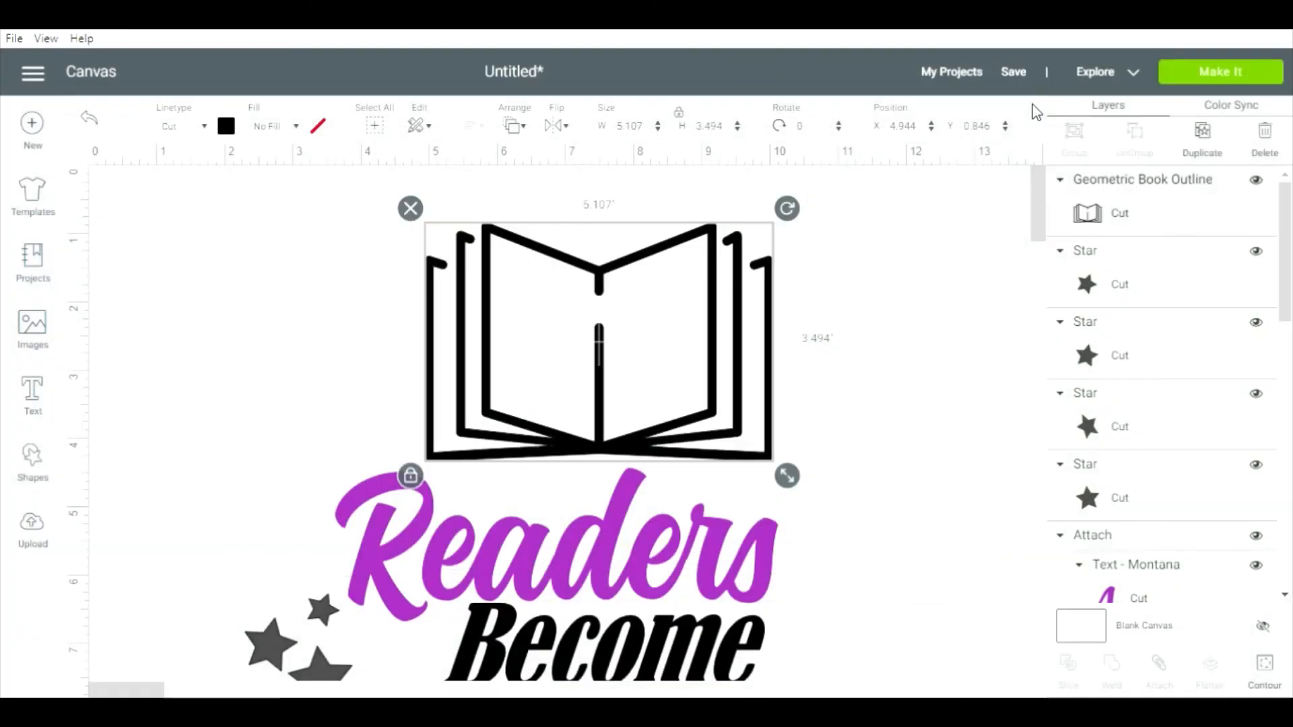
{"action": "left_click", "coordinate": [898, 398]}
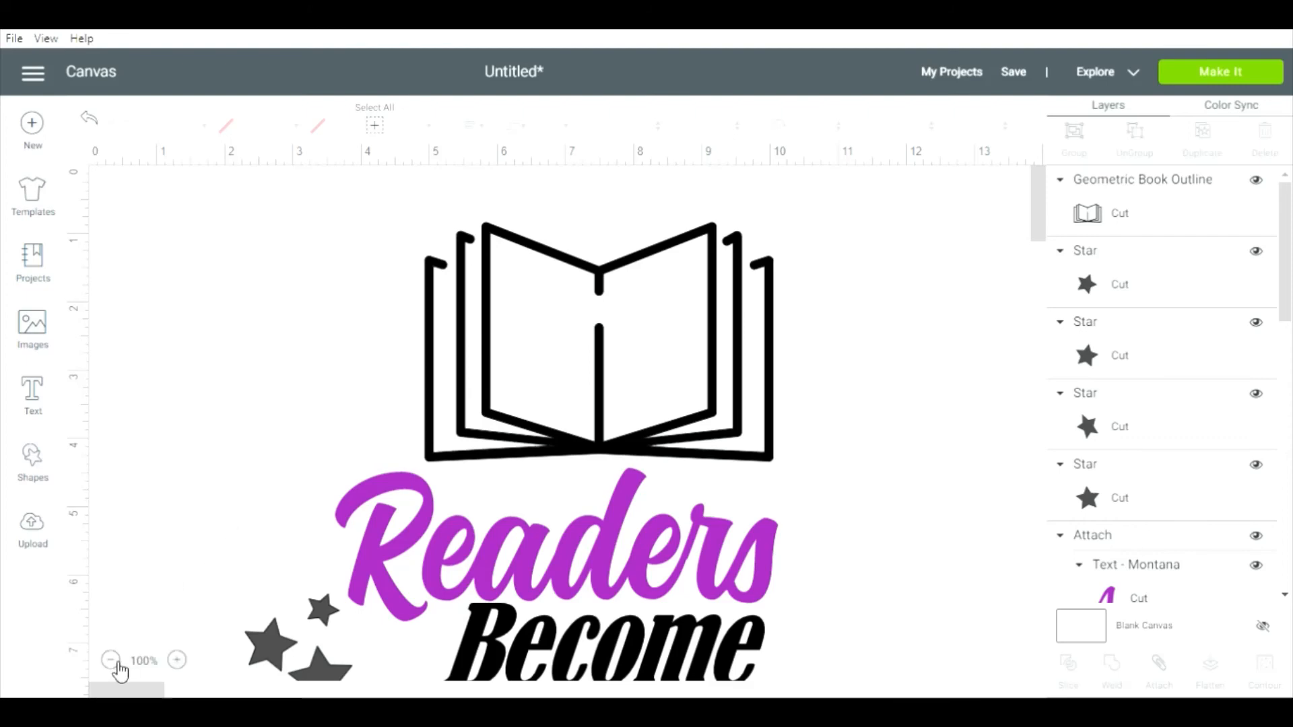
Shrink the book to about 4.38 by 2.99 in and center it above "Readers", at about X 4.56 and Y 1.29.
{"action": "left_click", "coordinate": [111, 661]}
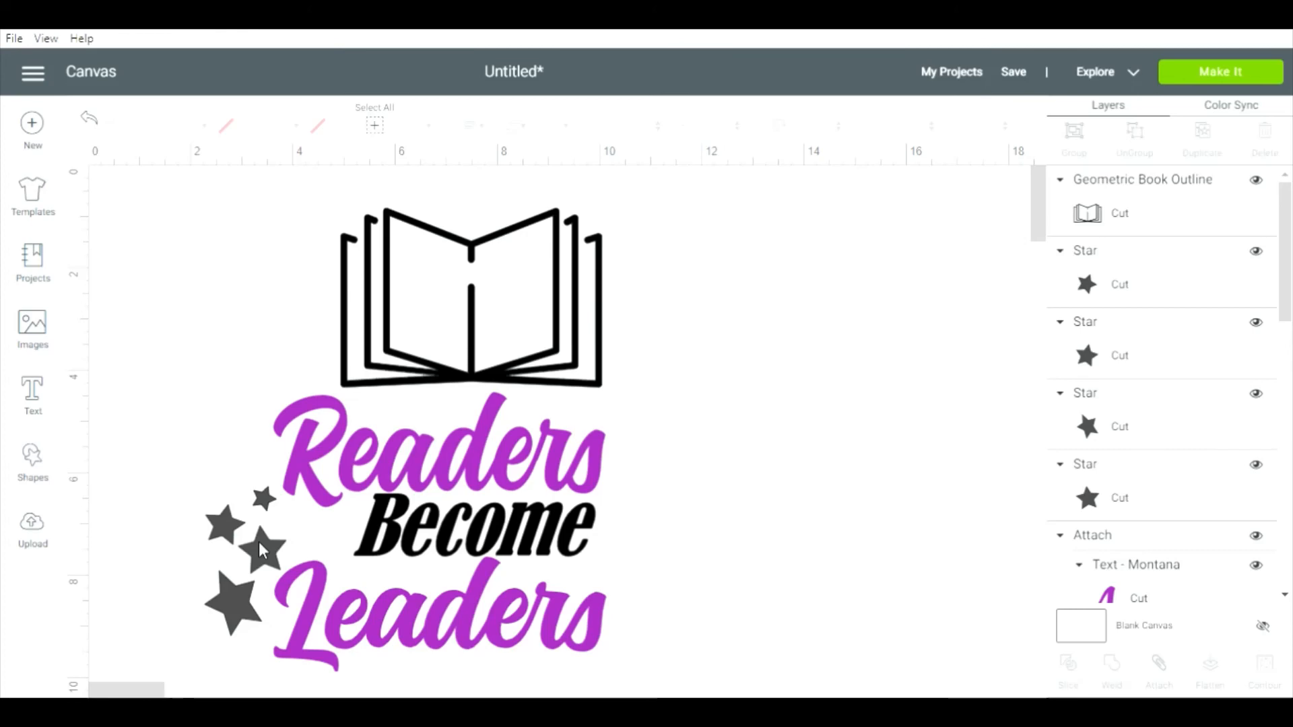
{"action": "left_click", "coordinate": [495, 336]}
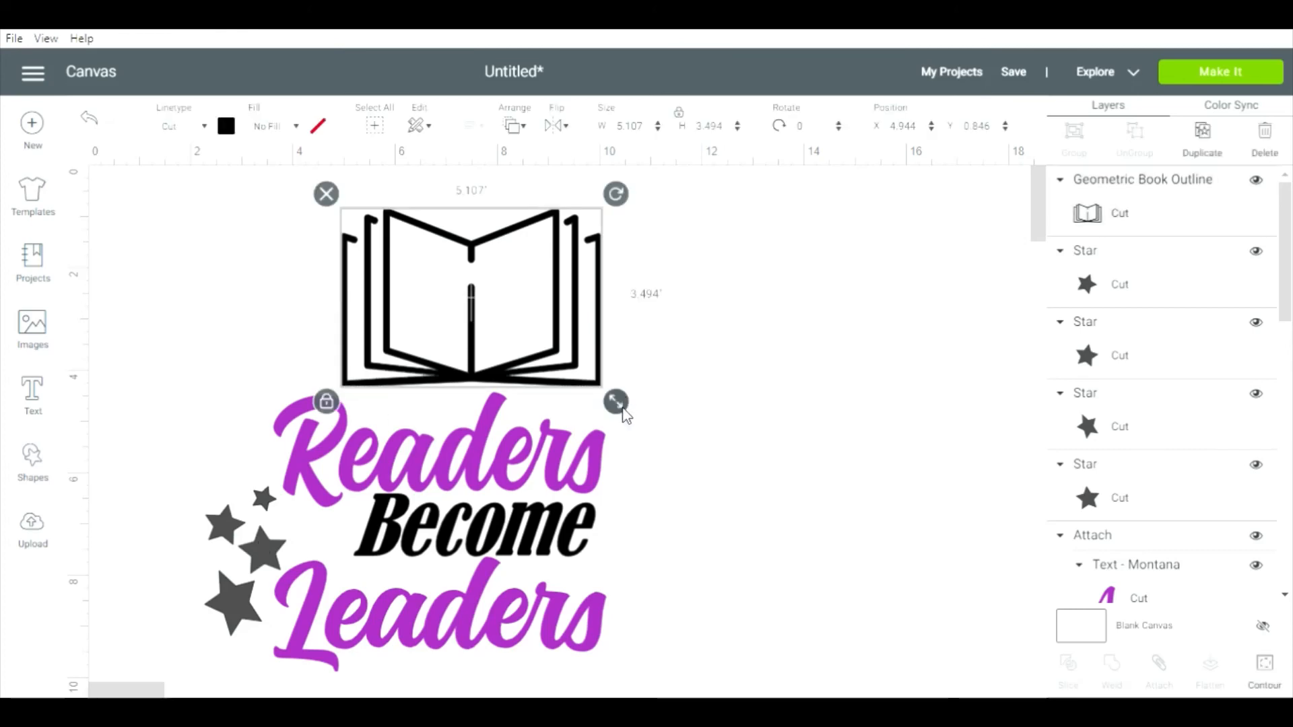
{"action": "left_click_drag", "start_coordinate": [618, 404], "coordinate": [580, 378]}
{"action": "left_click_drag", "start_coordinate": [469, 325], "coordinate": [449, 348]}
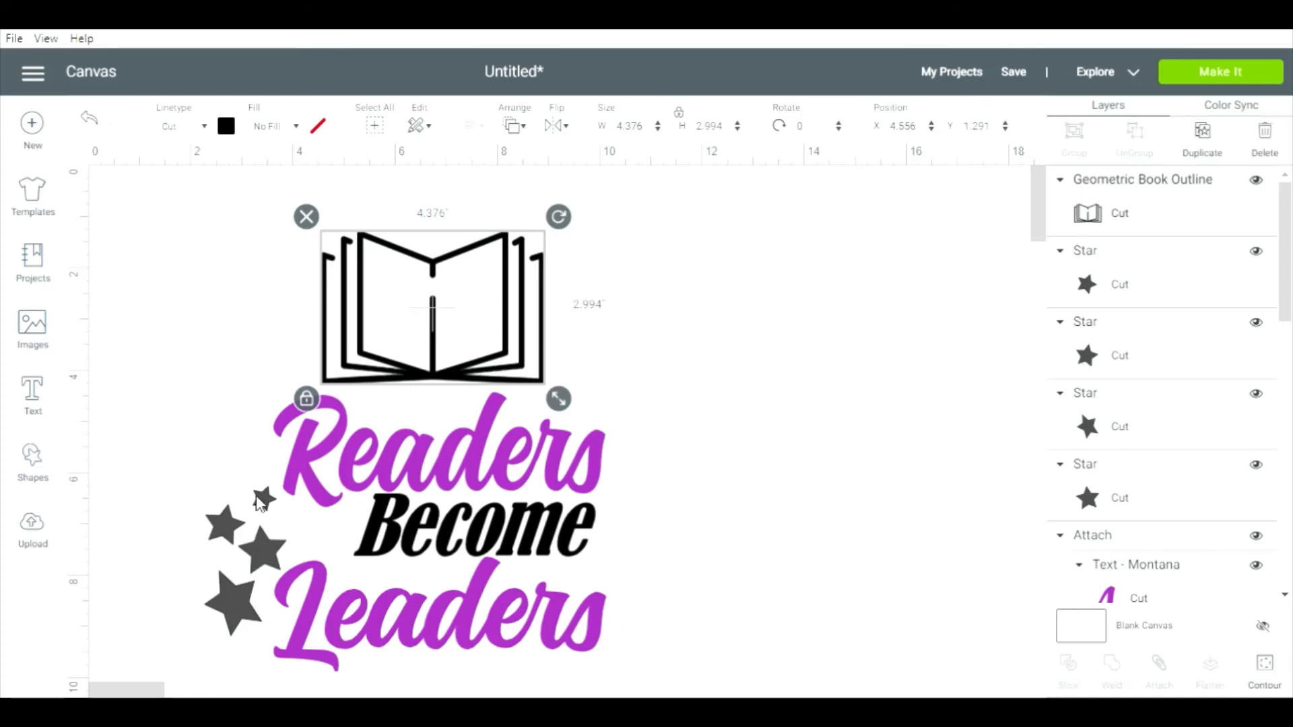
Move one of the stars to the start of "Become", at about X 4.09 and Y 6.71, and straighten its rotation to about 356.7 degrees.
{"action": "left_click_drag", "start_coordinate": [260, 546], "coordinate": [319, 530]}
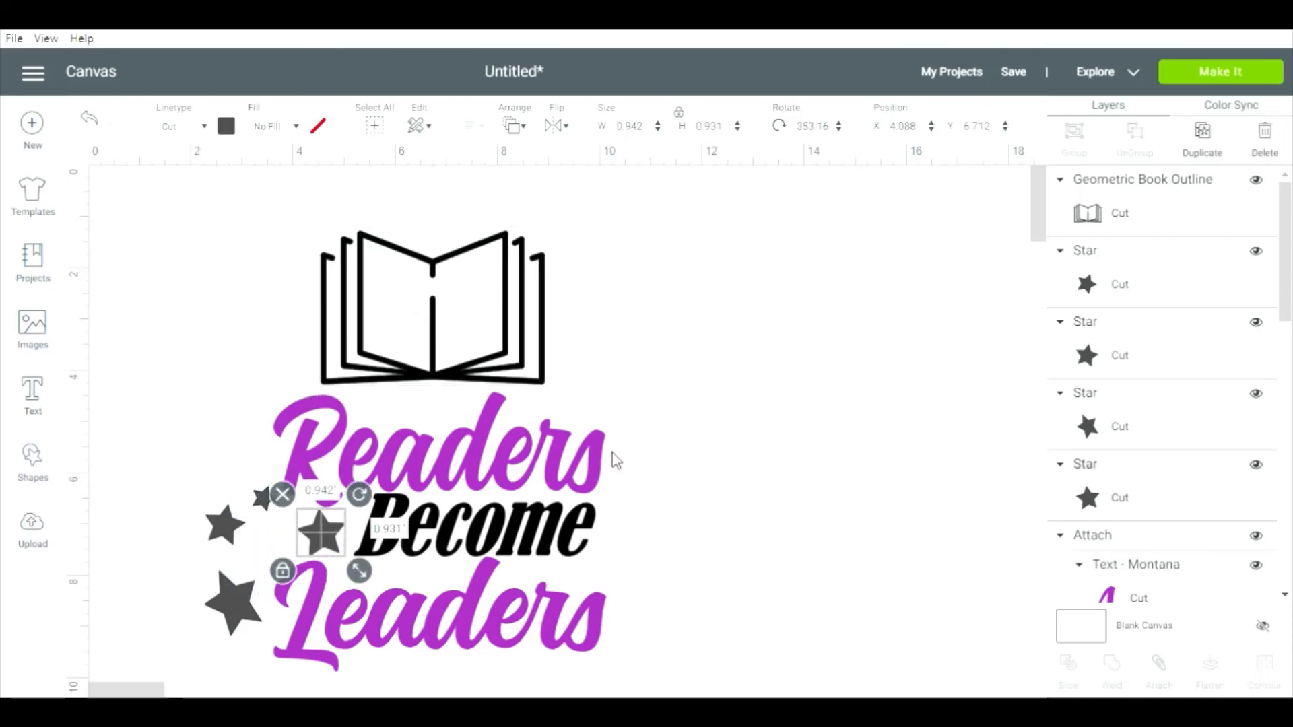
{"action": "left_click", "coordinate": [612, 456]}
{"action": "left_click", "coordinate": [326, 540]}
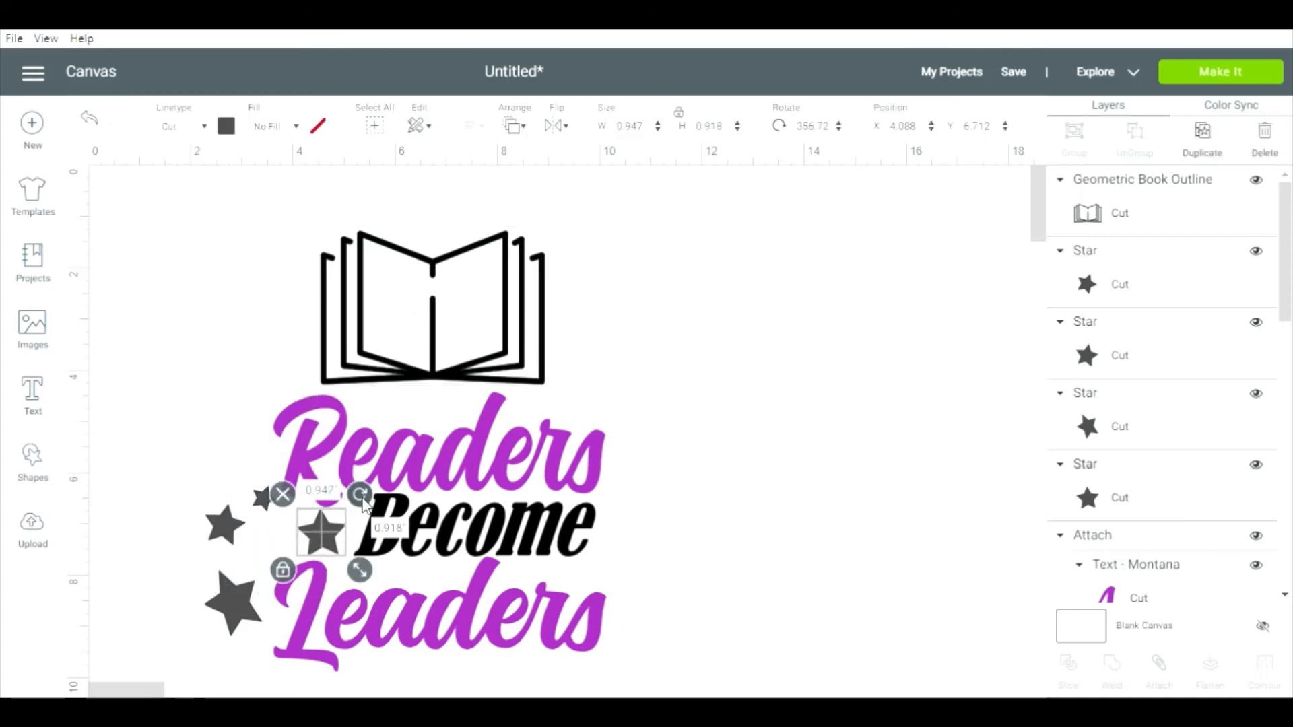
{"action": "left_click", "coordinate": [636, 486]}
Shift "Become" left to about X 4.64 and move a second star to its end, at about X 9.33 and Y 6.95.
{"action": "left_click_drag", "start_coordinate": [429, 516], "coordinate": [402, 515]}
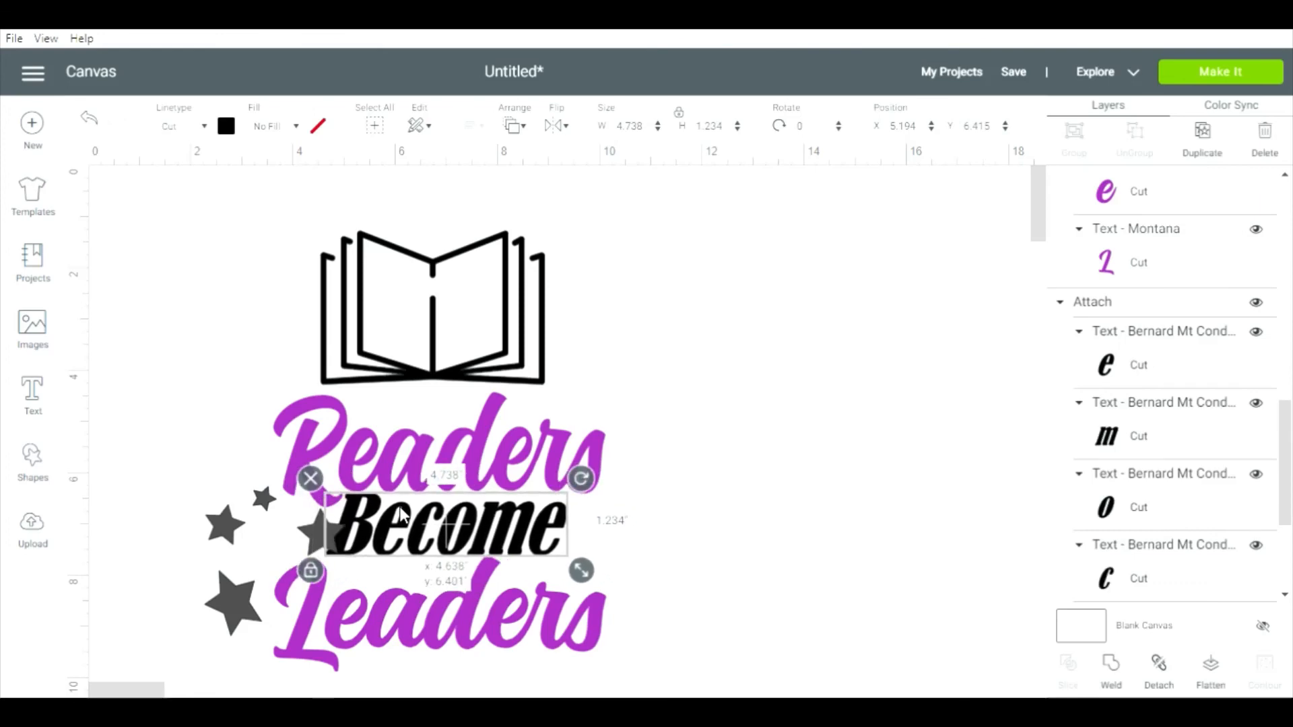
{"action": "left_click", "coordinate": [314, 524]}
{"action": "left_click_drag", "start_coordinate": [314, 524], "coordinate": [588, 551]}
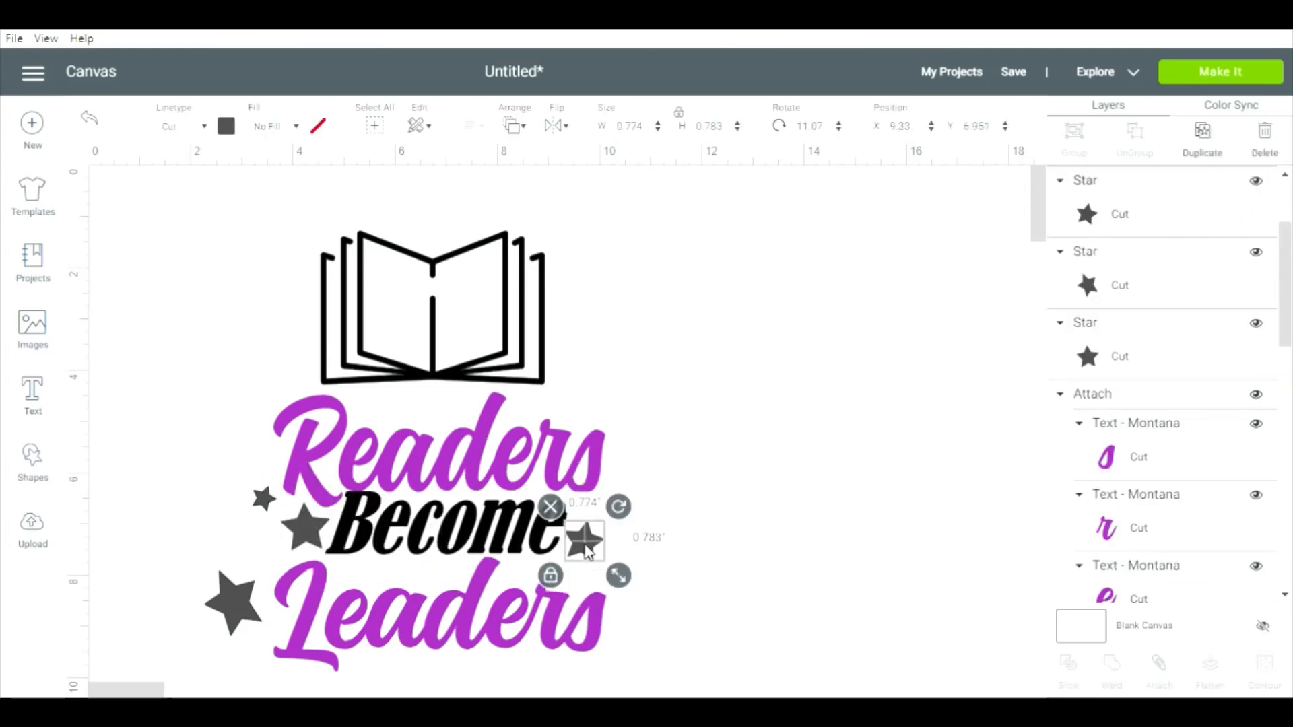
{"action": "left_click", "coordinate": [744, 502]}
Delete the two leftover stars, the smallest one and the largest one beside "Leaders".
{"action": "left_click", "coordinate": [304, 526]}
{"action": "left_click", "coordinate": [265, 498]}
{"action": "left_click", "coordinate": [236, 471]}
{"action": "left_click", "coordinate": [232, 590]}
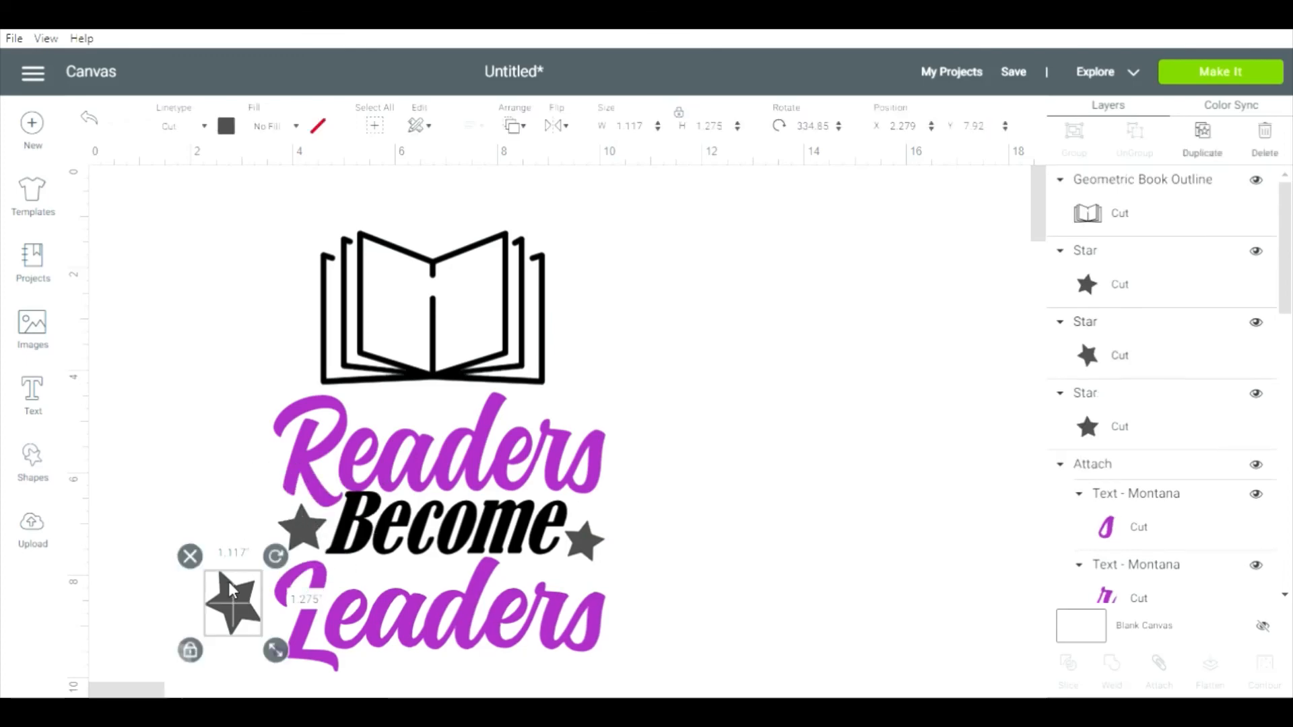
{"action": "left_click", "coordinate": [190, 556]}
Shift "Become" right to about X 4.93 and move the star at its end outward to about X 9.55.
{"action": "left_click_drag", "start_coordinate": [444, 526], "coordinate": [449, 525]}
{"action": "left_click", "coordinate": [664, 504]}
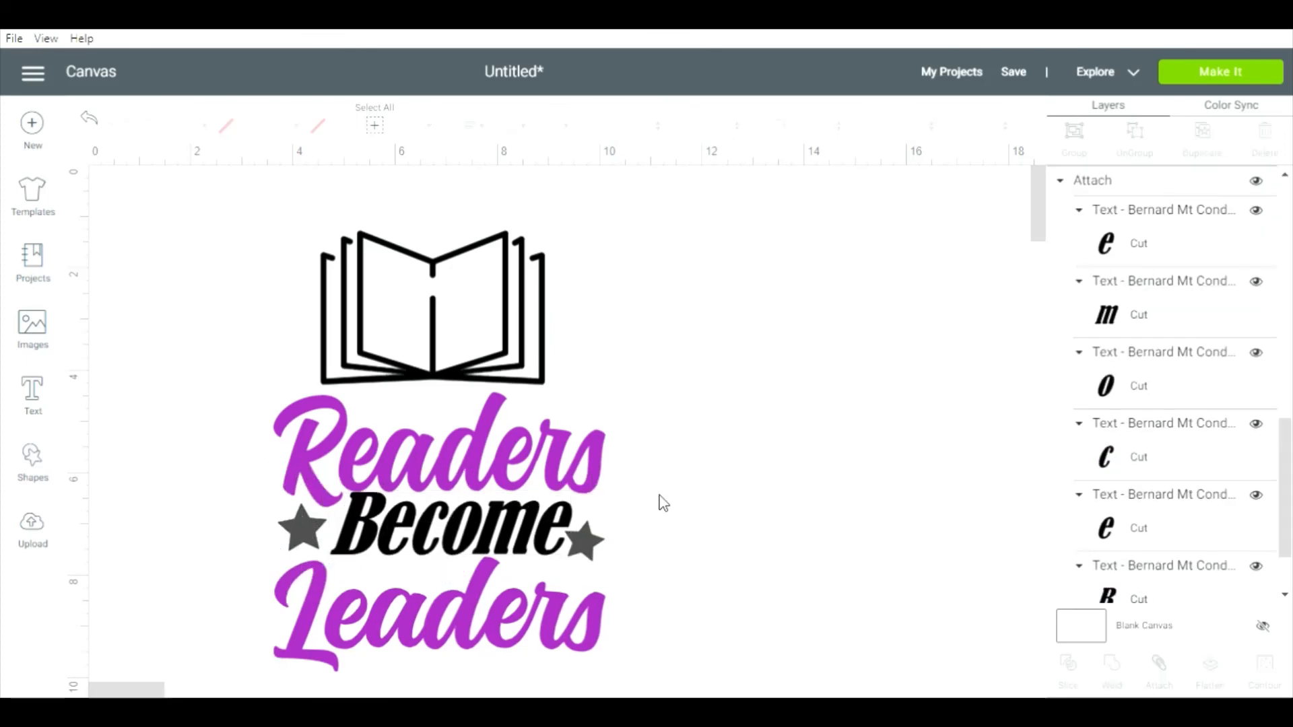
{"action": "left_click", "coordinate": [471, 525]}
{"action": "left_click", "coordinate": [741, 512]}
{"action": "left_click_drag", "start_coordinate": [585, 539], "coordinate": [586, 570]}
{"action": "left_click", "coordinate": [494, 522]}
{"action": "left_click_drag", "start_coordinate": [505, 550], "coordinate": [509, 547]}
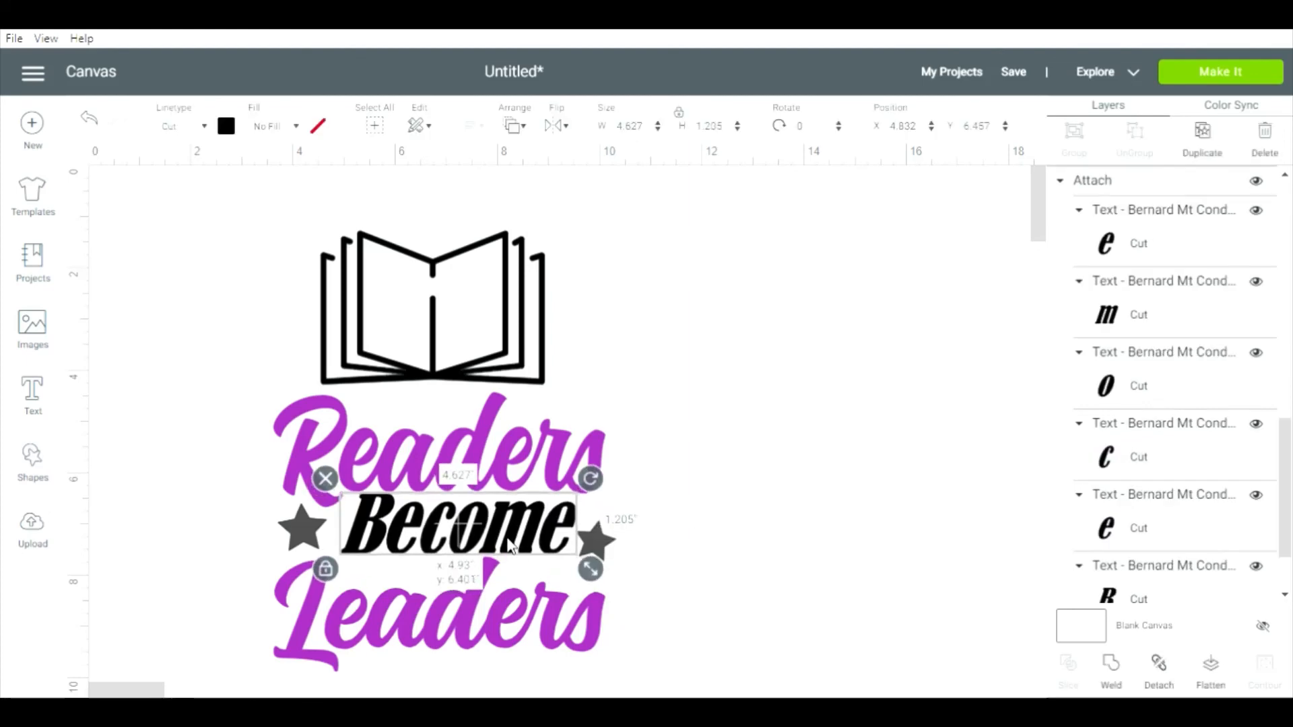
{"action": "left_click", "coordinate": [758, 500]}
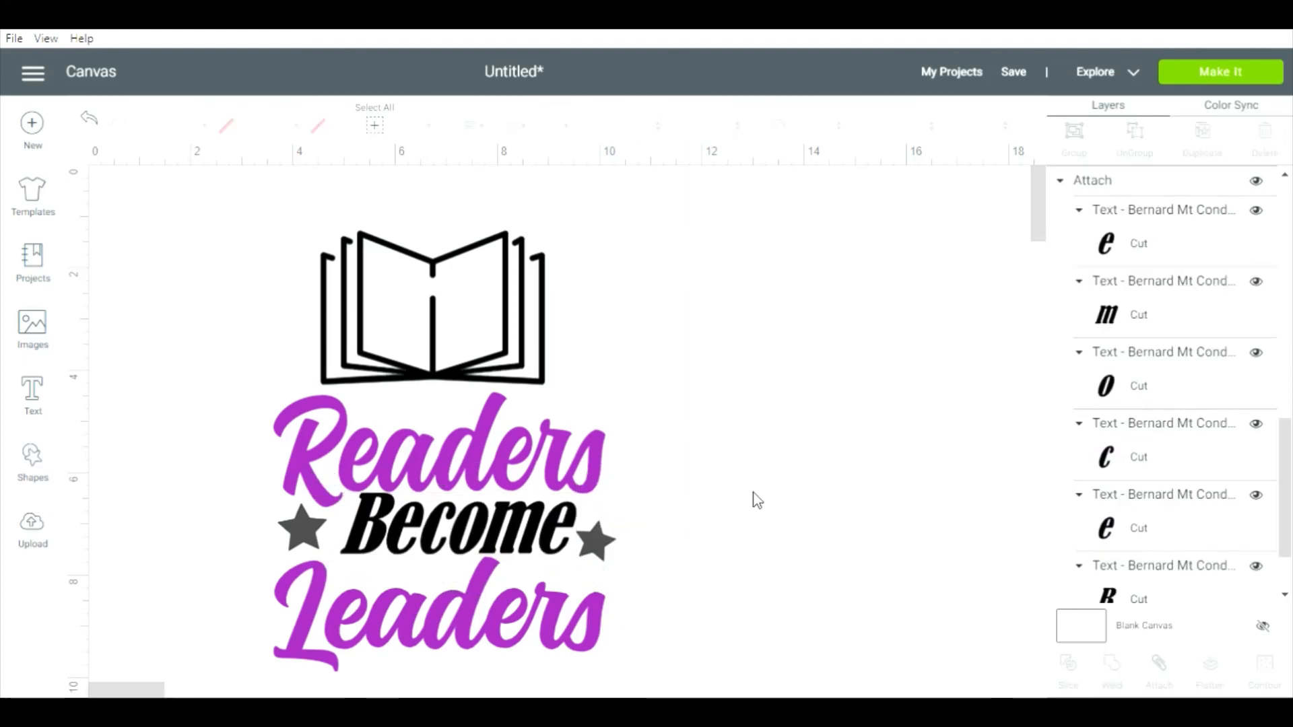
{"action": "left_click", "coordinate": [589, 555]}
{"action": "left_click", "coordinate": [724, 467]}
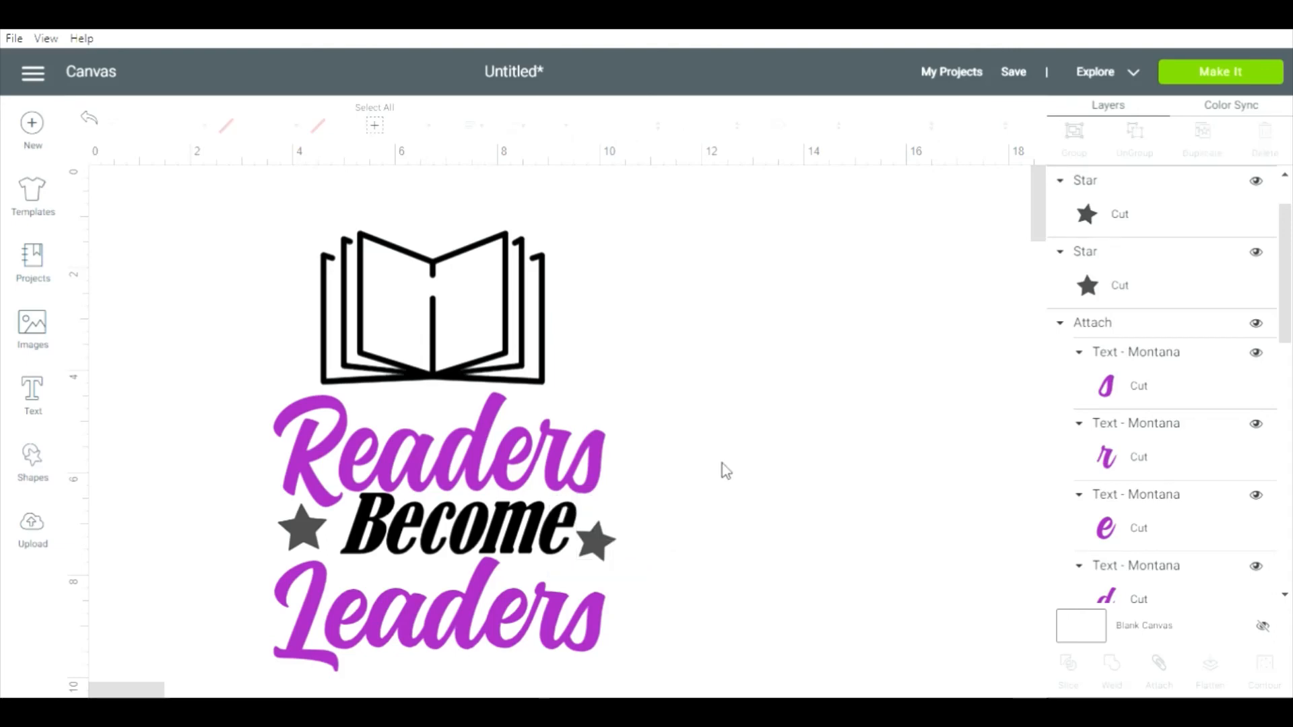
Shrink the star before "Become" to about 0.78 in and move it closer to the word, at about X 4.21 and Y 6.75.
{"action": "left_click", "coordinate": [301, 544]}
{"action": "left_click_drag", "start_coordinate": [301, 544], "coordinate": [332, 547]}
{"action": "left_click_drag", "start_coordinate": [364, 498], "coordinate": [358, 505]}
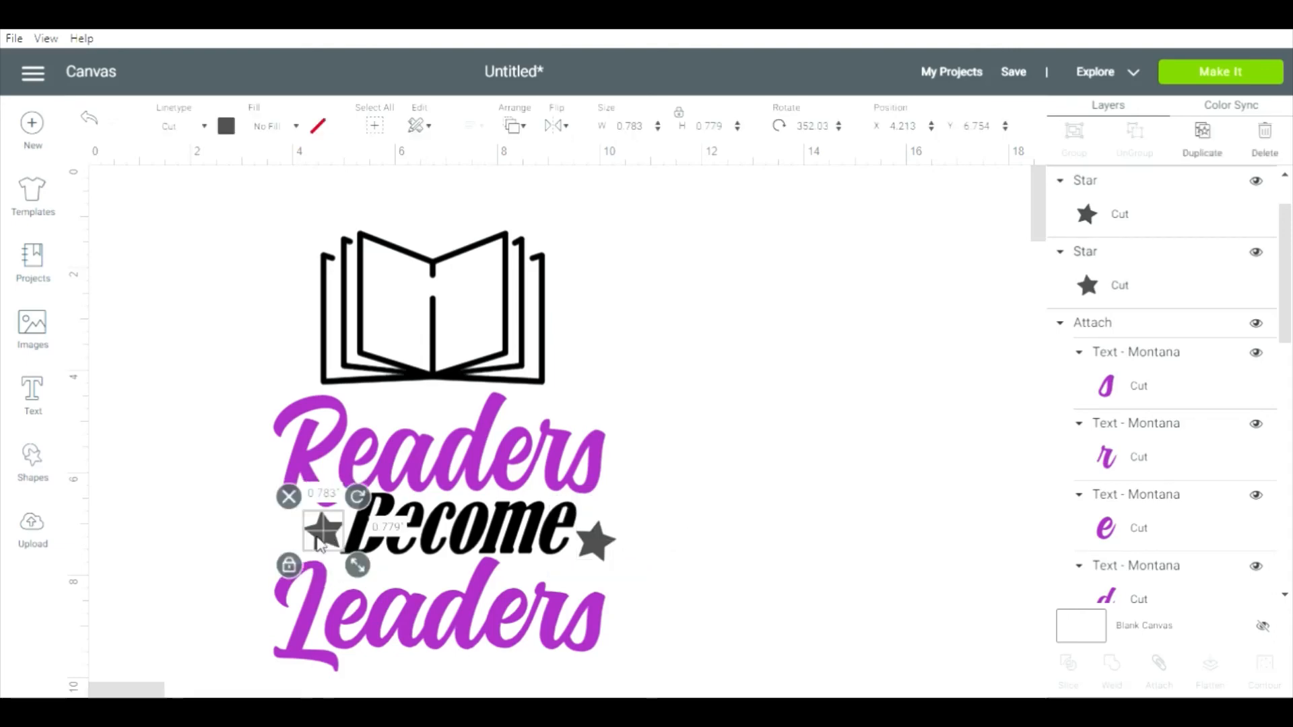
Color both stars beside "Become" black.
{"action": "left_click", "coordinate": [226, 126]}
{"action": "left_click", "coordinate": [245, 211]}
{"action": "left_click", "coordinate": [269, 212]}
{"action": "left_click", "coordinate": [596, 541]}
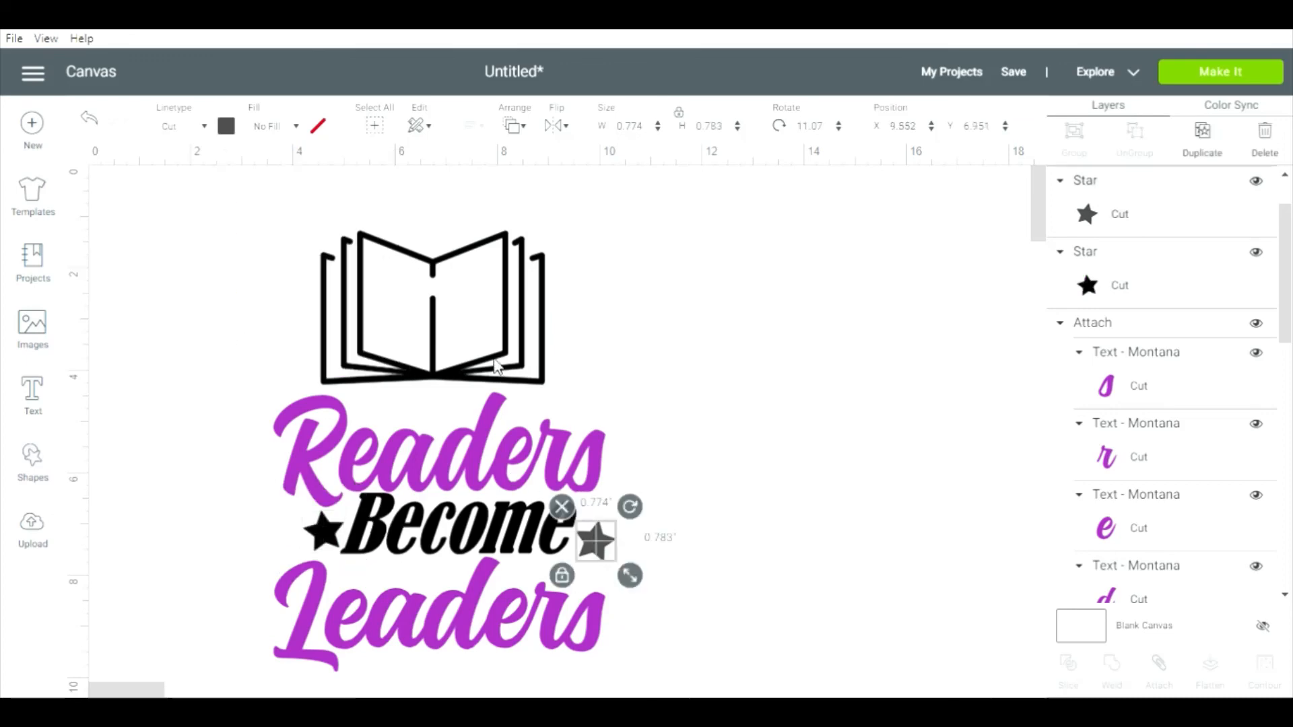
{"action": "left_click", "coordinate": [226, 126]}
{"action": "left_click", "coordinate": [721, 366]}
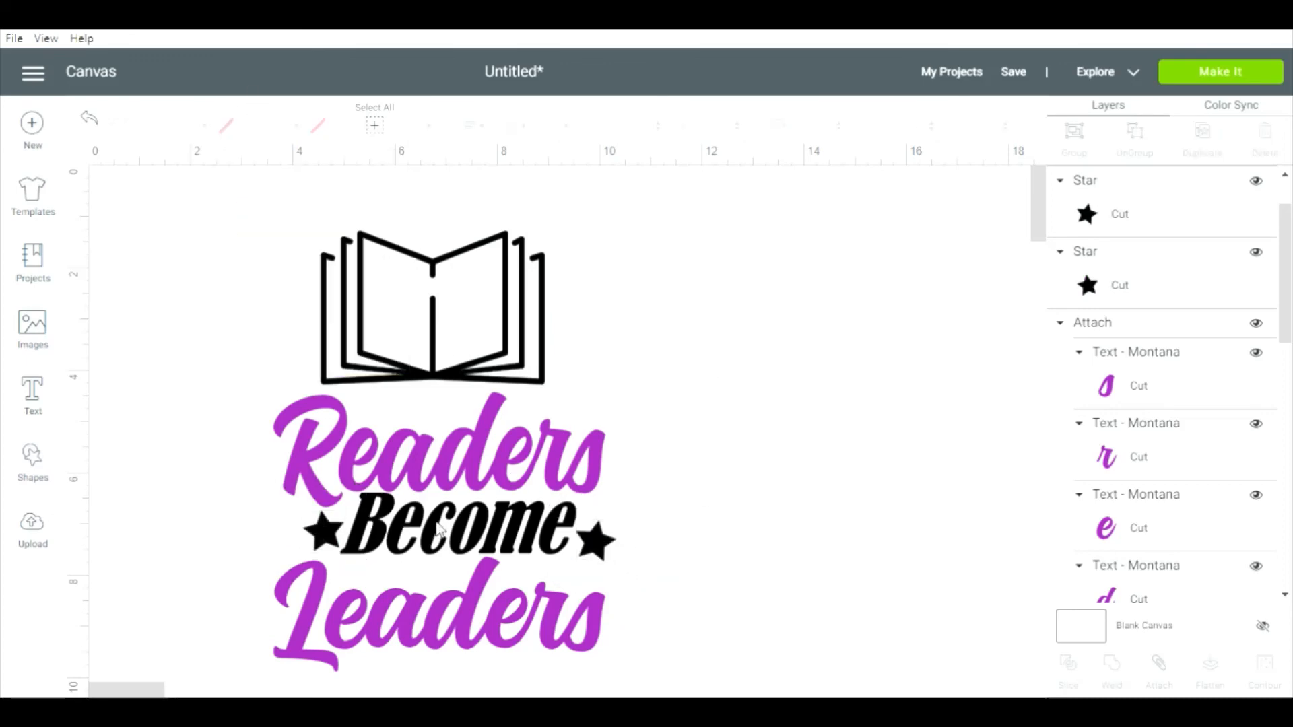
Center the two stars and "Become" vertically on each other and distribute them horizontally.
{"action": "left_click", "coordinate": [325, 532]}
{"action": "left_click", "coordinate": [595, 542]}
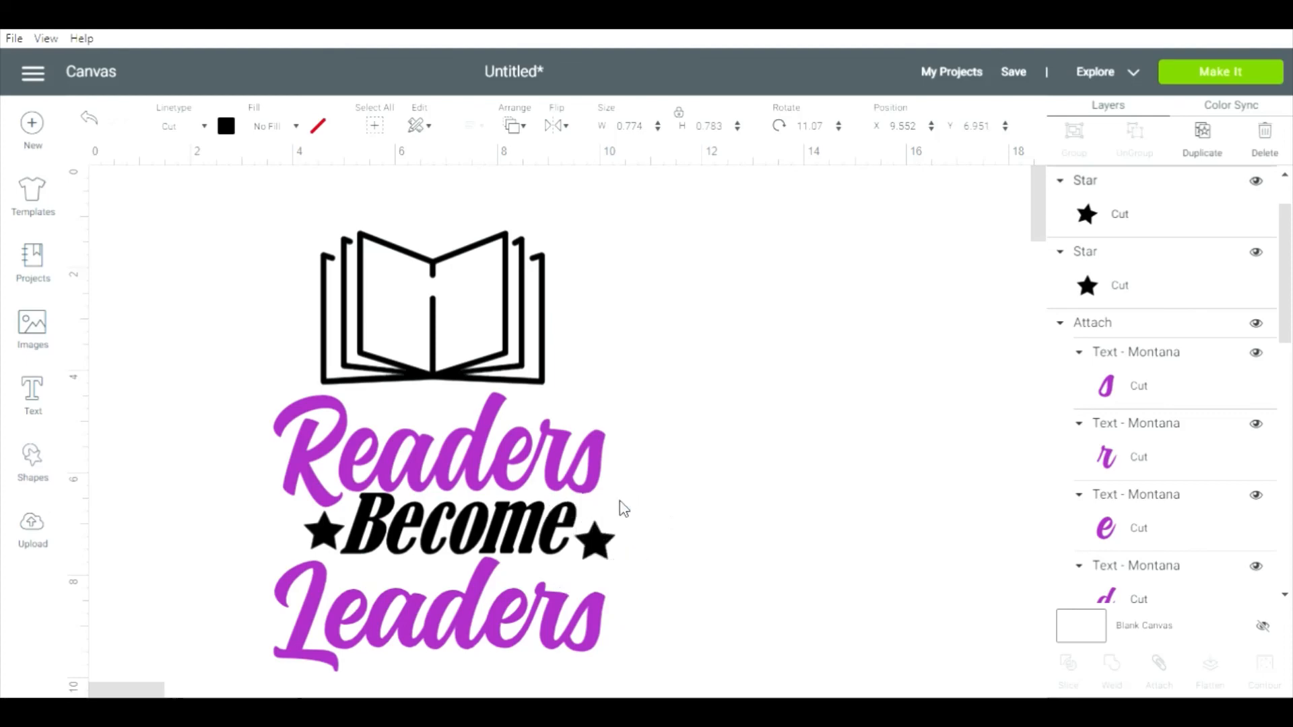
{"action": "left_click_drag", "start_coordinate": [633, 495], "coordinate": [300, 562]}
{"action": "left_click", "coordinate": [473, 126]}
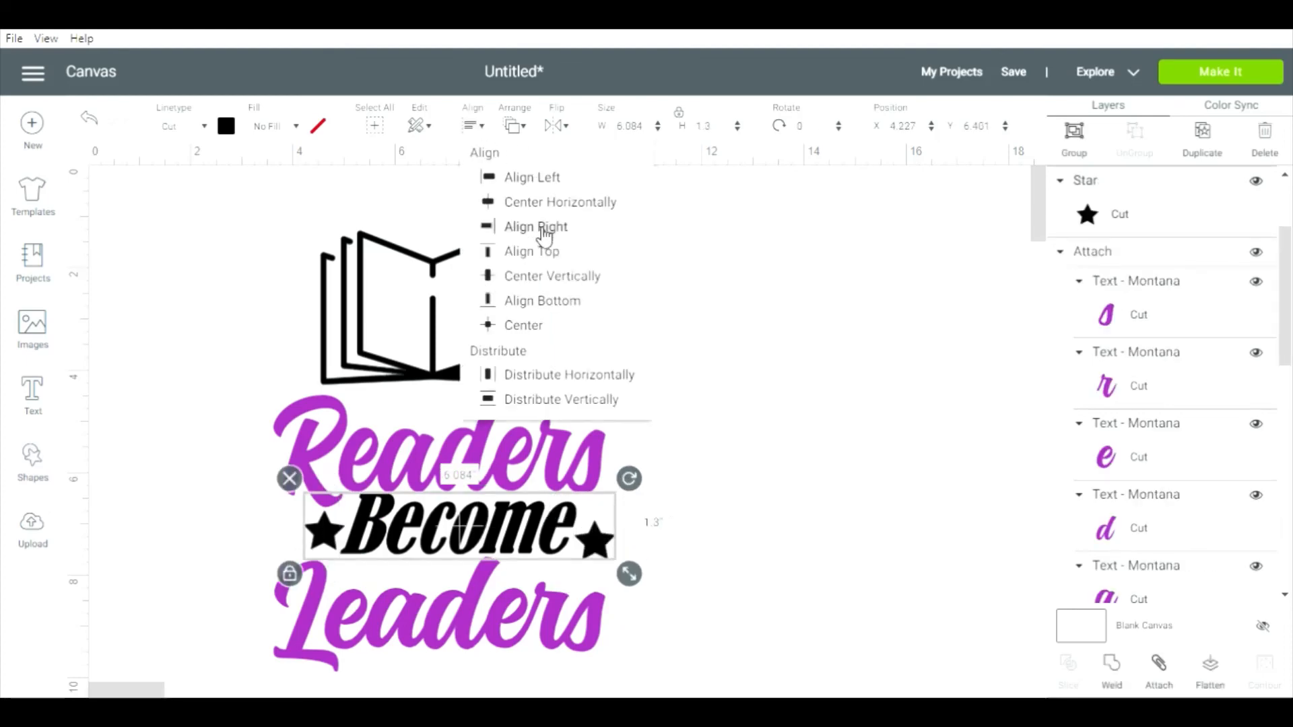
{"action": "left_click", "coordinate": [543, 276]}
{"action": "left_click", "coordinate": [473, 126]}
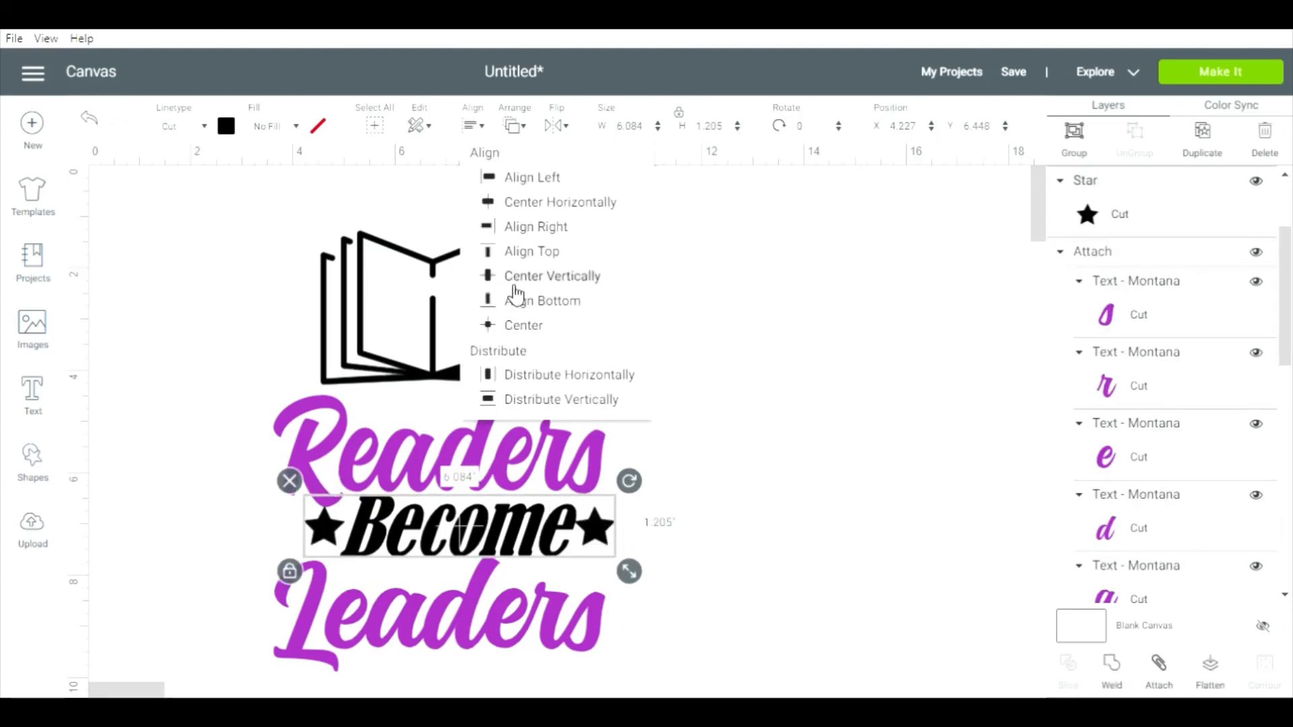
{"action": "left_click", "coordinate": [534, 375]}
{"action": "left_click", "coordinate": [716, 548]}
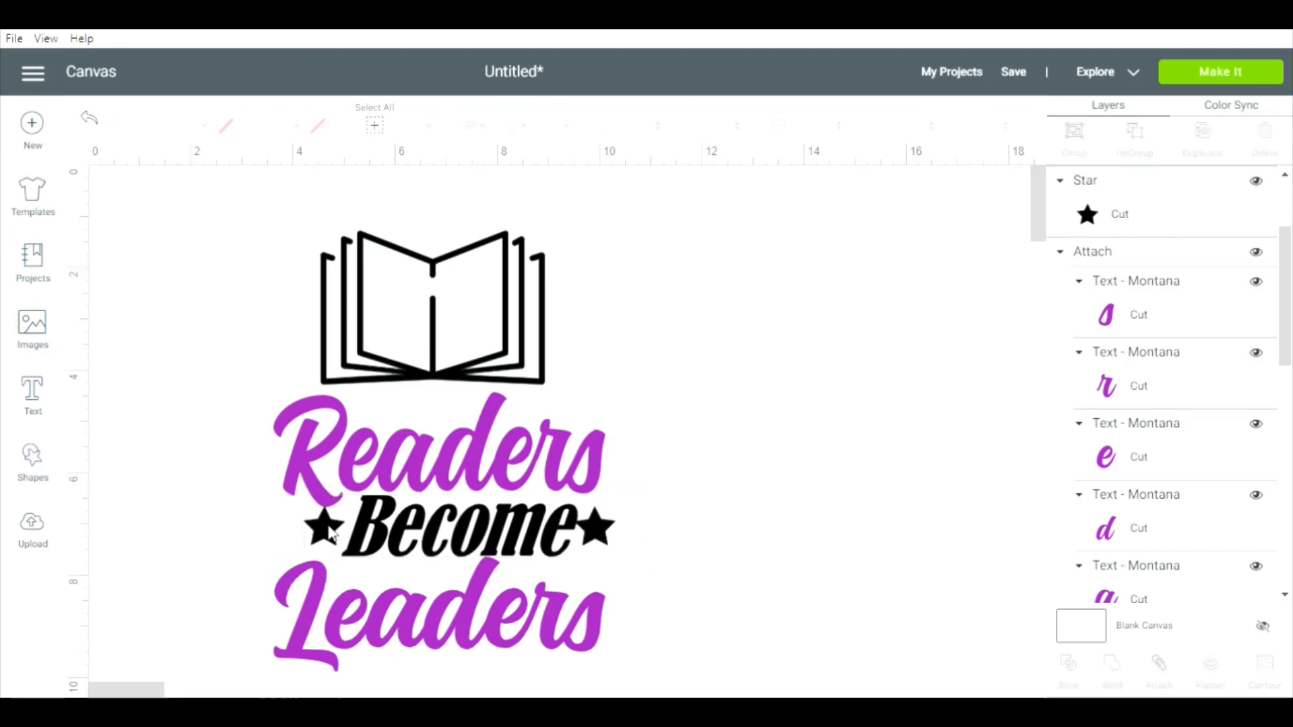
Move "Leaders" slightly down and lower the "Become" row with its stars to about Y 6.55.
{"action": "left_click", "coordinate": [377, 606]}
{"action": "left_click_drag", "start_coordinate": [377, 606], "coordinate": [377, 614]}
{"action": "left_click_drag", "start_coordinate": [670, 563], "coordinate": [296, 515]}
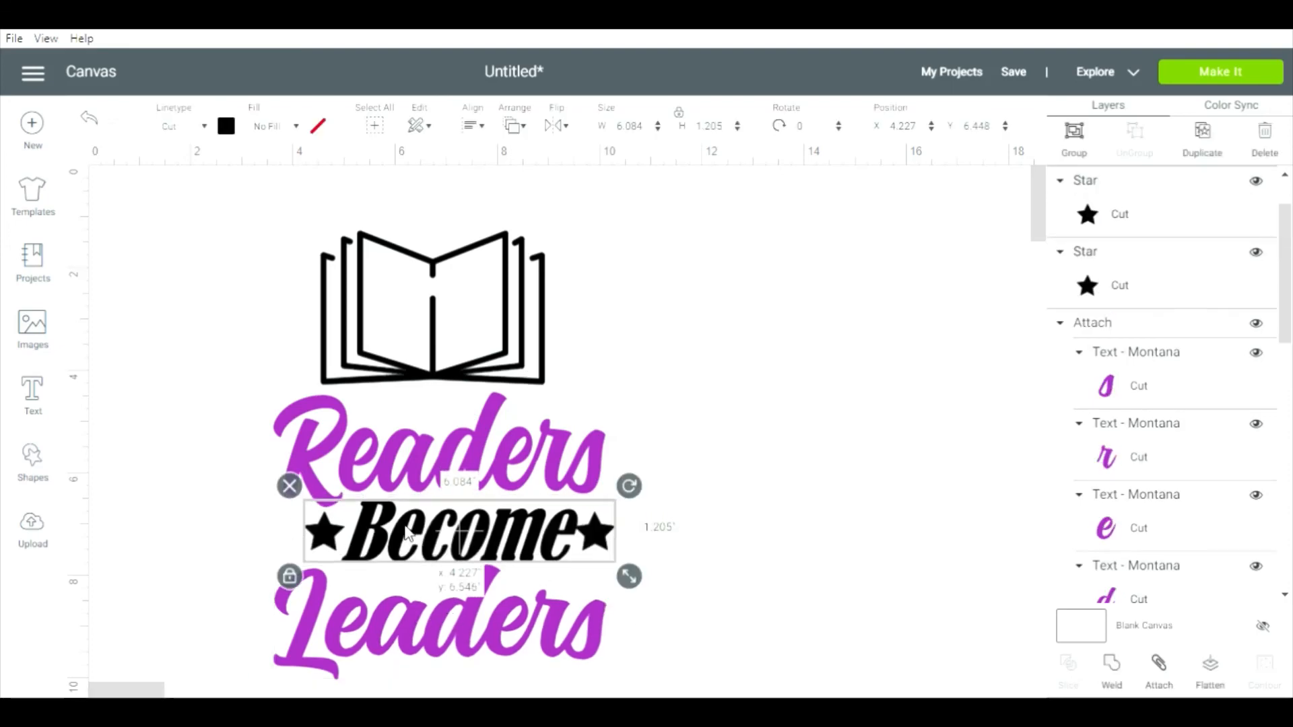
Move the star after "Become" slightly outward, then center the row's pieces vertically and distribute them horizontally again.
{"action": "left_click", "coordinate": [598, 534]}
{"action": "left_click_drag", "start_coordinate": [598, 534], "coordinate": [602, 537]}
{"action": "left_click_drag", "start_coordinate": [663, 567], "coordinate": [422, 520]}
{"action": "left_click", "coordinate": [89, 118]}
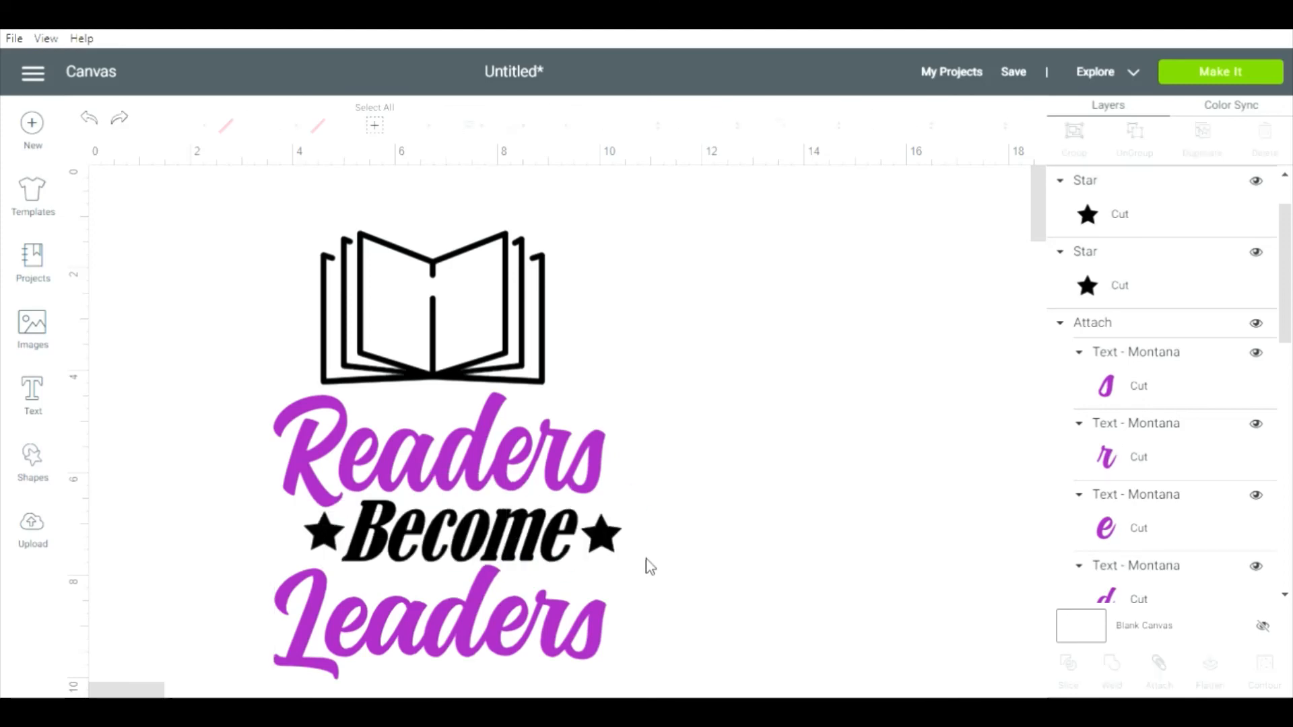
{"action": "left_click_drag", "start_coordinate": [650, 567], "coordinate": [300, 497]}
{"action": "left_click", "coordinate": [473, 126]}
{"action": "left_click", "coordinate": [529, 287]}
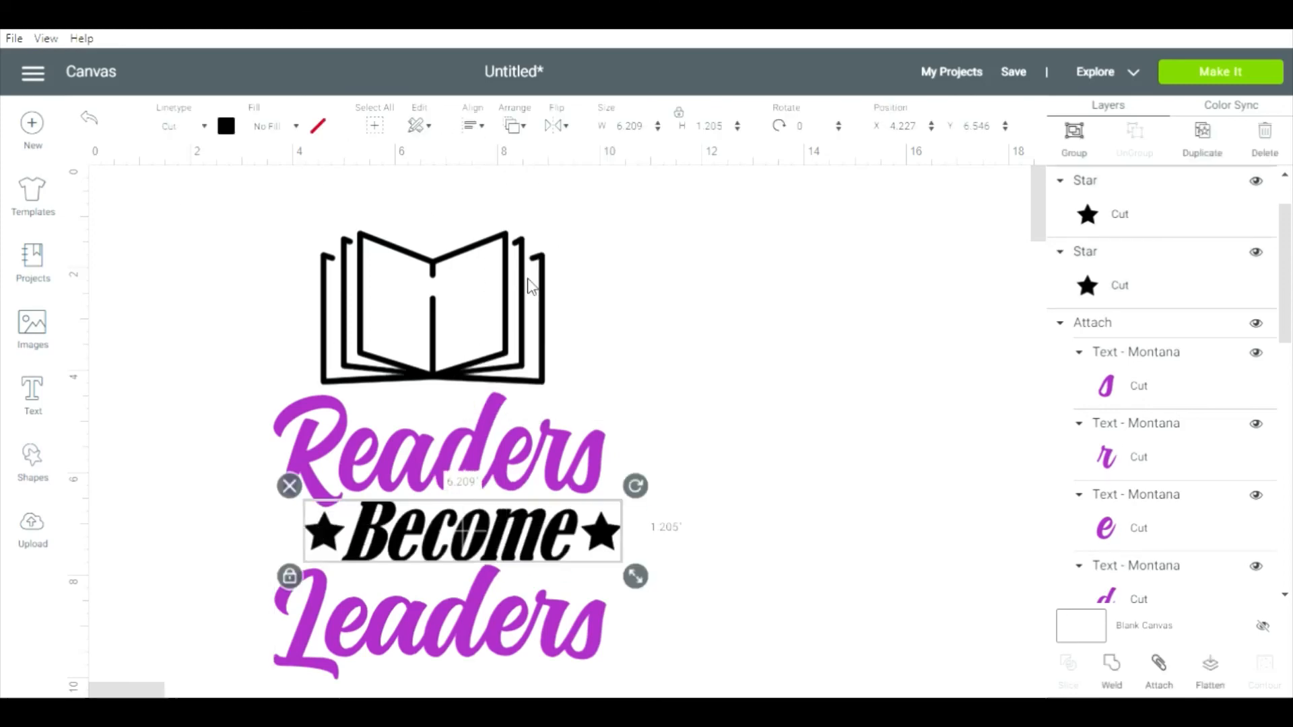
{"action": "left_click", "coordinate": [473, 126]}
{"action": "left_click", "coordinate": [552, 382]}
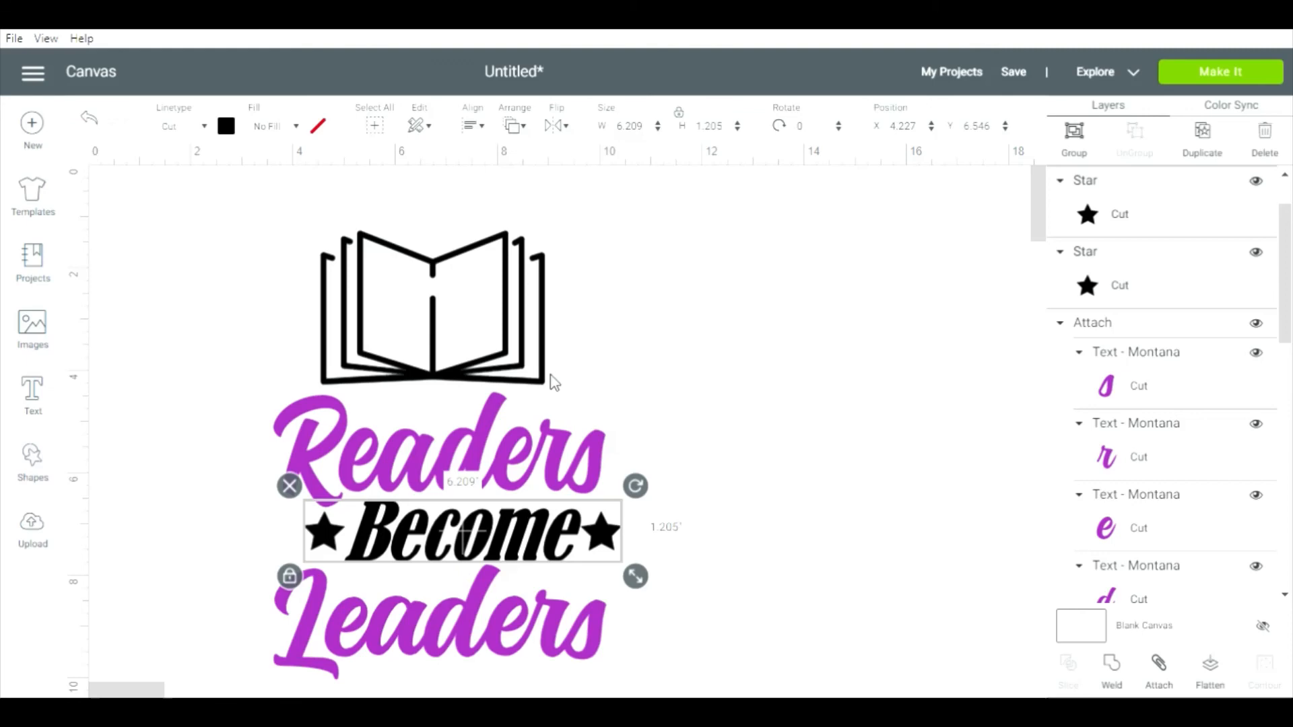
{"action": "left_click", "coordinate": [814, 538]}
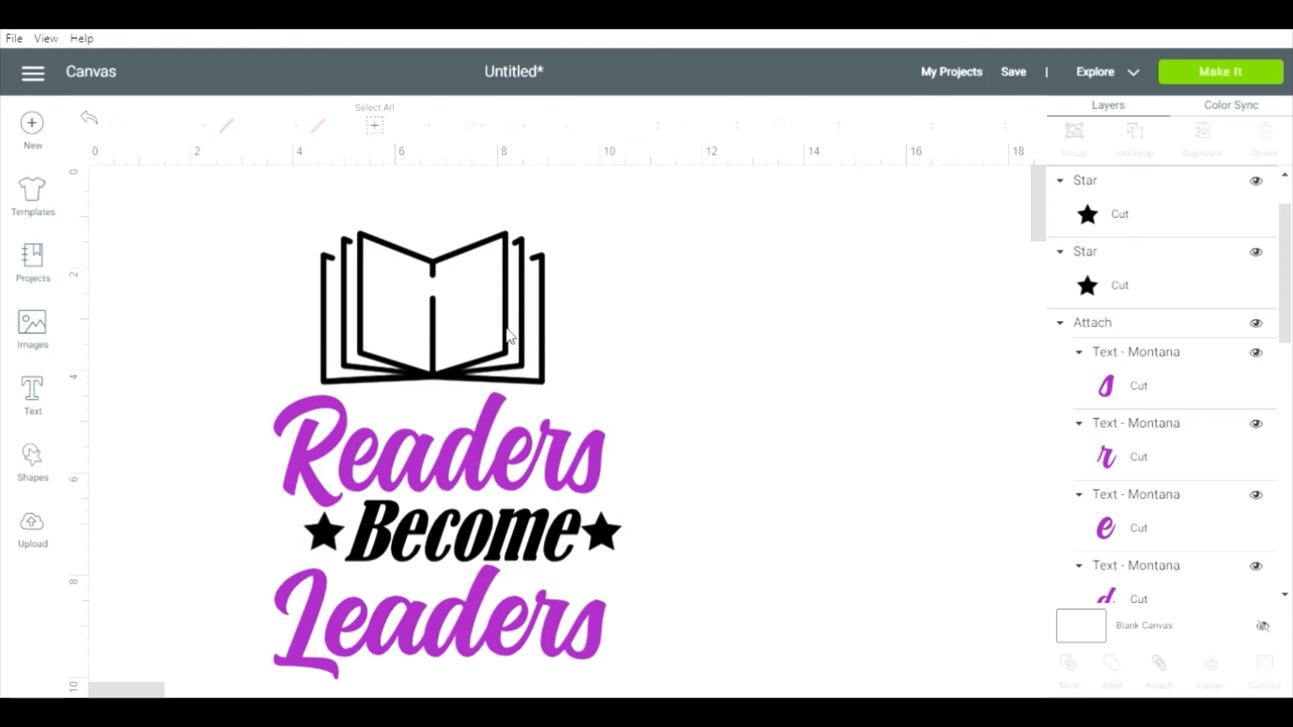
Shift the book slightly right and down above "Readers".
{"action": "left_click_drag", "start_coordinate": [510, 336], "coordinate": [526, 344]}
{"action": "left_click", "coordinate": [636, 641]}
{"action": "left_click_drag", "start_coordinate": [646, 650], "coordinate": [311, 244]}
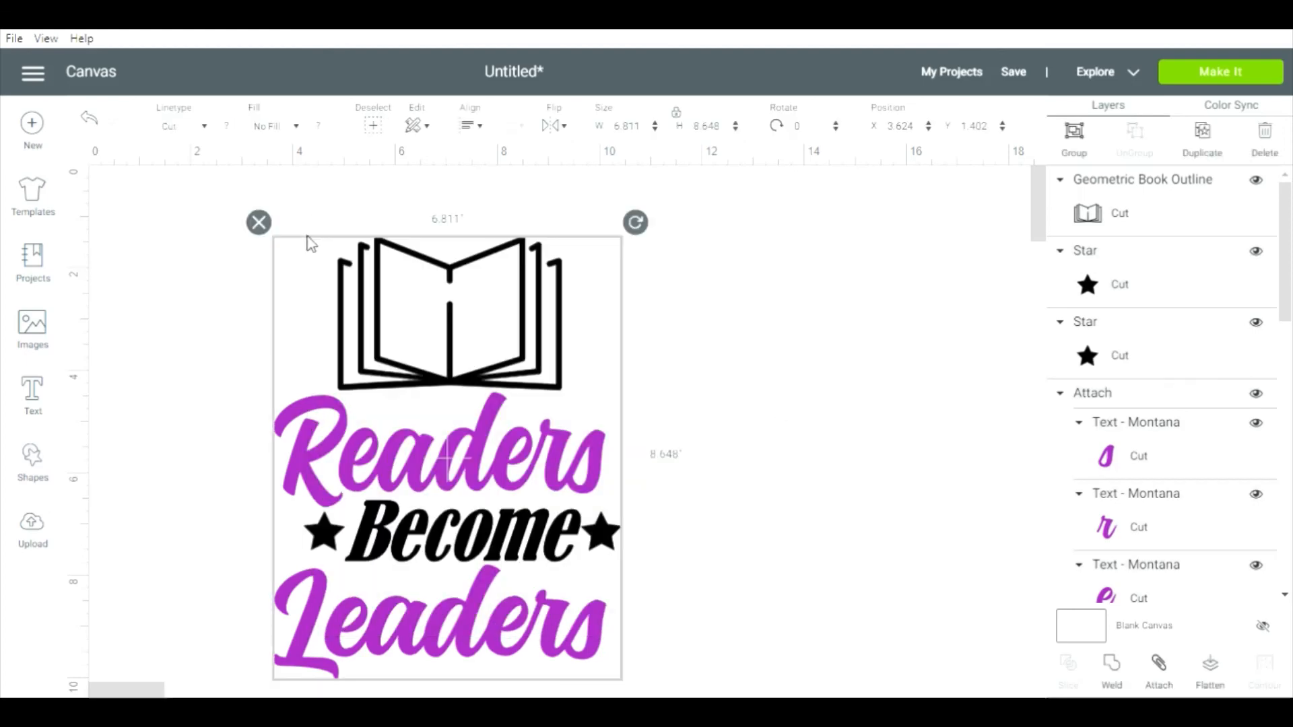
{"action": "left_click", "coordinate": [629, 435]}
Attach the two stars to "Become" and center all parts of the design horizontally.
{"action": "left_click_drag", "start_coordinate": [653, 516], "coordinate": [301, 548]}
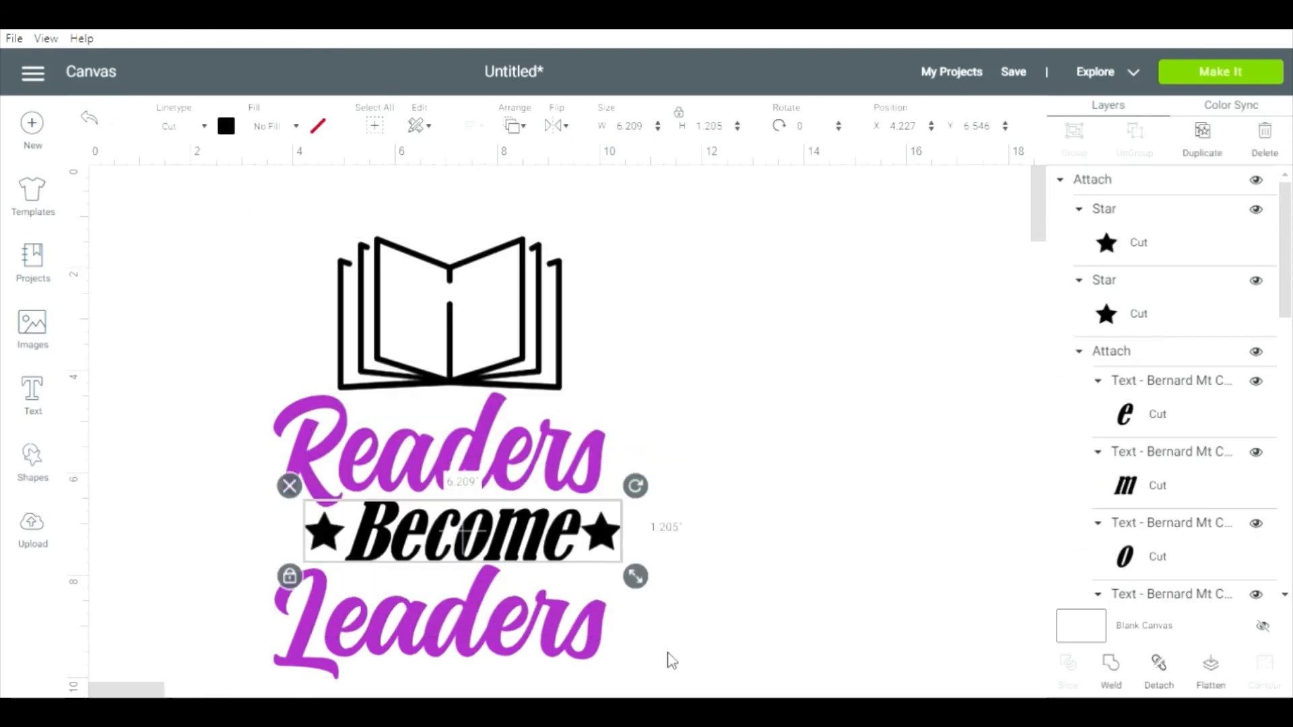
{"action": "left_click_drag", "start_coordinate": [672, 660], "coordinate": [317, 229]}
{"action": "left_click", "coordinate": [470, 126]}
{"action": "left_click", "coordinate": [506, 213]}
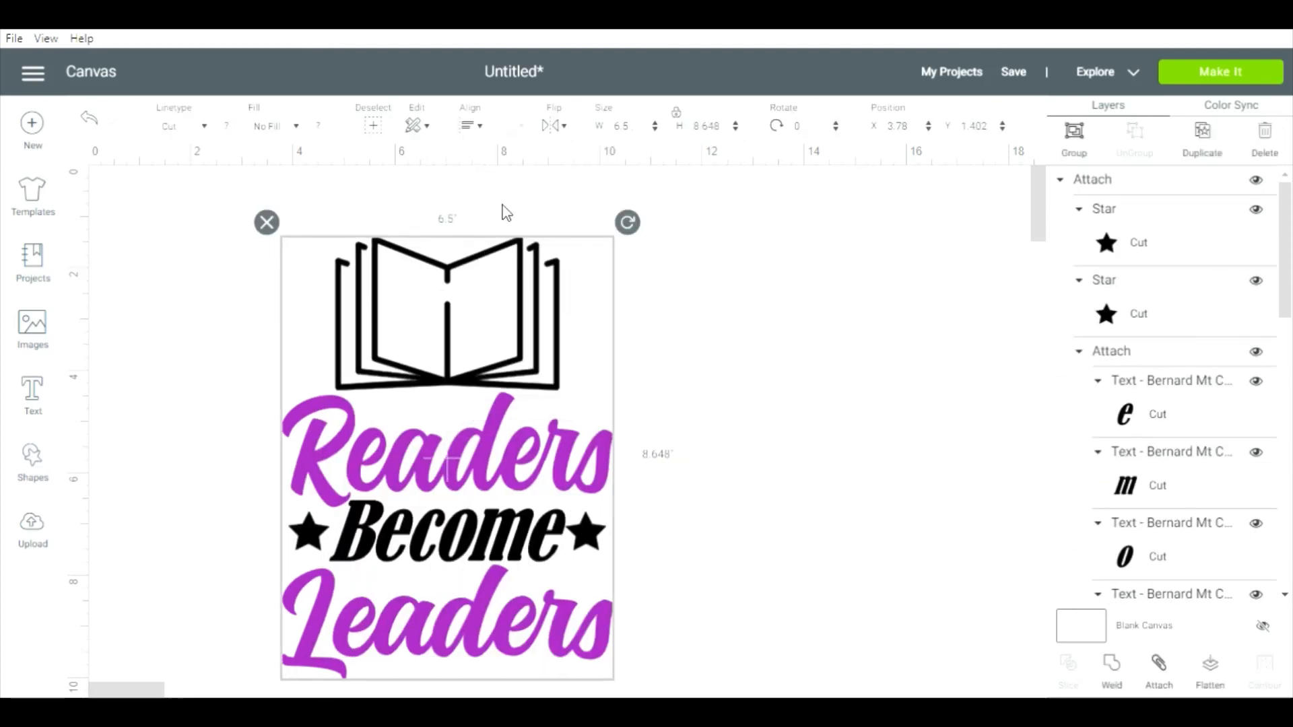
Enlarge the "Become" row with its stars slightly and center all parts of the design horizontally again.
{"action": "left_click", "coordinate": [445, 532]}
{"action": "left_click_drag", "start_coordinate": [619, 577], "coordinate": [627, 578]}
{"action": "left_click", "coordinate": [574, 478]}
{"action": "left_click", "coordinate": [579, 623]}
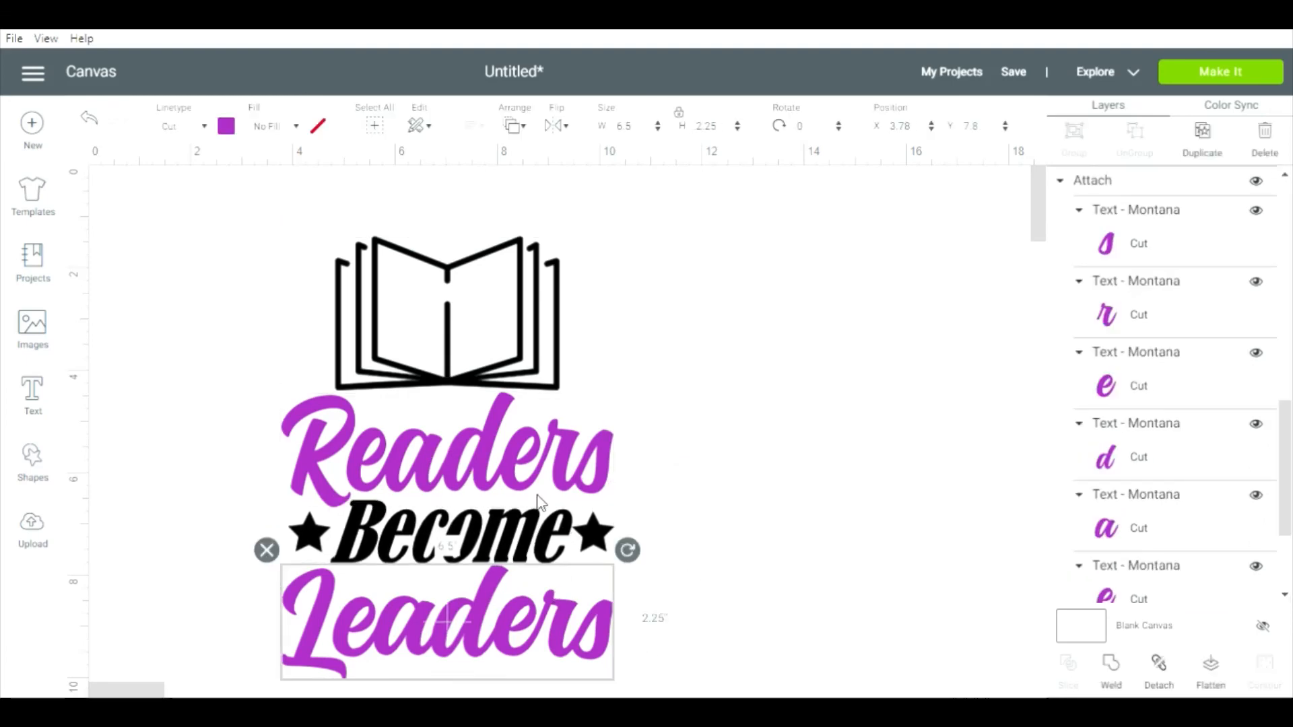
{"action": "left_click_drag", "start_coordinate": [673, 648], "coordinate": [250, 229]}
{"action": "left_click", "coordinate": [470, 125]}
{"action": "left_click", "coordinate": [490, 199]}
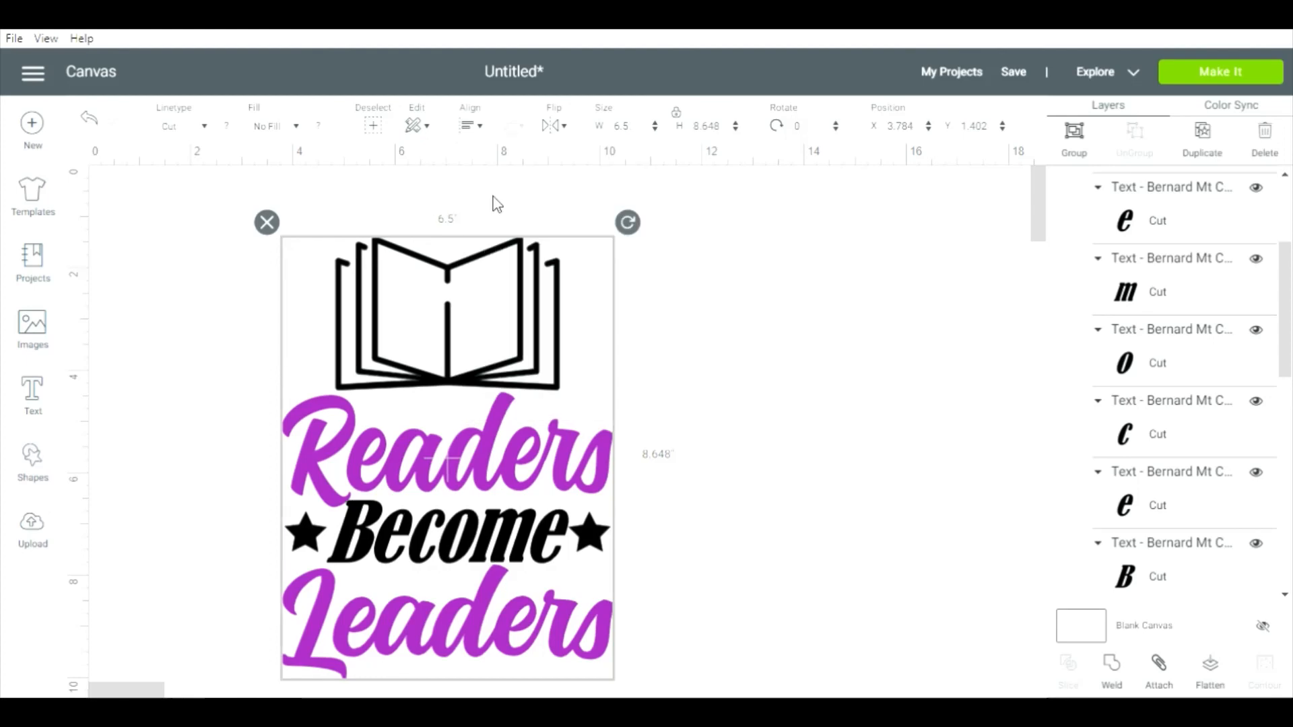
{"action": "left_click", "coordinate": [490, 202]}
Nudge "Leaders" and the "Become" row slightly down to add space below "Readers".
{"action": "left_click", "coordinate": [480, 587]}
{"action": "left_click", "coordinate": [465, 539]}
{"action": "left_click", "coordinate": [705, 536]}
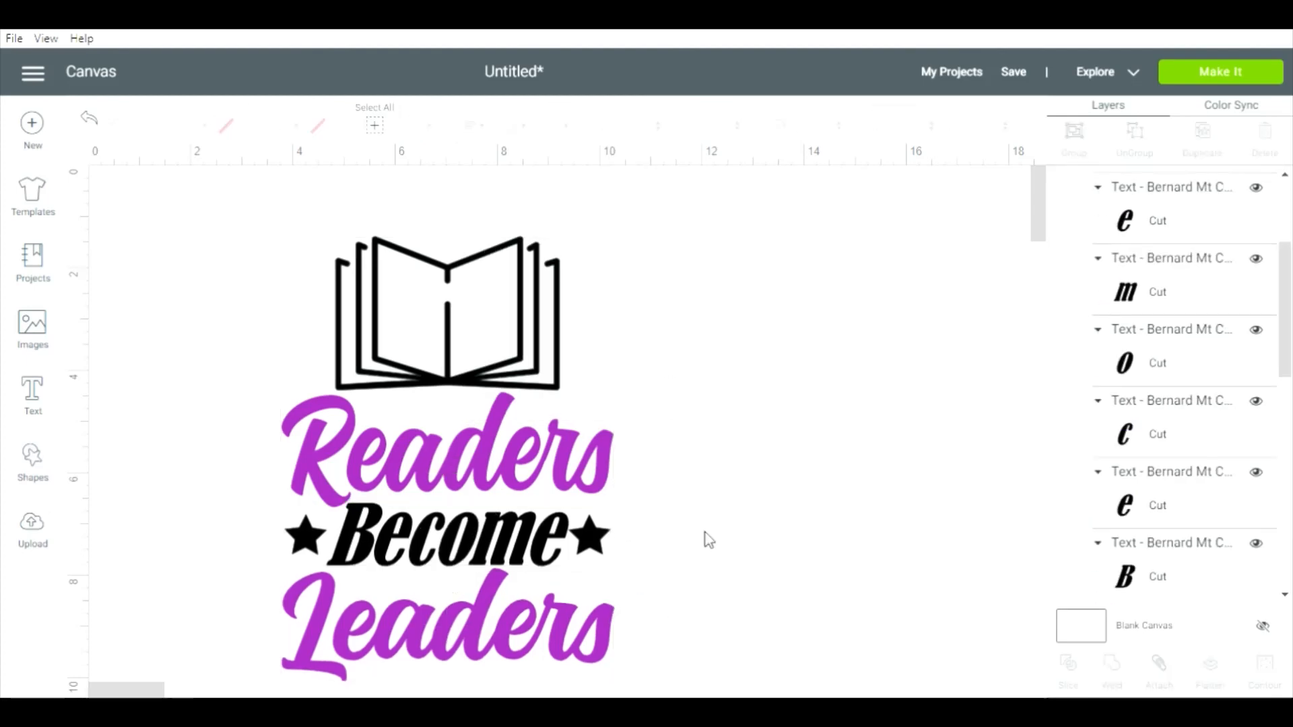
Size the whole design to 8 in wide and 10.75 in high.
{"action": "left_click_drag", "start_coordinate": [679, 658], "coordinate": [257, 256]}
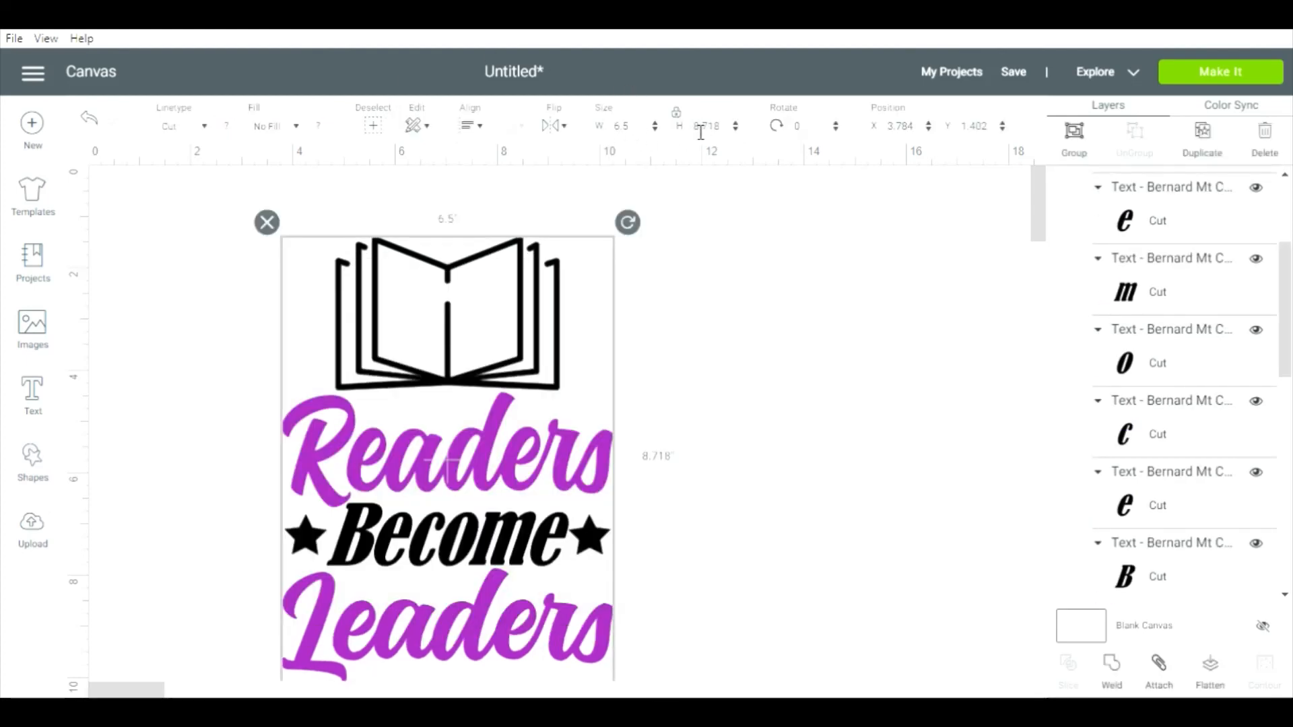
{"action": "double_click", "coordinate": [614, 128]}
{"action": "type", "text": "8"}
{"action": "key", "text": "Return"}
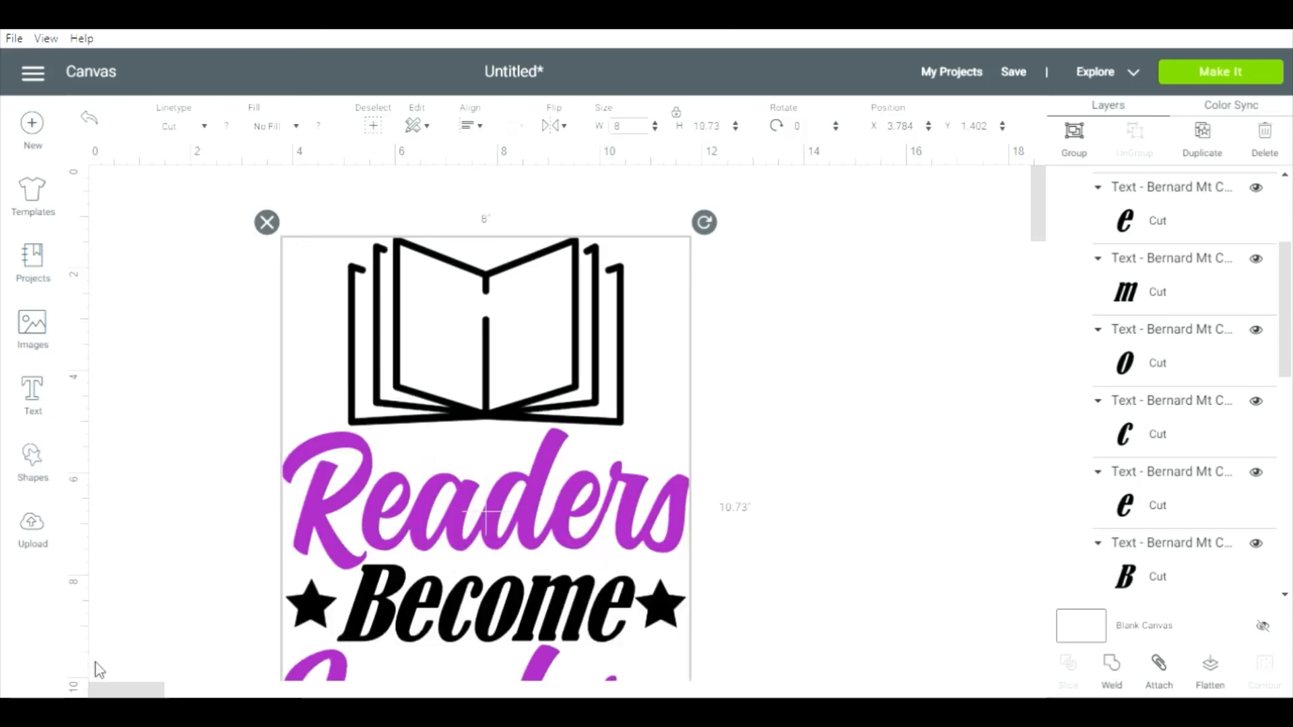
{"action": "left_click", "coordinate": [101, 689]}
{"action": "left_click", "coordinate": [677, 113]}
{"action": "left_click", "coordinate": [722, 126]}
{"action": "key", "text": "BackSpace"}
{"action": "type", "text": "5"}
{"action": "key", "text": "Return"}
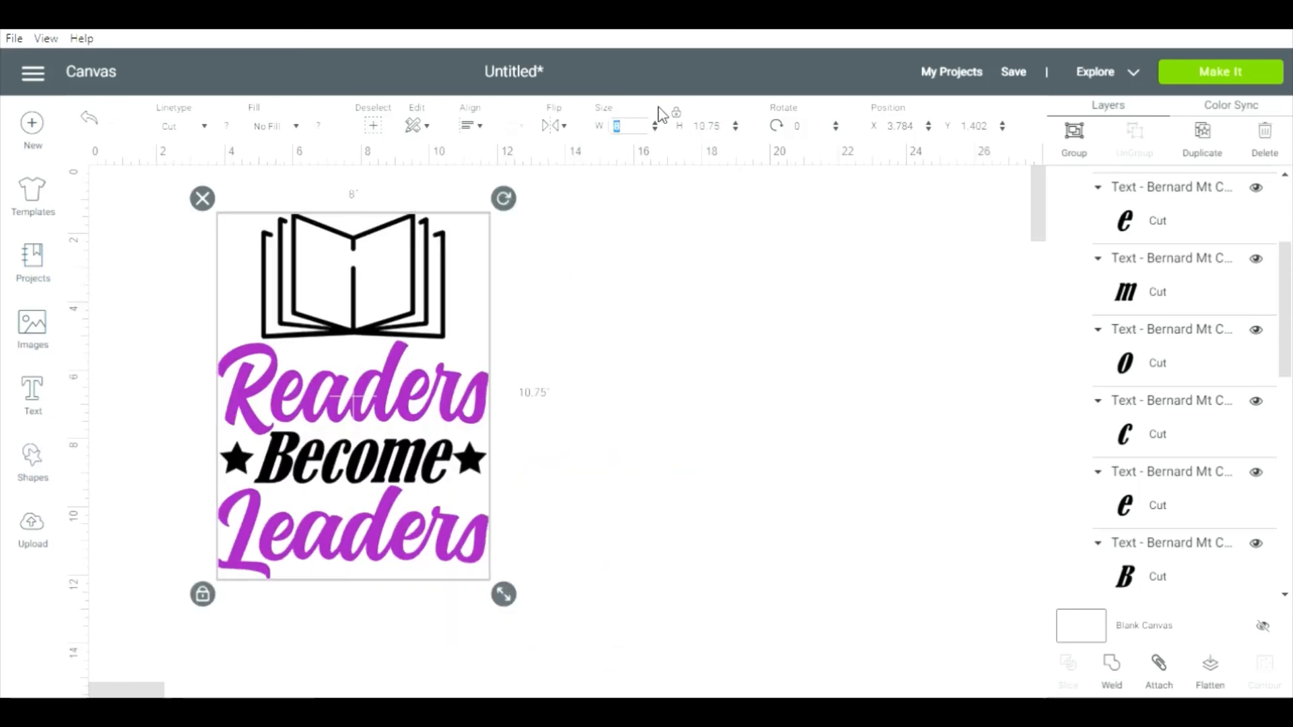
Resize the whole design to 6 in wide by 8 in high and group all its parts.
{"action": "type", "text": "6"}
{"action": "key", "text": "Return"}
{"action": "key", "text": "Return"}
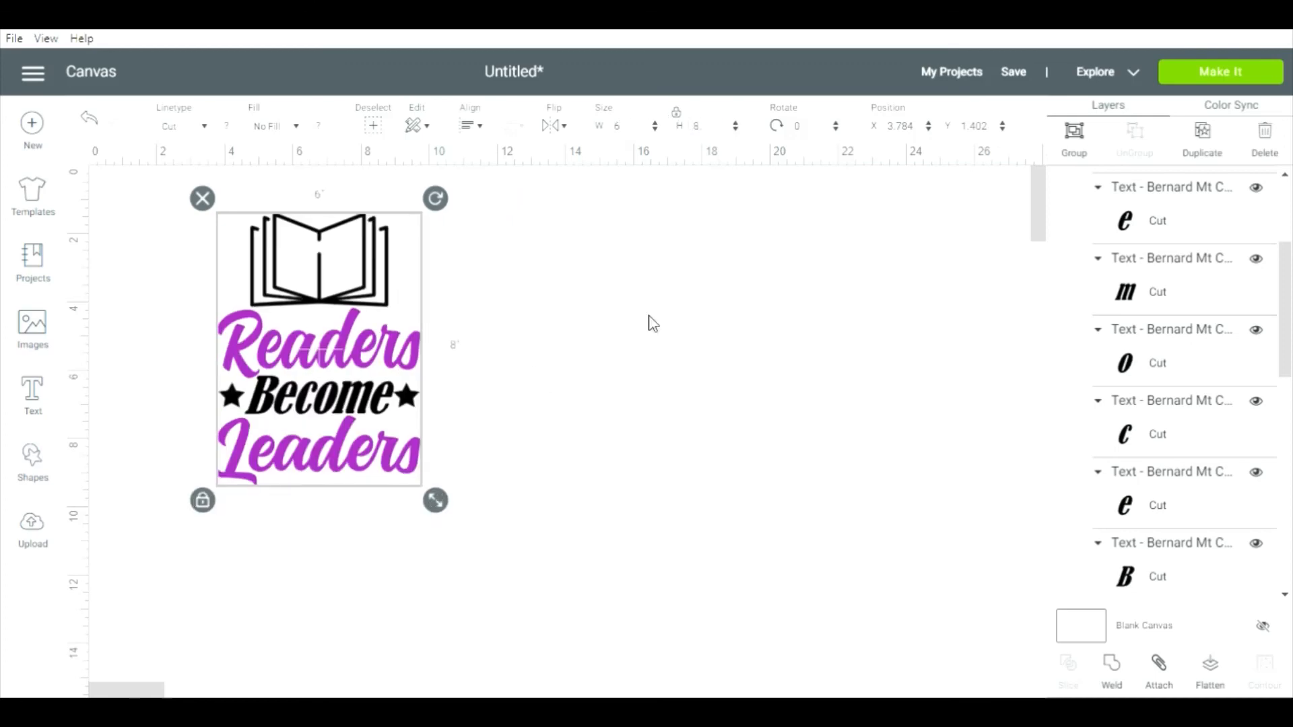
{"action": "left_click", "coordinate": [176, 662]}
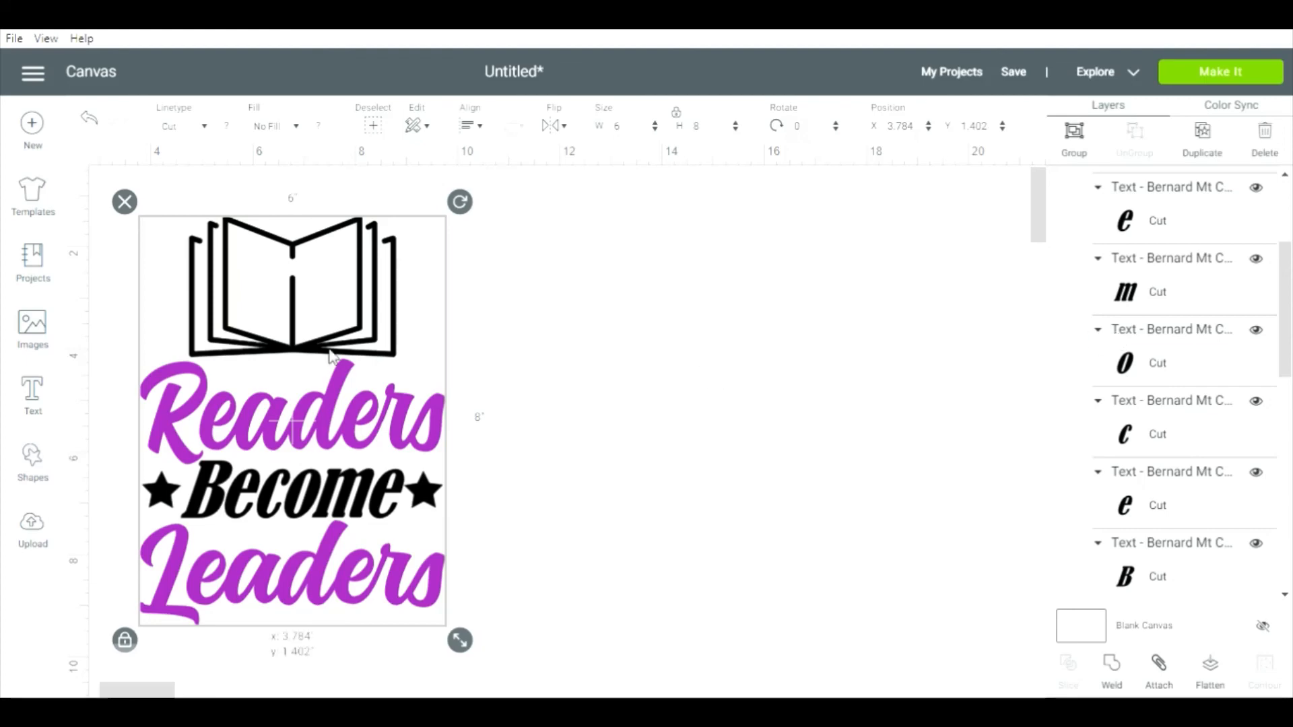
{"action": "right_click", "coordinate": [330, 356]}
{"action": "left_click", "coordinate": [407, 132]}
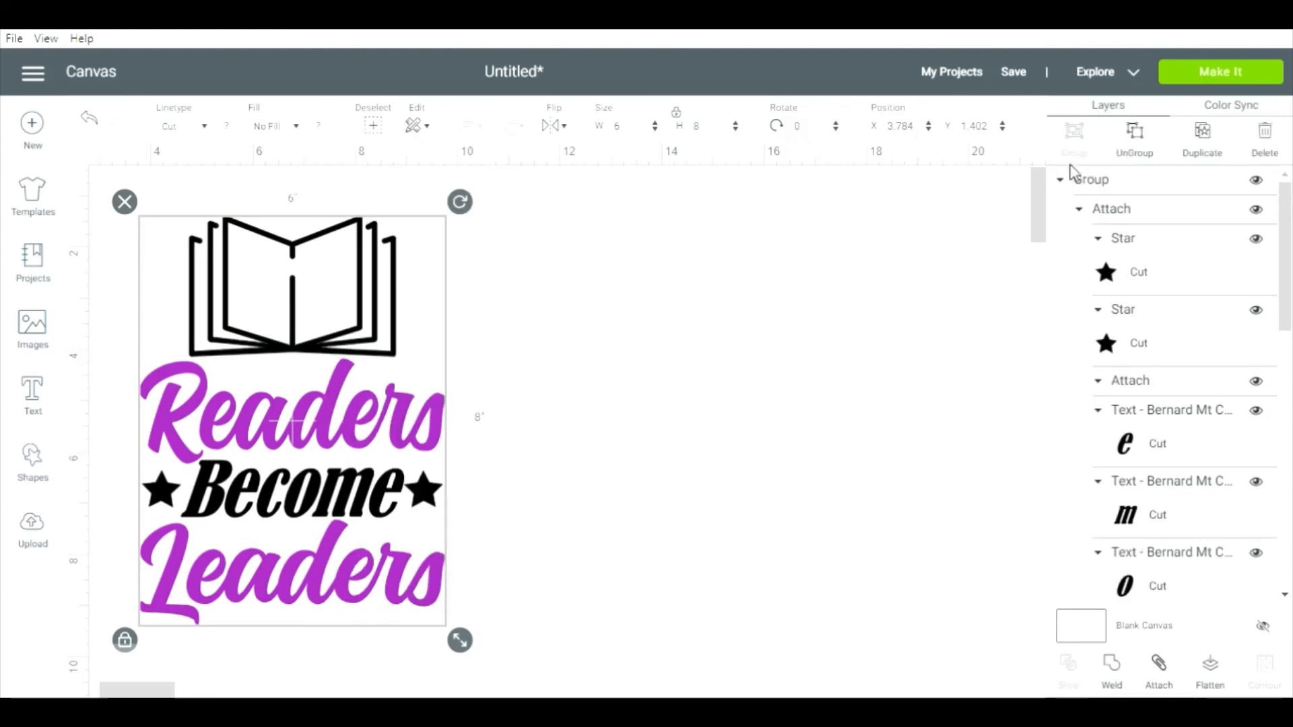
Recolor the attached "Leaders" lettering to blue within the grouped design.
{"action": "scroll", "coordinate": [1168, 318], "scroll_direction": "down", "scroll_amount": 10}
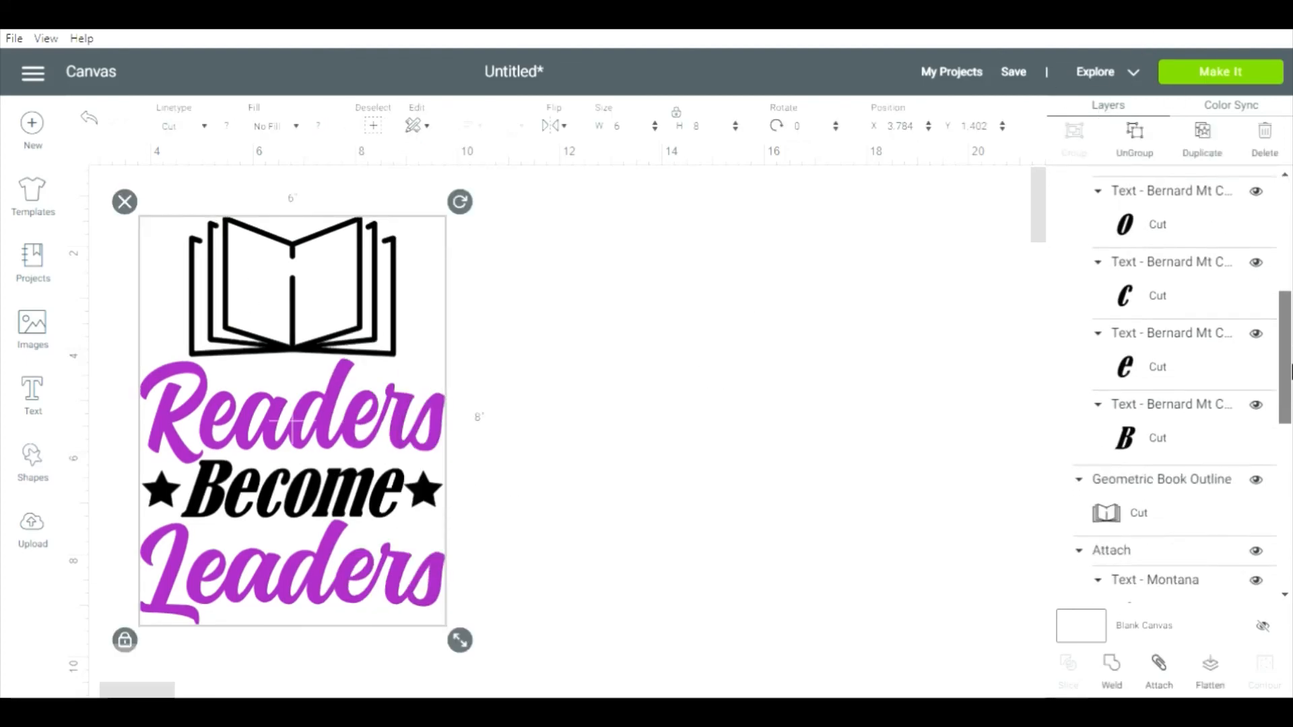
{"action": "left_click", "coordinate": [1169, 318]}
{"action": "left_click", "coordinate": [233, 133]}
{"action": "left_click", "coordinate": [269, 211]}
{"action": "scroll", "coordinate": [1145, 471], "scroll_direction": "down", "scroll_amount": 3}
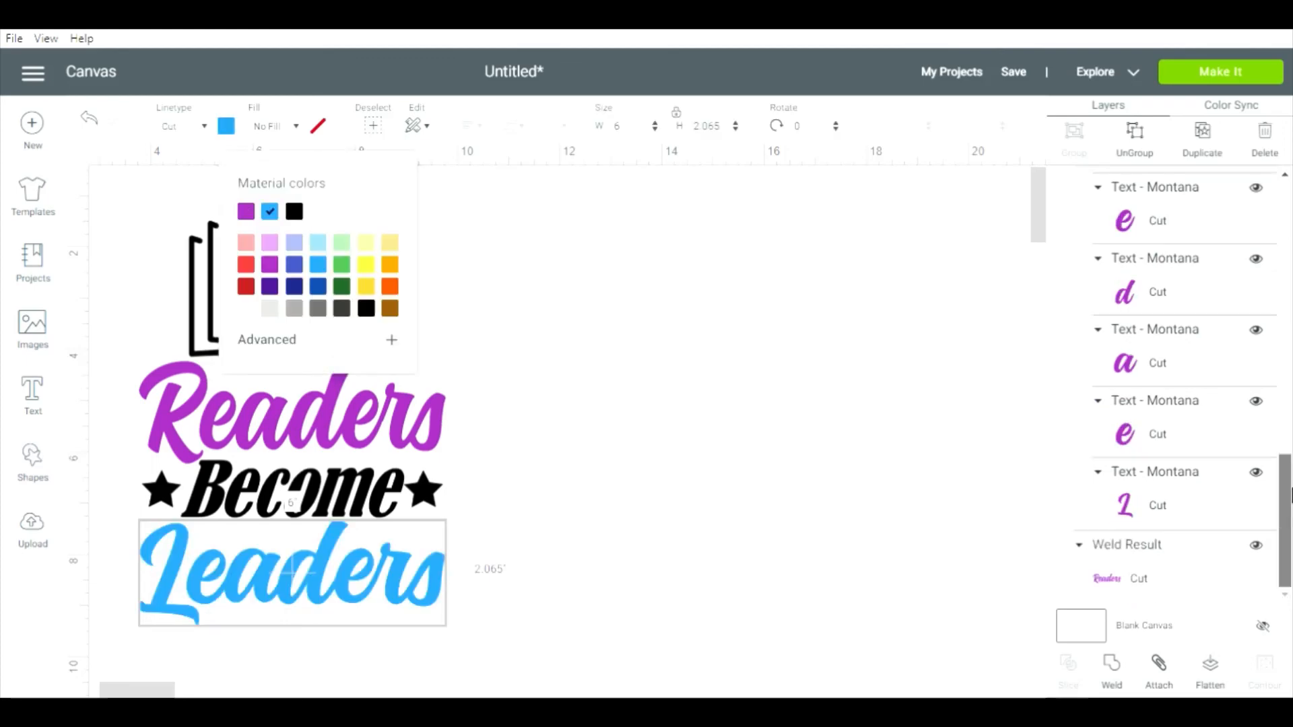
Recolor the welded "Readers" lettering to the same blue as "Leaders".
{"action": "left_click", "coordinate": [1138, 578]}
{"action": "left_click", "coordinate": [226, 126]}
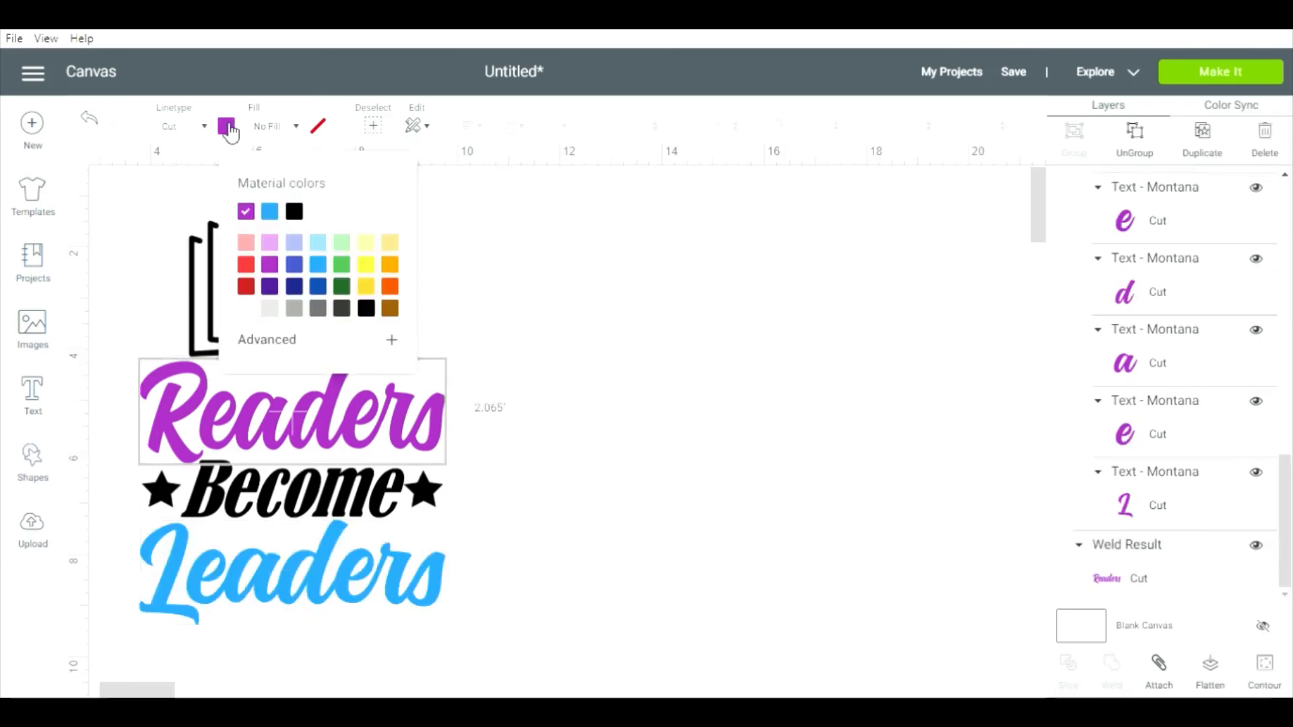
{"action": "left_click", "coordinate": [272, 214]}
{"action": "left_click", "coordinate": [699, 298]}
Try the attached "Become" lettering in purple and set it back to black.
{"action": "left_click_drag", "start_coordinate": [1285, 518], "coordinate": [1281, 199]}
{"action": "left_click", "coordinate": [1149, 392]}
{"action": "left_click", "coordinate": [226, 125]}
{"action": "left_click", "coordinate": [270, 265]}
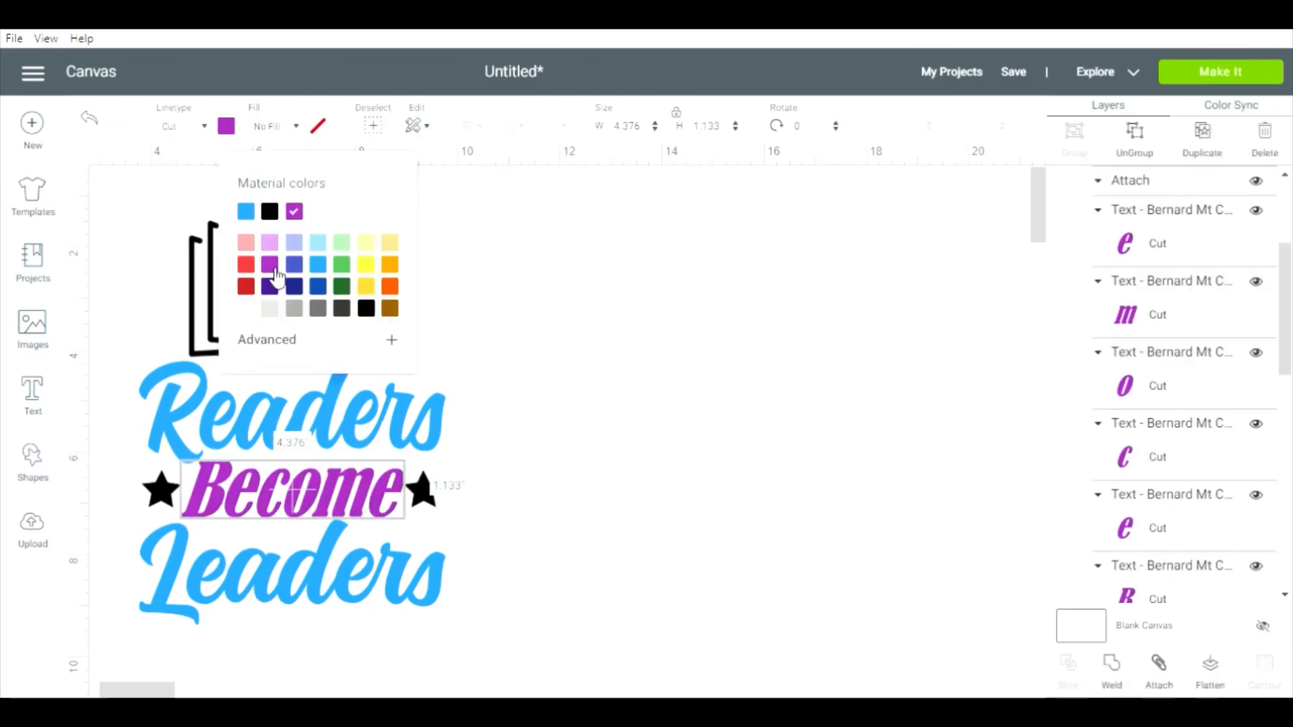
{"action": "left_click", "coordinate": [269, 211]}
{"action": "left_click", "coordinate": [660, 323]}
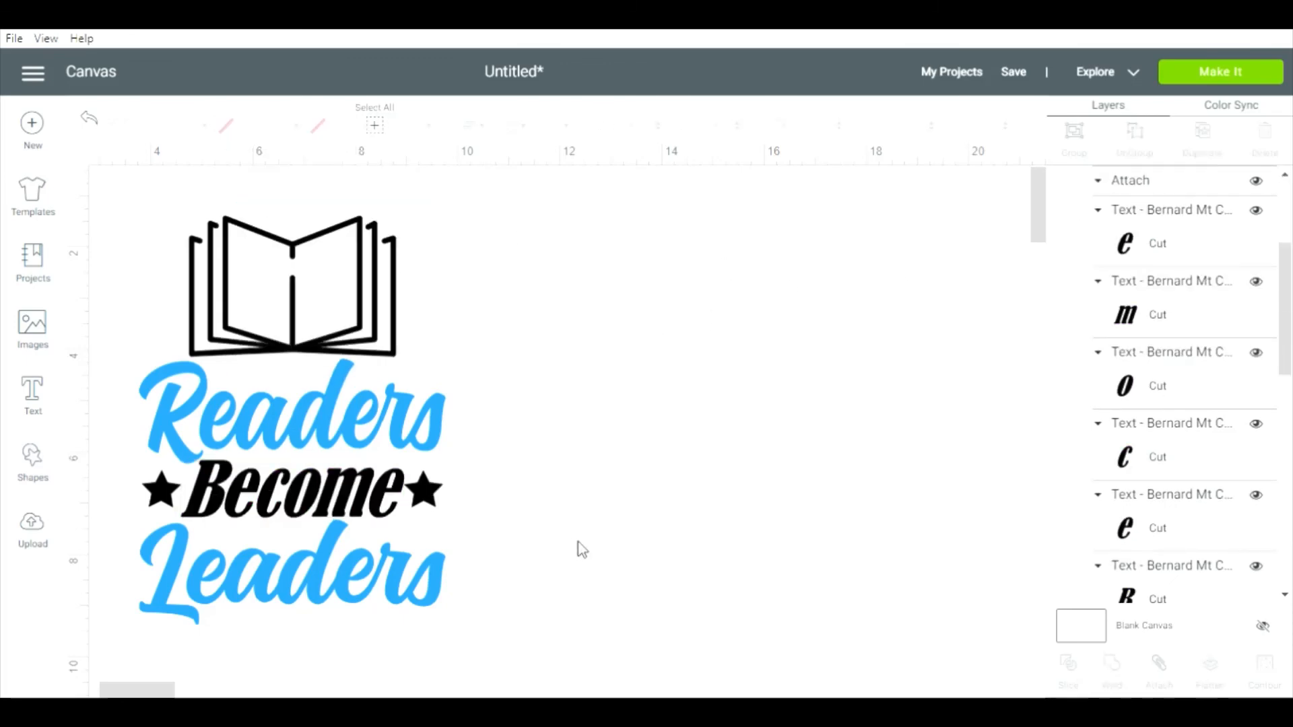
Save the project under the name "Readers Become Leaders".
{"action": "left_click", "coordinate": [1013, 71]}
{"action": "type", "text": "Readers Become"}
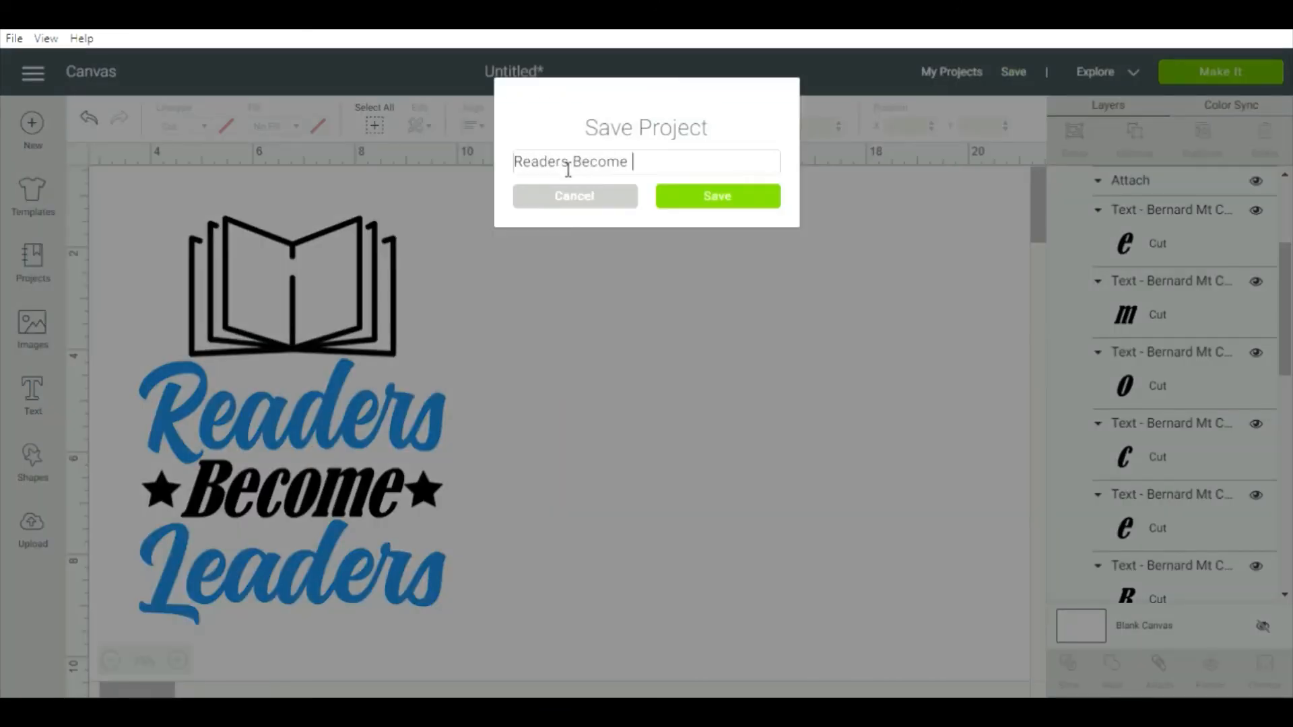
{"action": "type", "text": " Leaders"}
{"action": "left_click", "coordinate": [722, 202]}
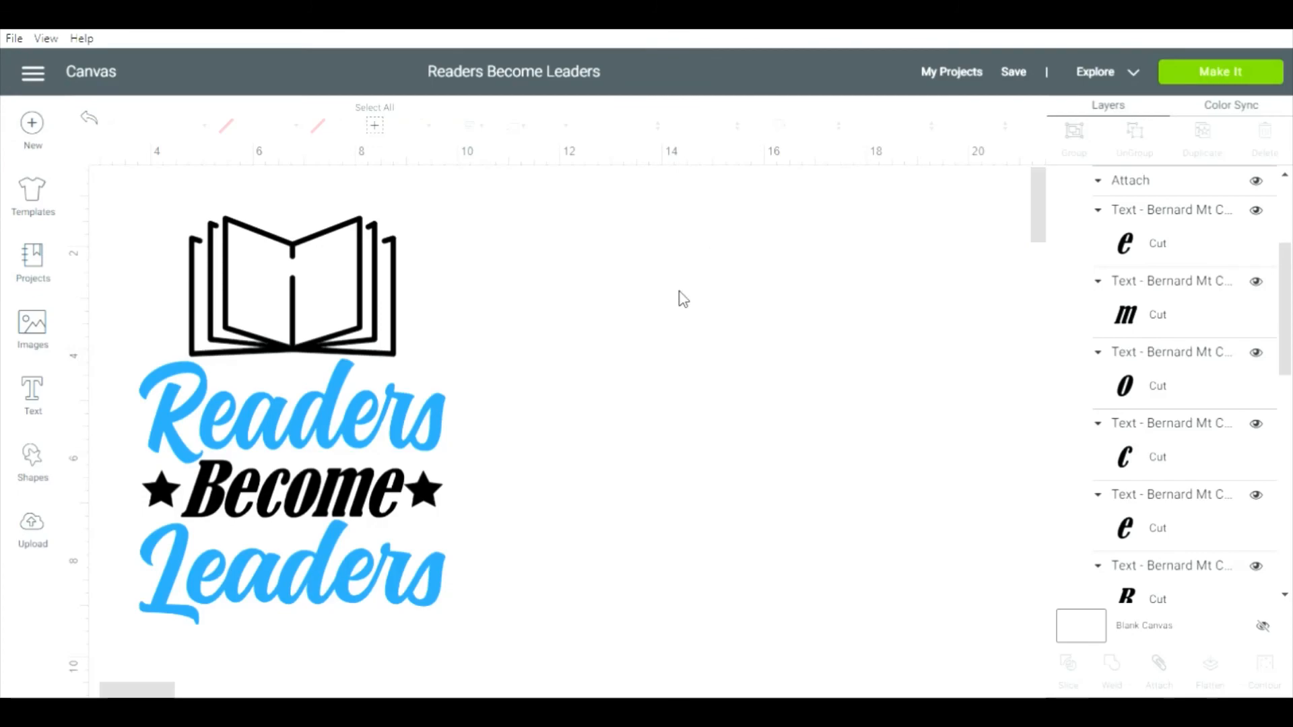
Open the collection of saved projects and browse through its designs.
{"action": "left_click", "coordinate": [951, 74]}
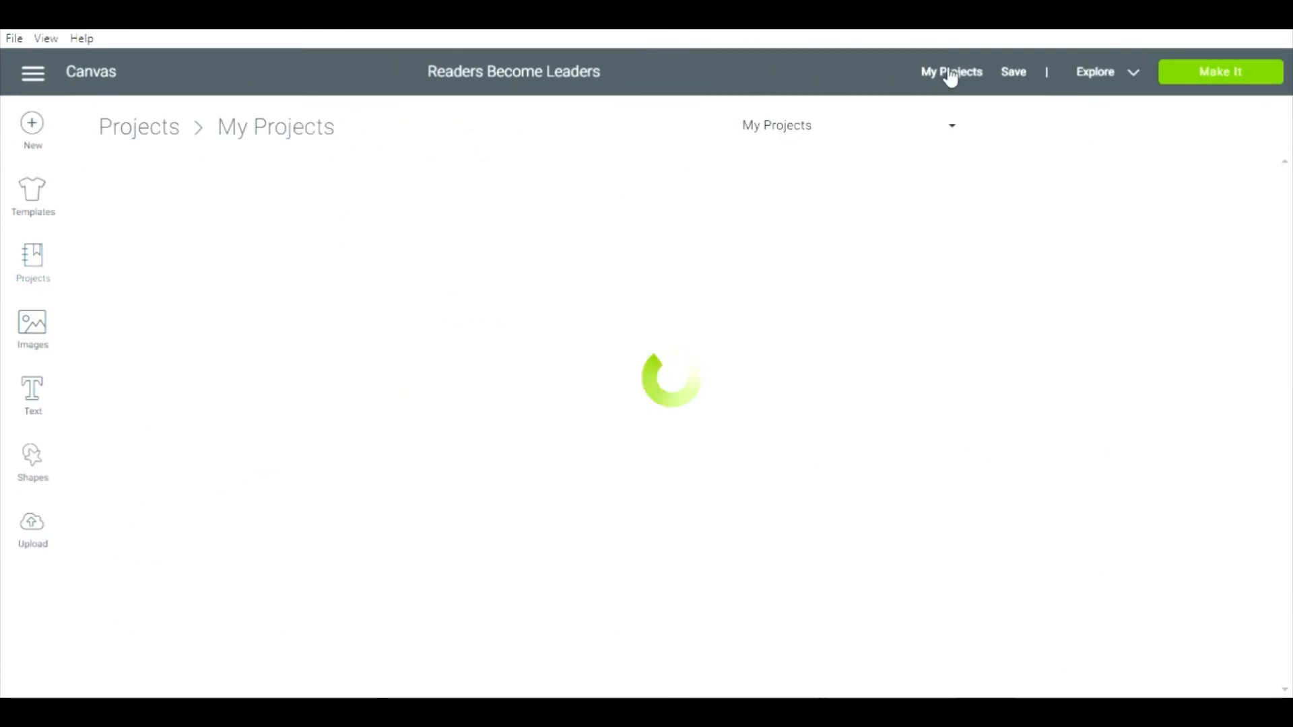
{"action": "scroll", "coordinate": [368, 186], "scroll_direction": "down", "scroll_amount": 8}
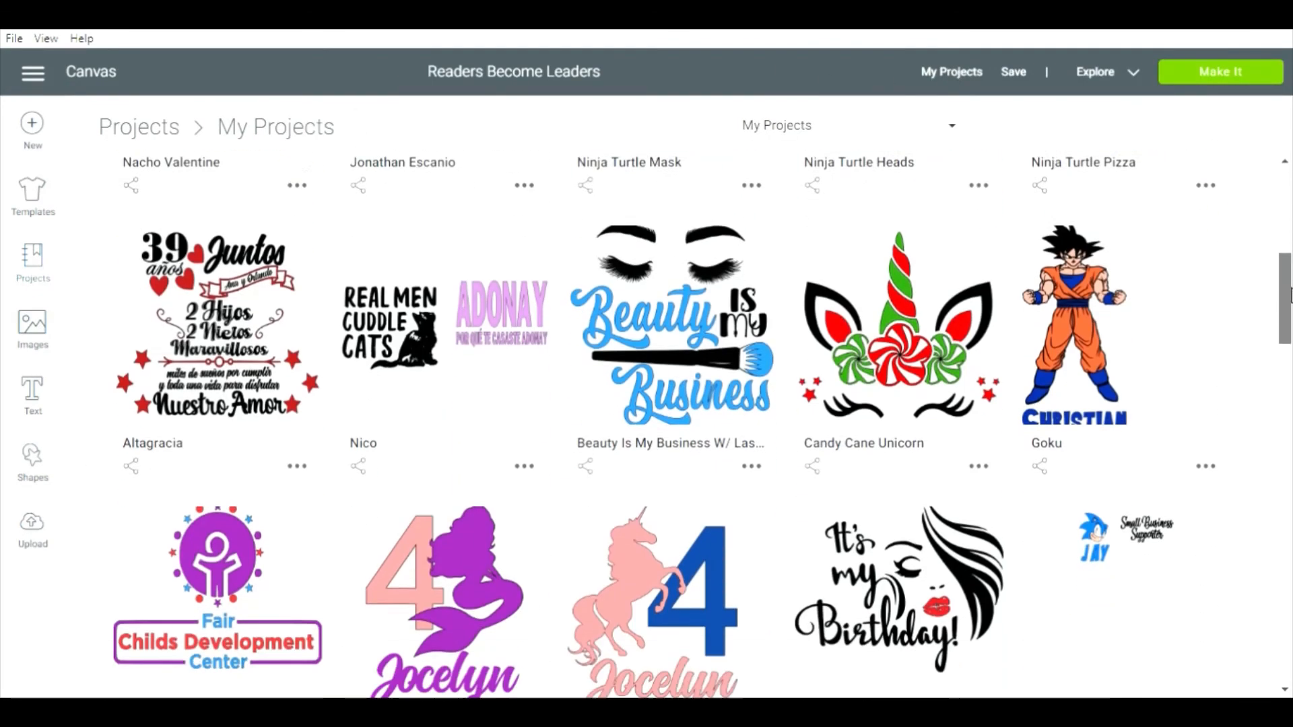